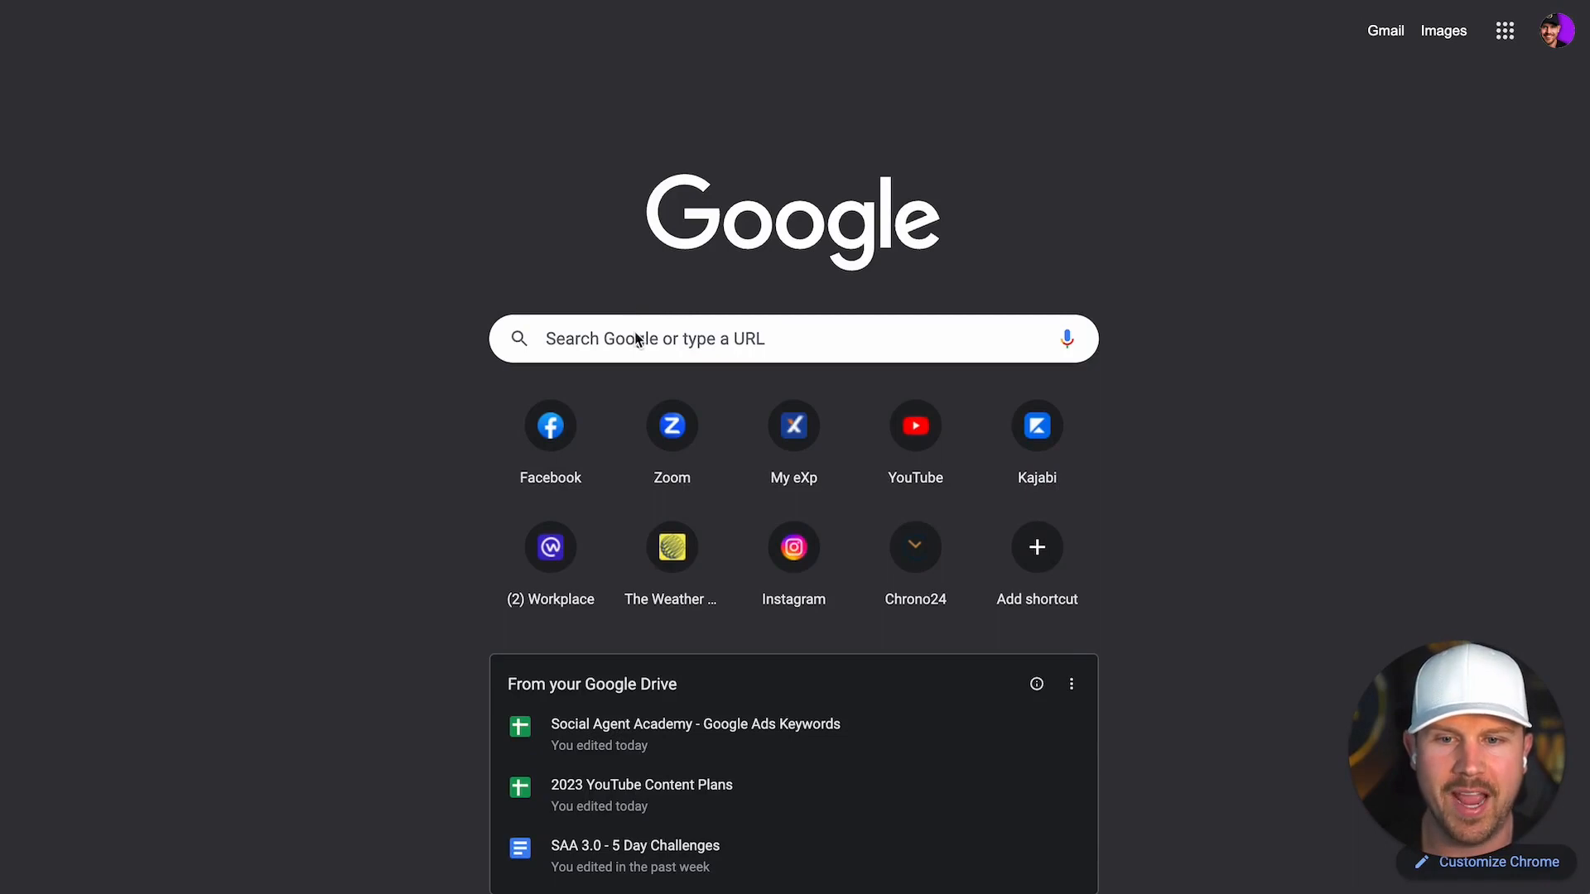
Step: Go to TikTok for Business and use Create Now from the site menu to reach account selection
left_click(625, 323)
type("ad")
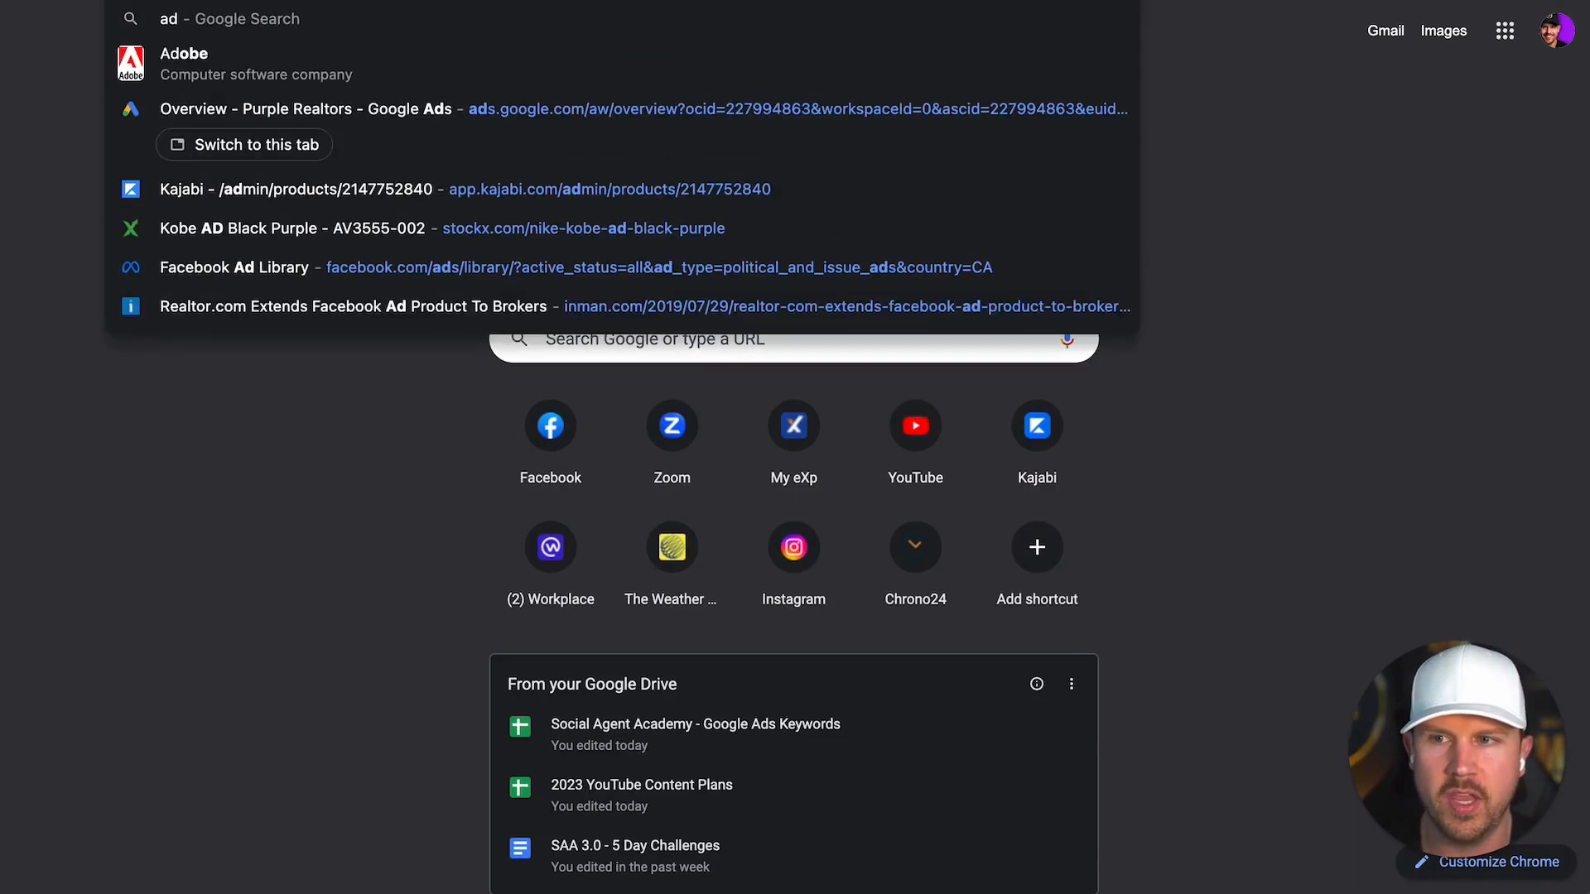
key("Escape")
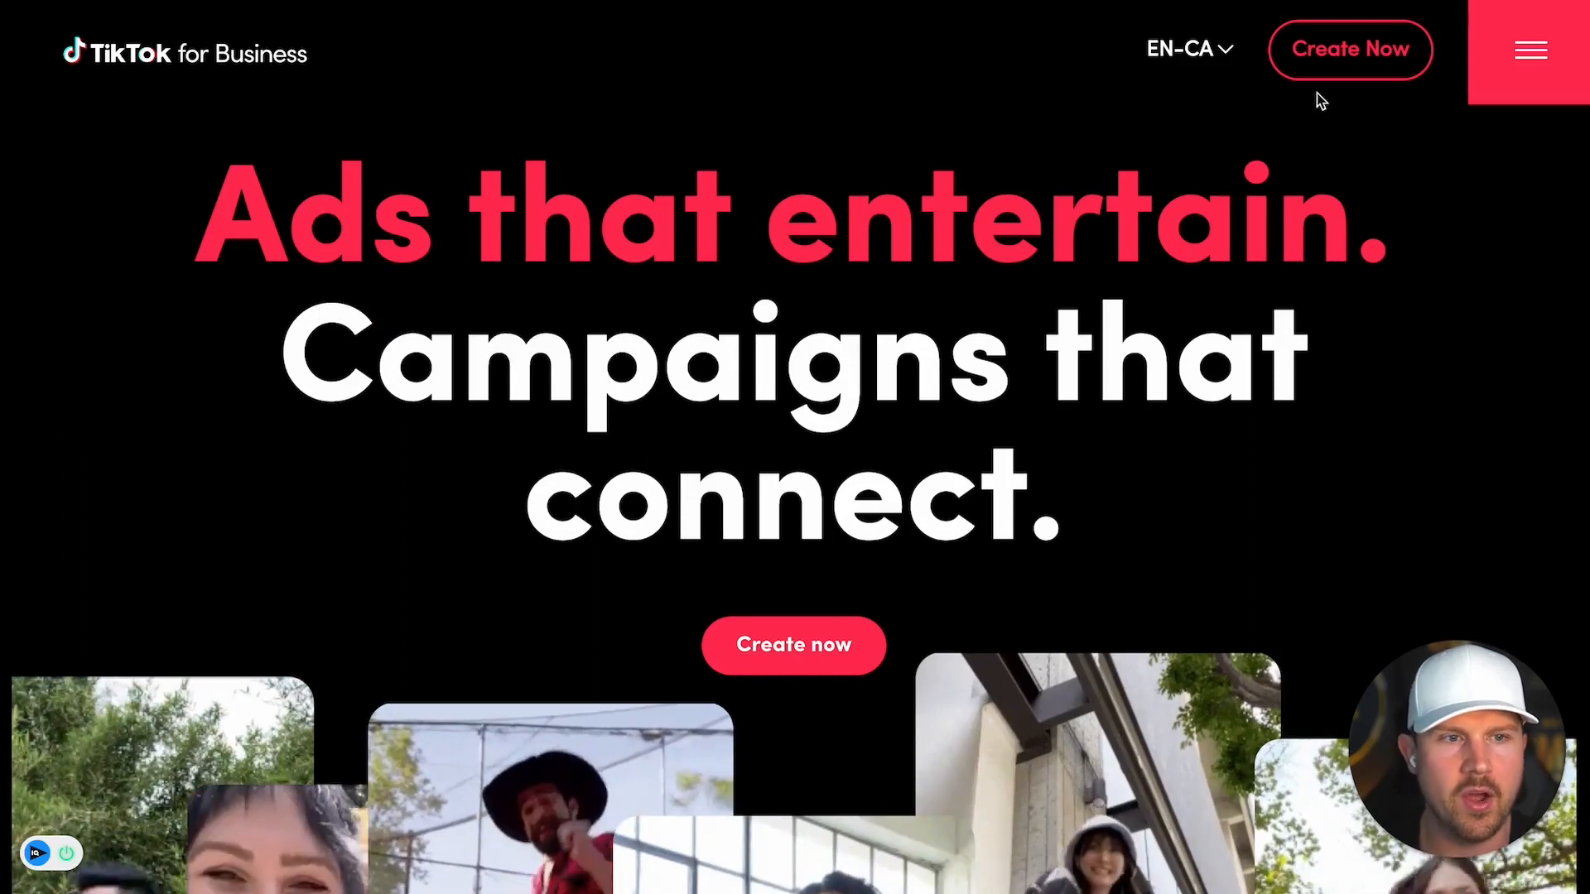
left_click(1531, 55)
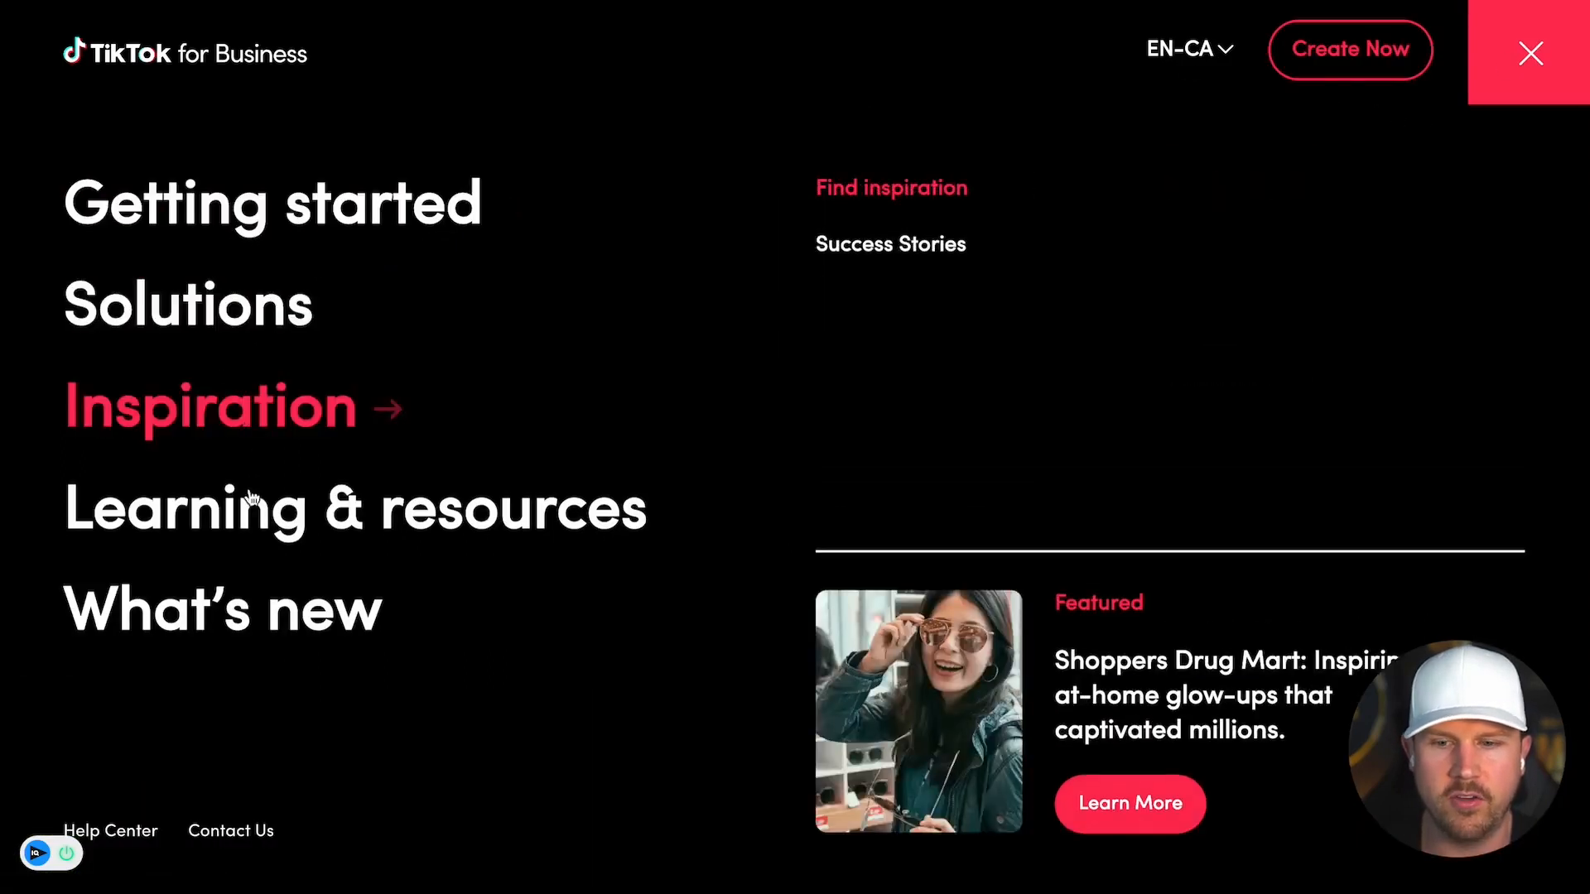
mouse_move(261, 521)
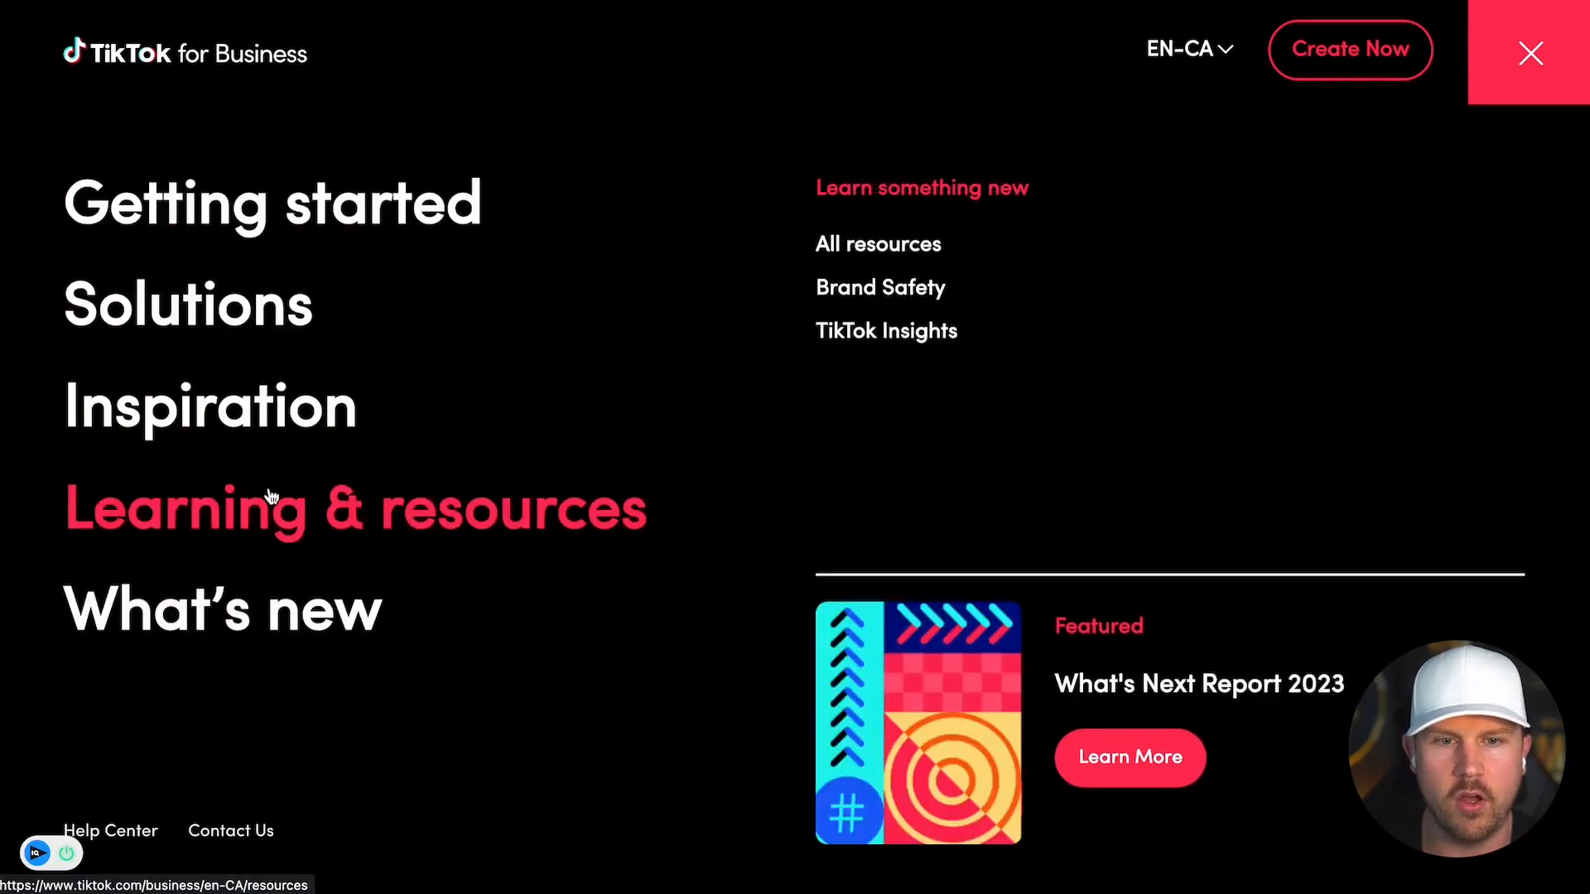
mouse_move(245, 415)
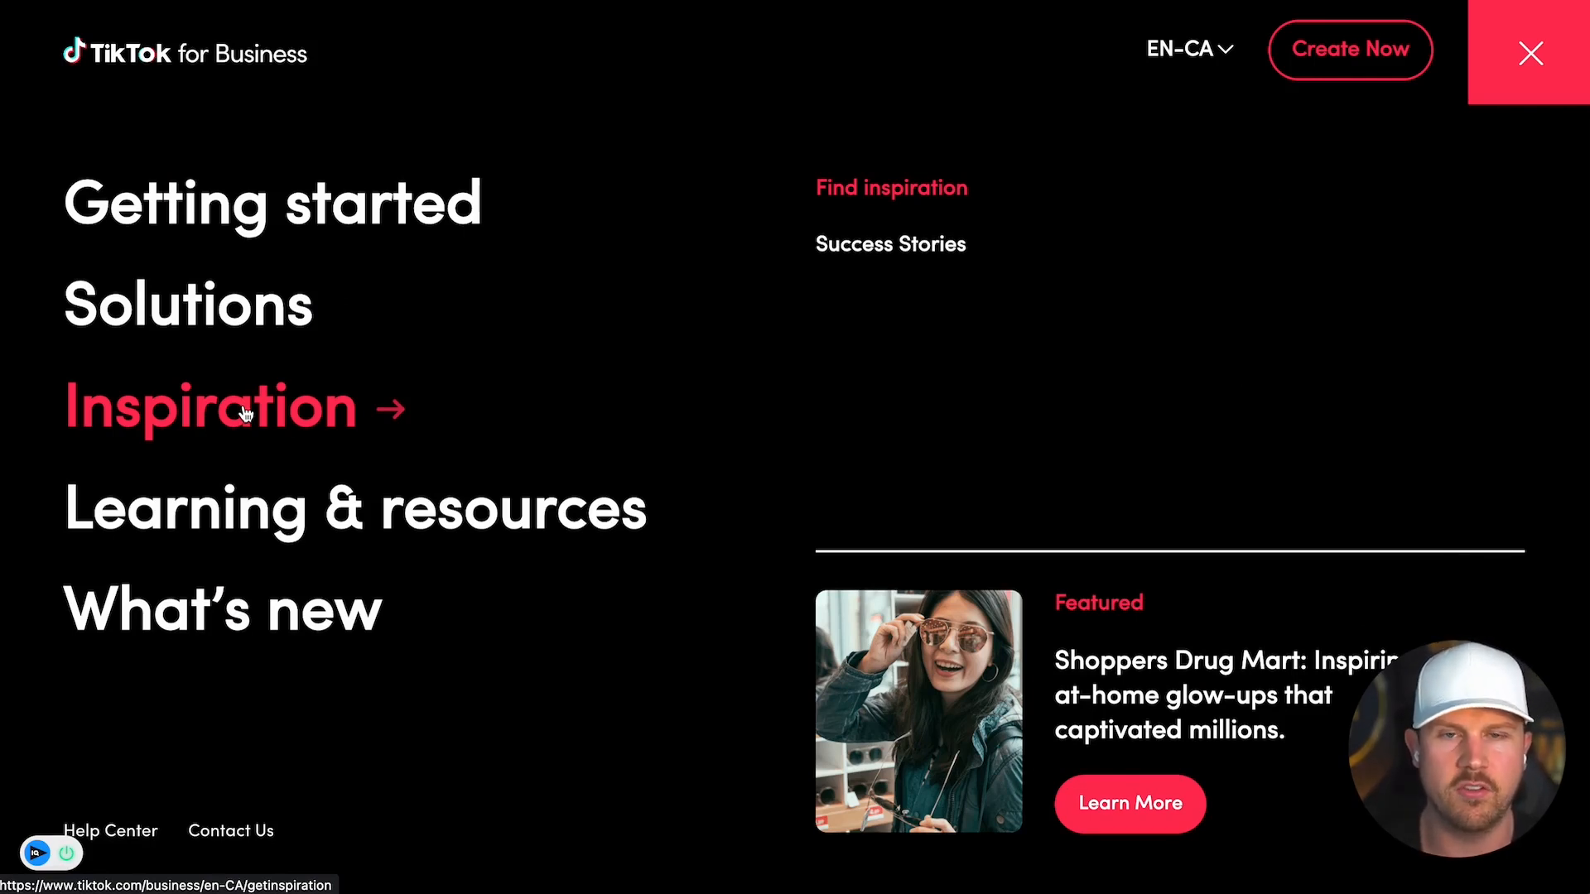
left_click(1392, 51)
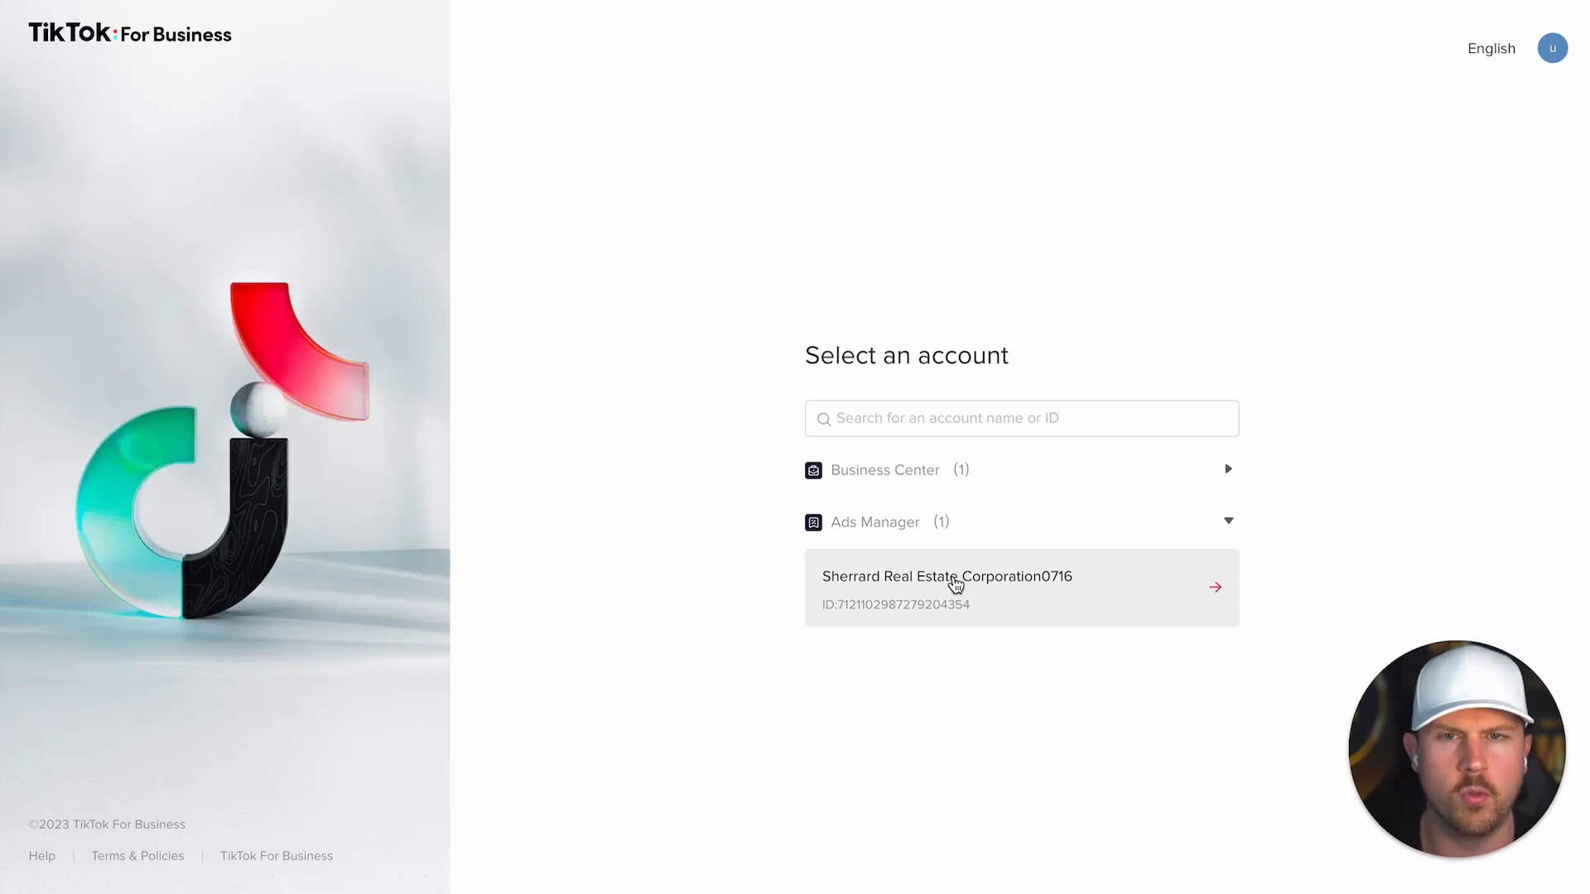
Step: Open the real estate Ads Manager account, go to Campaign, and start a new campaign
left_click(956, 586)
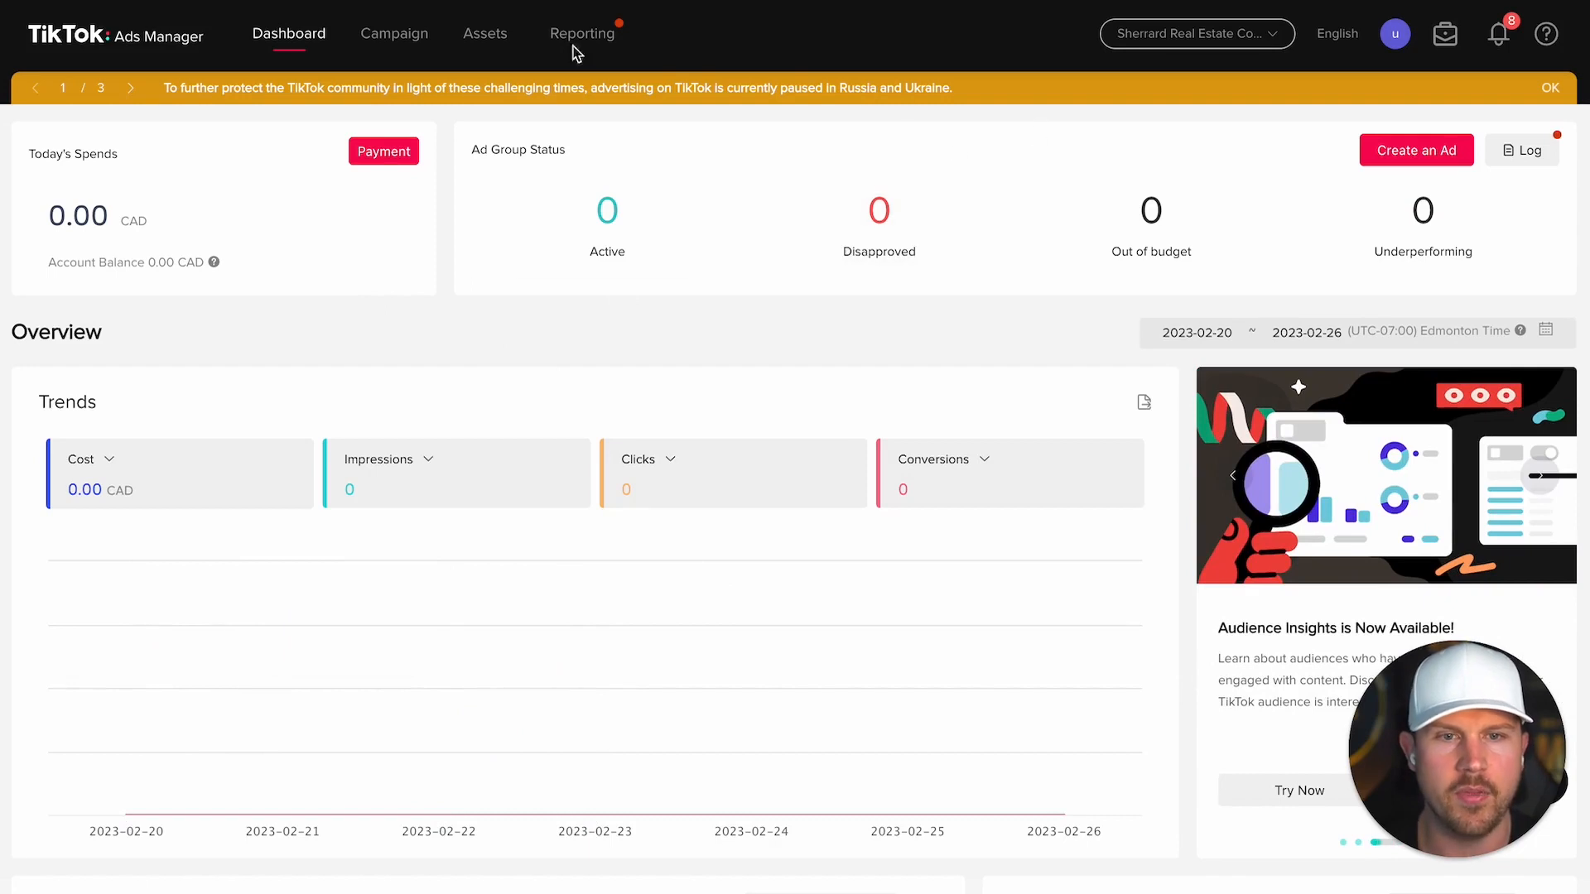
mouse_move(908, 212)
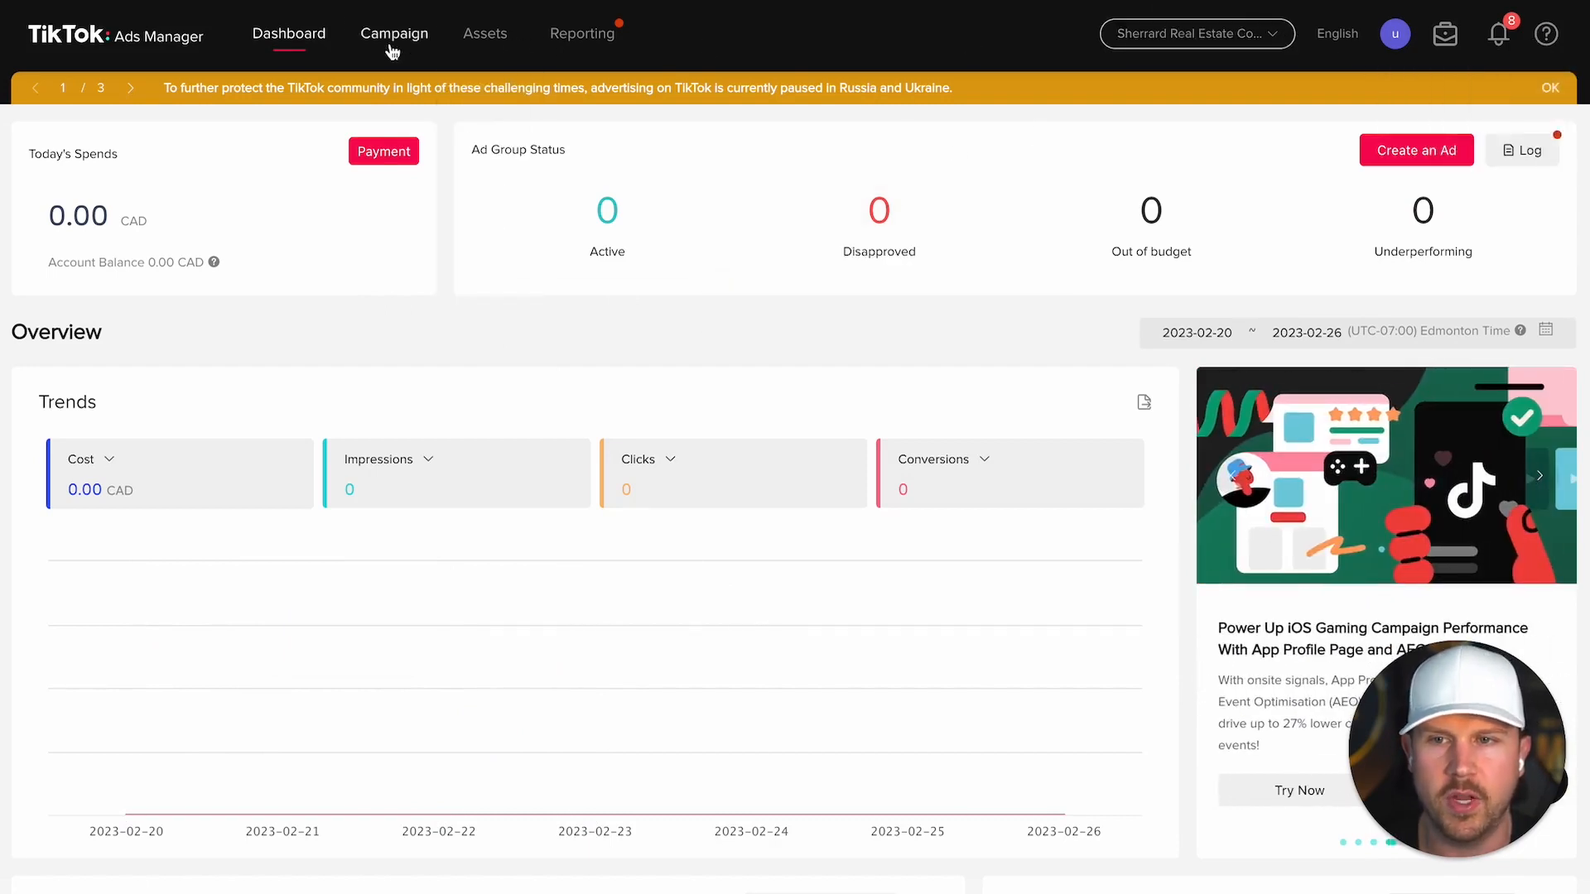
mouse_move(474, 37)
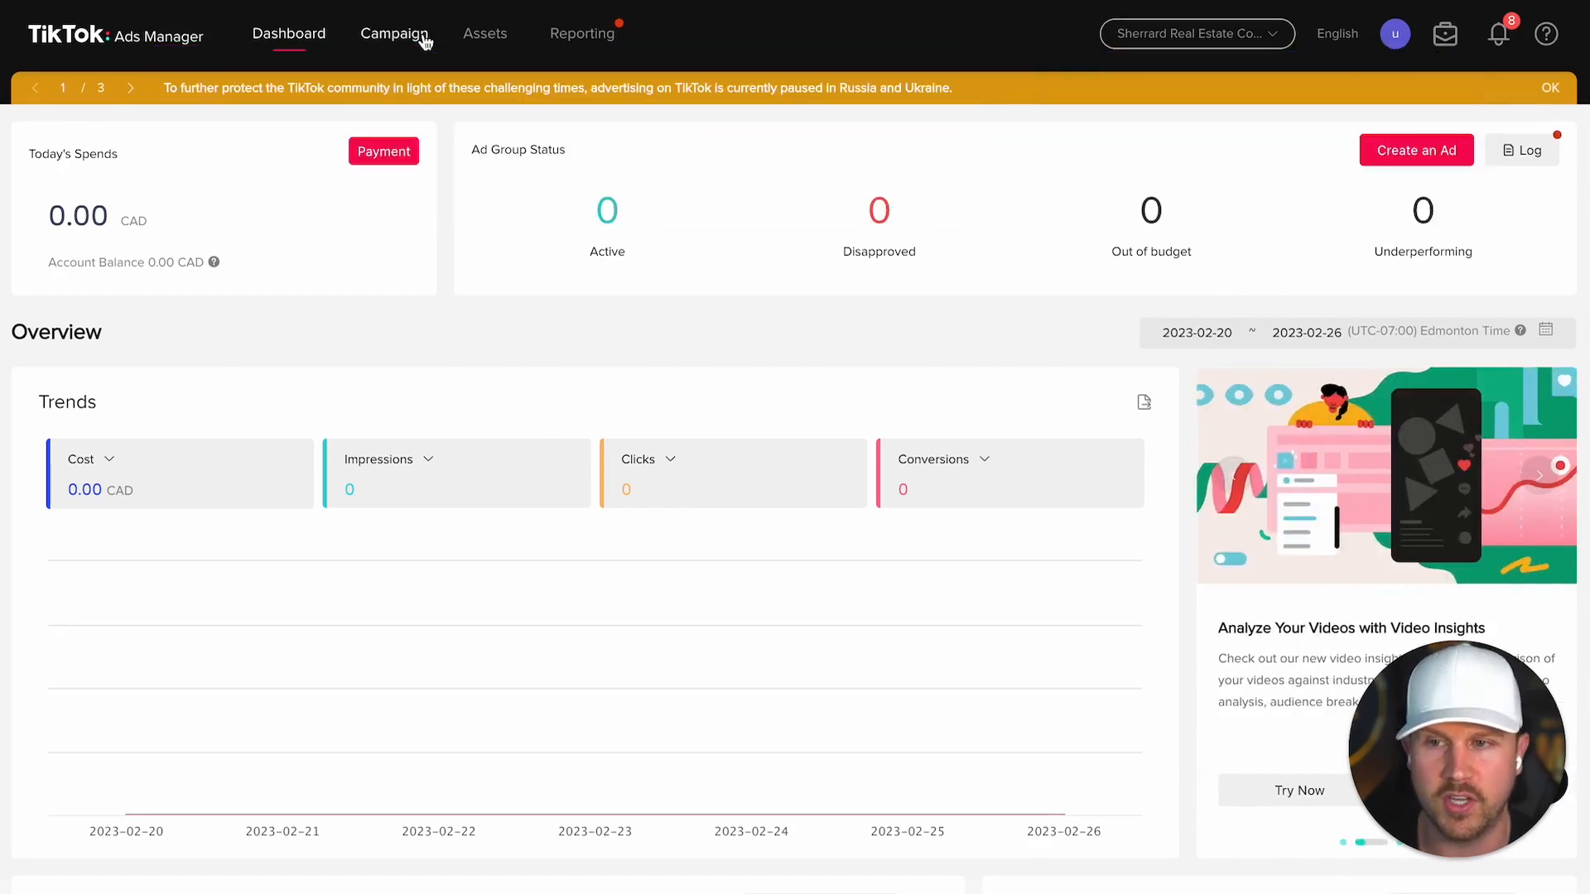
left_click(421, 39)
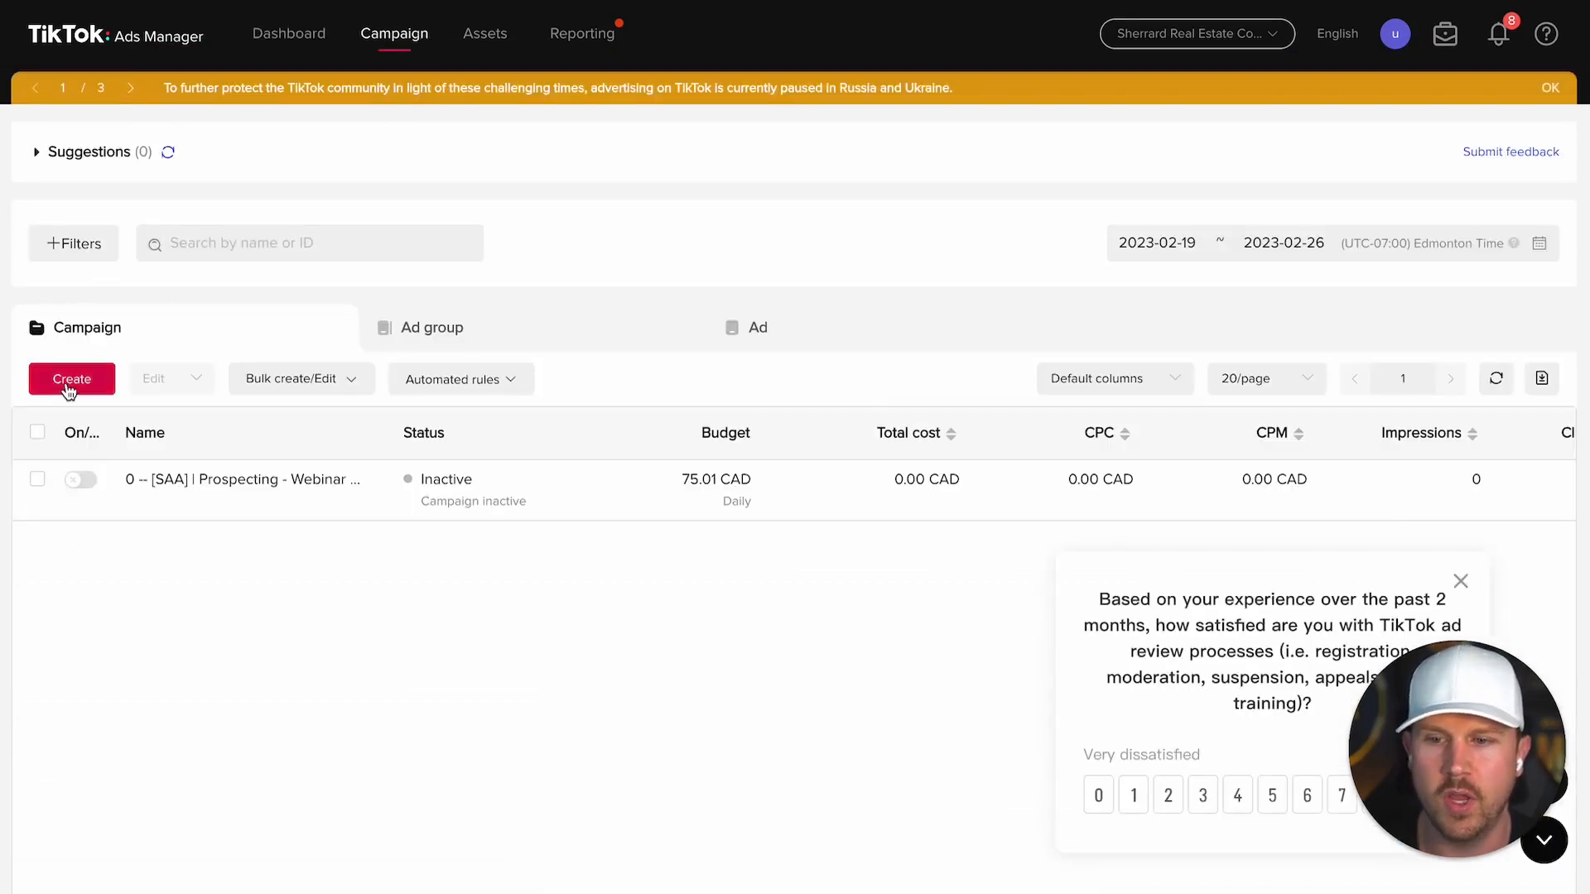
left_click(71, 381)
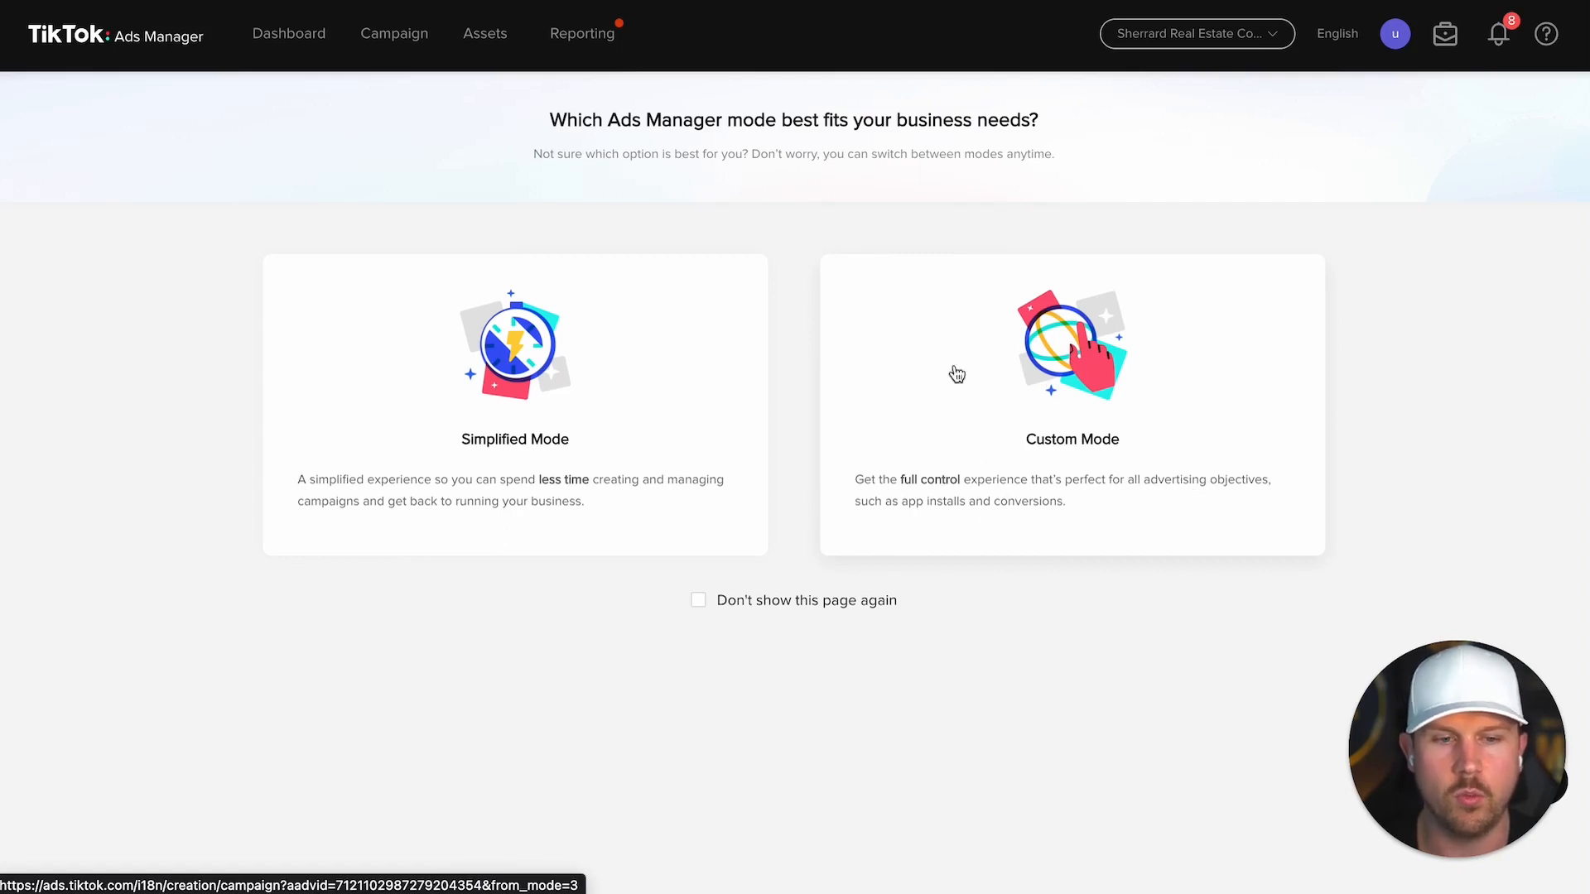
Step: Choose Custom Mode for the new campaign
left_click(1076, 367)
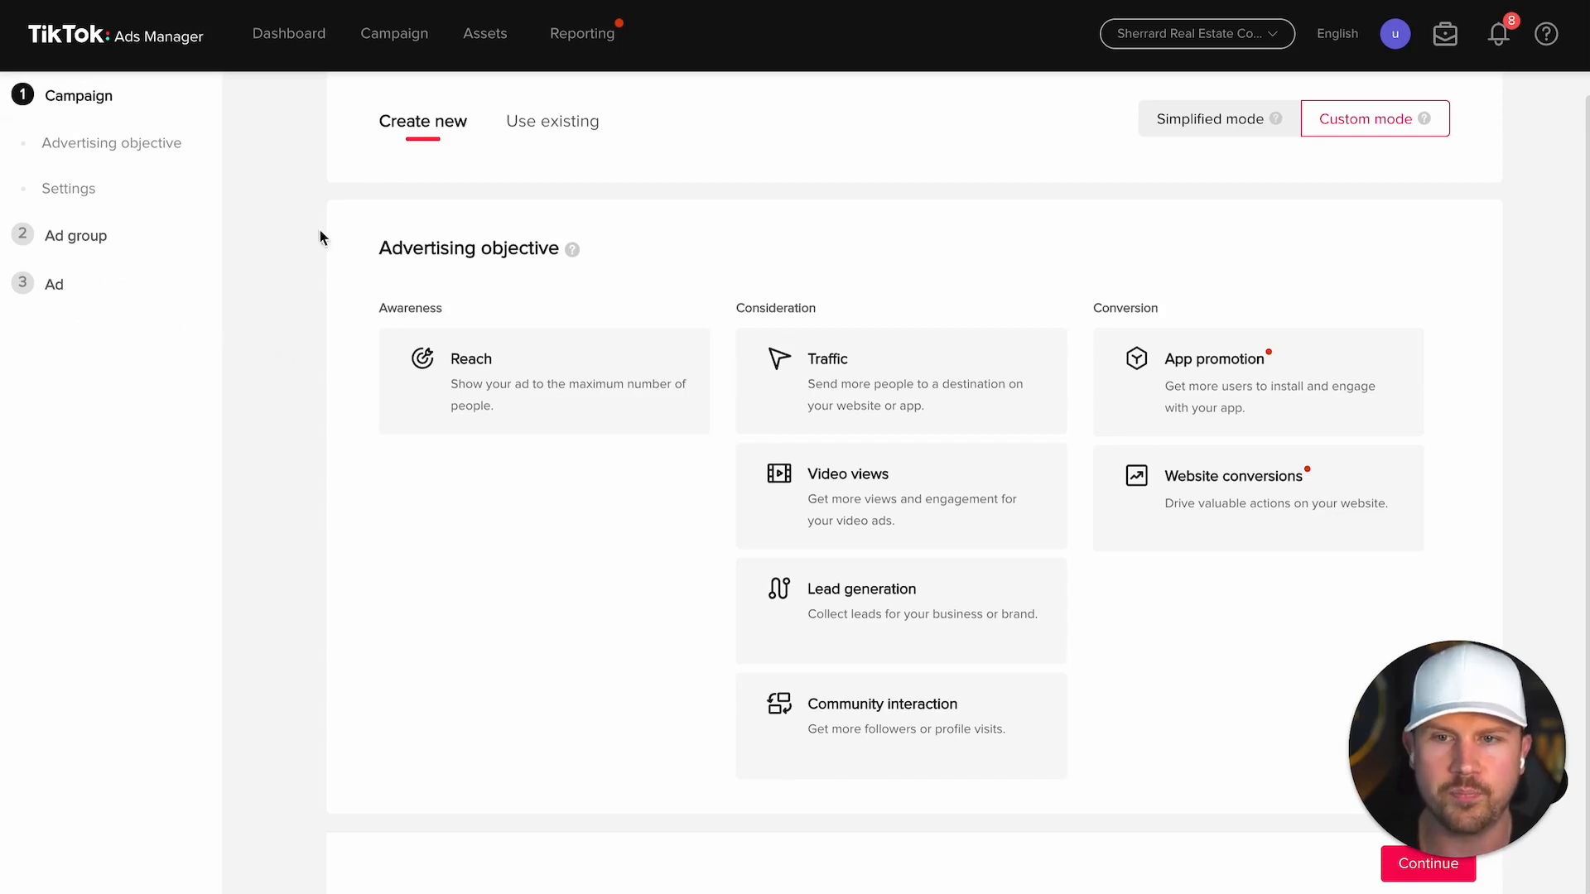
mouse_move(571, 249)
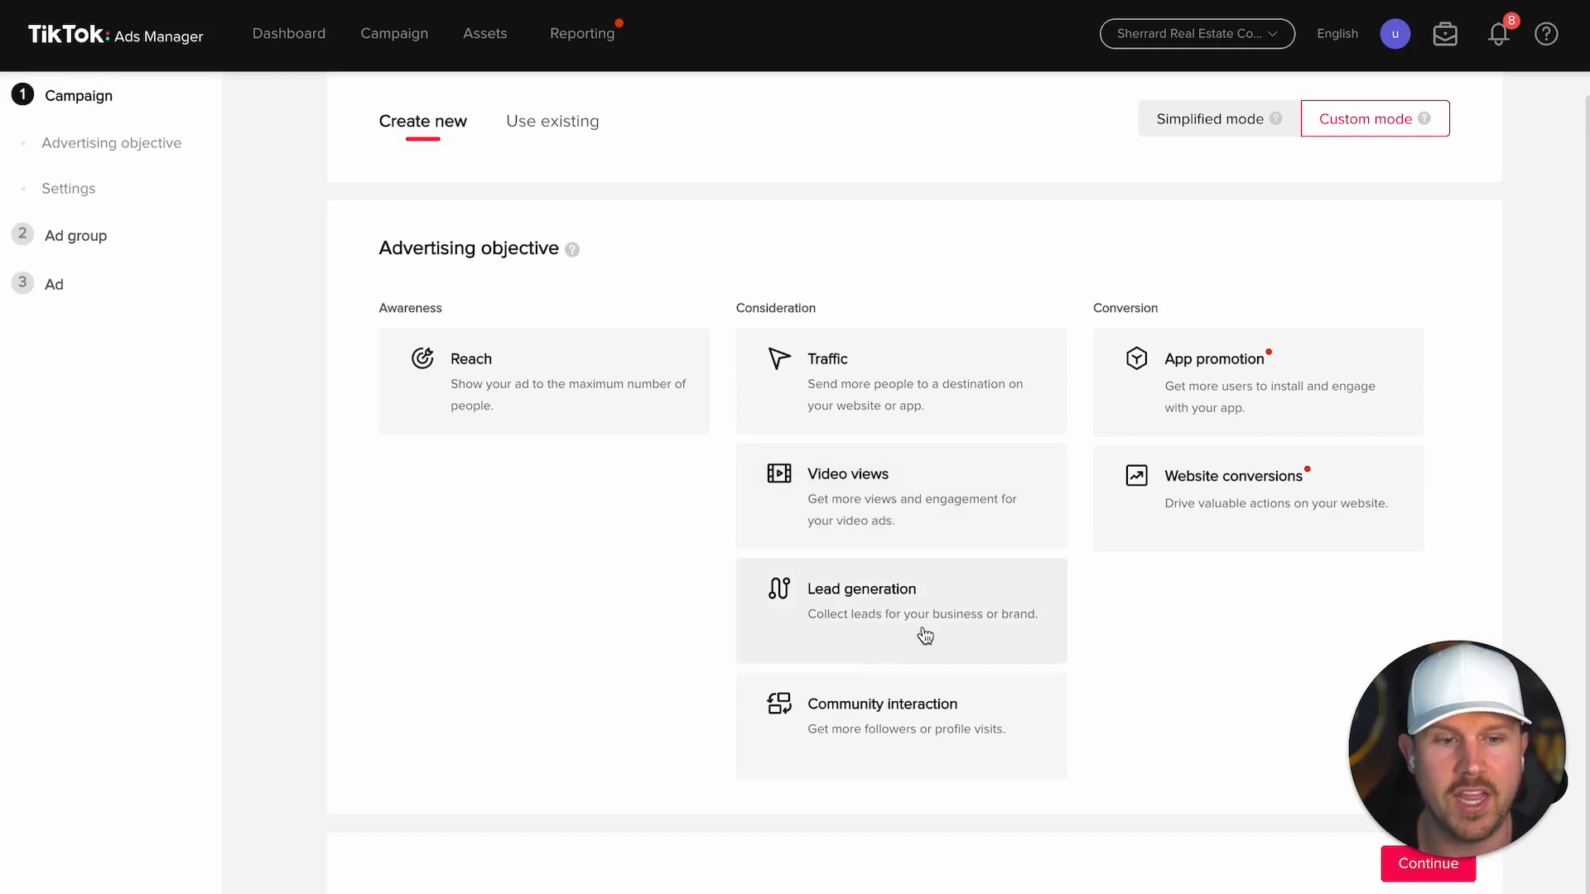
mouse_move(1158, 329)
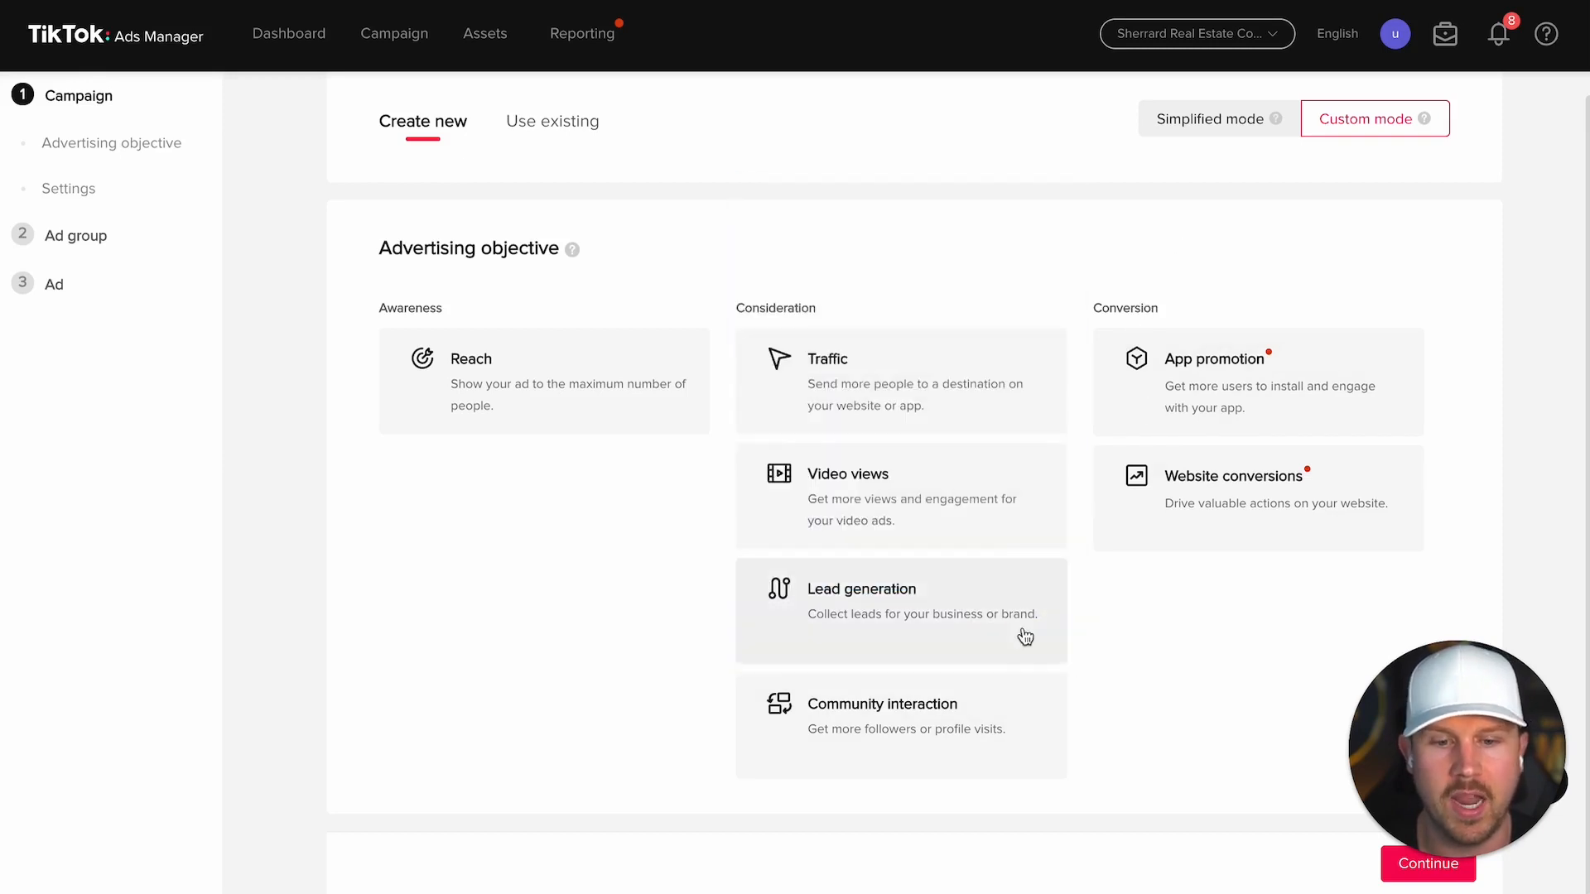
Step: Set the objective to Lead generation and name the campaign 'Buyer Lead Generation (Calgary) - June 07, 2023'
left_click(882, 613)
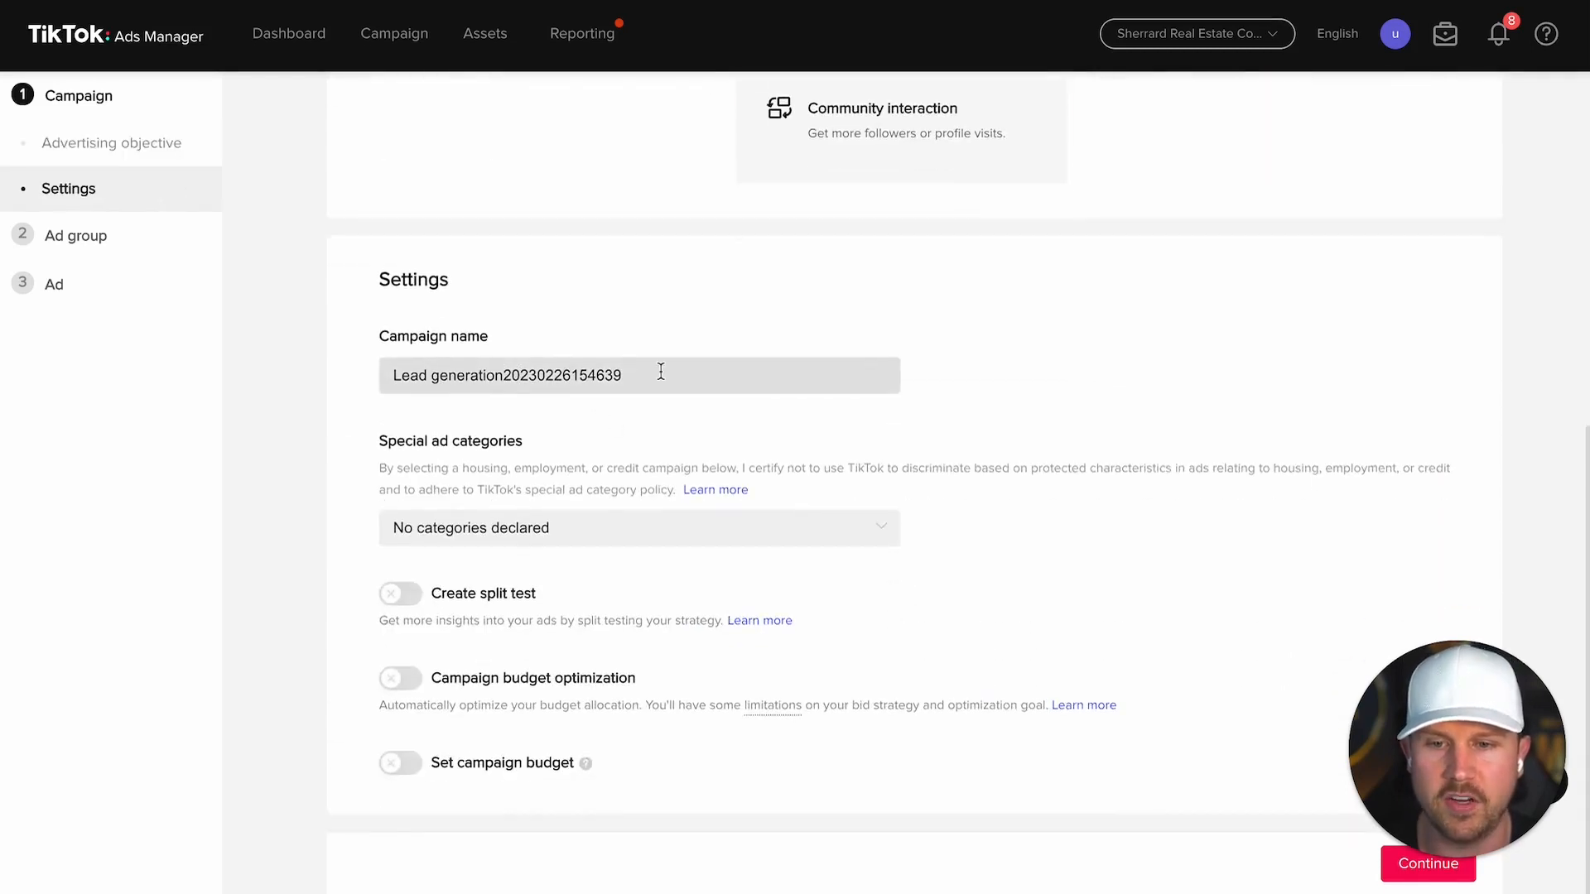
left_click_drag(661, 372, 280, 379)
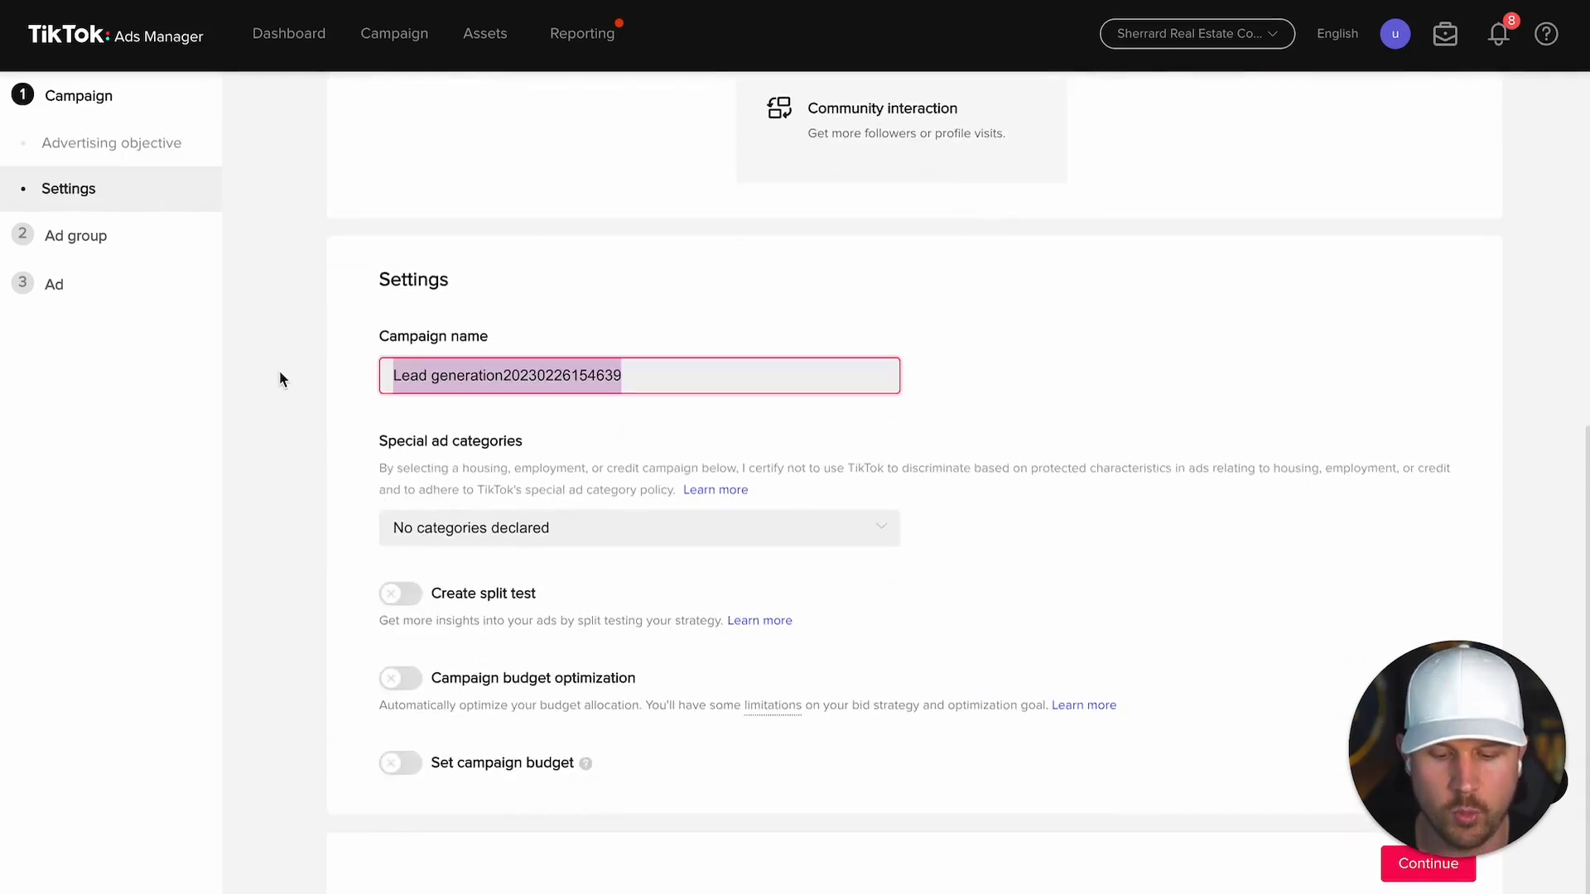
type("Buyers")
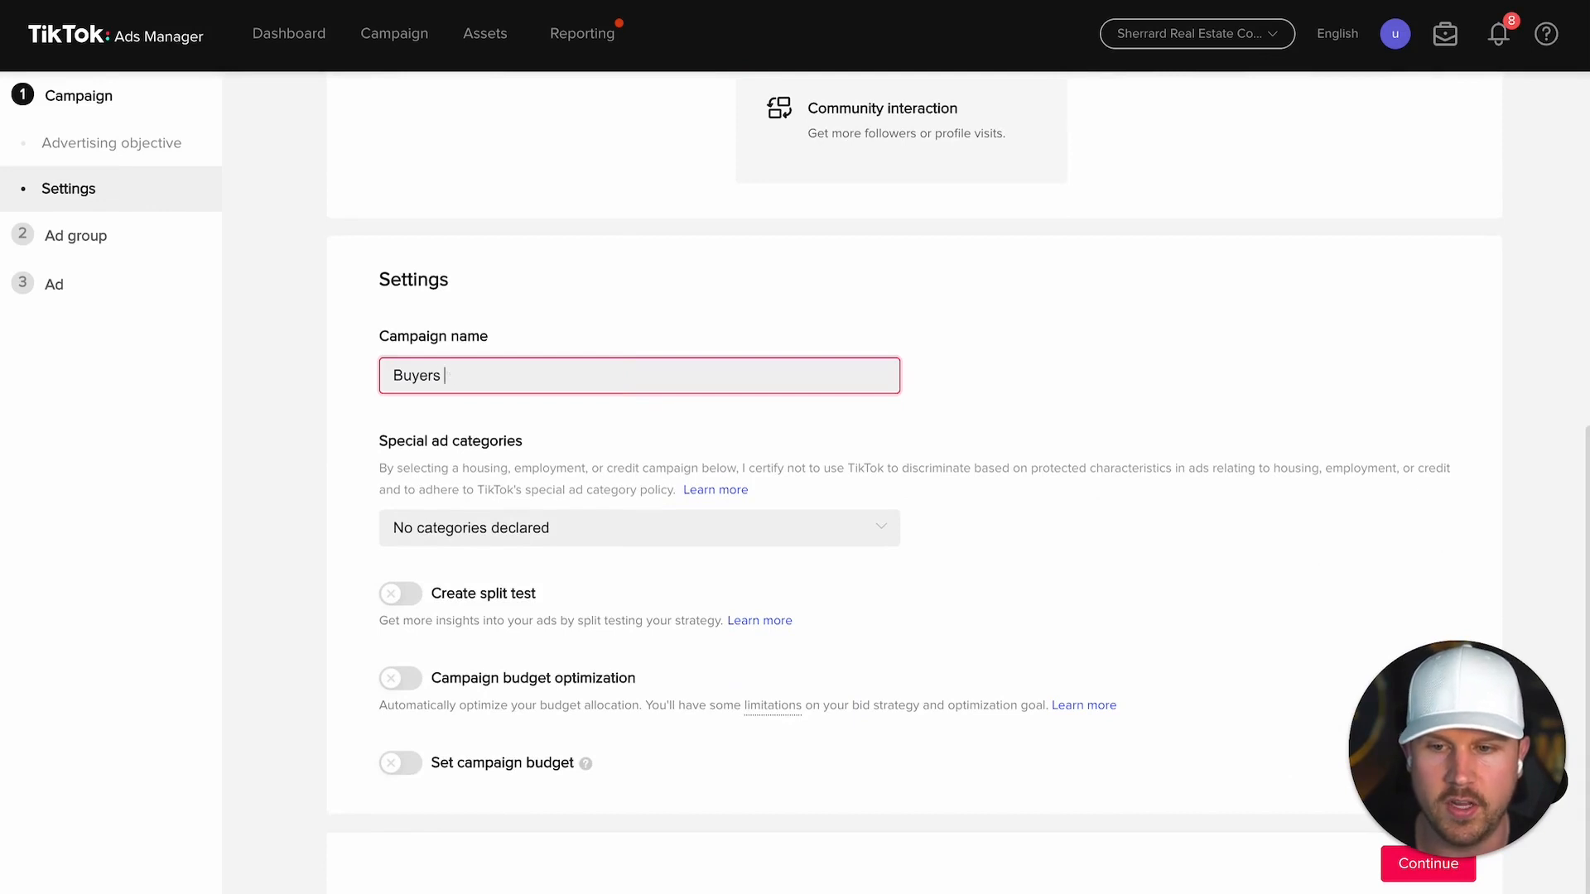
type("Lead")
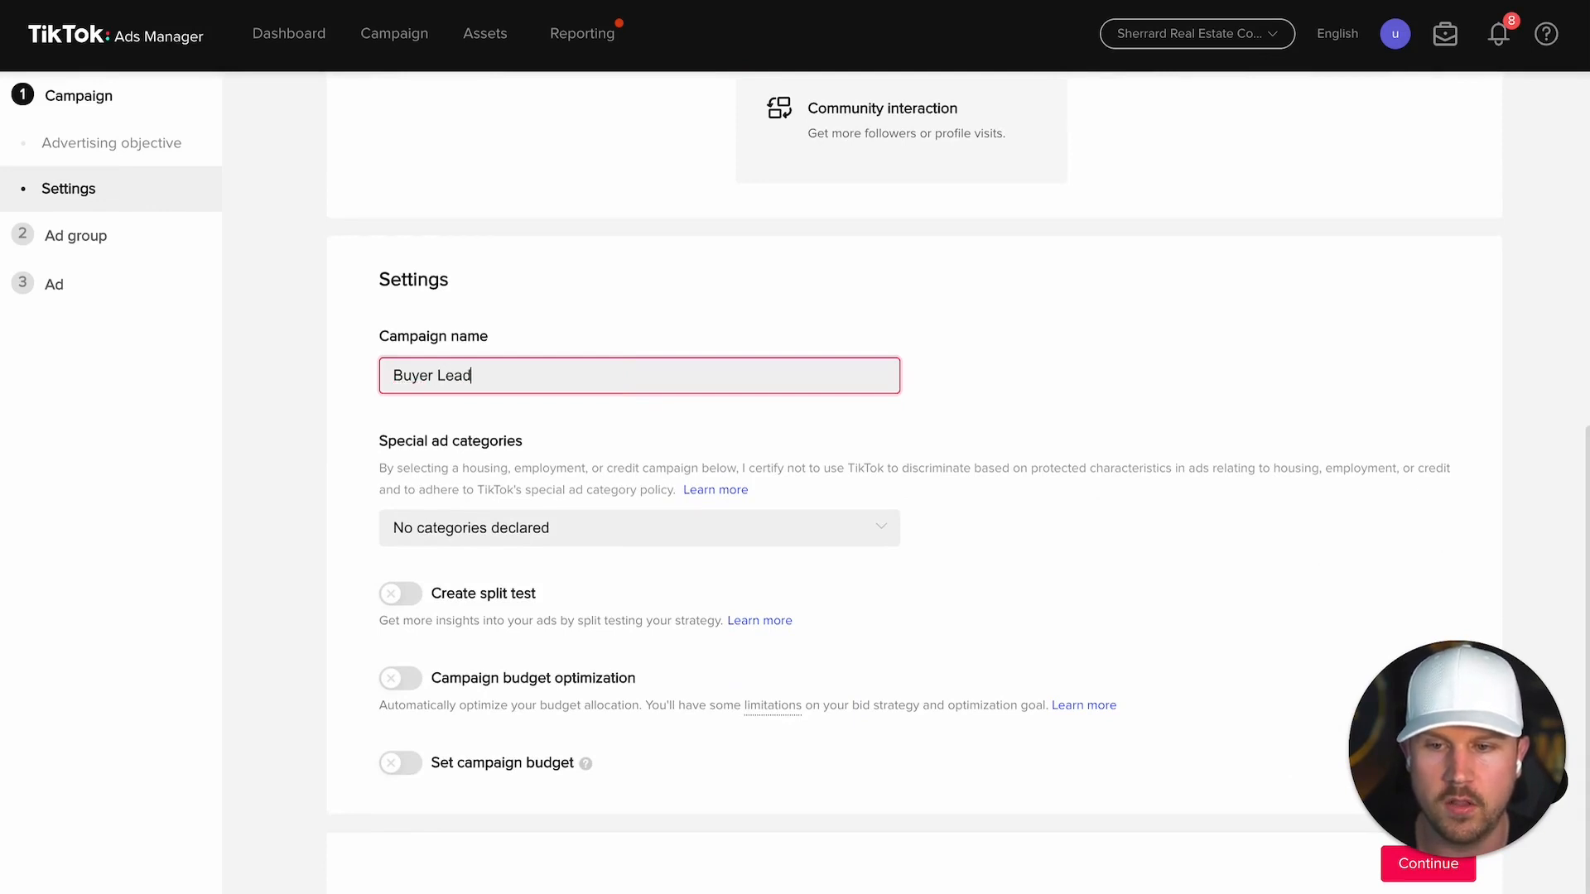
type(" Generation (Cal")
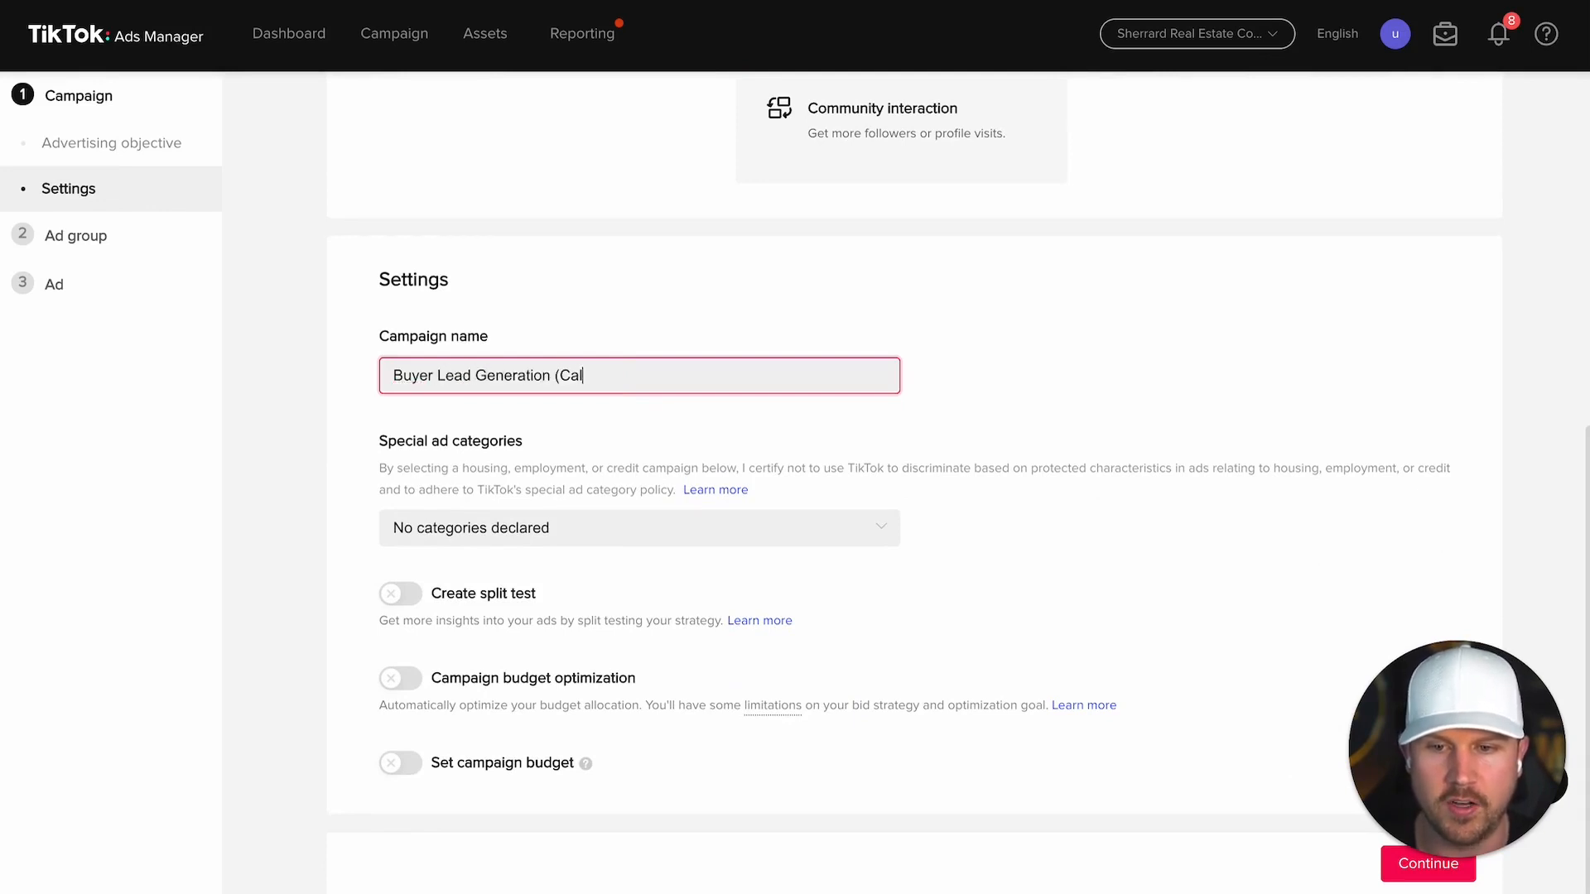
type("gary) - June 07, 2023")
left_click(971, 399)
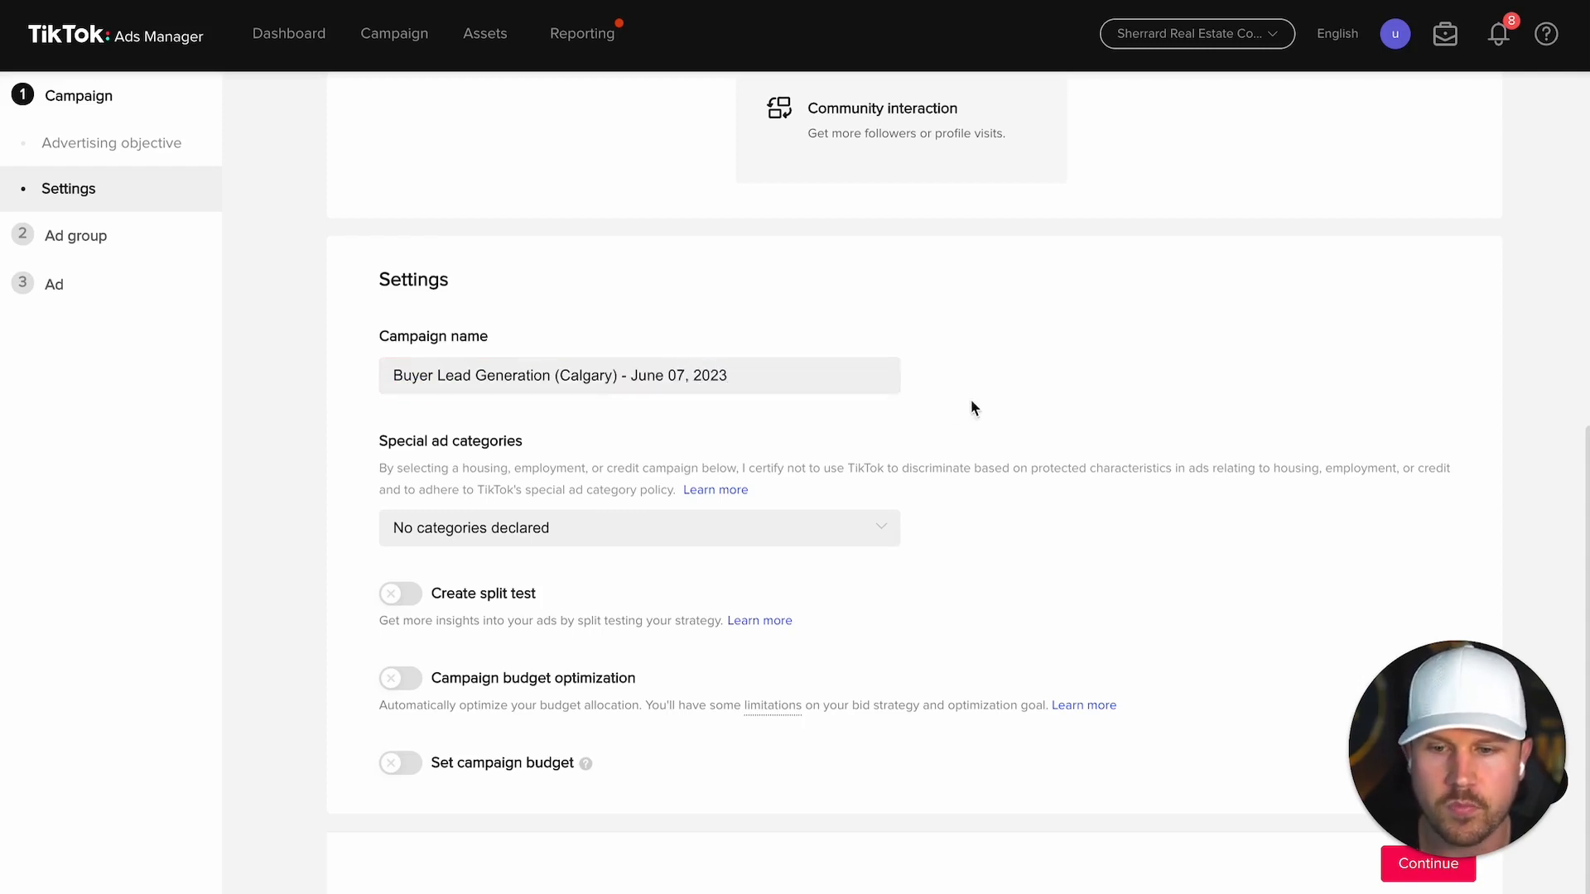
Step: Declare the Housing special ad category, leave campaign budget off, and continue to ad group
left_click(549, 536)
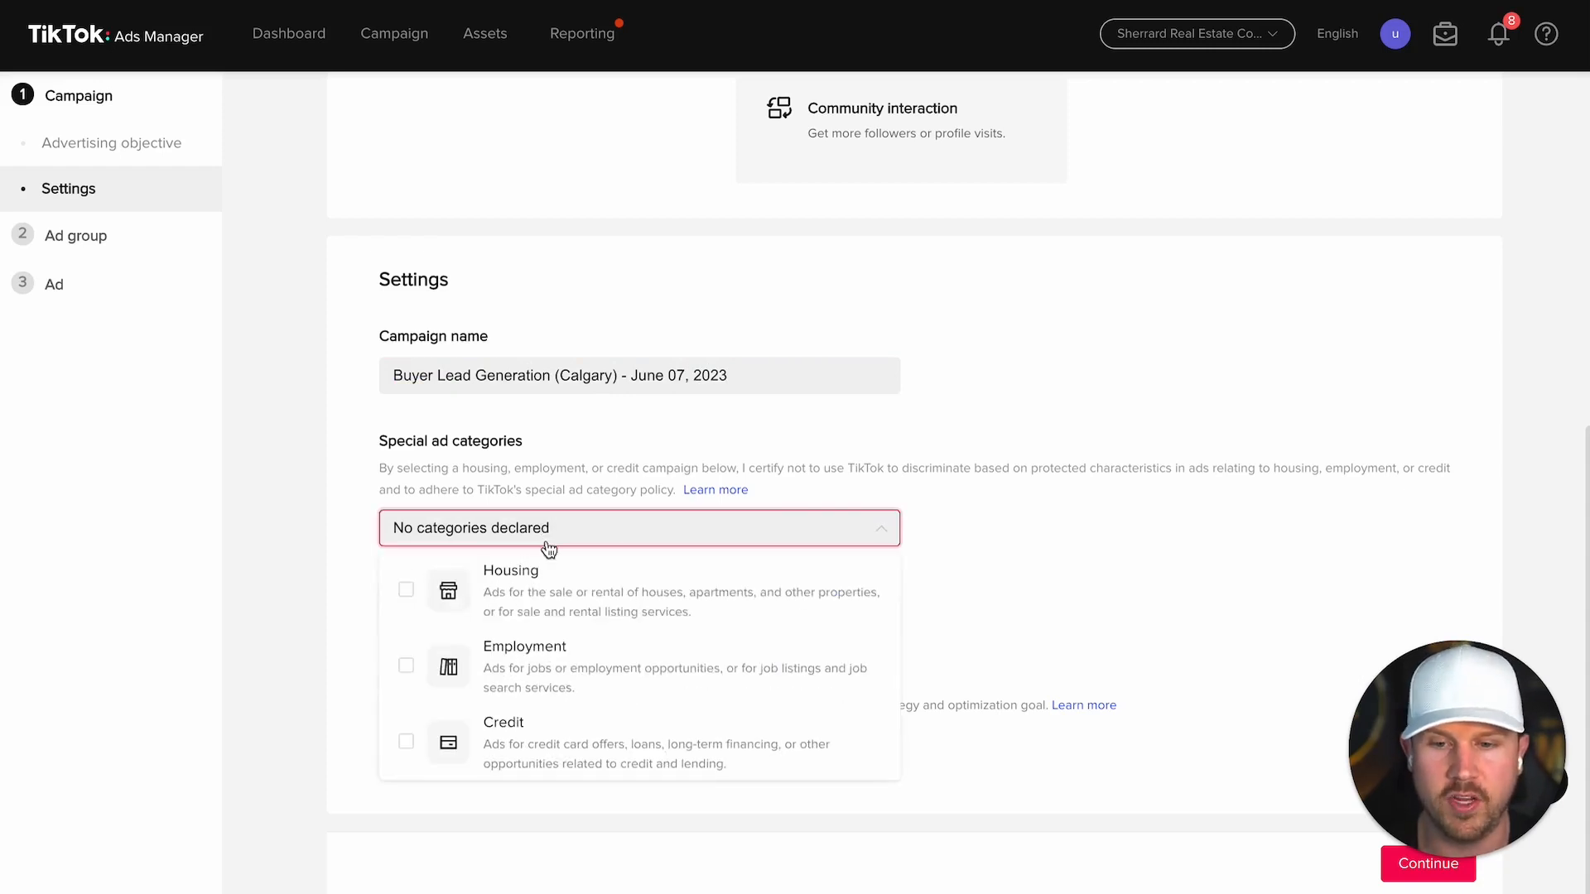
left_click(554, 603)
left_click(1050, 576)
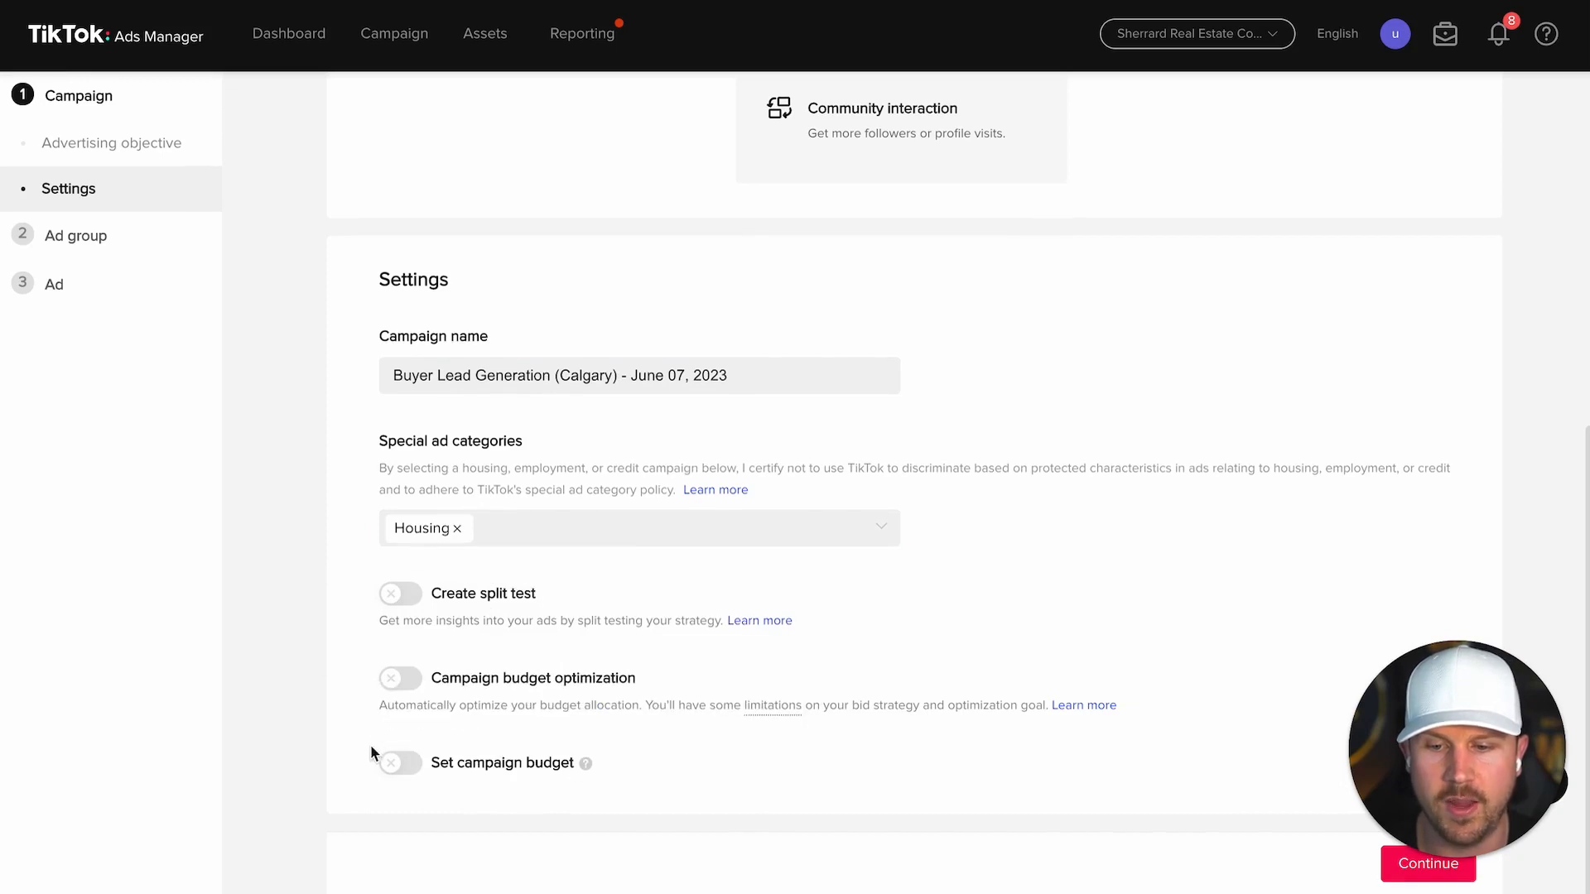
left_click(400, 762)
scroll(653, 750, "down", 1)
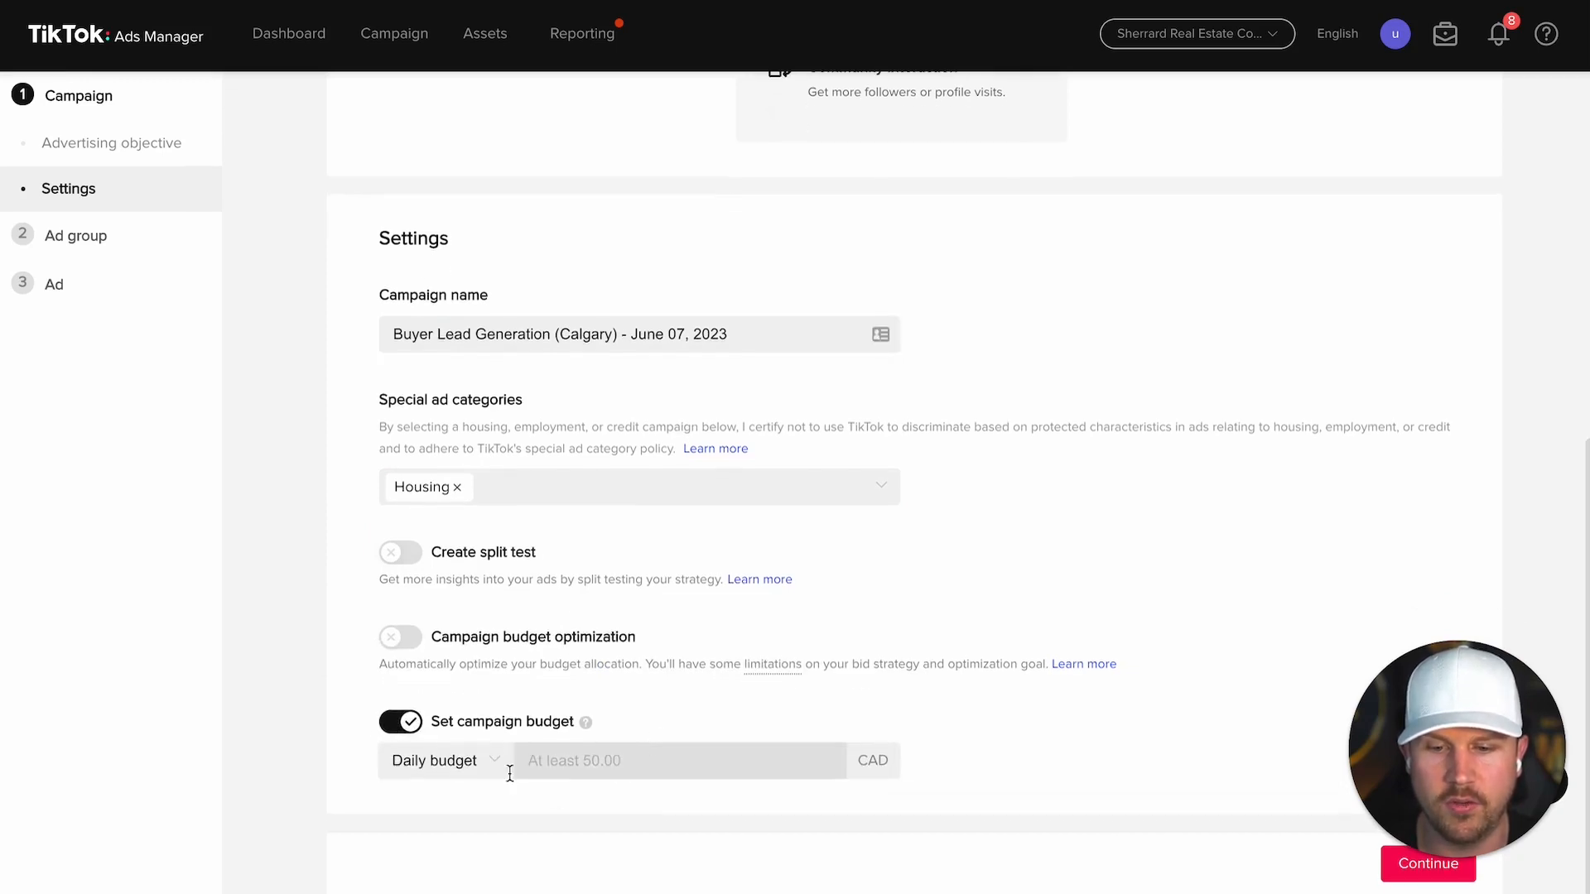
left_click(400, 721)
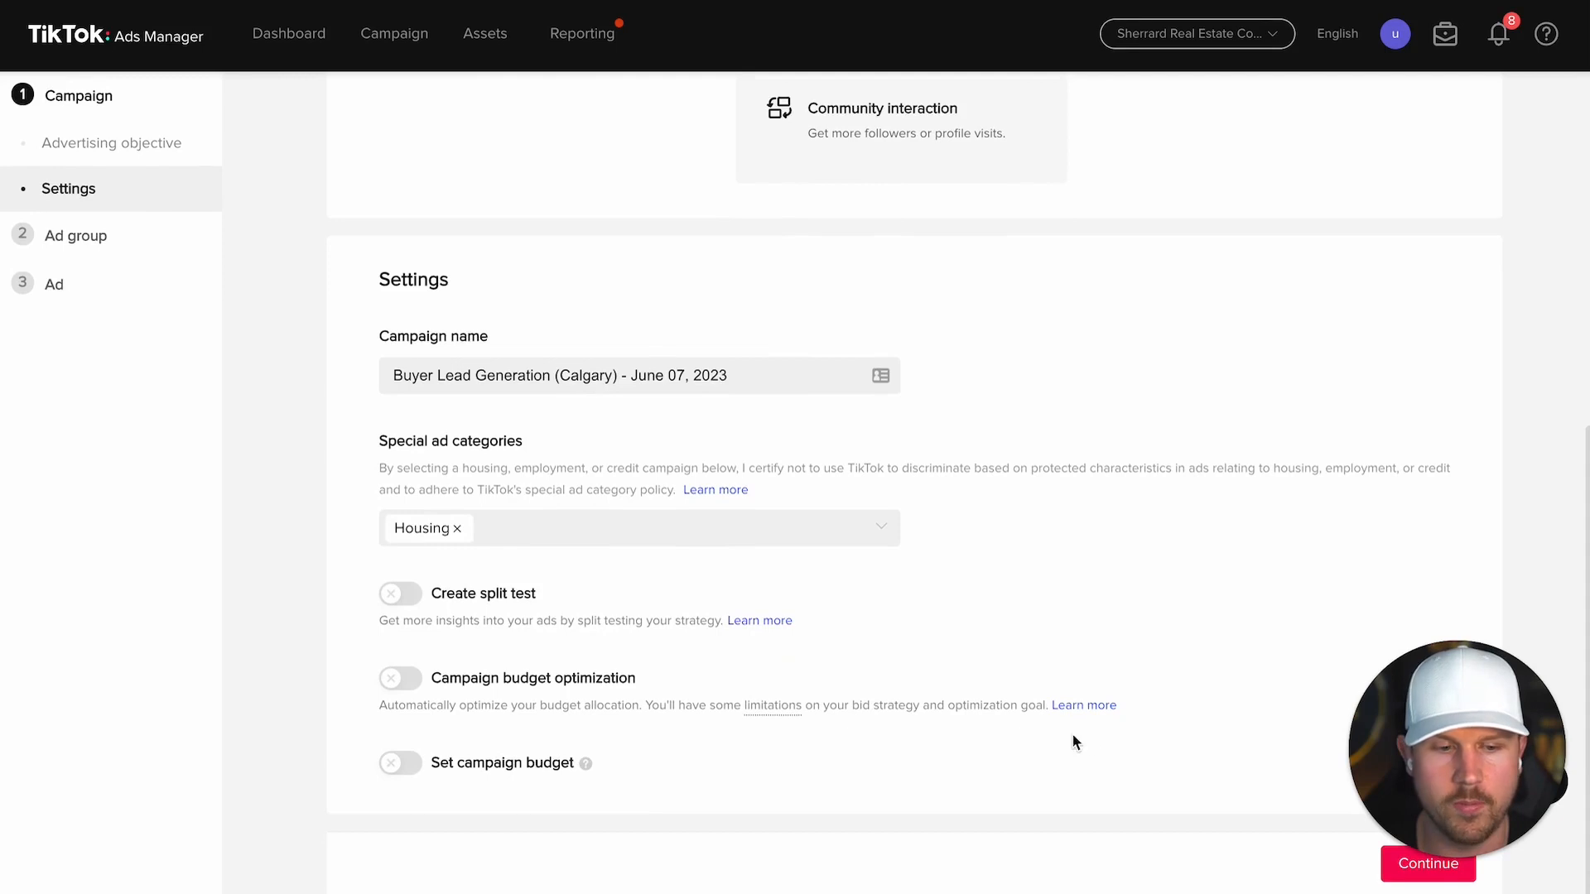
mouse_move(1375, 864)
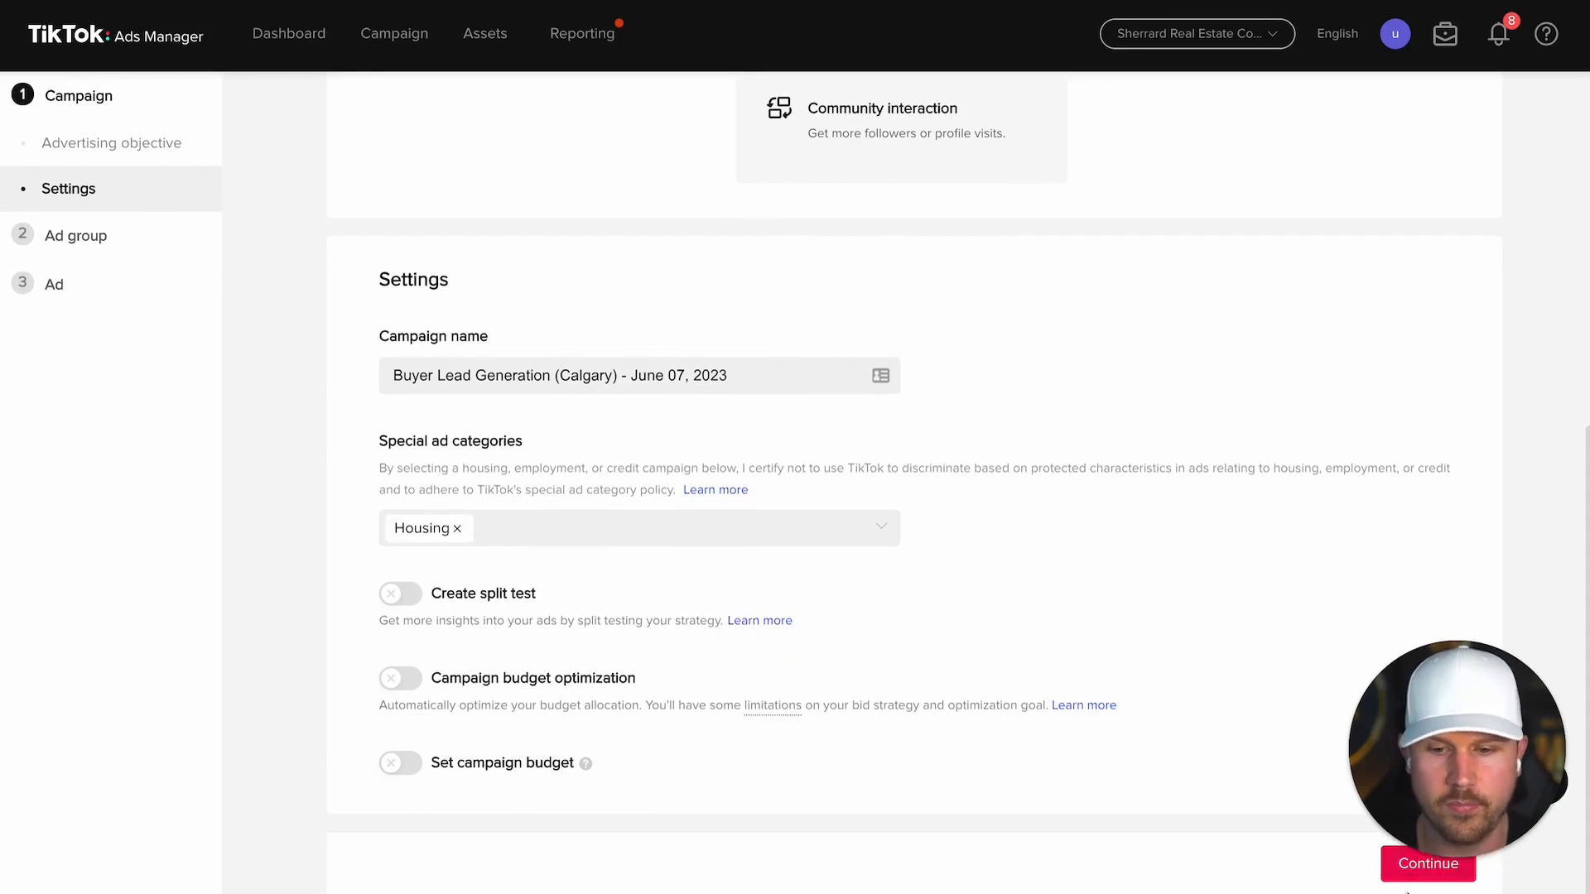
left_click(1423, 865)
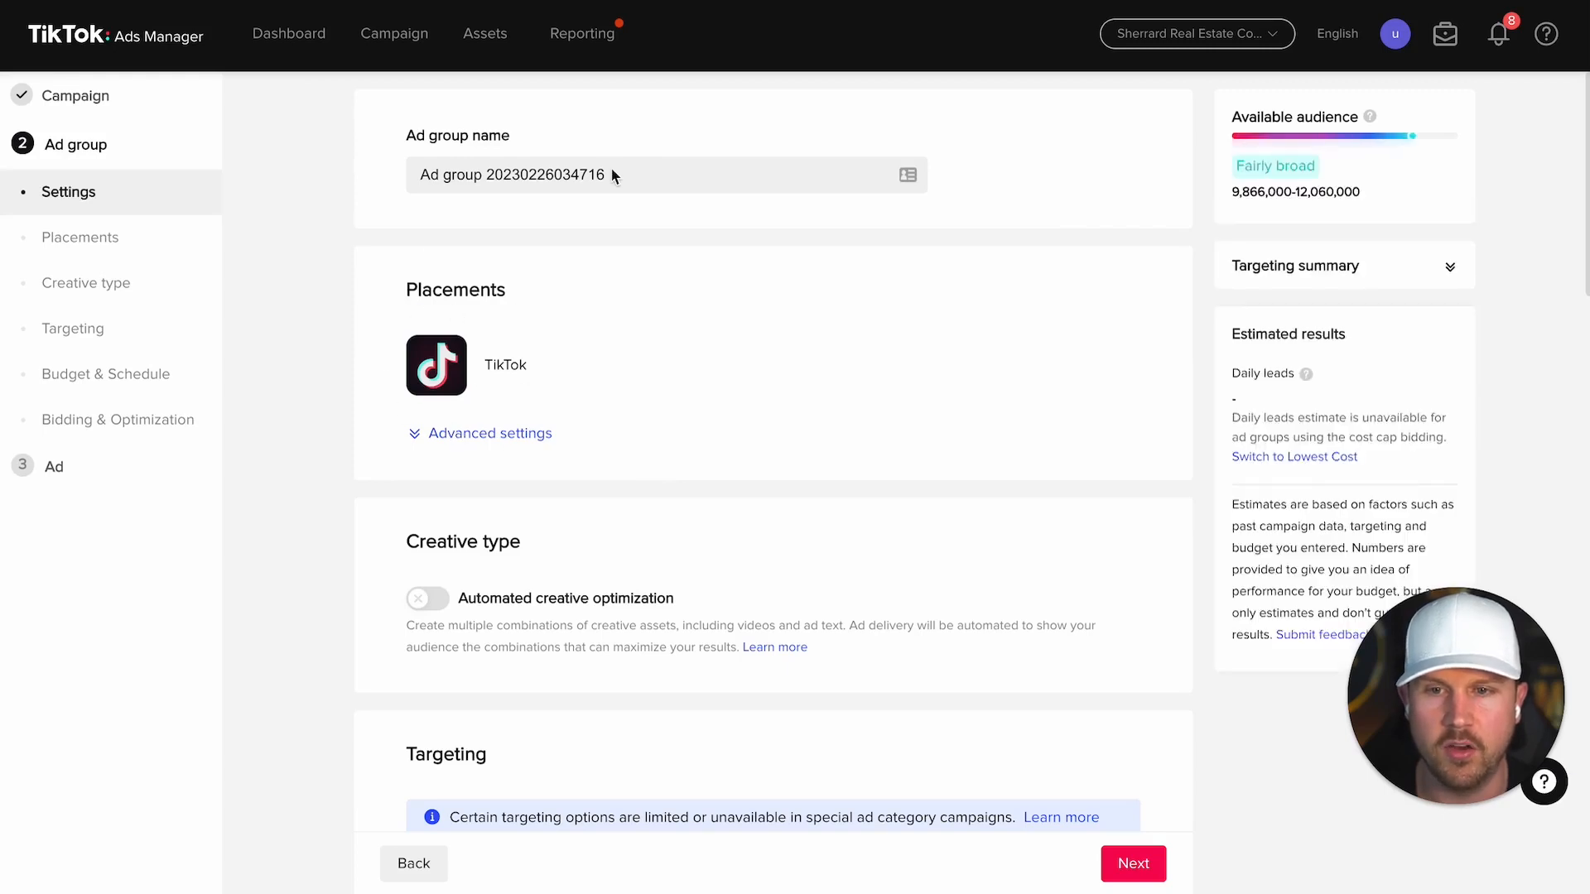
Step: Name the ad group 'Calgary Home Buyers'
left_click(639, 168)
left_click_drag(640, 168, 373, 169)
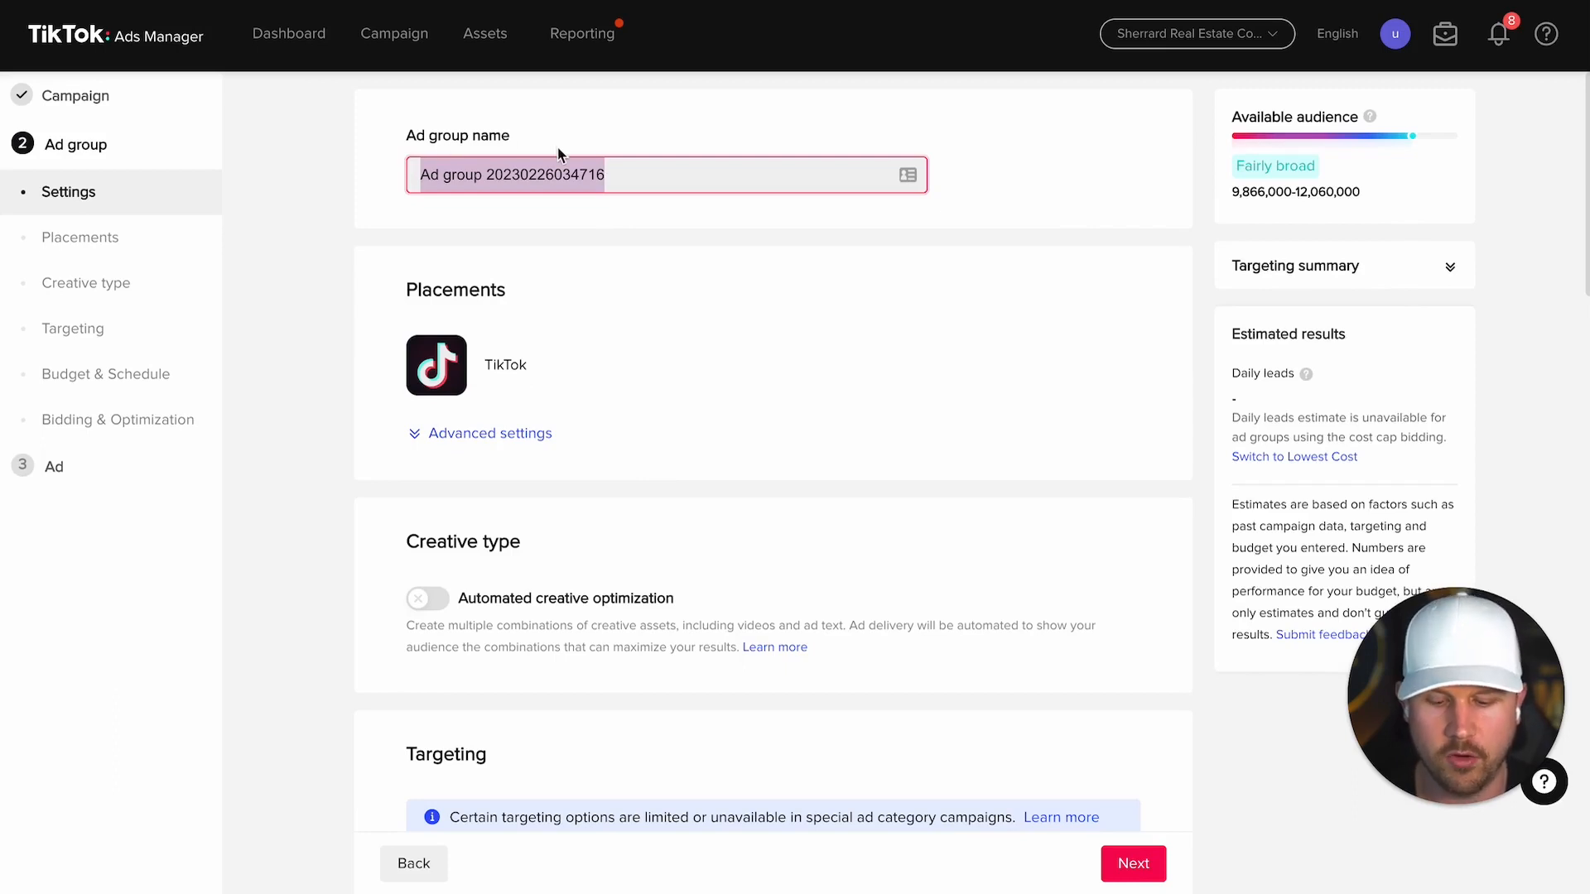
type("Calgary Home Buyers")
left_click(819, 227)
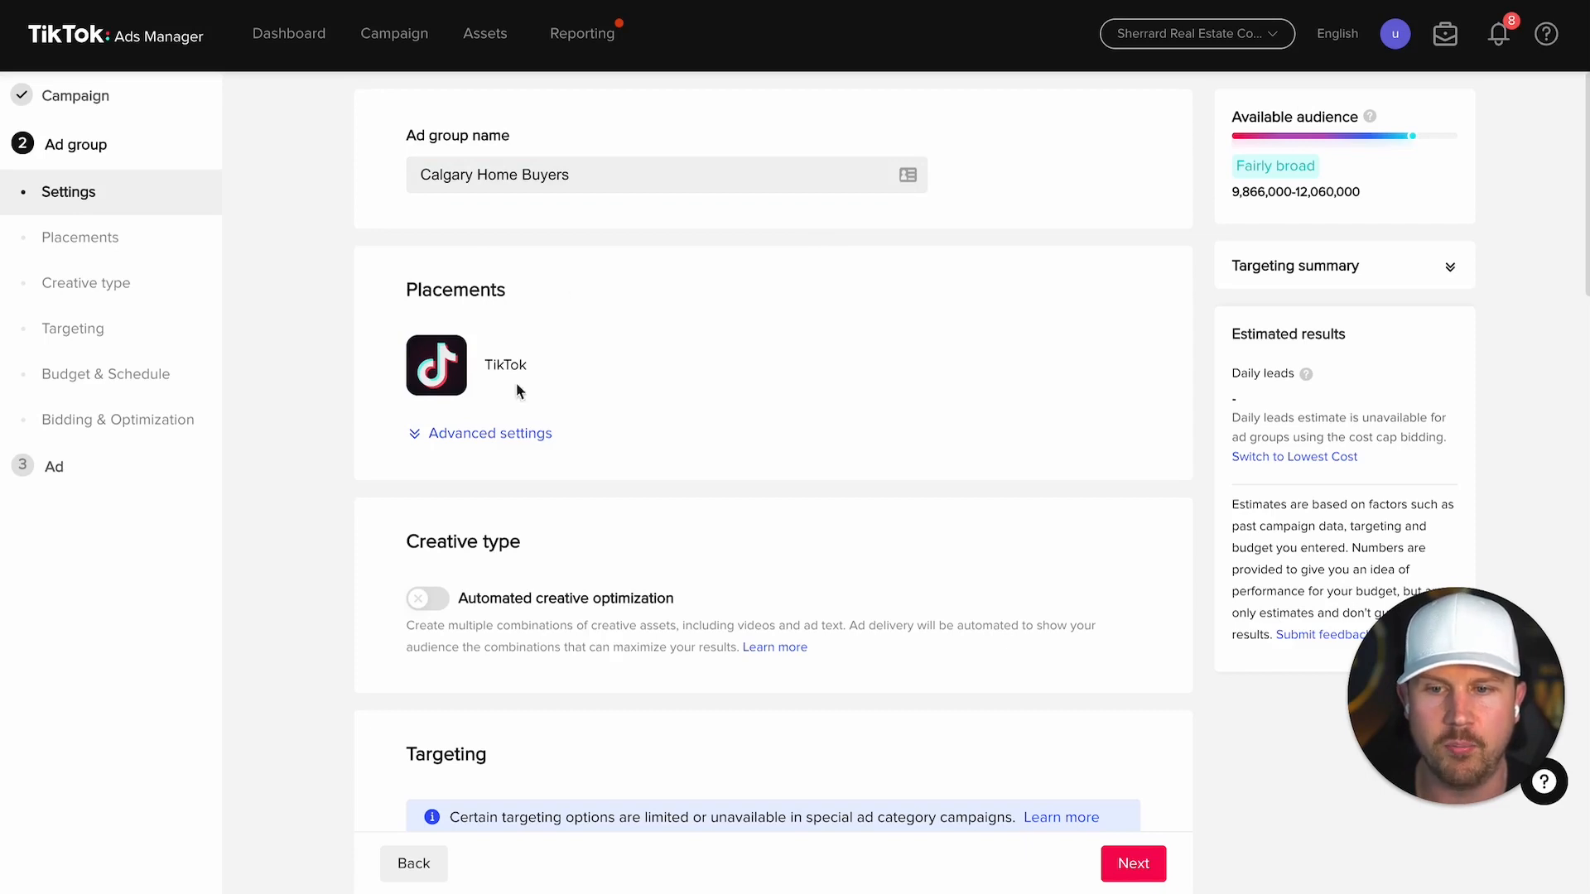
Step: Collapse the placement's advanced settings and move down to Targeting
left_click(483, 435)
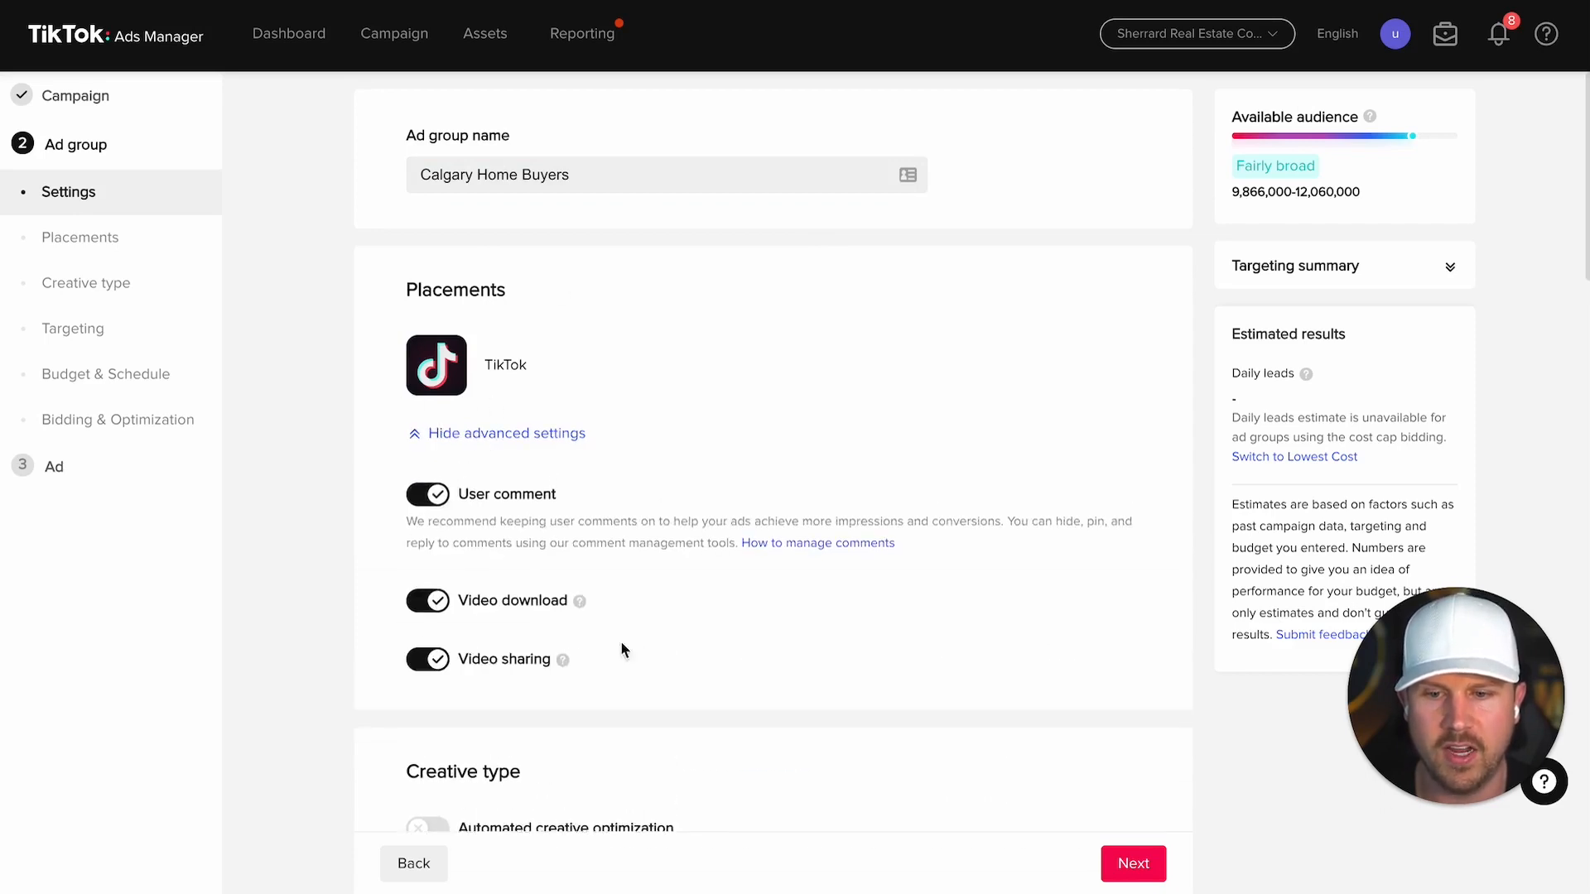
left_click(517, 434)
scroll(518, 433, "down", 4)
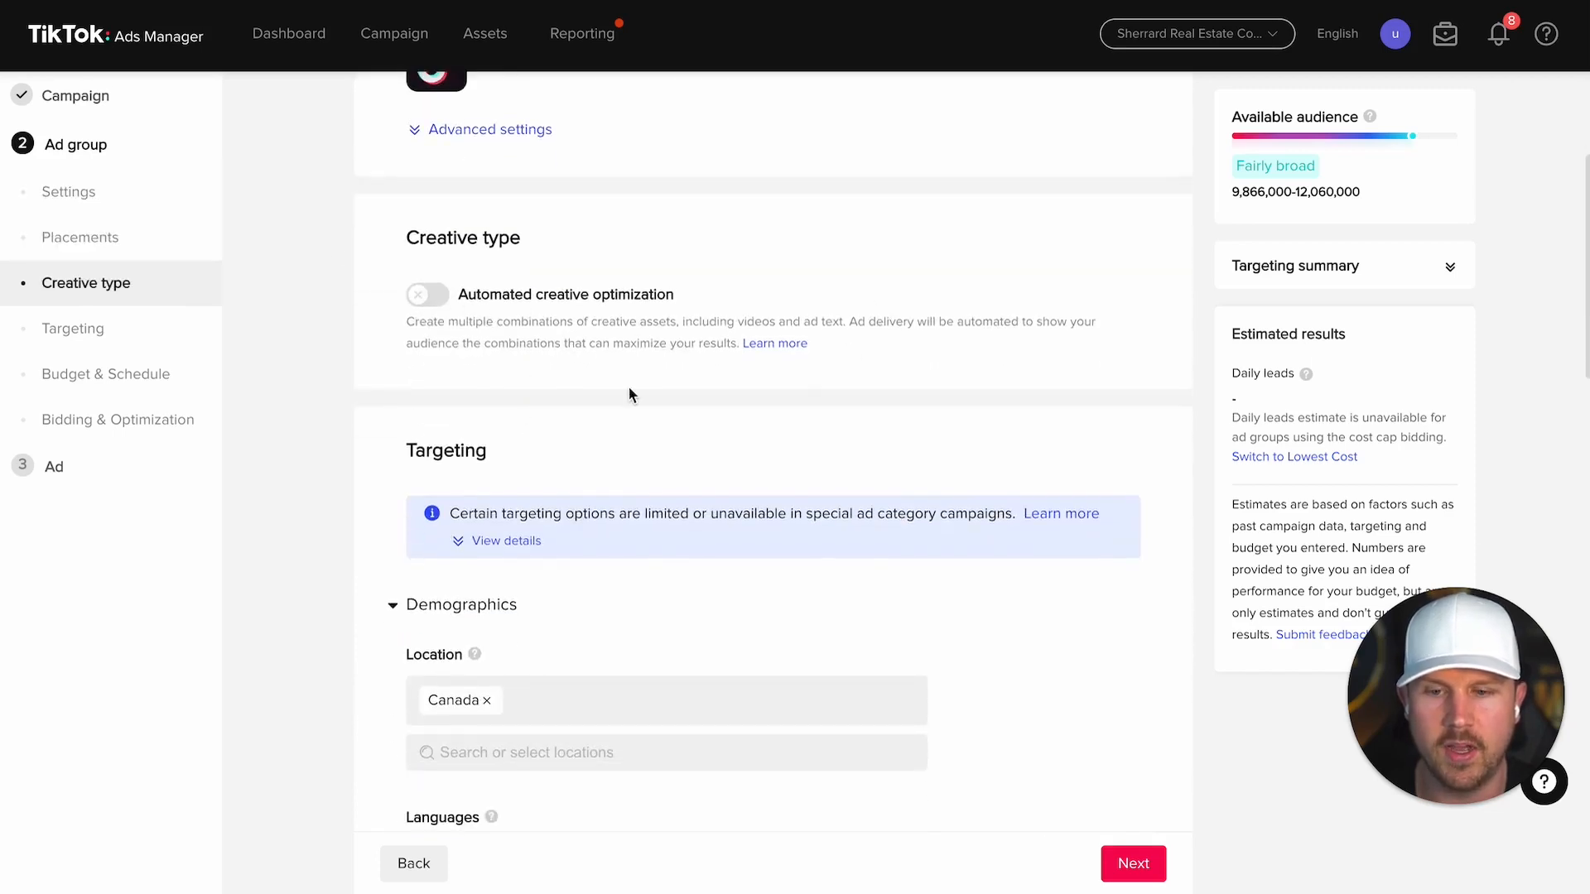
Step: Replace Canada with Calgary, Alberta, Canada as the ad group's target location
scroll(752, 367, "down", 4)
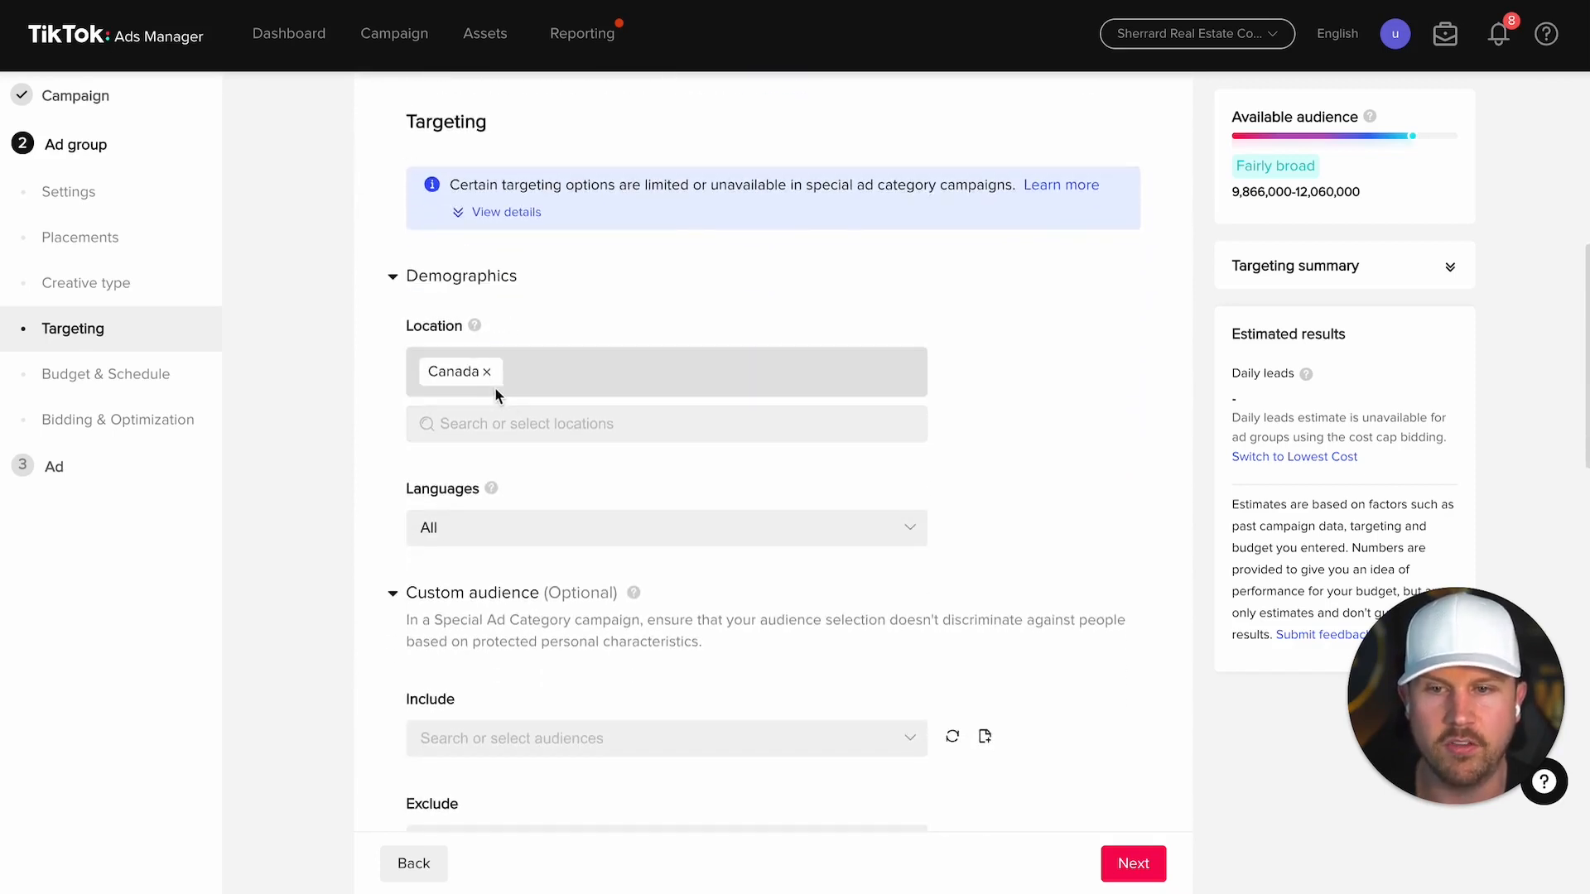
left_click(488, 374)
left_click(501, 367)
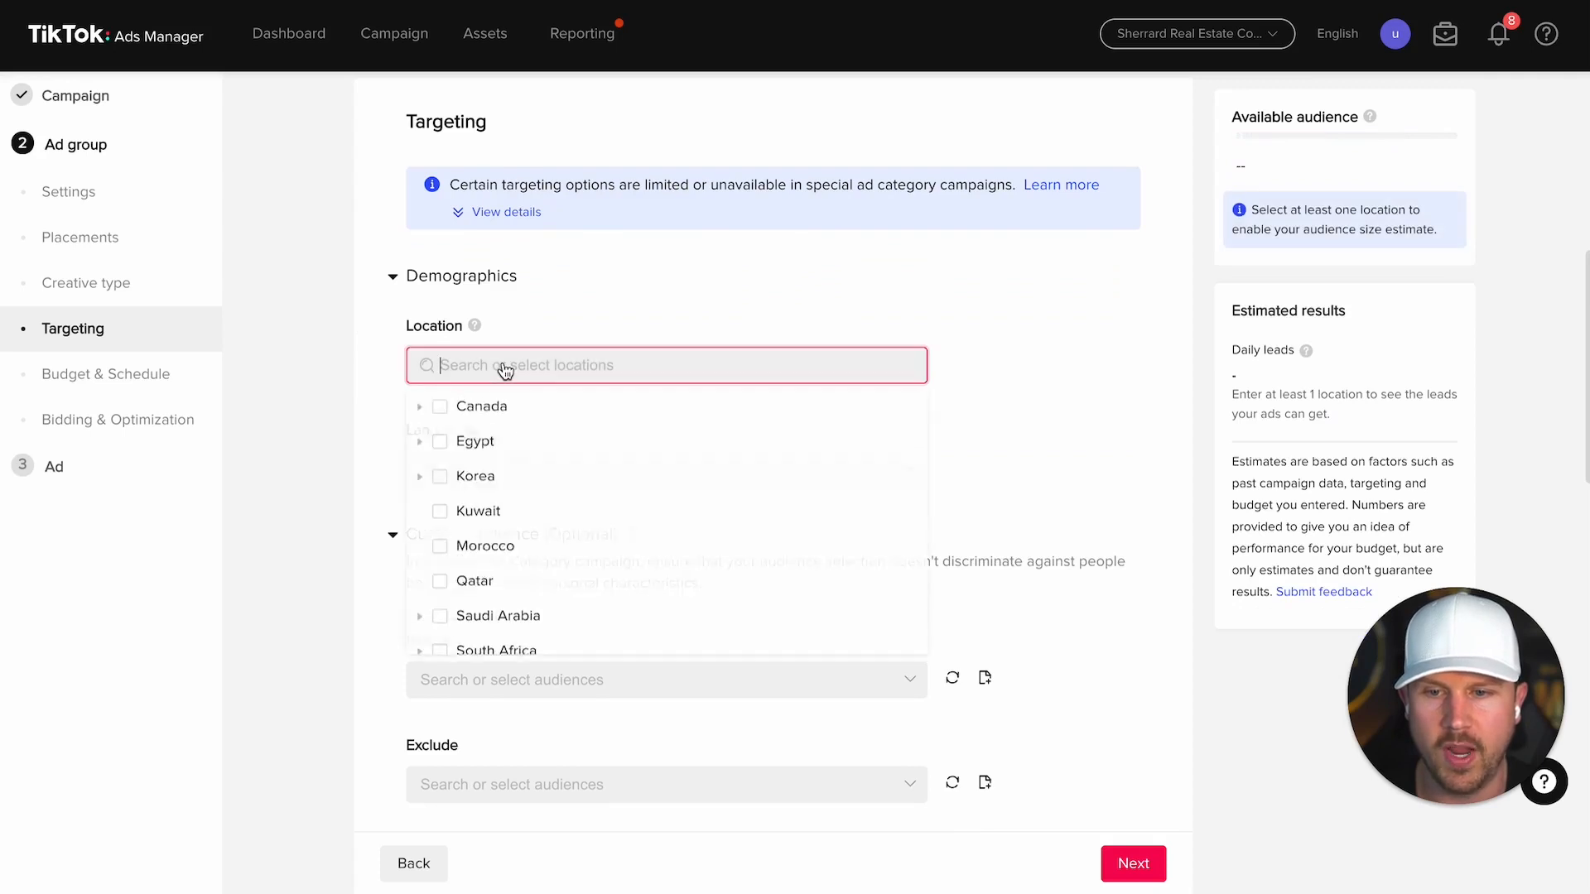
type("calgary")
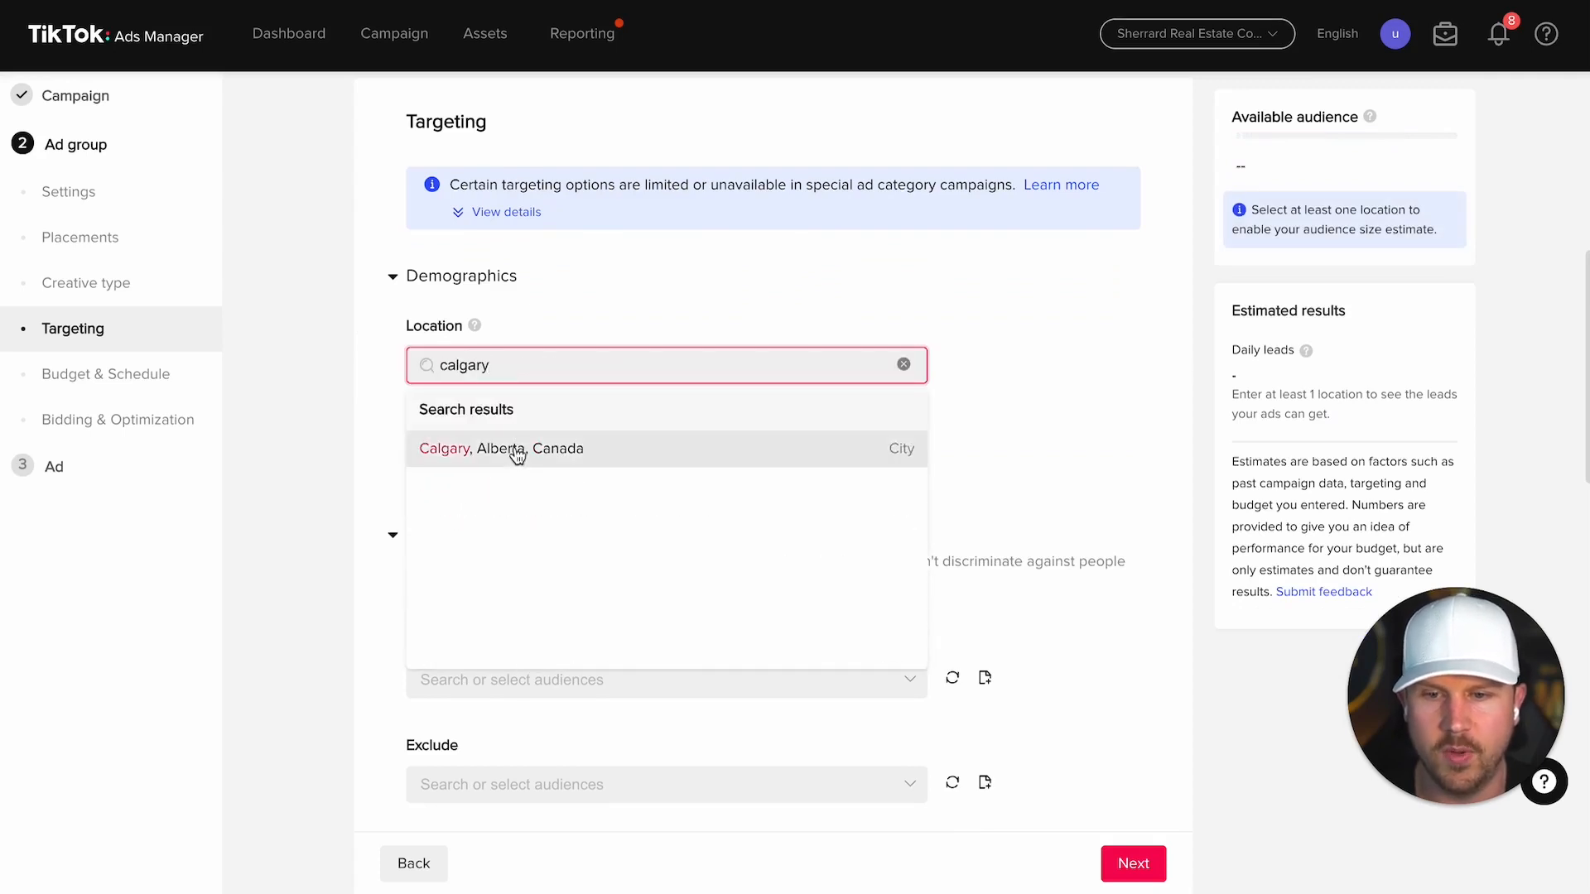
left_click(515, 449)
left_click(1064, 387)
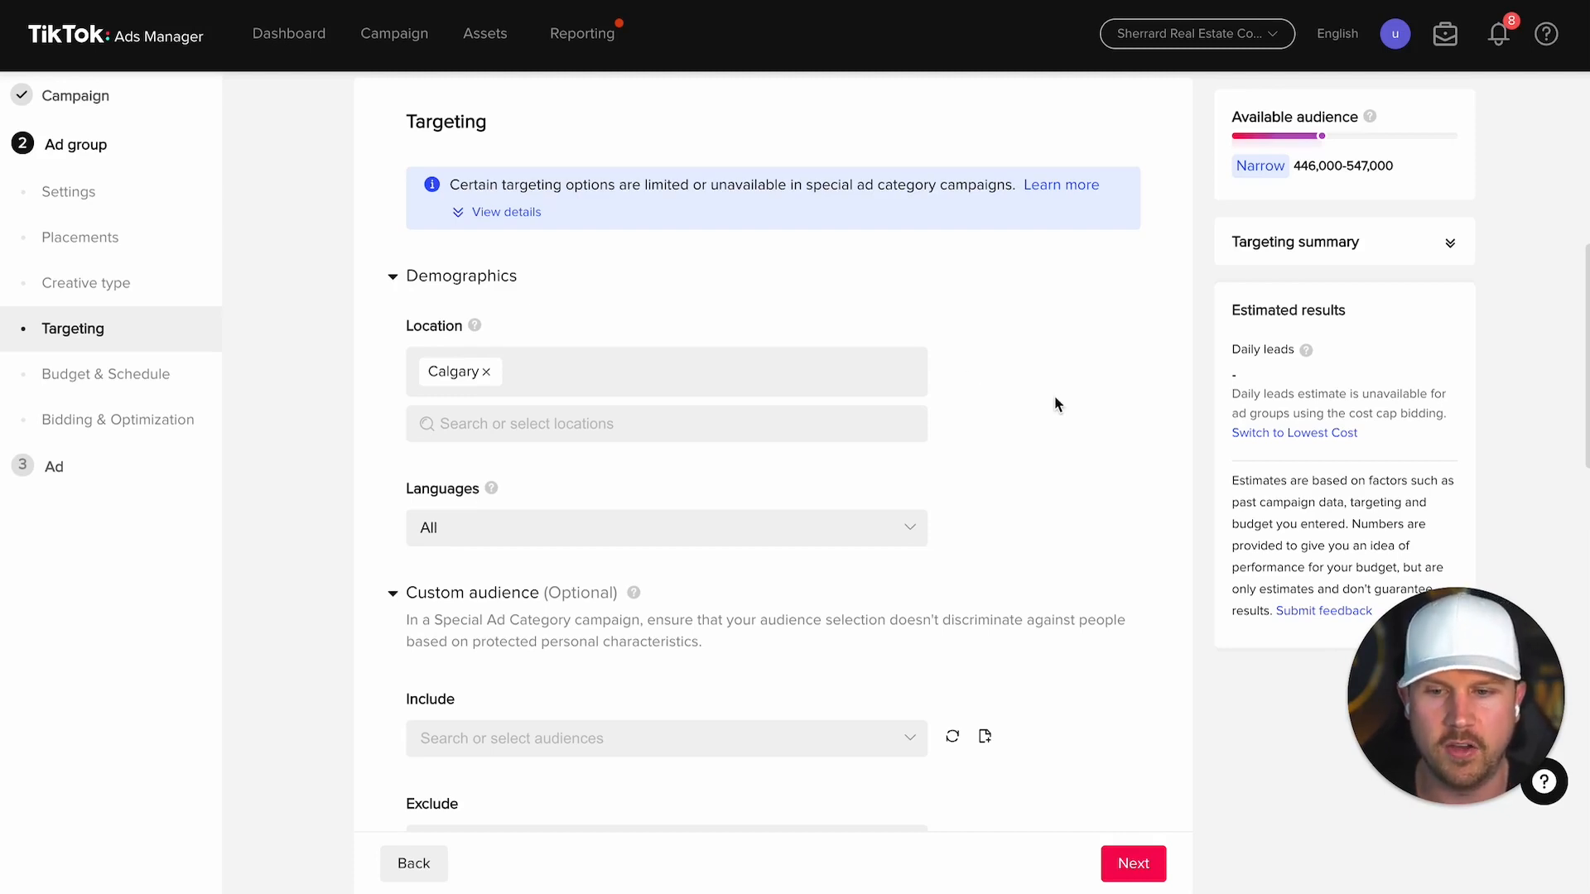
Step: Target English as the only language, bringing the audience estimate to 434,000–531,000
scroll(1056, 404, "down", 2)
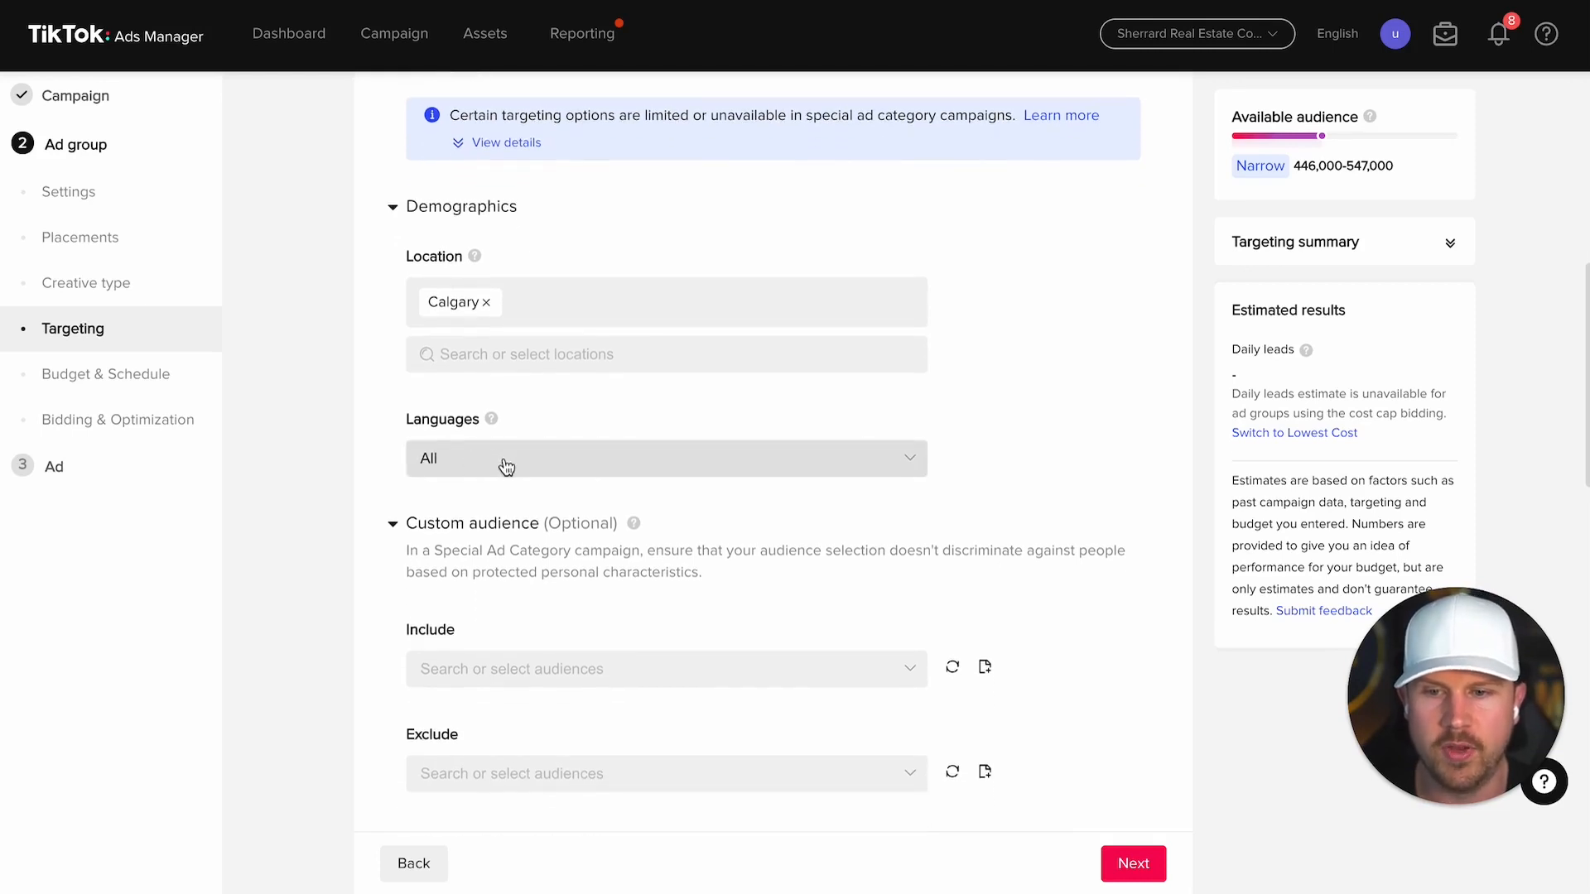
left_click(507, 468)
left_click(476, 535)
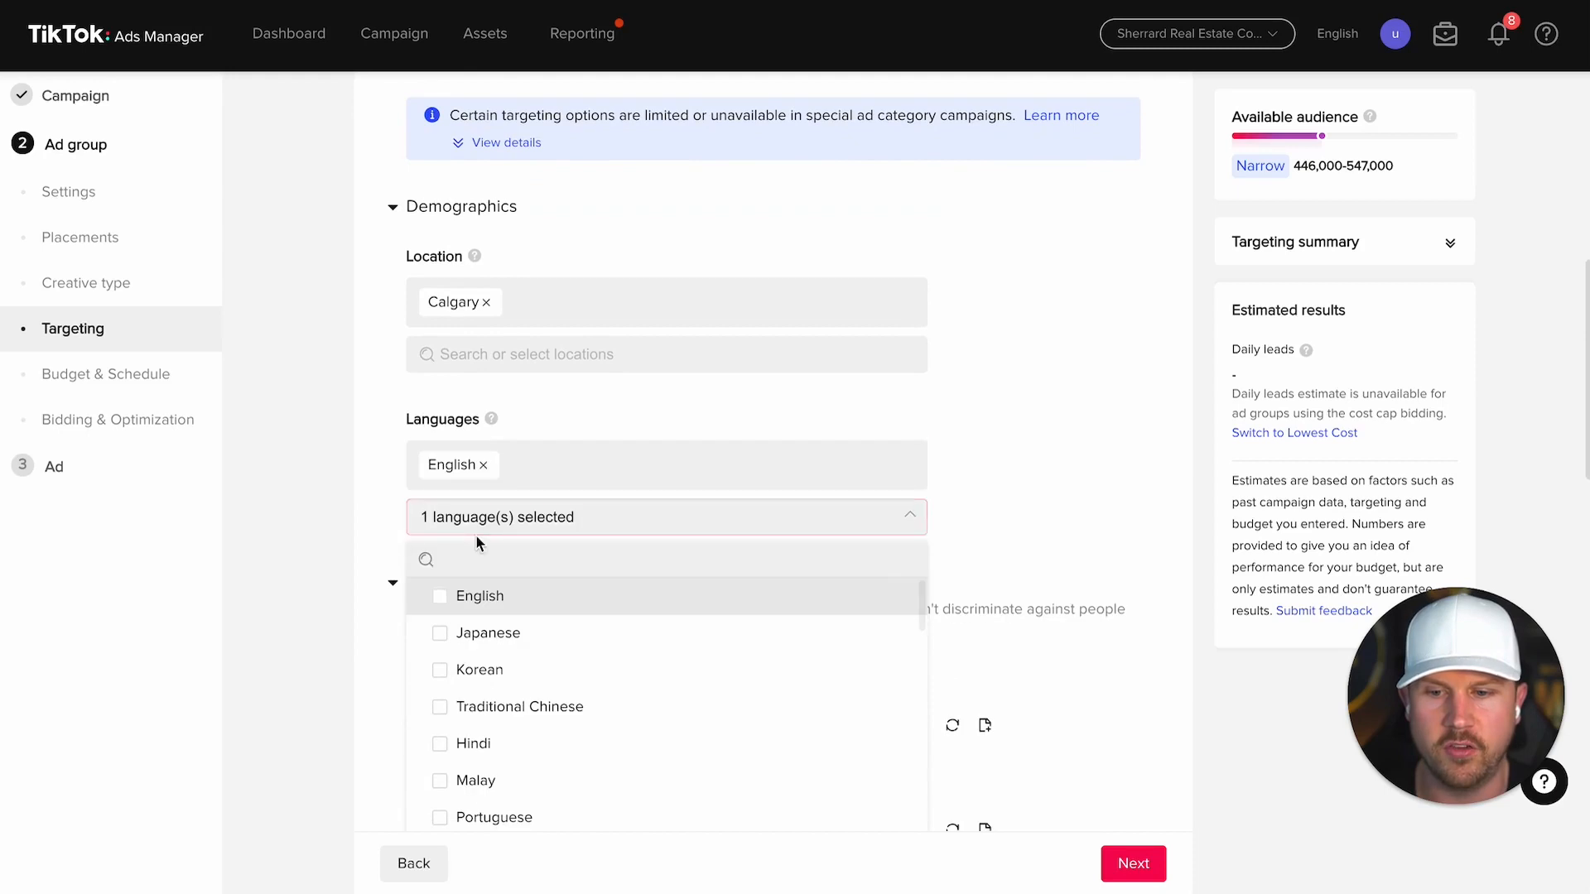
left_click(980, 467)
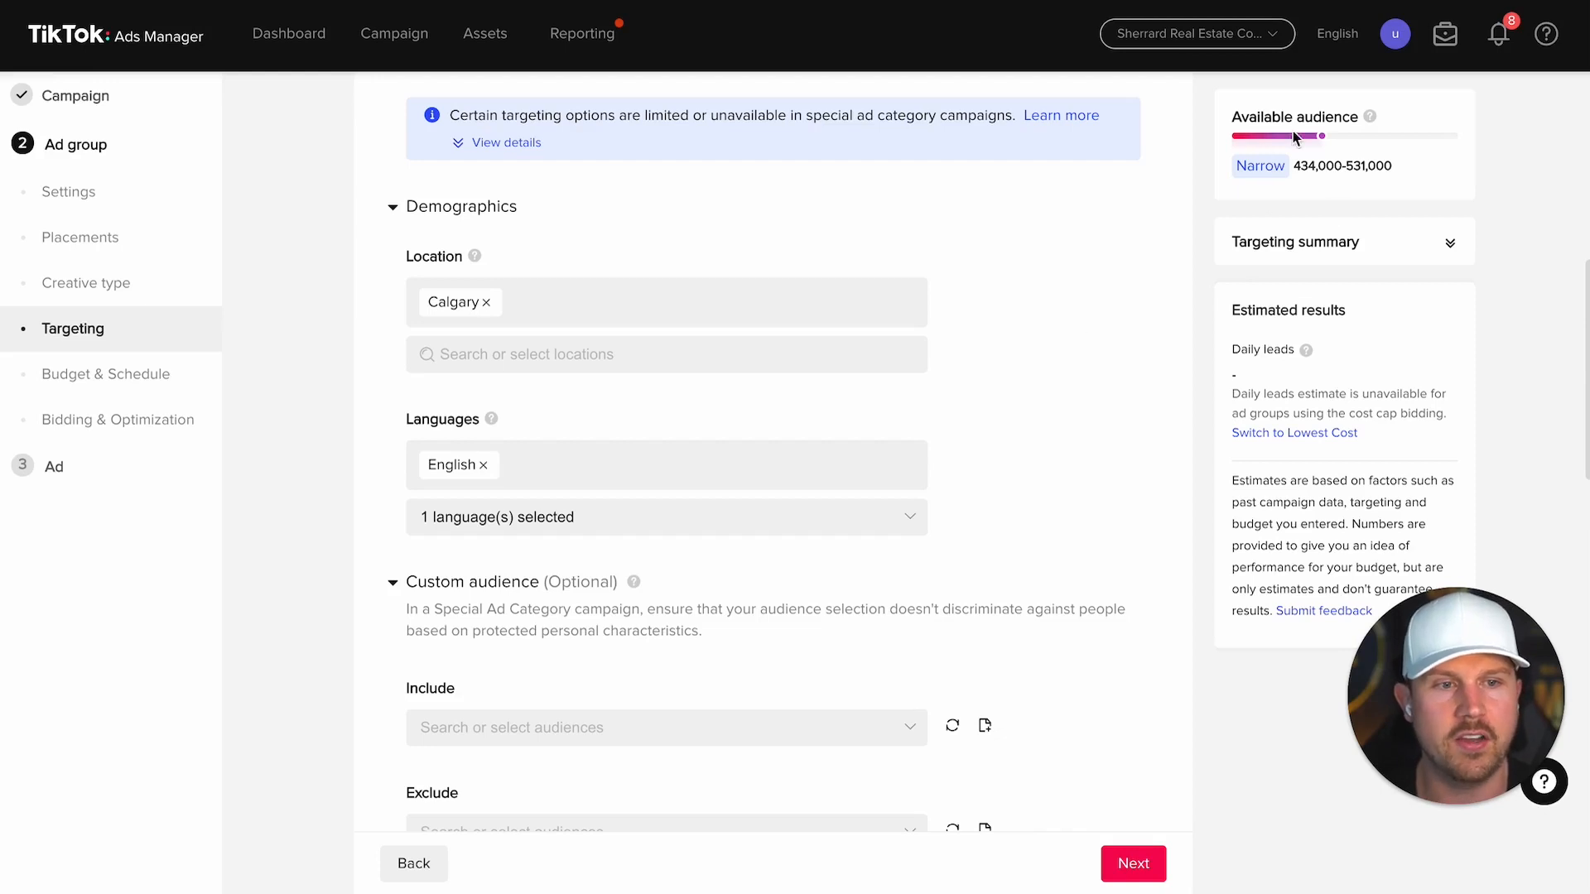
left_click_drag(1242, 116, 1395, 169)
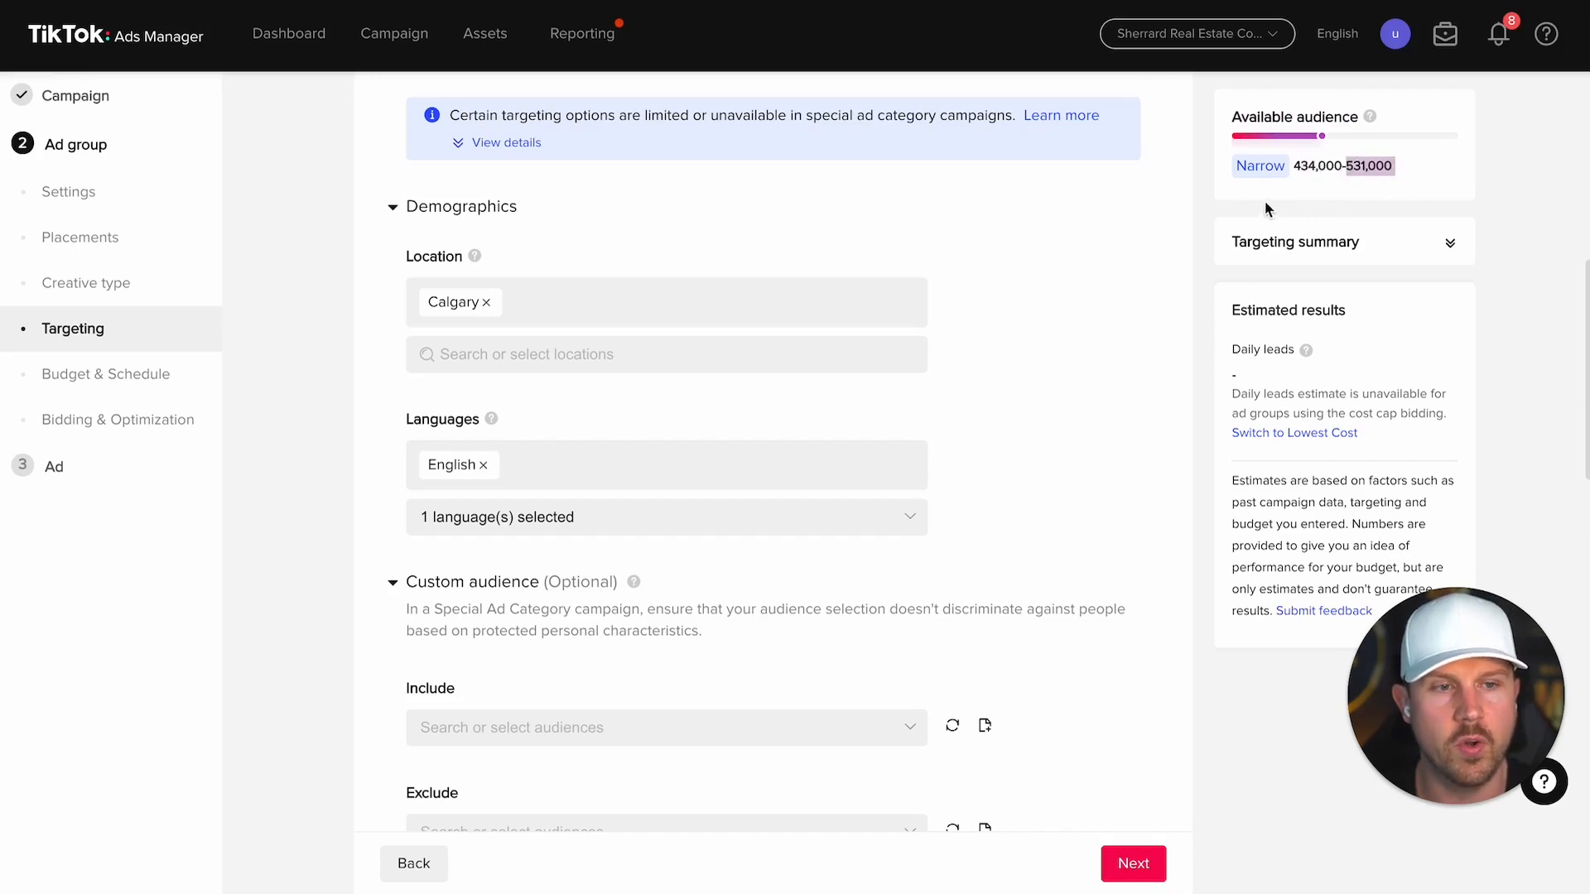
Step: Review the Housing non-discrimination notice and confirm no custom audiences are available to include
left_click(1198, 240)
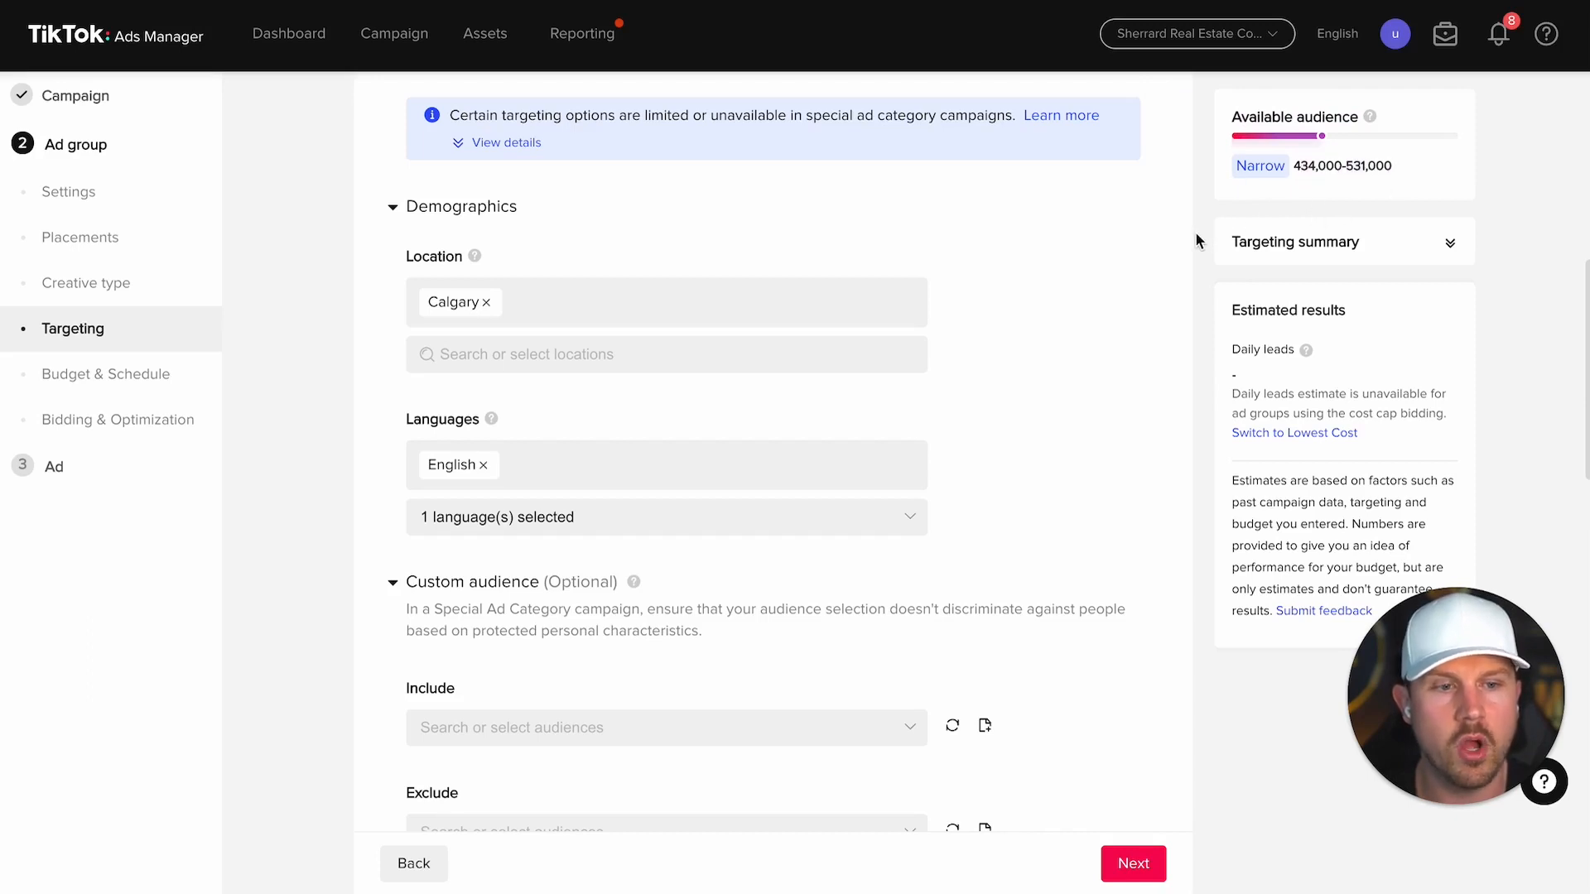
scroll(1171, 311, "down", 4)
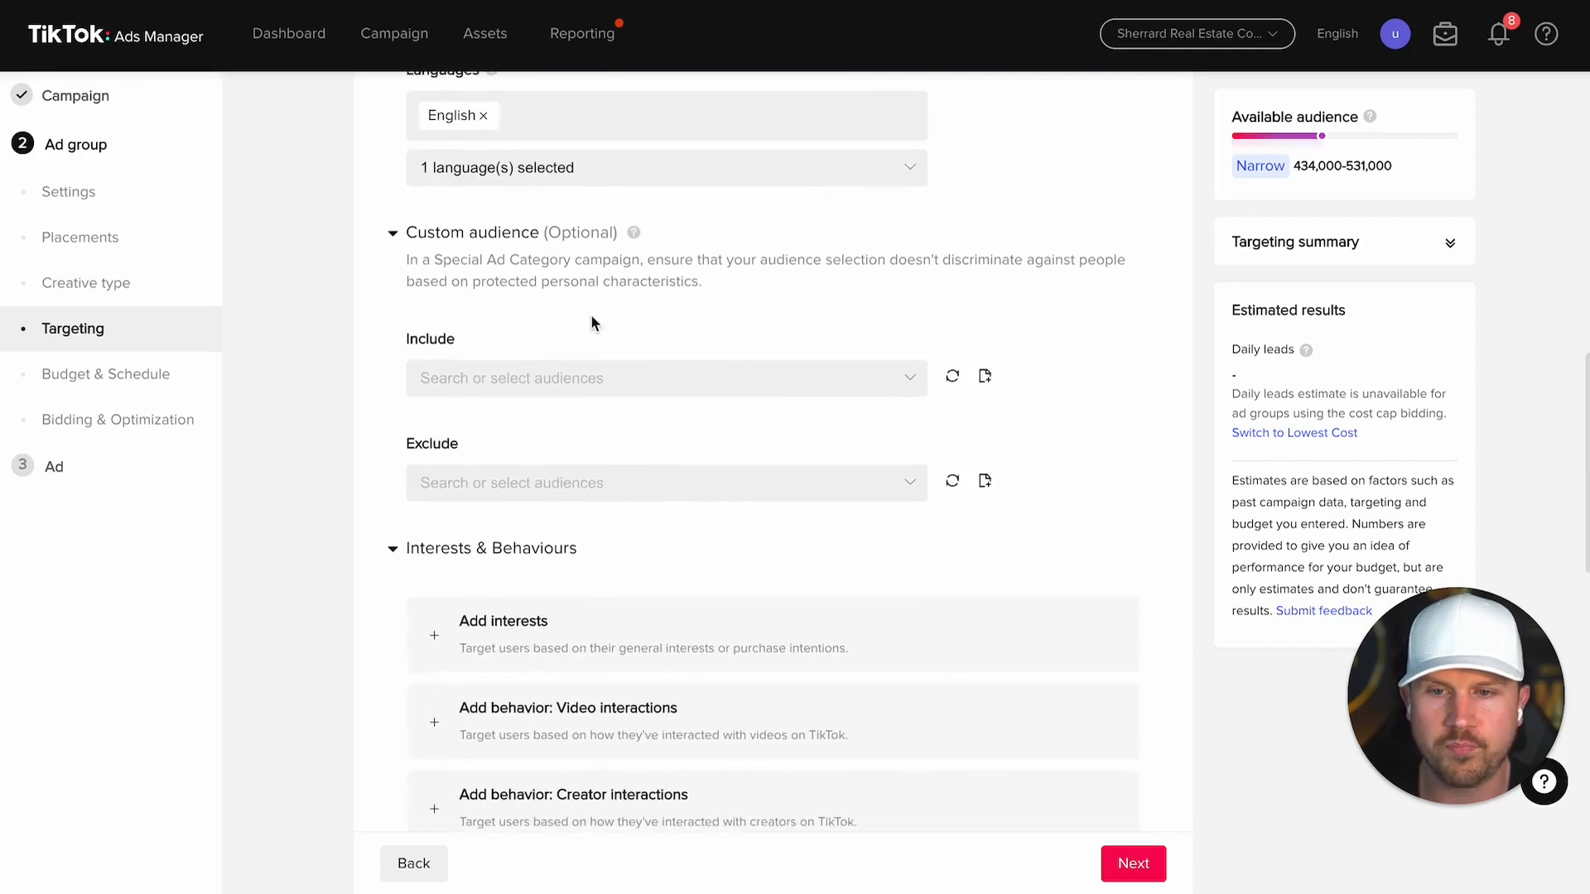
left_click_drag(408, 260, 507, 260)
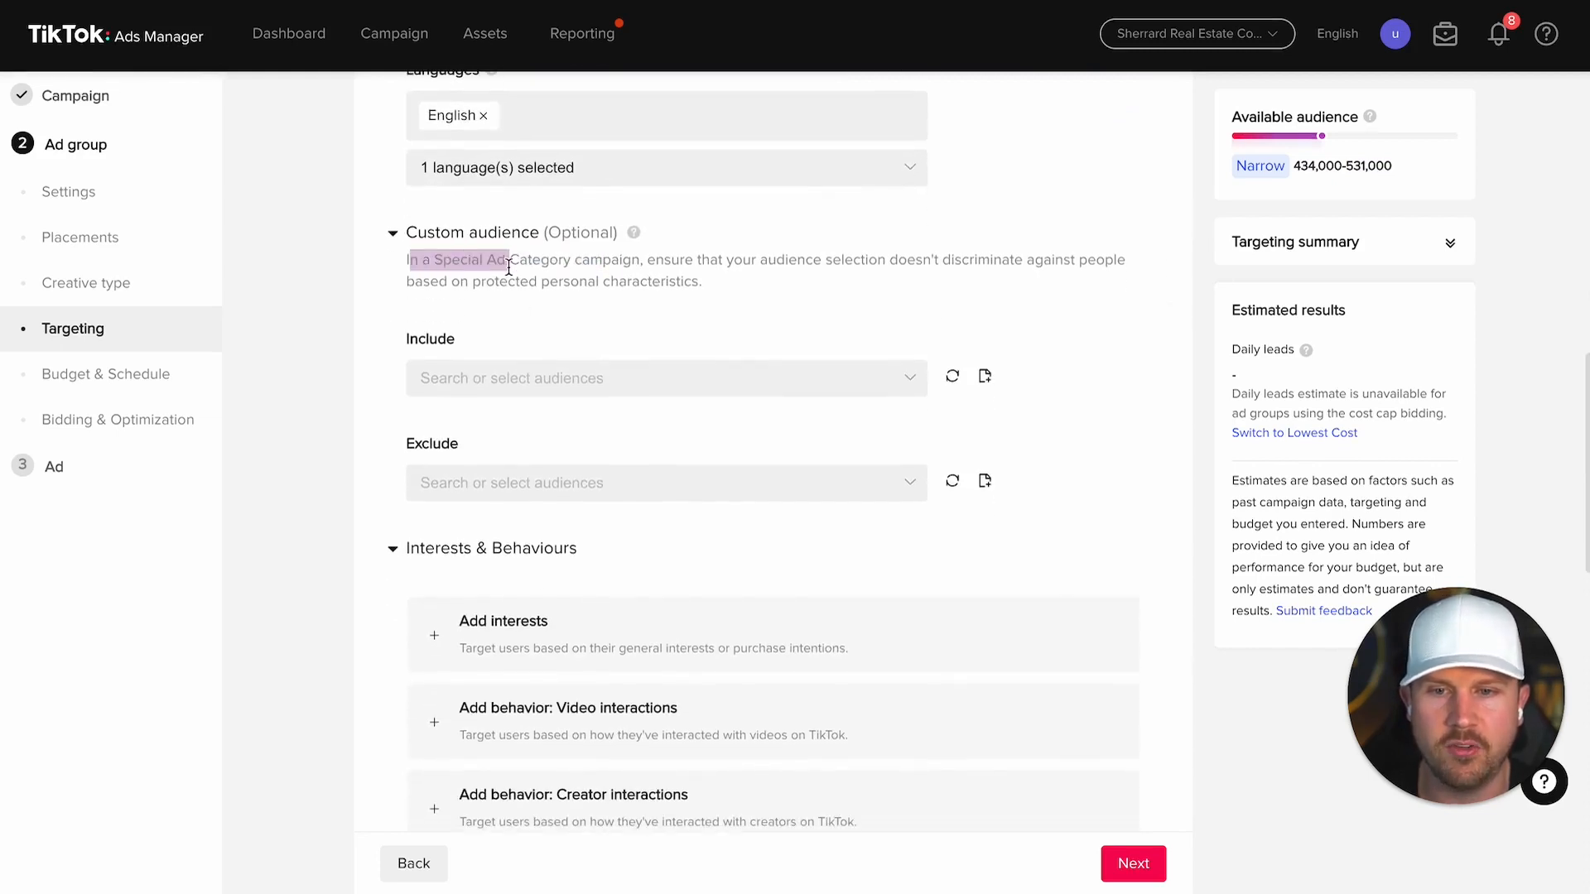
mouse_move(647, 260)
left_mouse_down()
mouse_move(762, 260)
mouse_move(767, 275)
mouse_move(665, 260)
left_mouse_up()
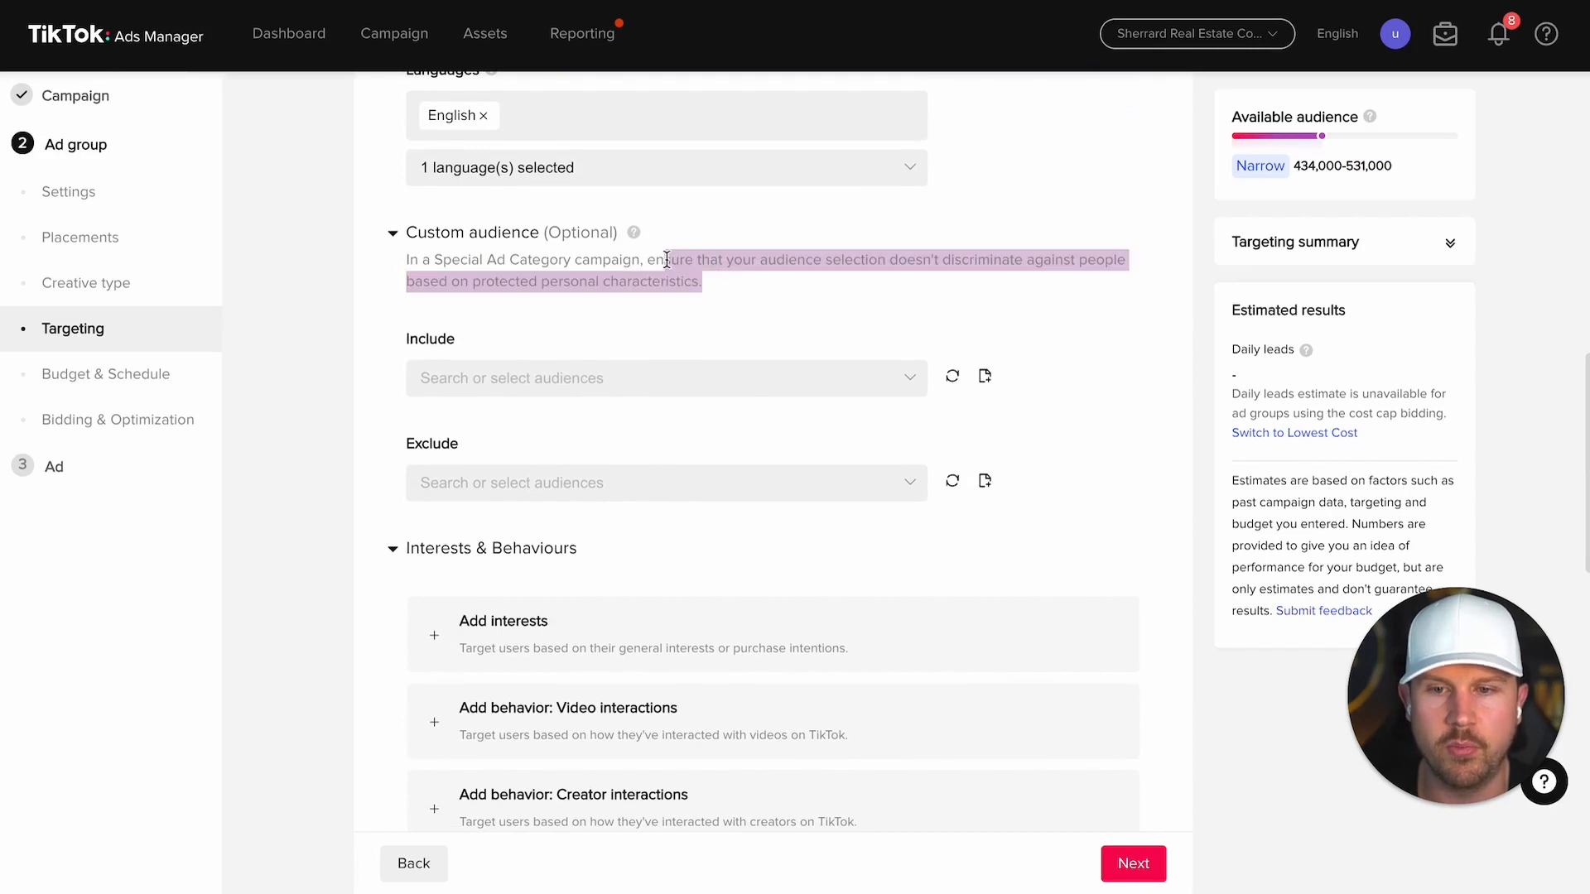
left_click(661, 269)
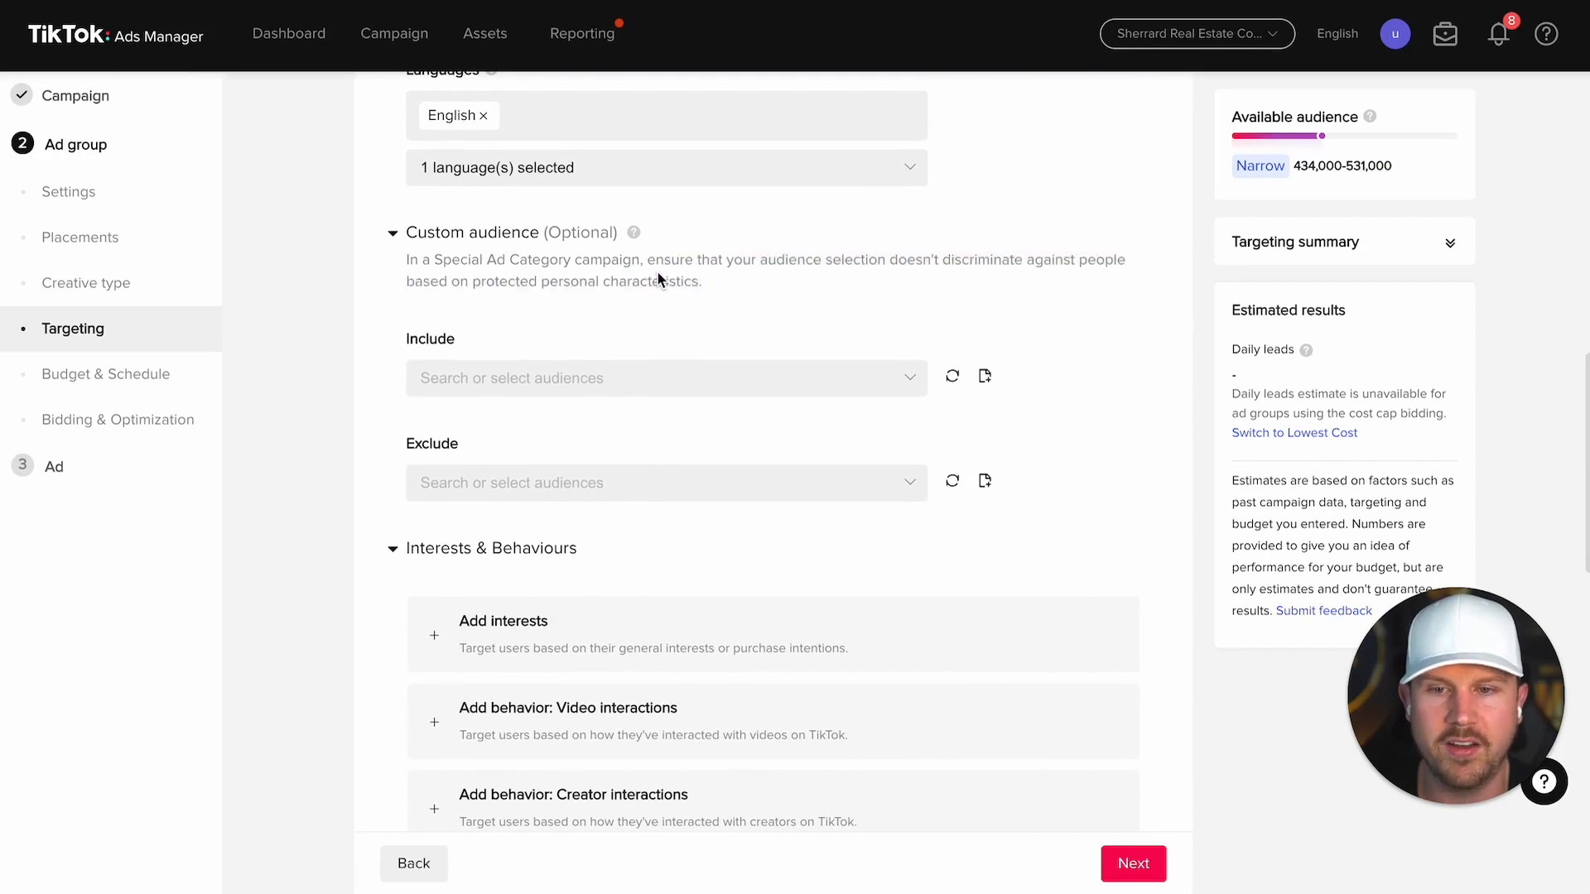
left_click(553, 383)
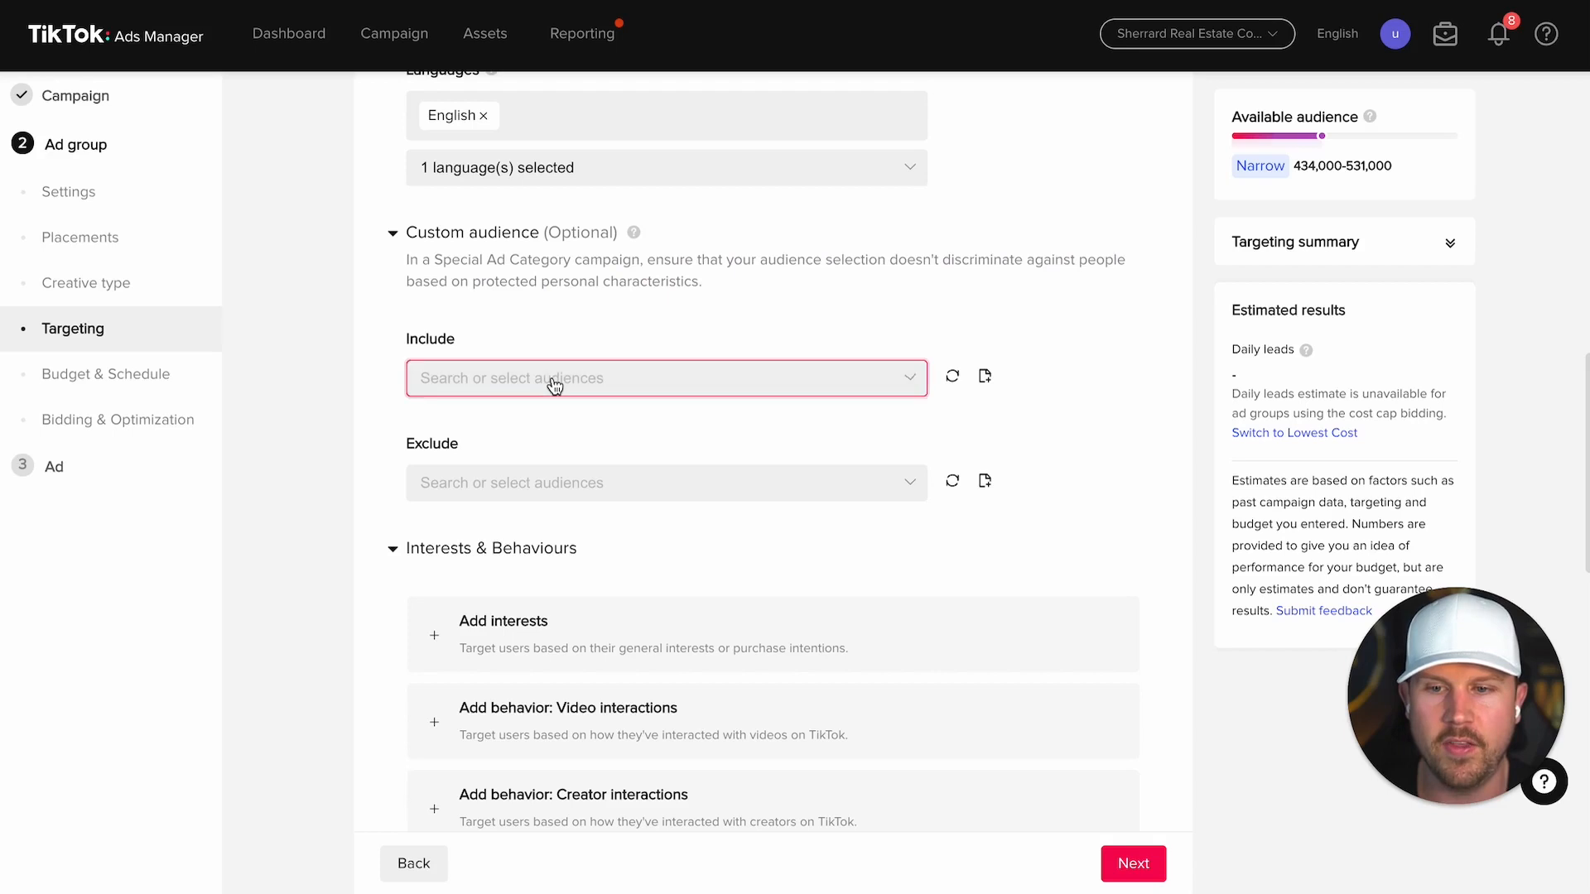
left_click(1085, 303)
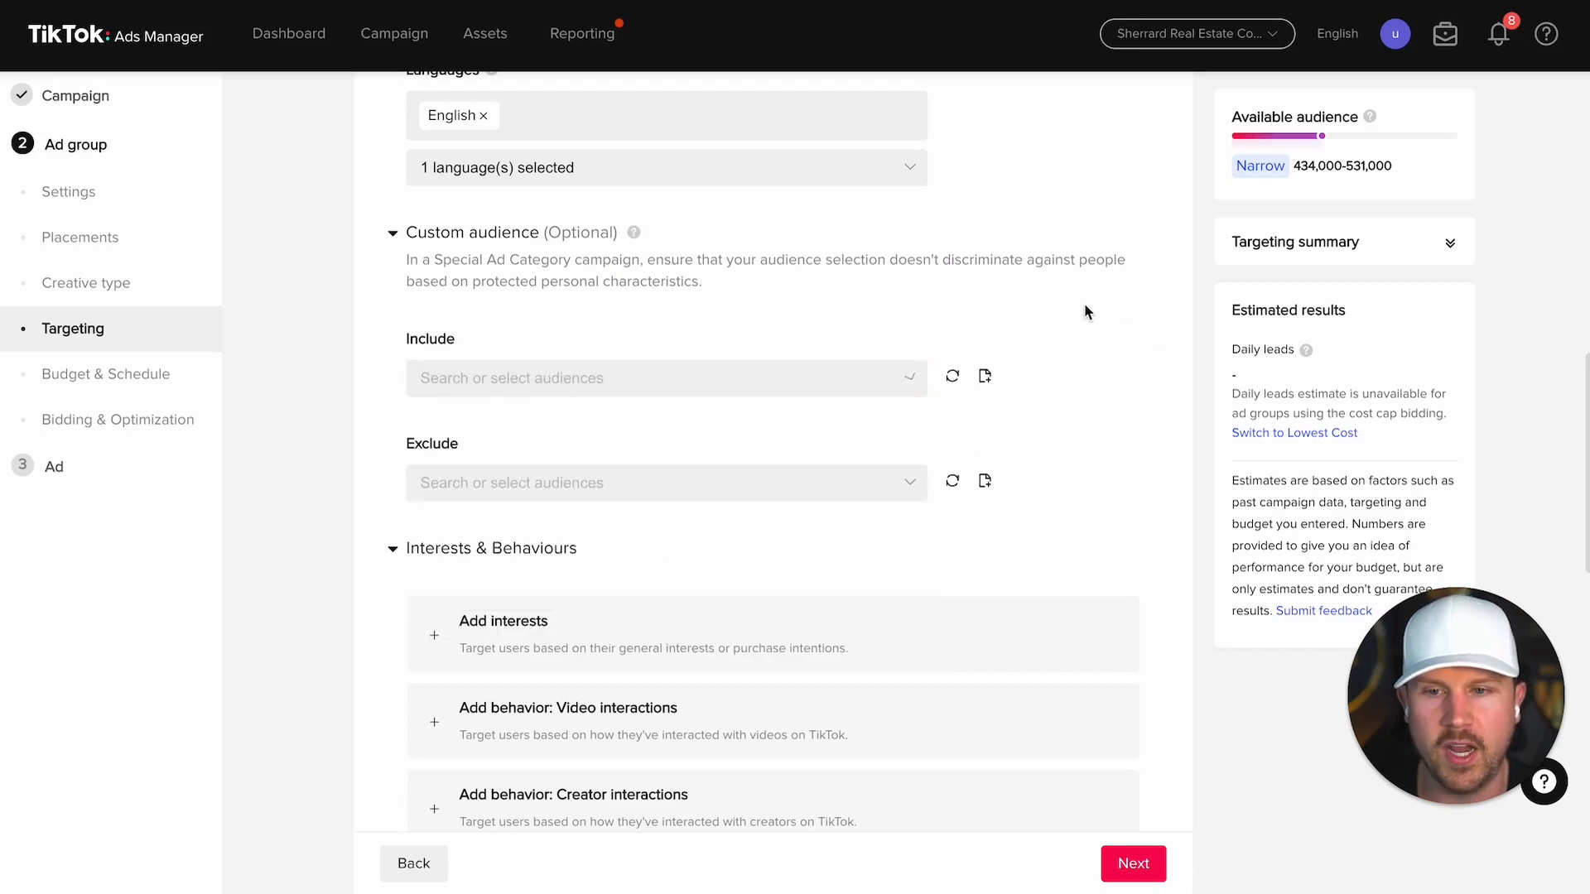
scroll(645, 374, "down", 1)
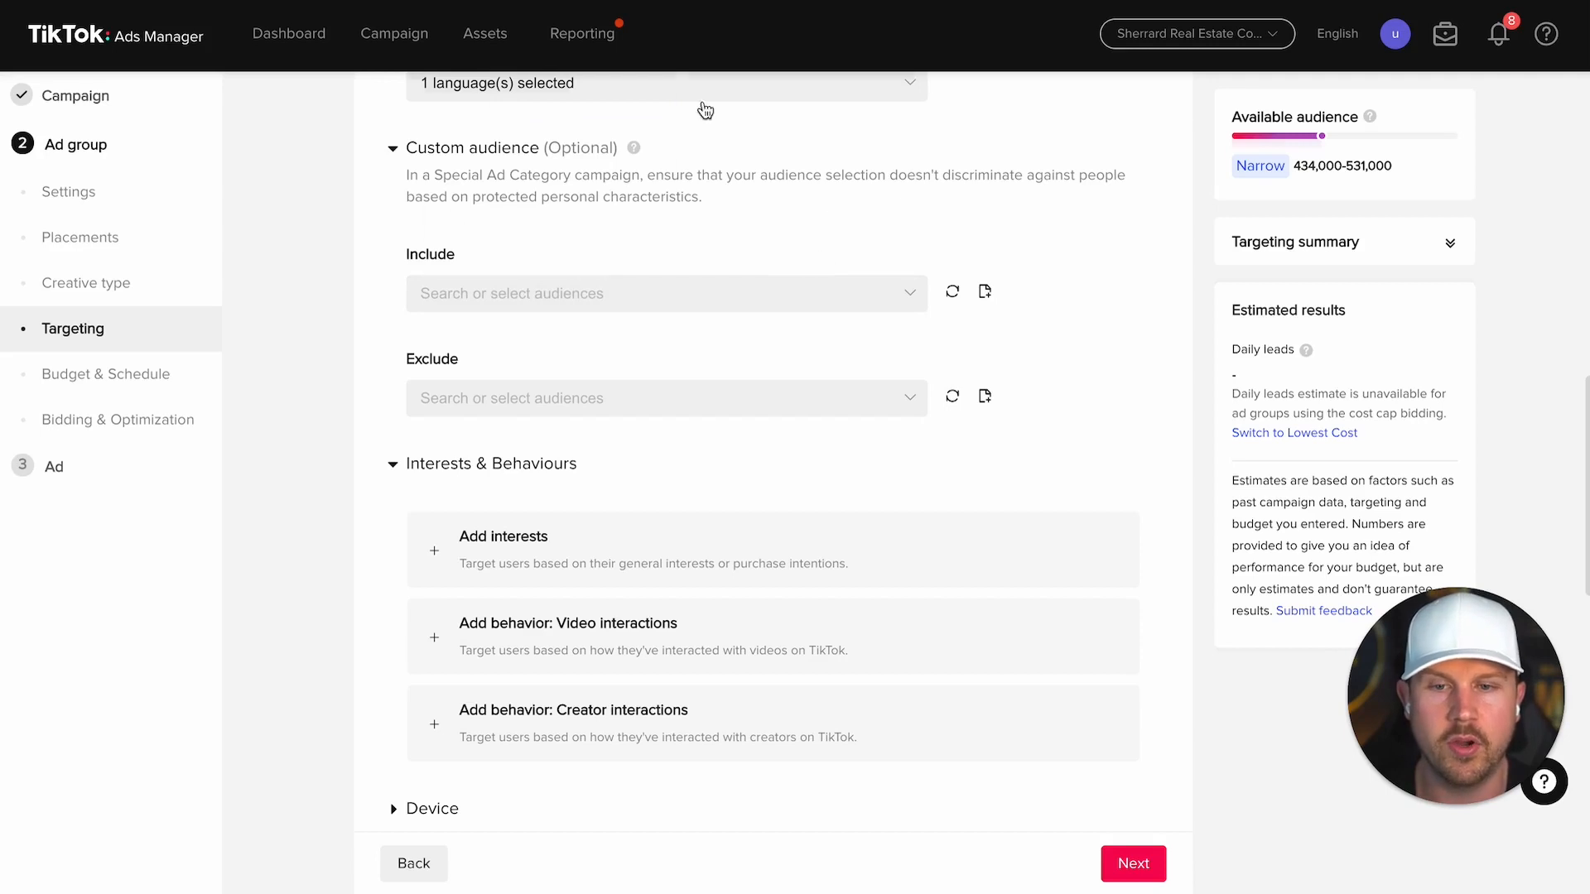
scroll(1040, 315, "down", 2)
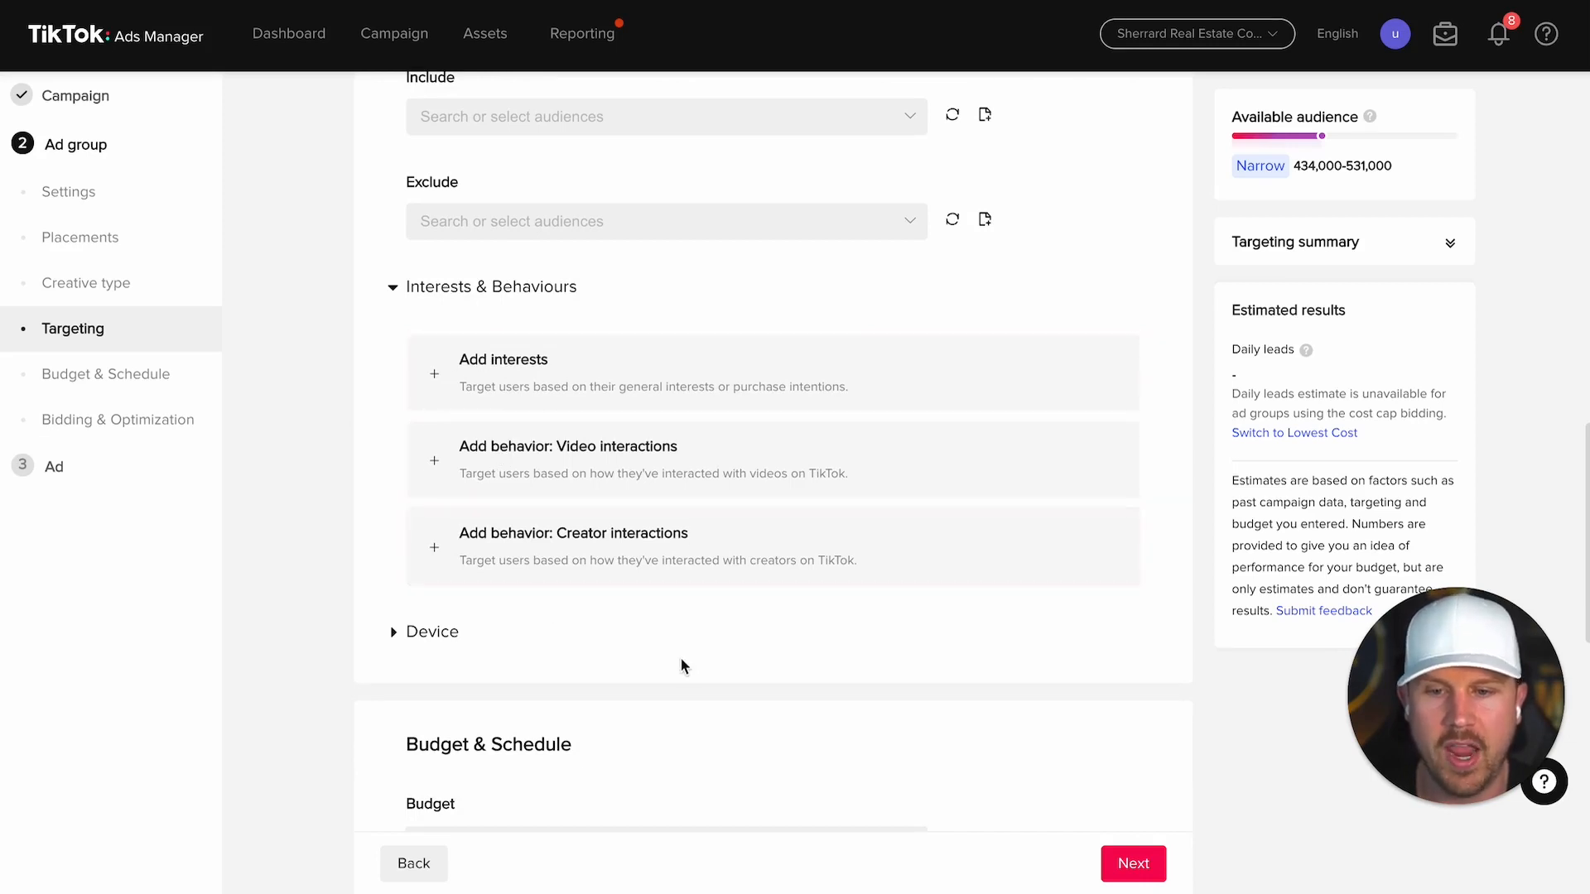
Step: Add interest targeting and select Real Estate & Home Rentals from a 'real estate' search
left_click(435, 382)
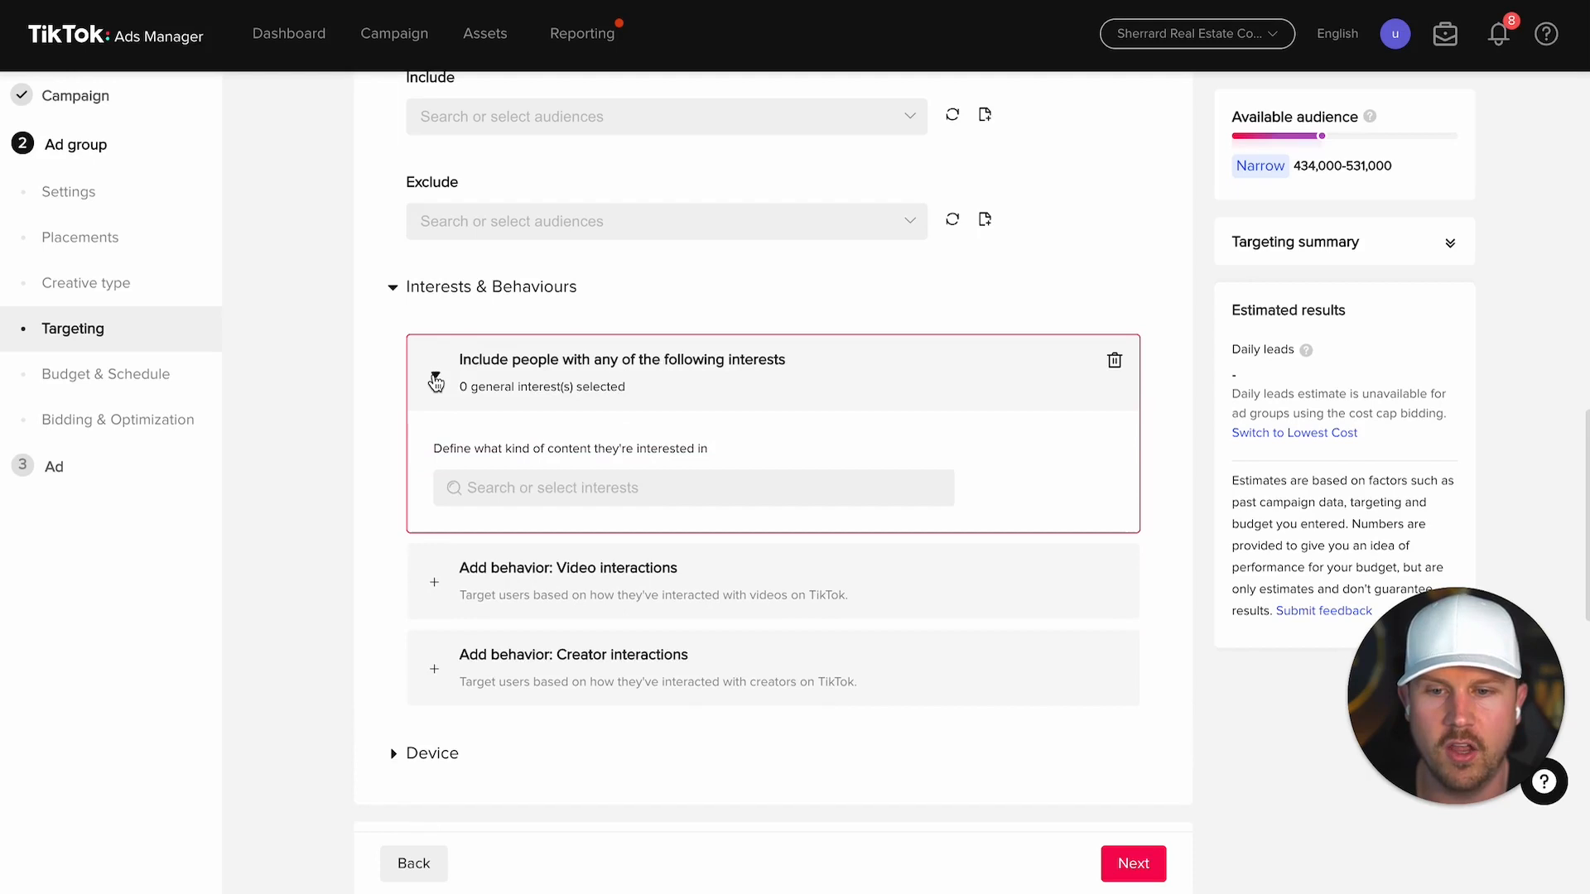
left_click(569, 496)
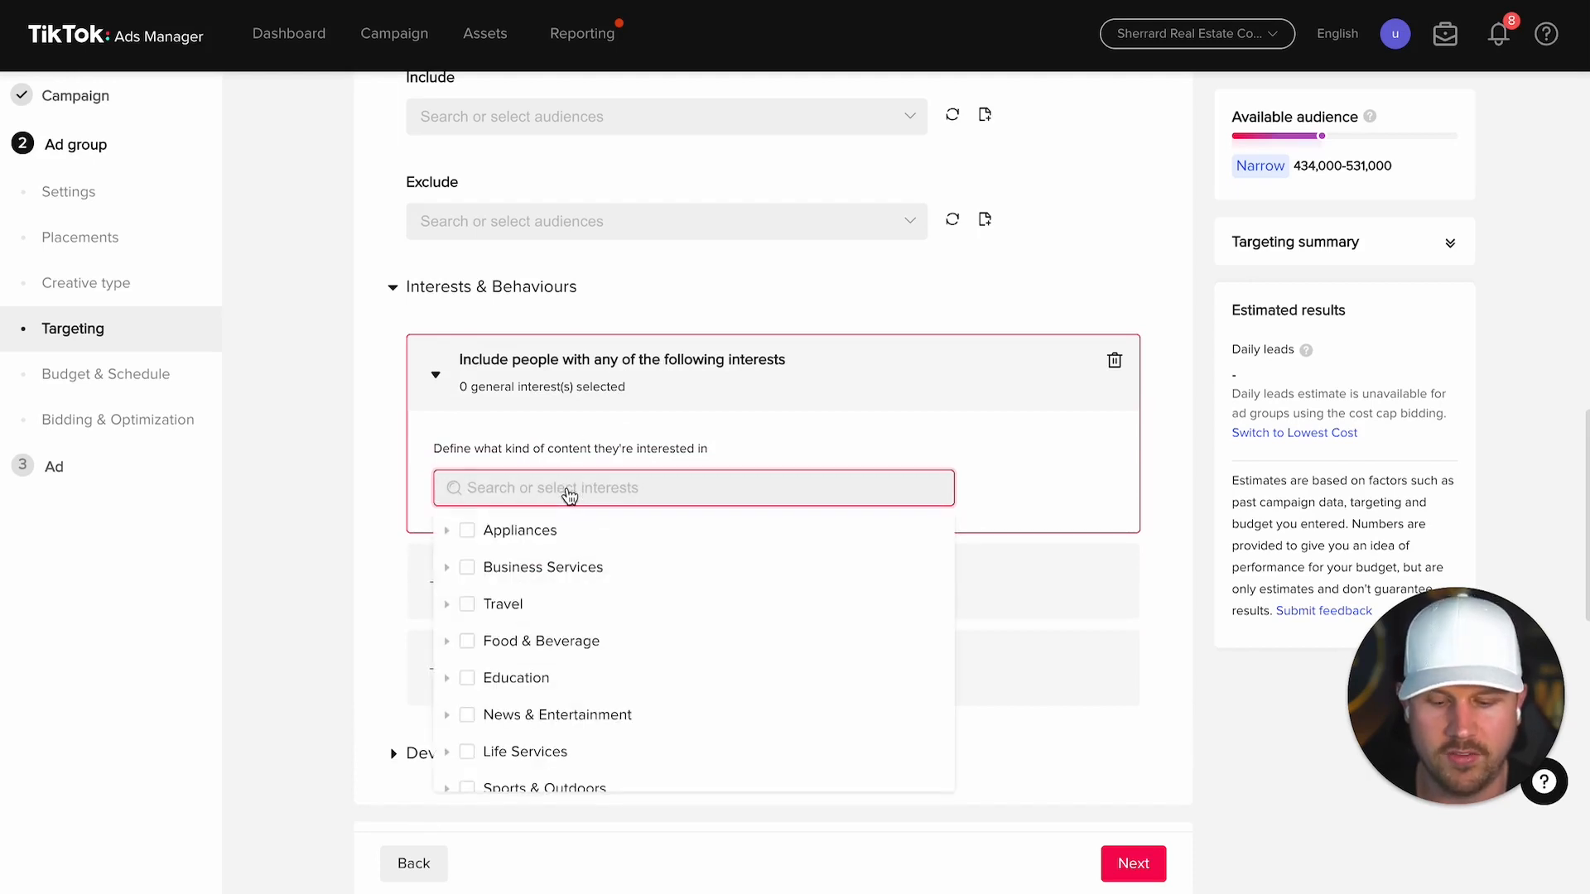
type("real estate")
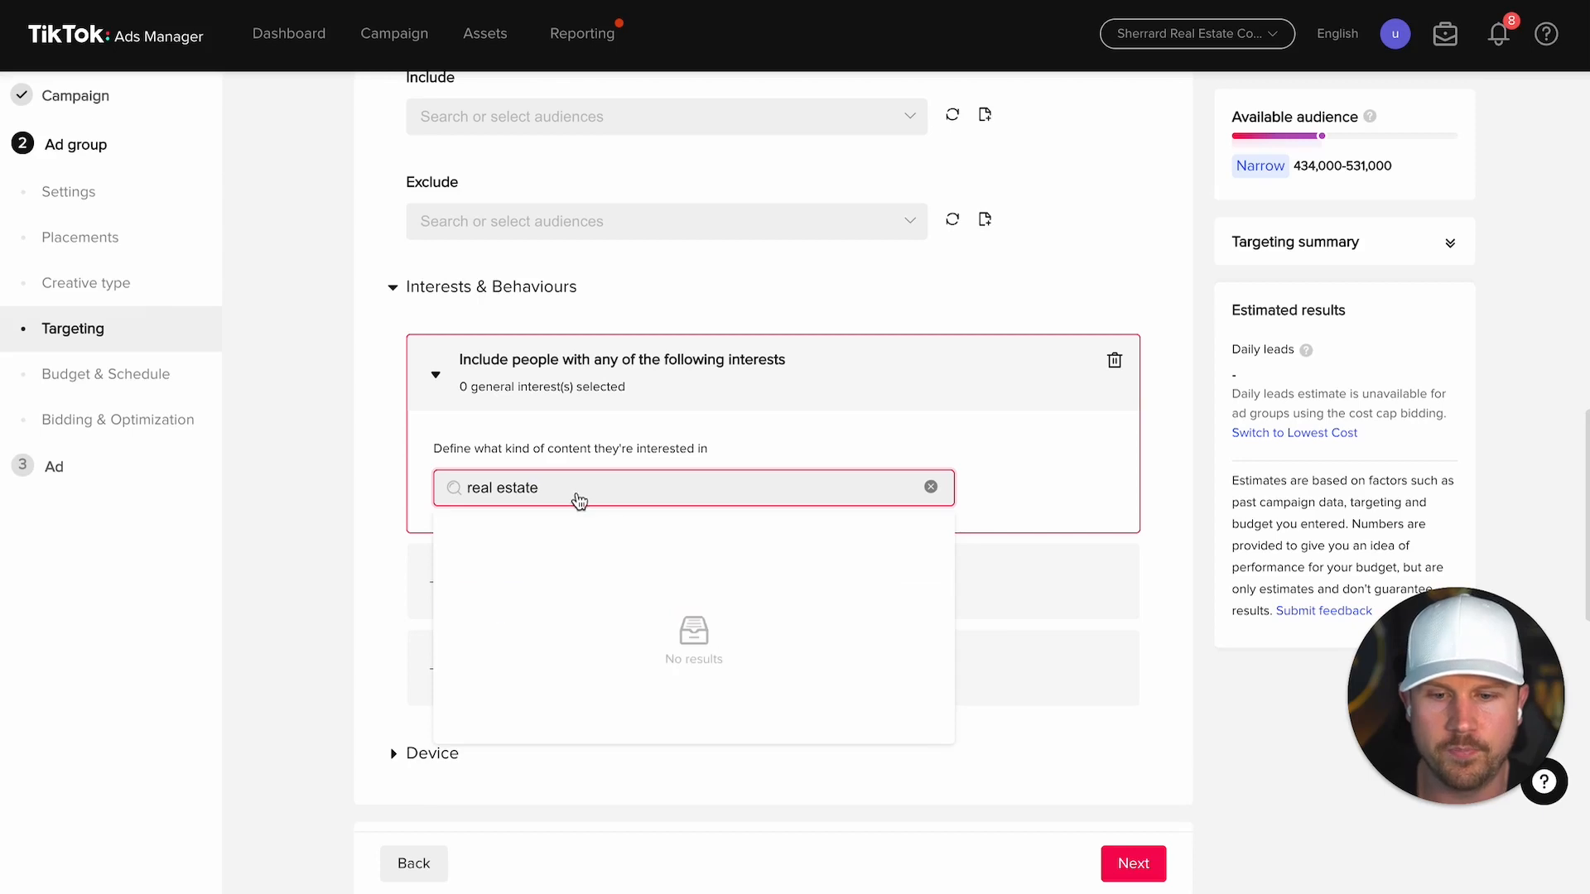
mouse_move(578, 610)
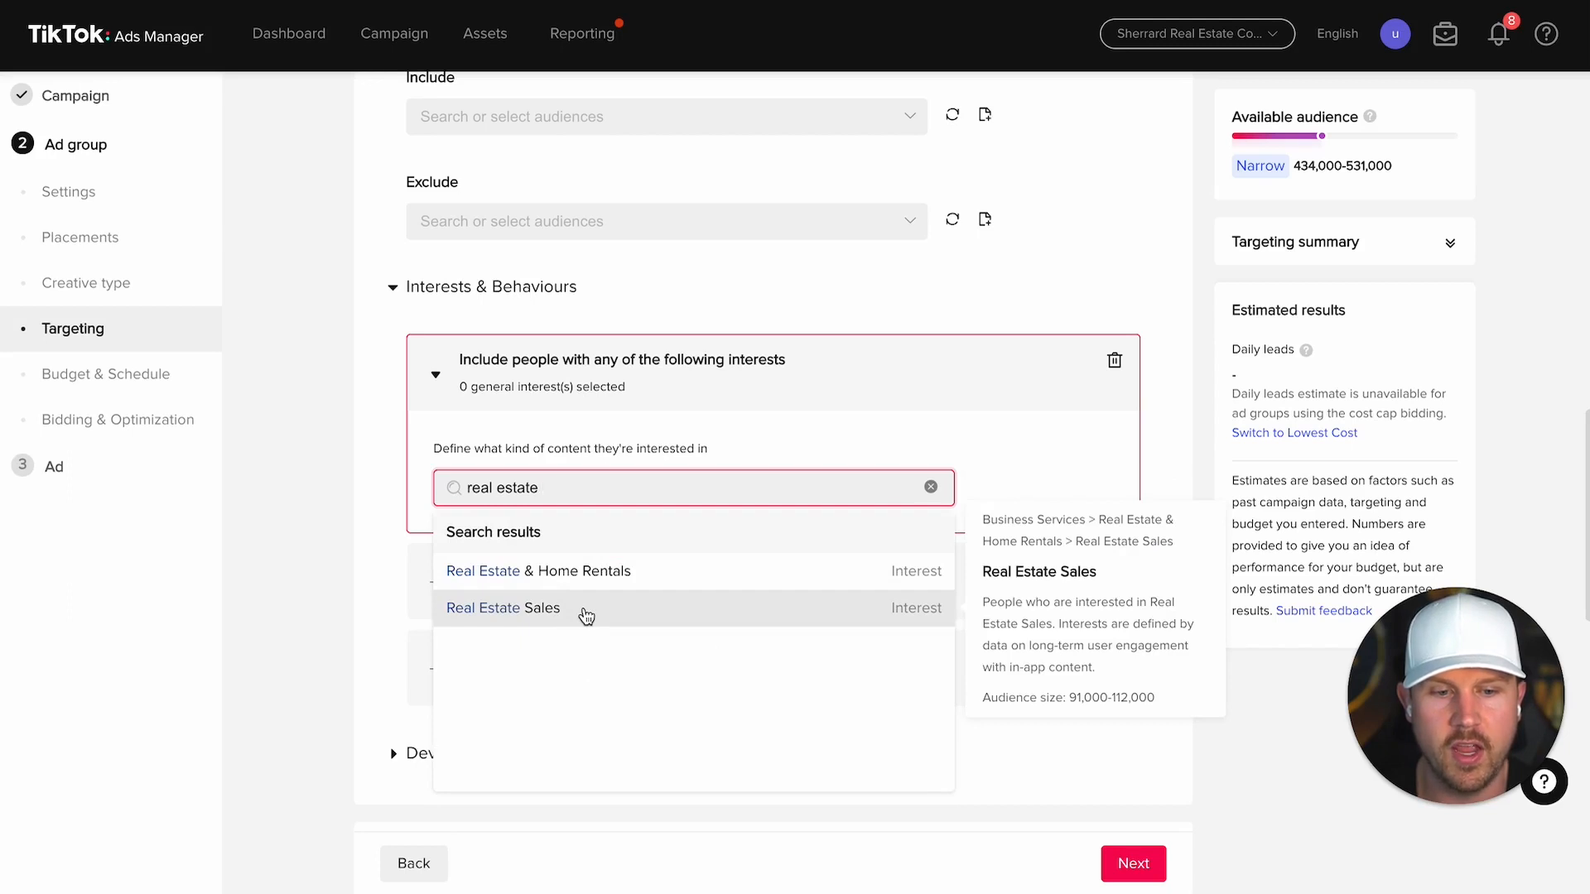
mouse_move(560, 583)
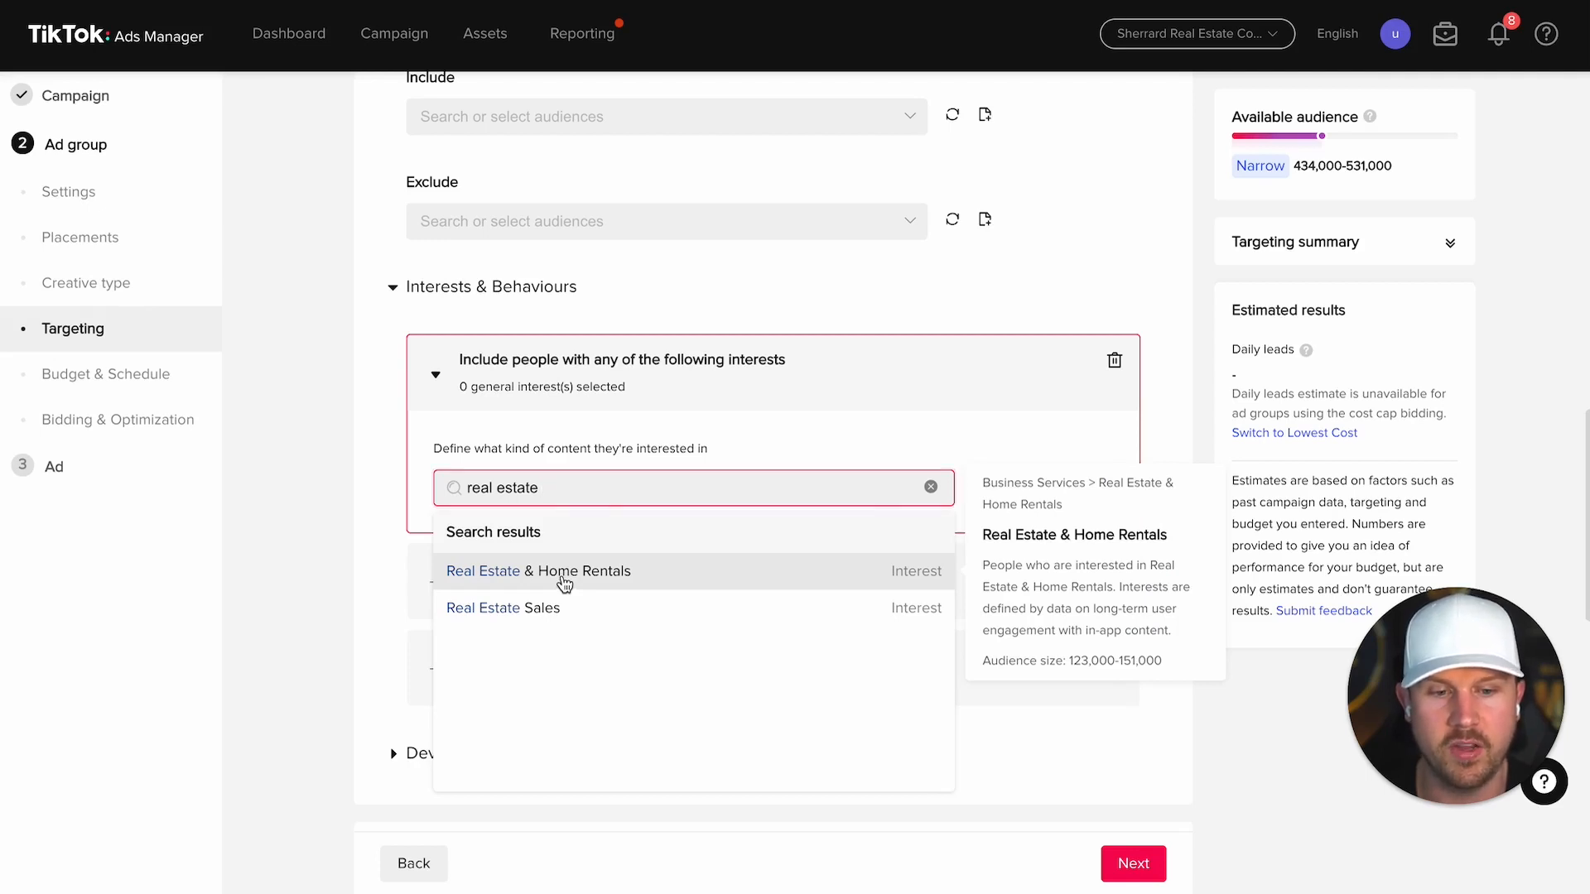
left_click(563, 580)
left_click(1053, 561)
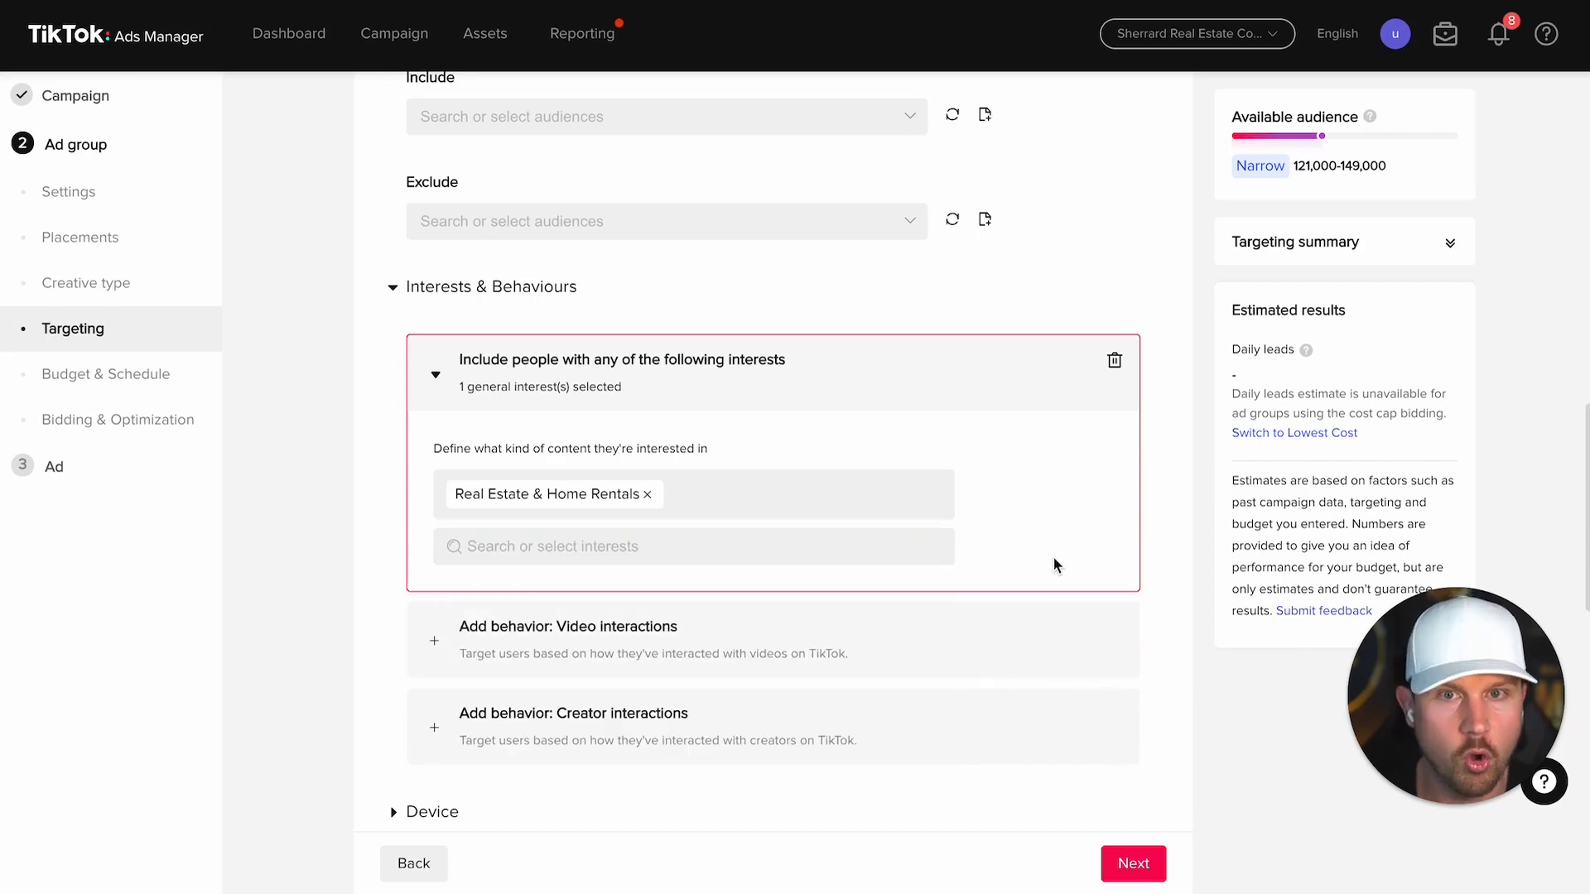
Step: Add Real Estate Sales as a second interest, narrowing the audience to 121,000–149,000
left_click(621, 553)
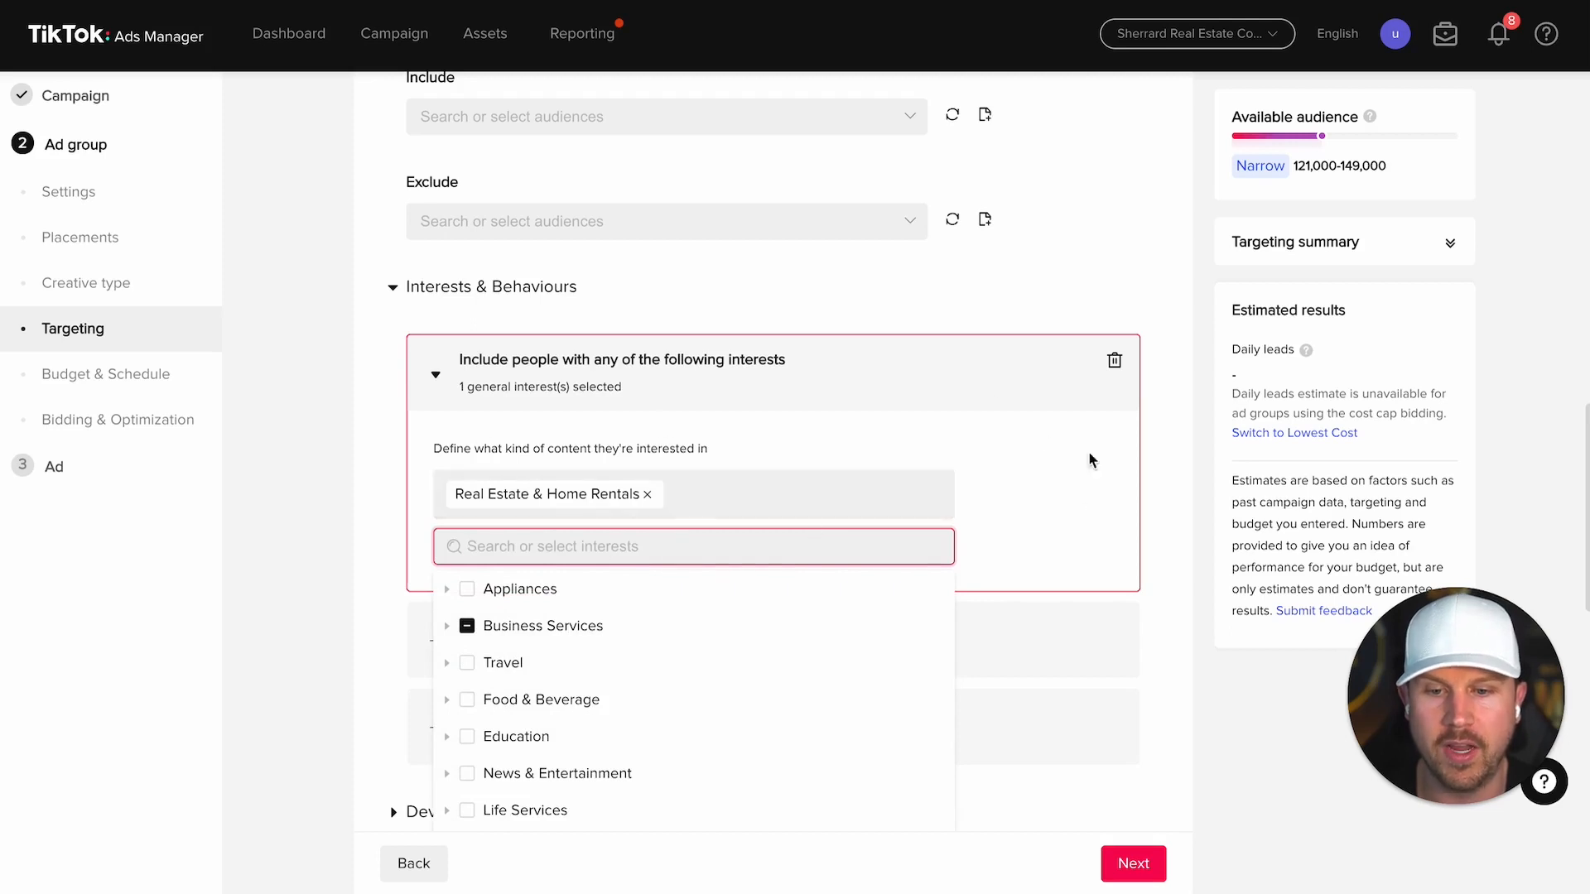
left_click(1054, 515)
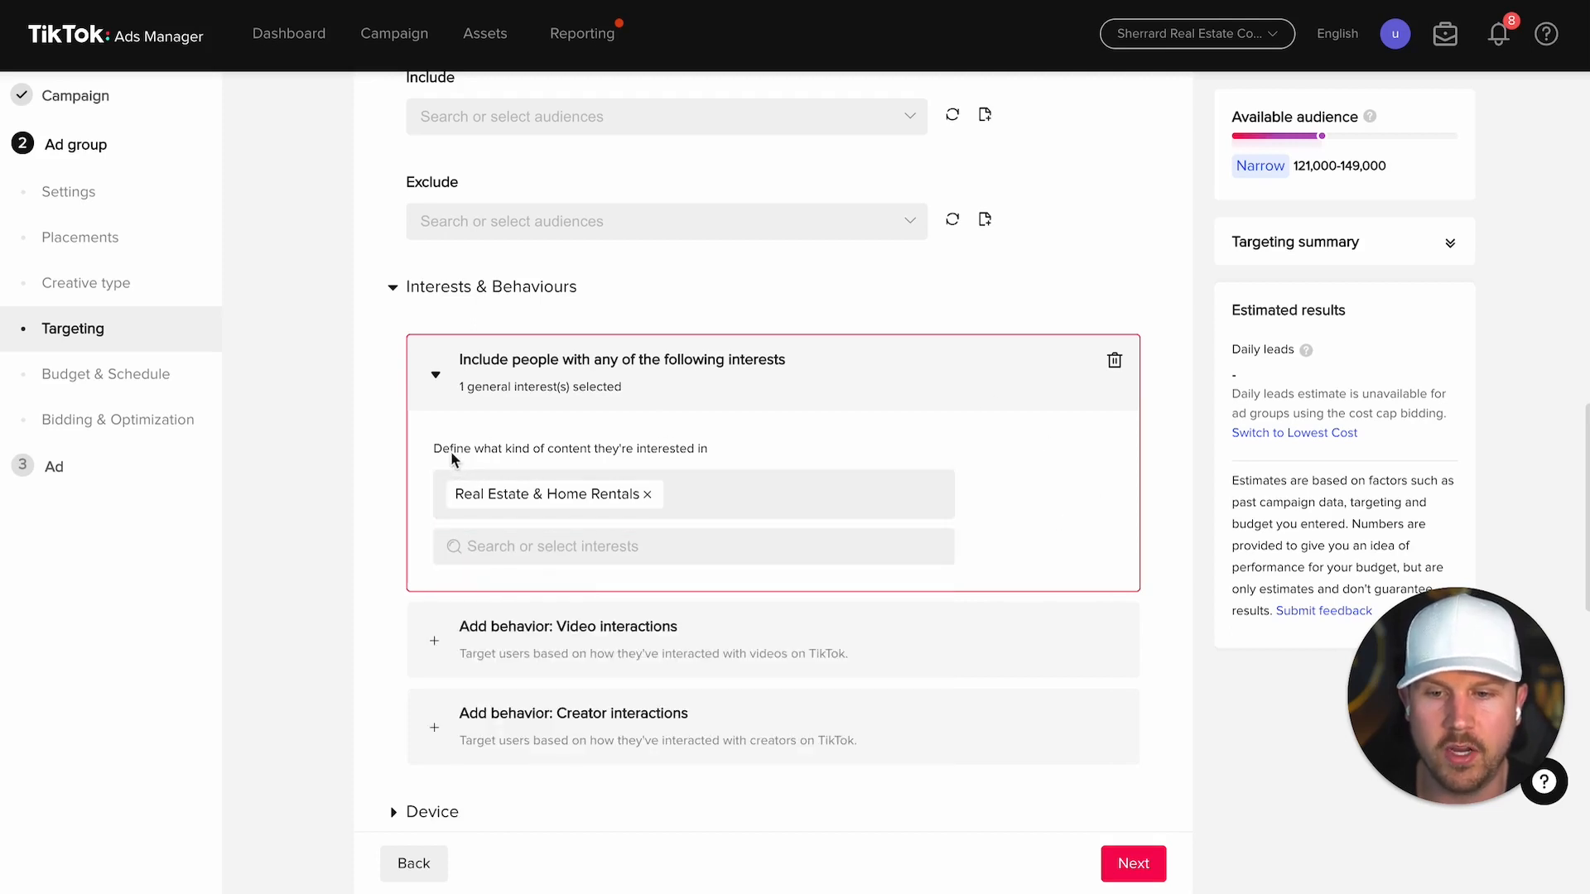
left_click_drag(451, 450, 660, 453)
left_click(683, 453)
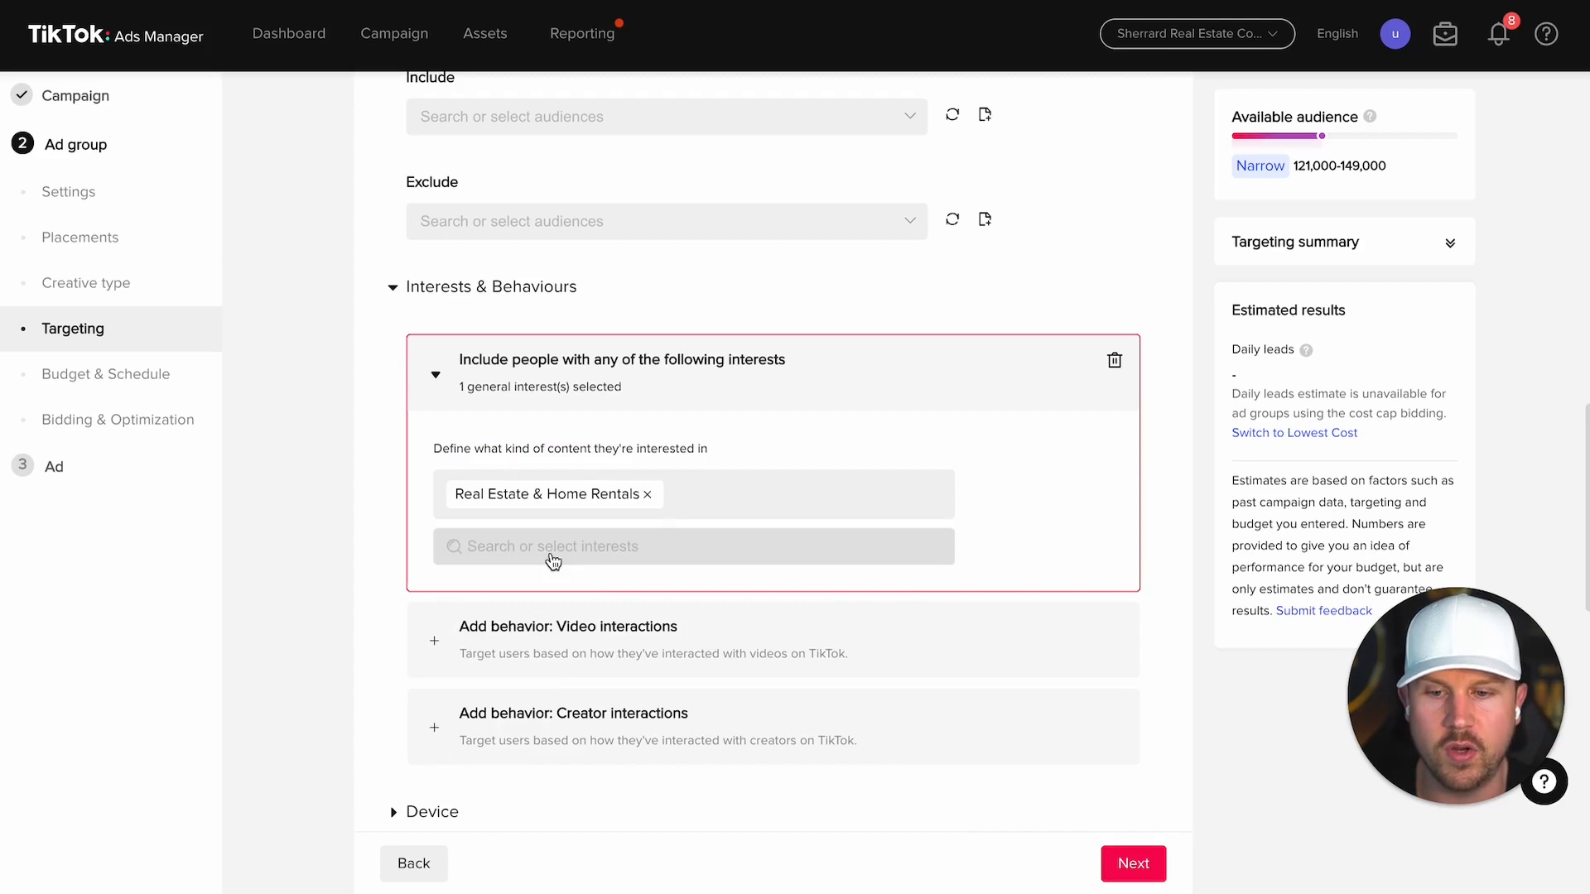
left_click(553, 548)
type("real estate")
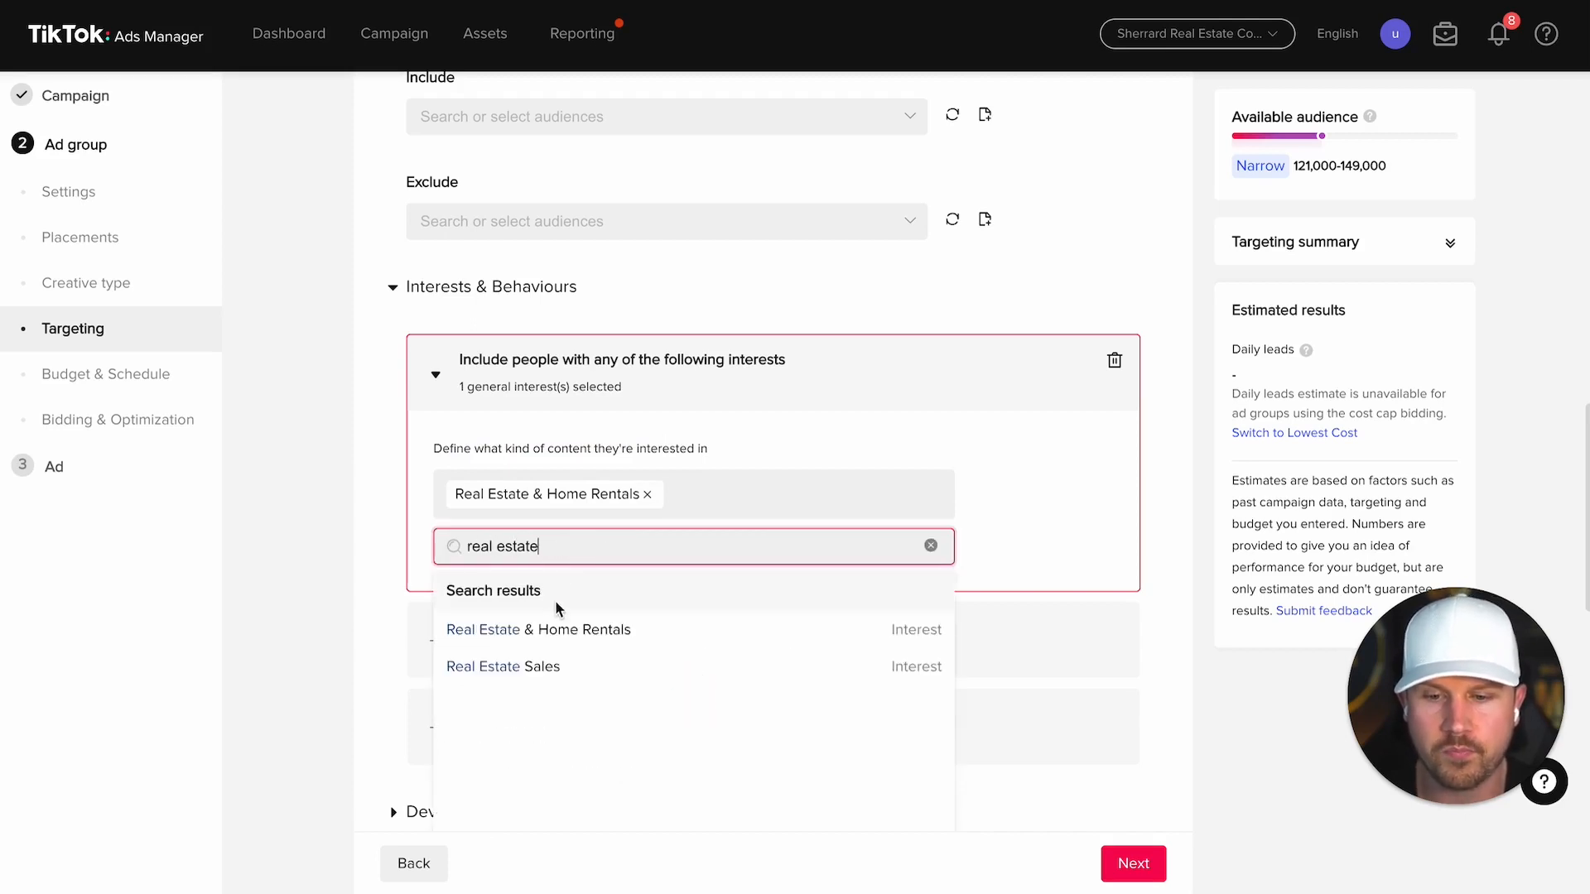
mouse_move(551, 677)
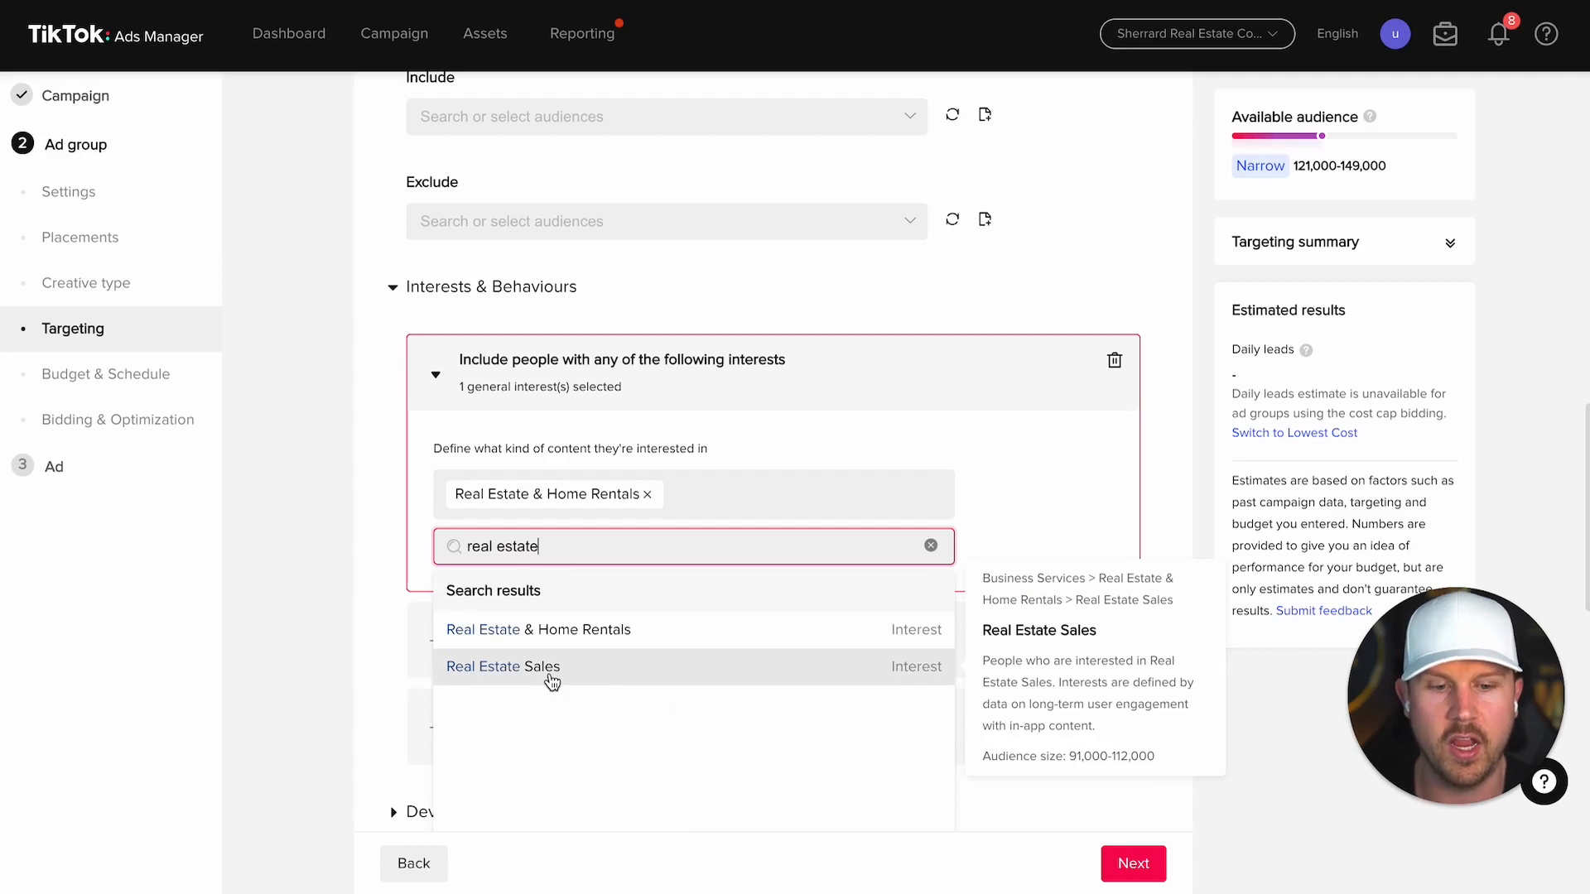
left_click(551, 681)
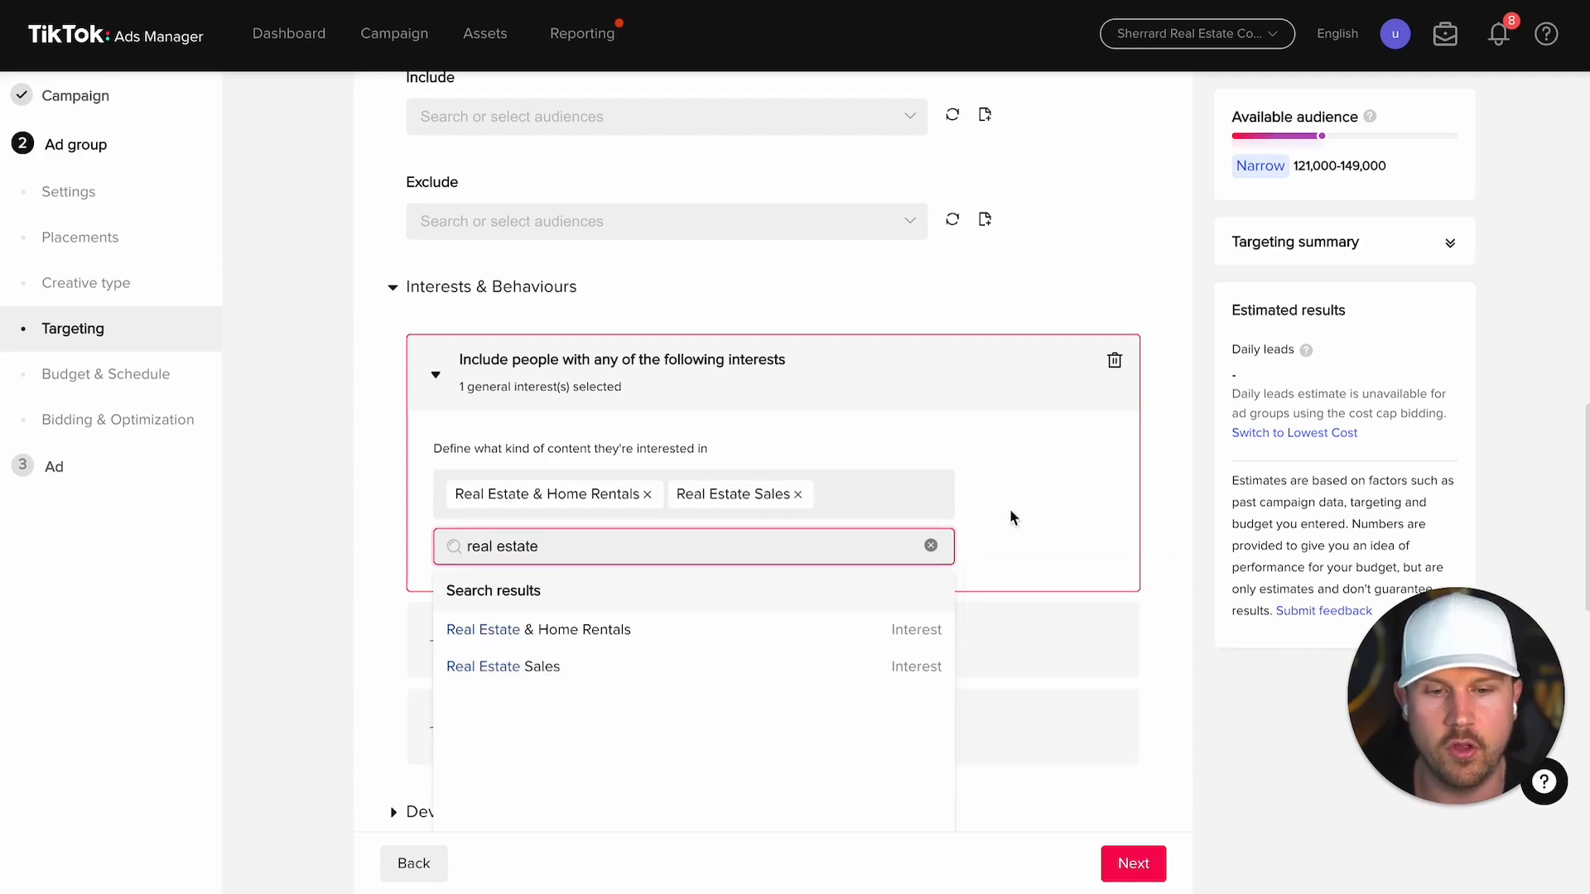
left_click(1040, 498)
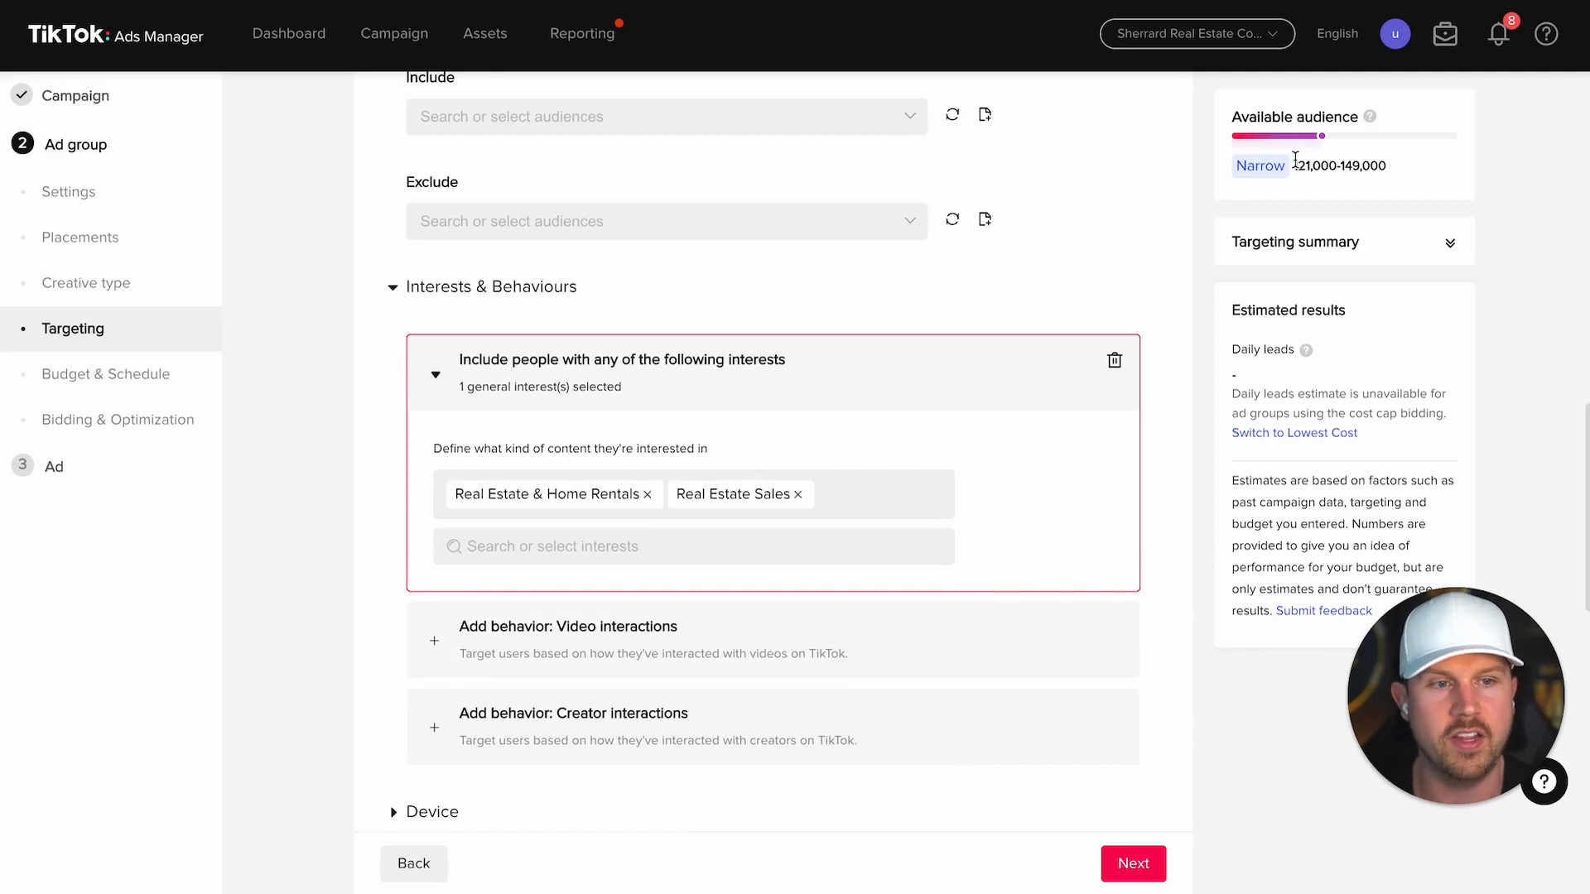
left_click_drag(1294, 164, 1477, 183)
left_click(1378, 189)
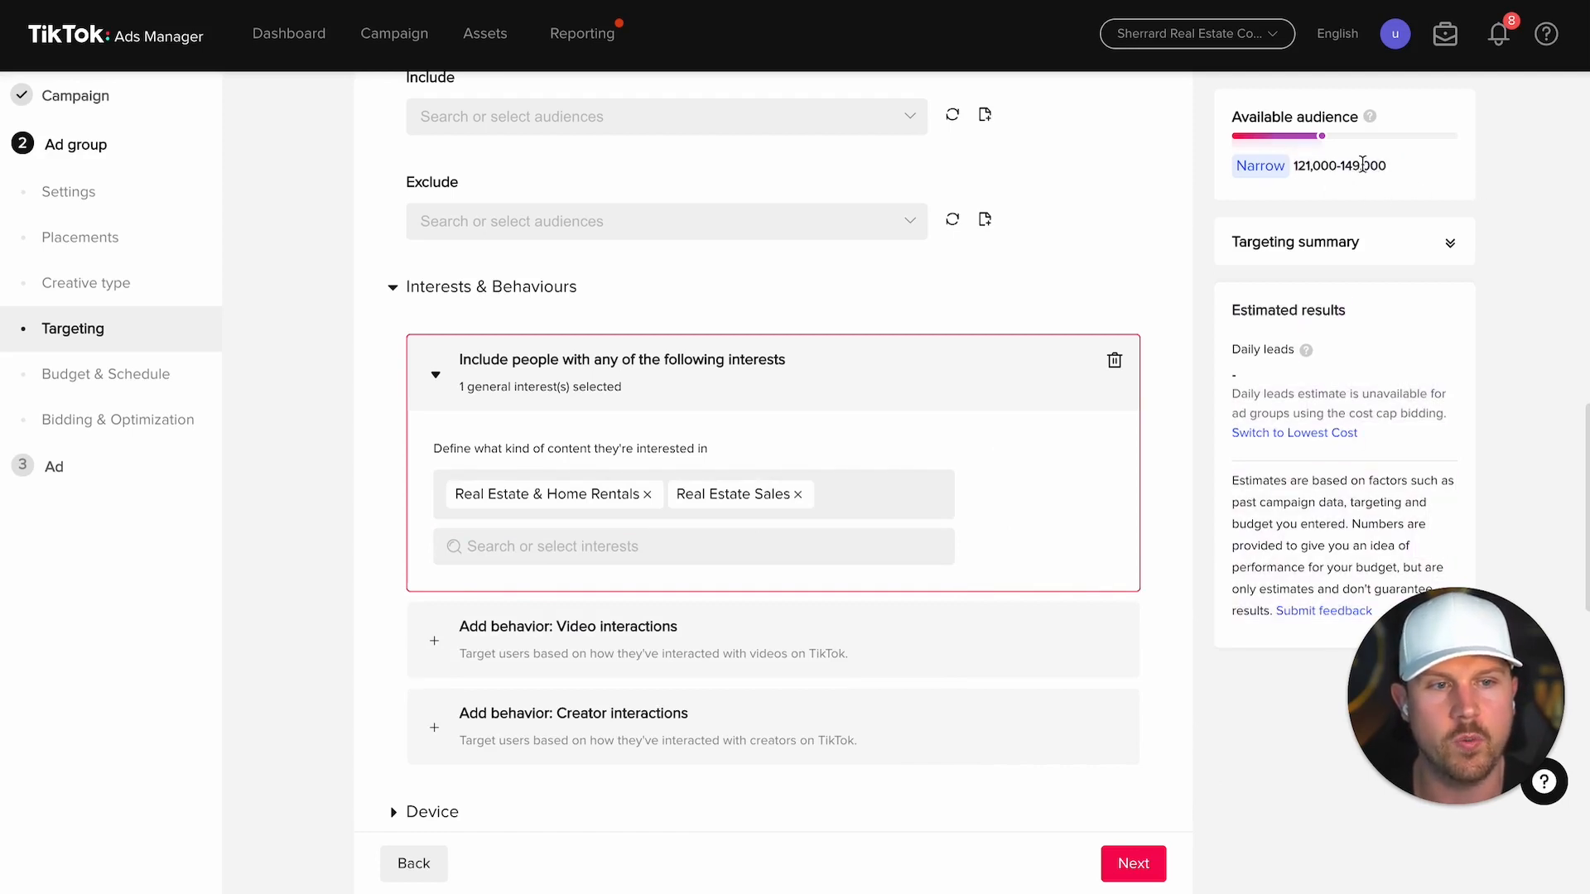
scroll(1165, 378, "down", 3)
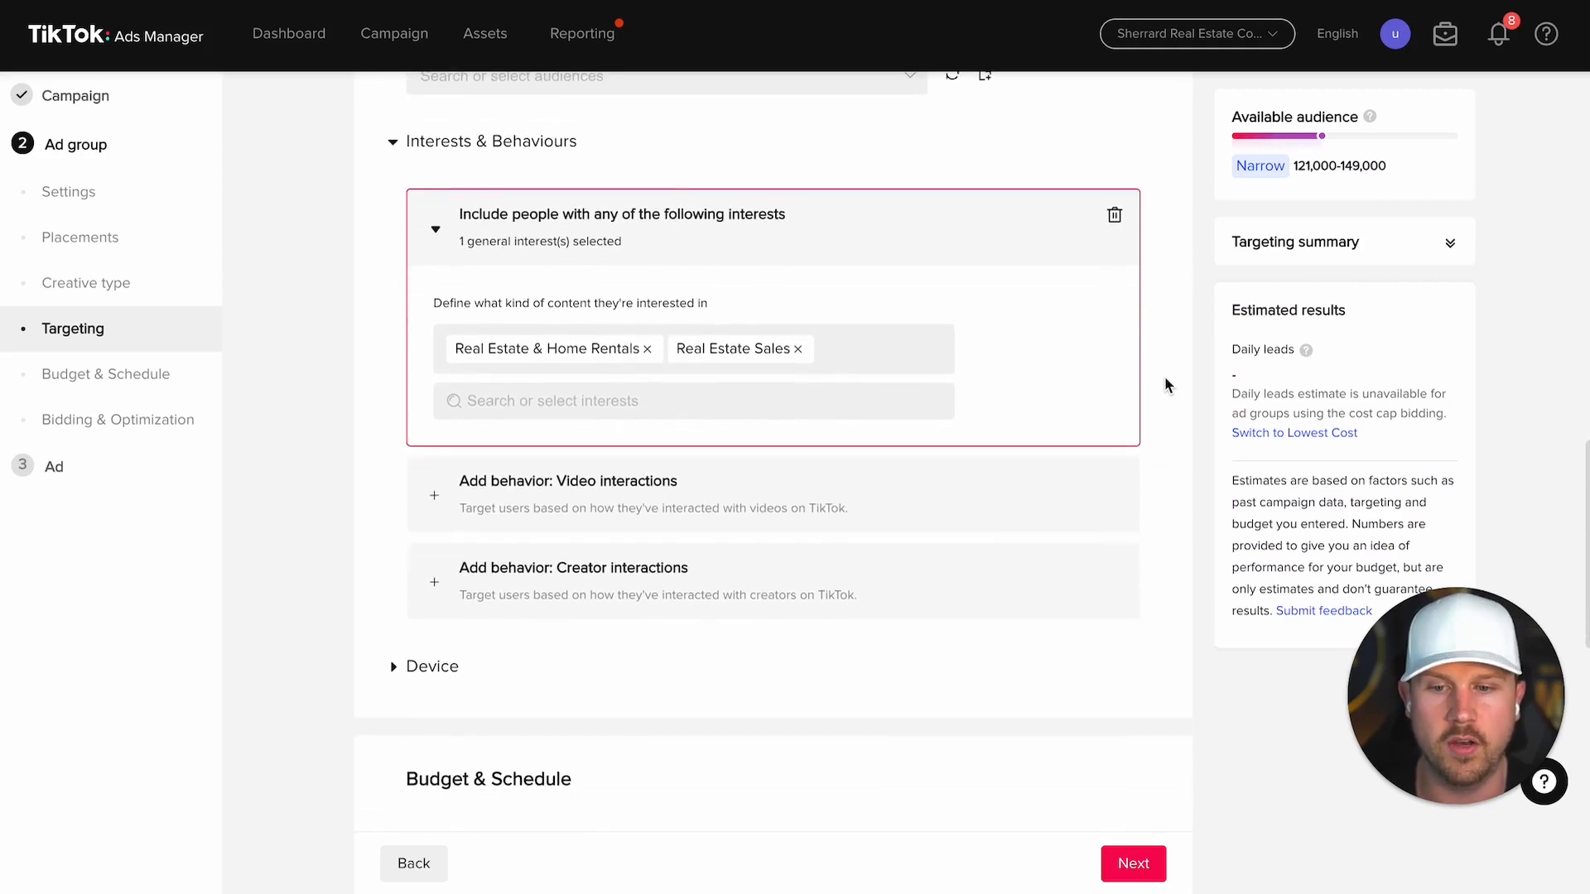
left_click(445, 507)
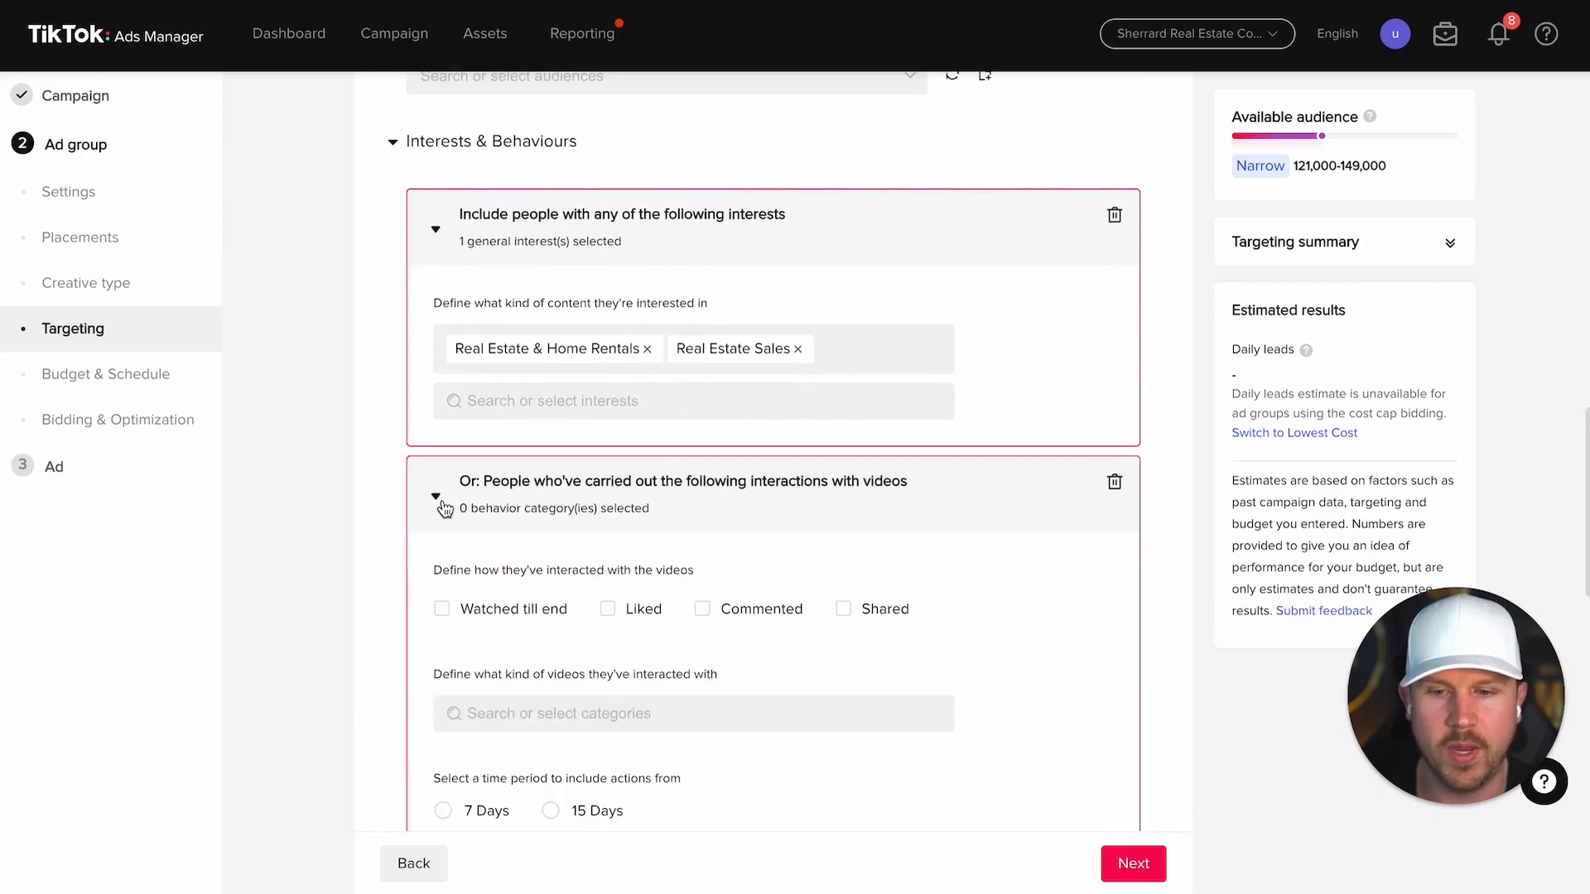
scroll(445, 509, "down", 1)
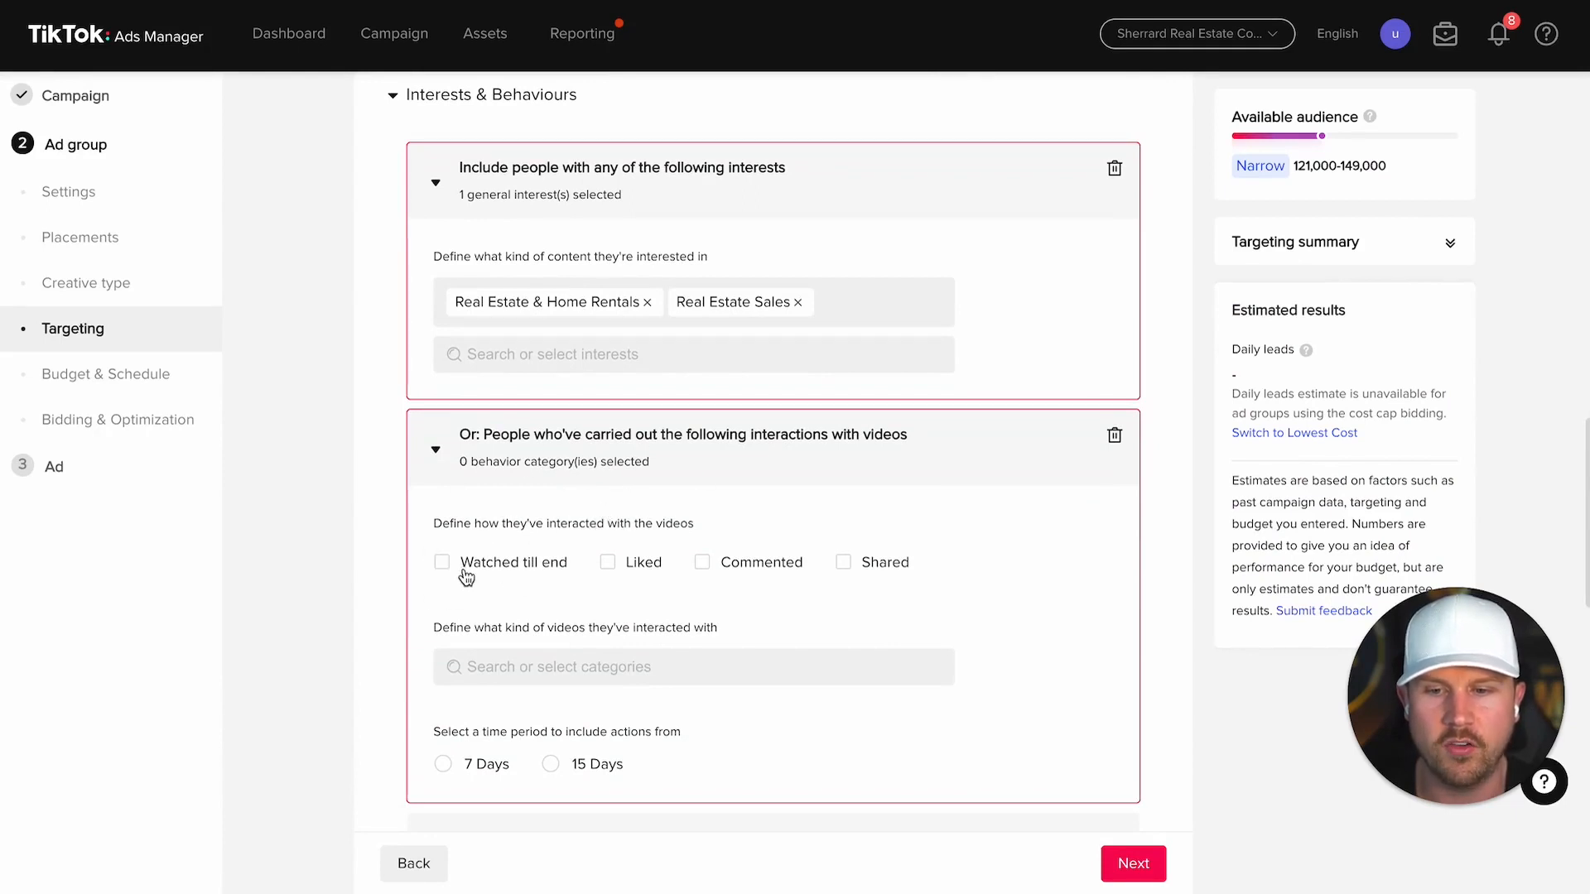
left_click_drag(447, 526, 368, 524)
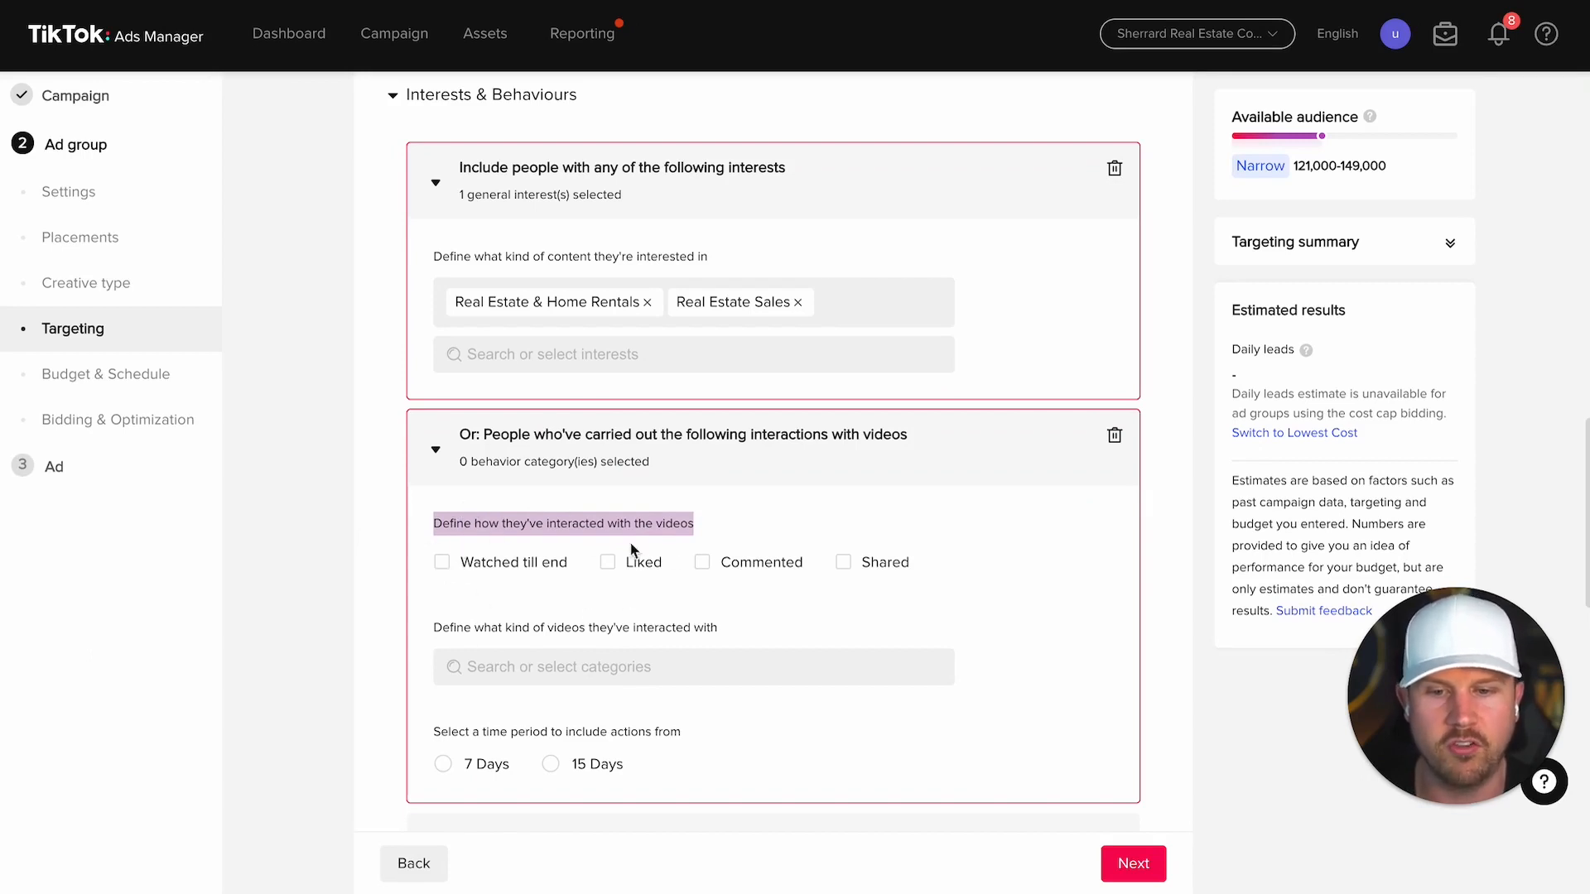
left_click(1115, 445)
left_click(586, 526)
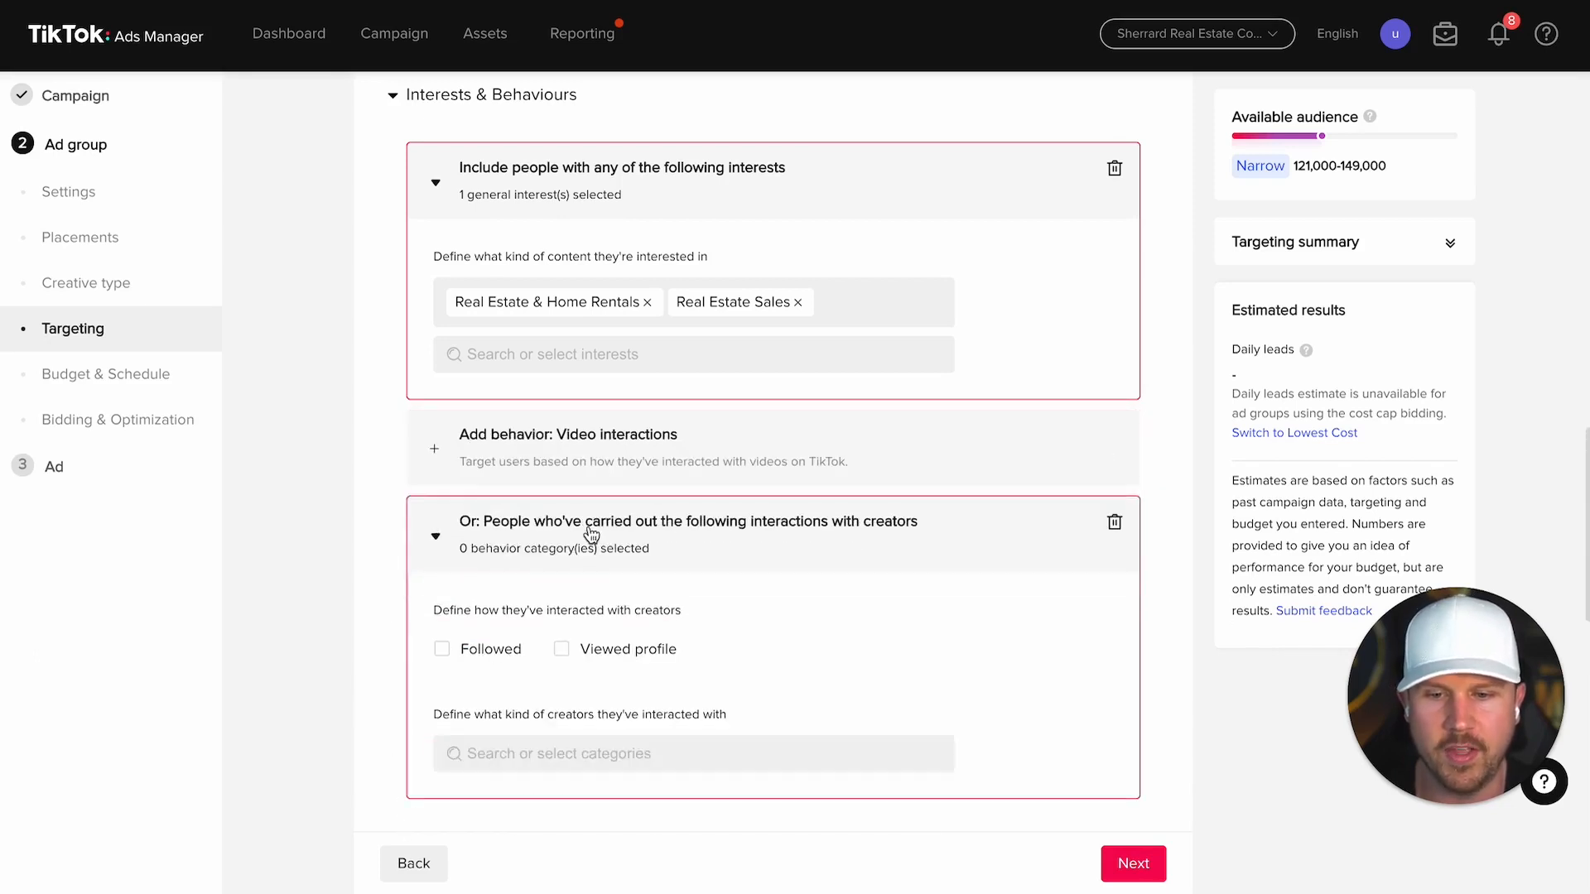
scroll(592, 536, "down", 1)
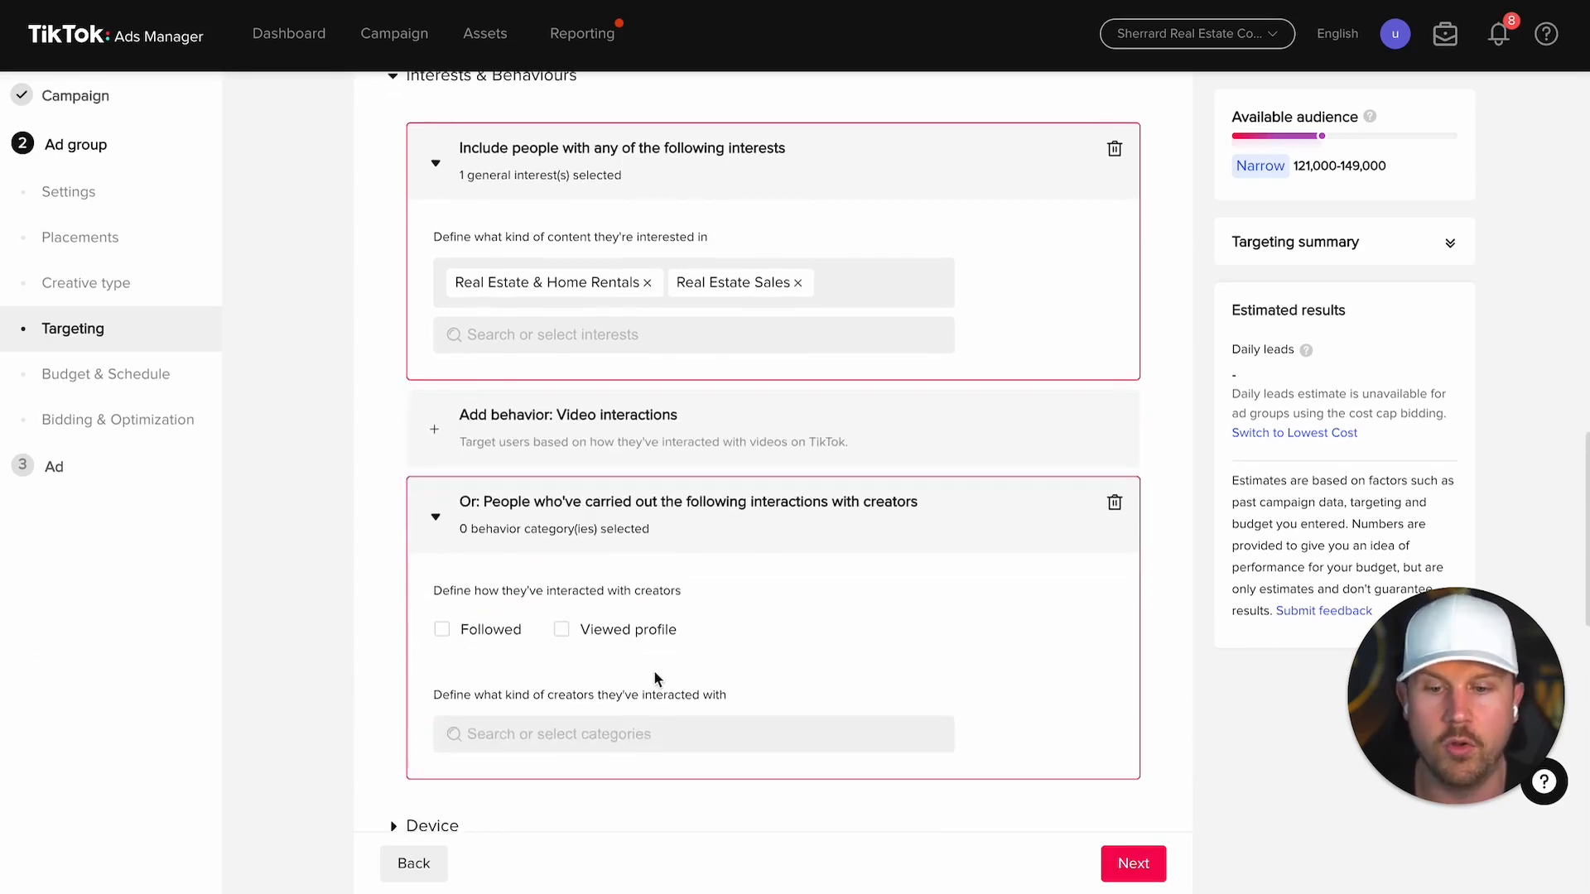
left_click(1115, 505)
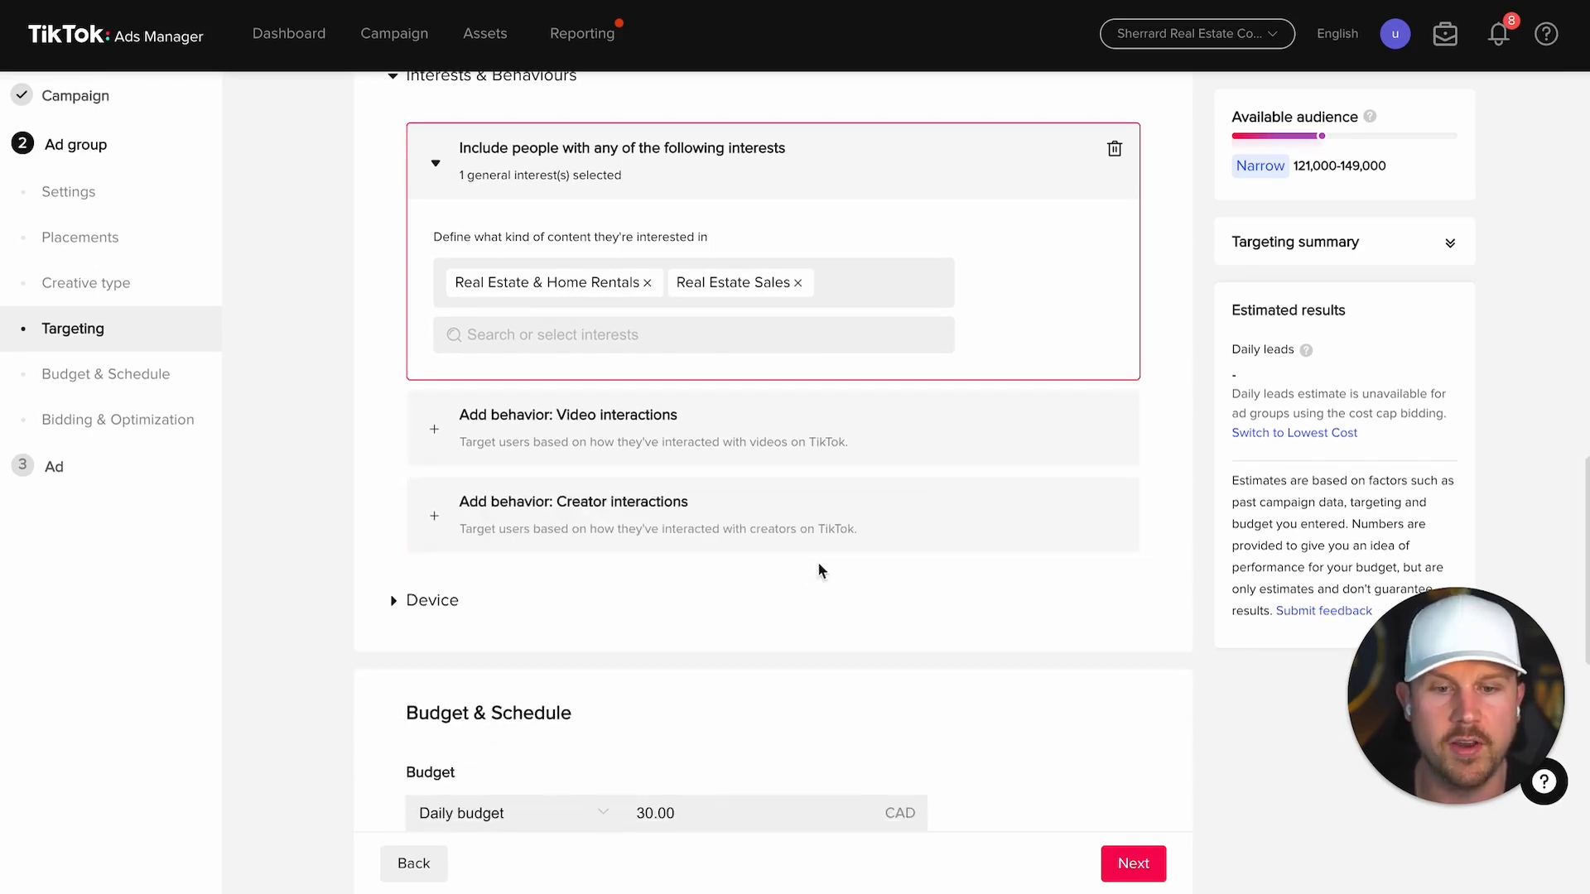
Step: Expand Device targeting and review its options, leaving all at All
left_click(411, 603)
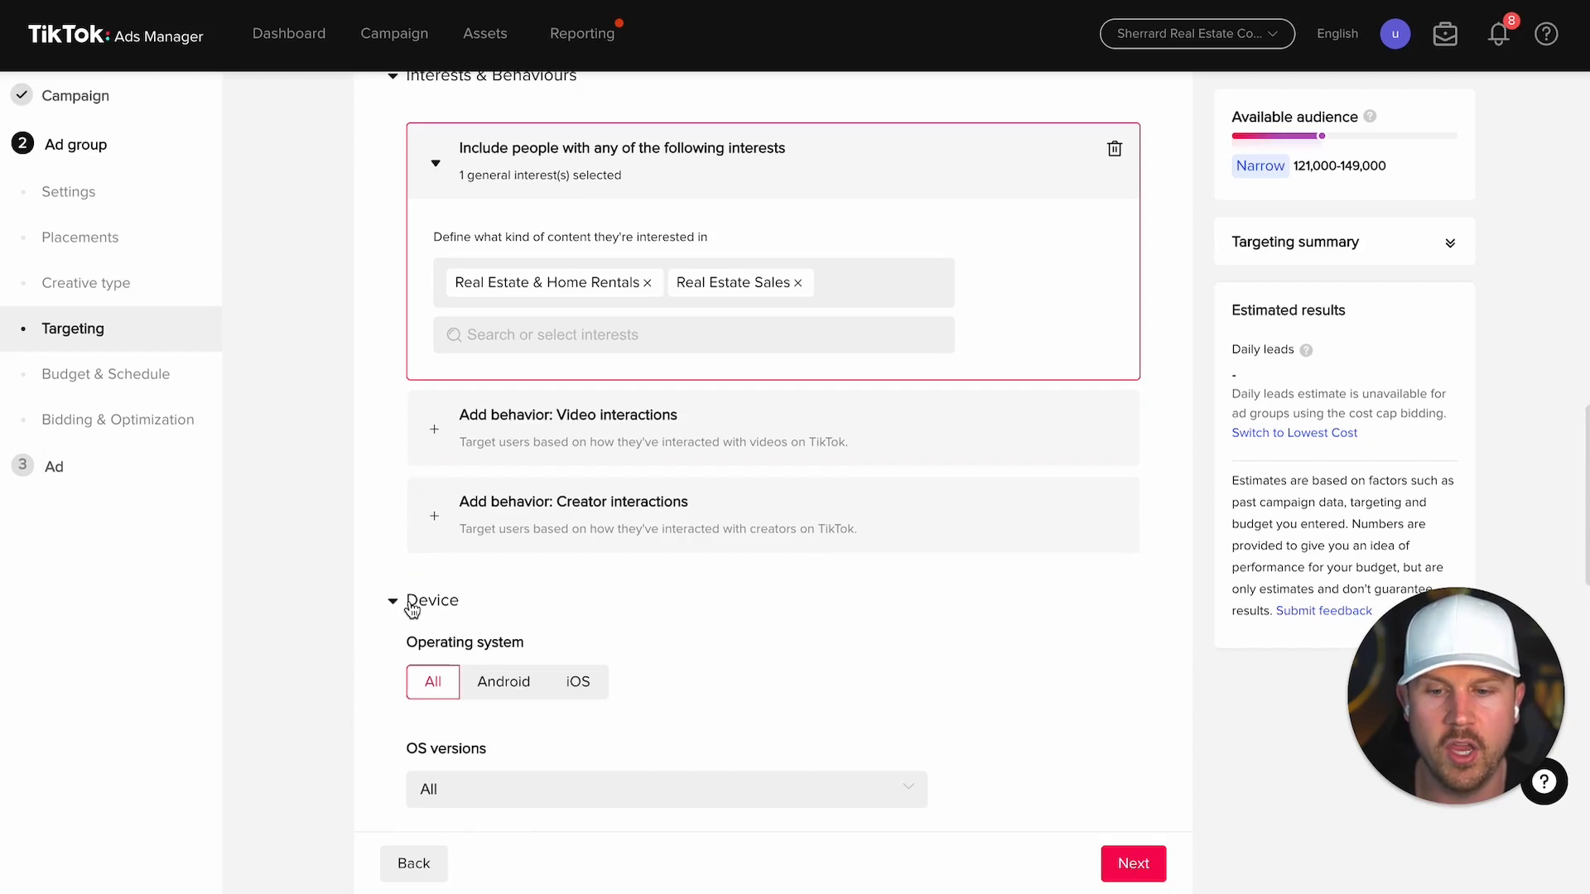
scroll(411, 610, "down", 2)
scroll(412, 610, "down", 2)
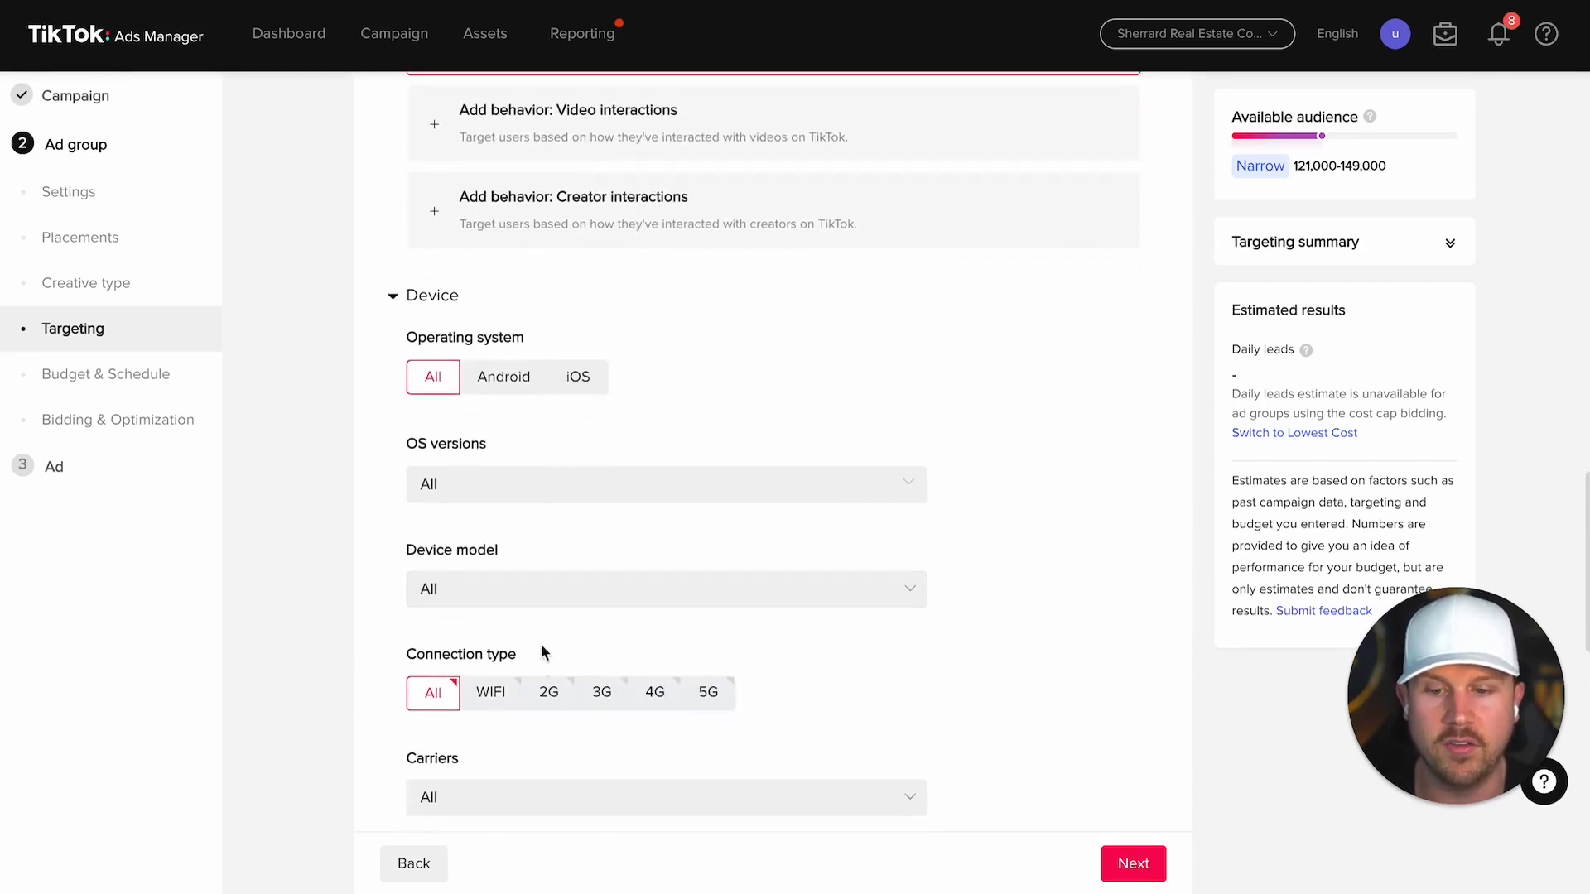
scroll(684, 674, "down", 3)
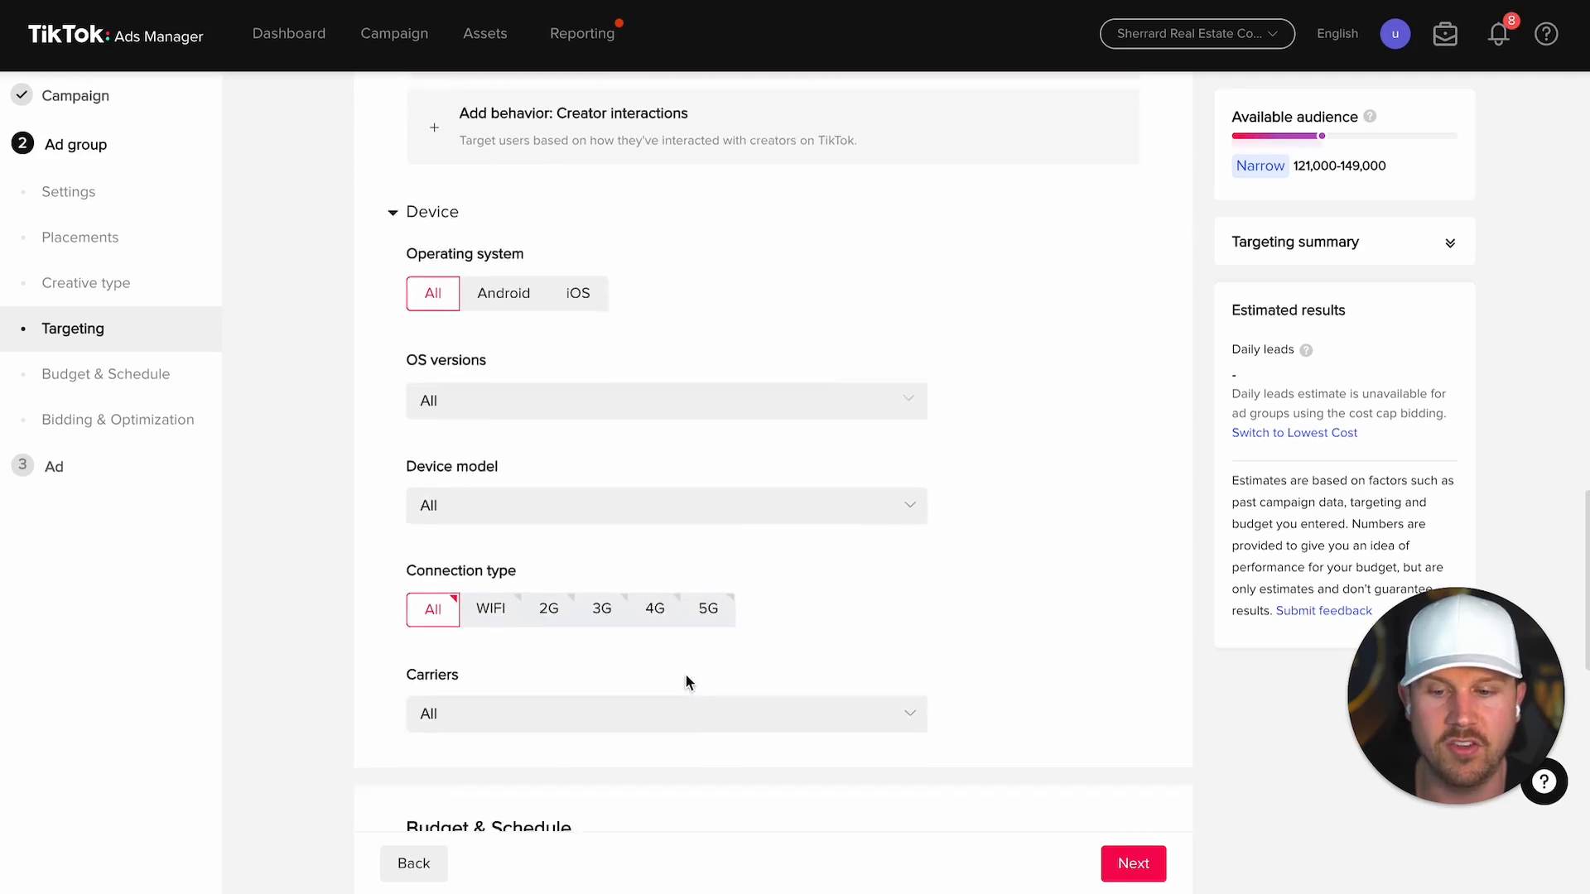
scroll(1001, 493, "up", 5)
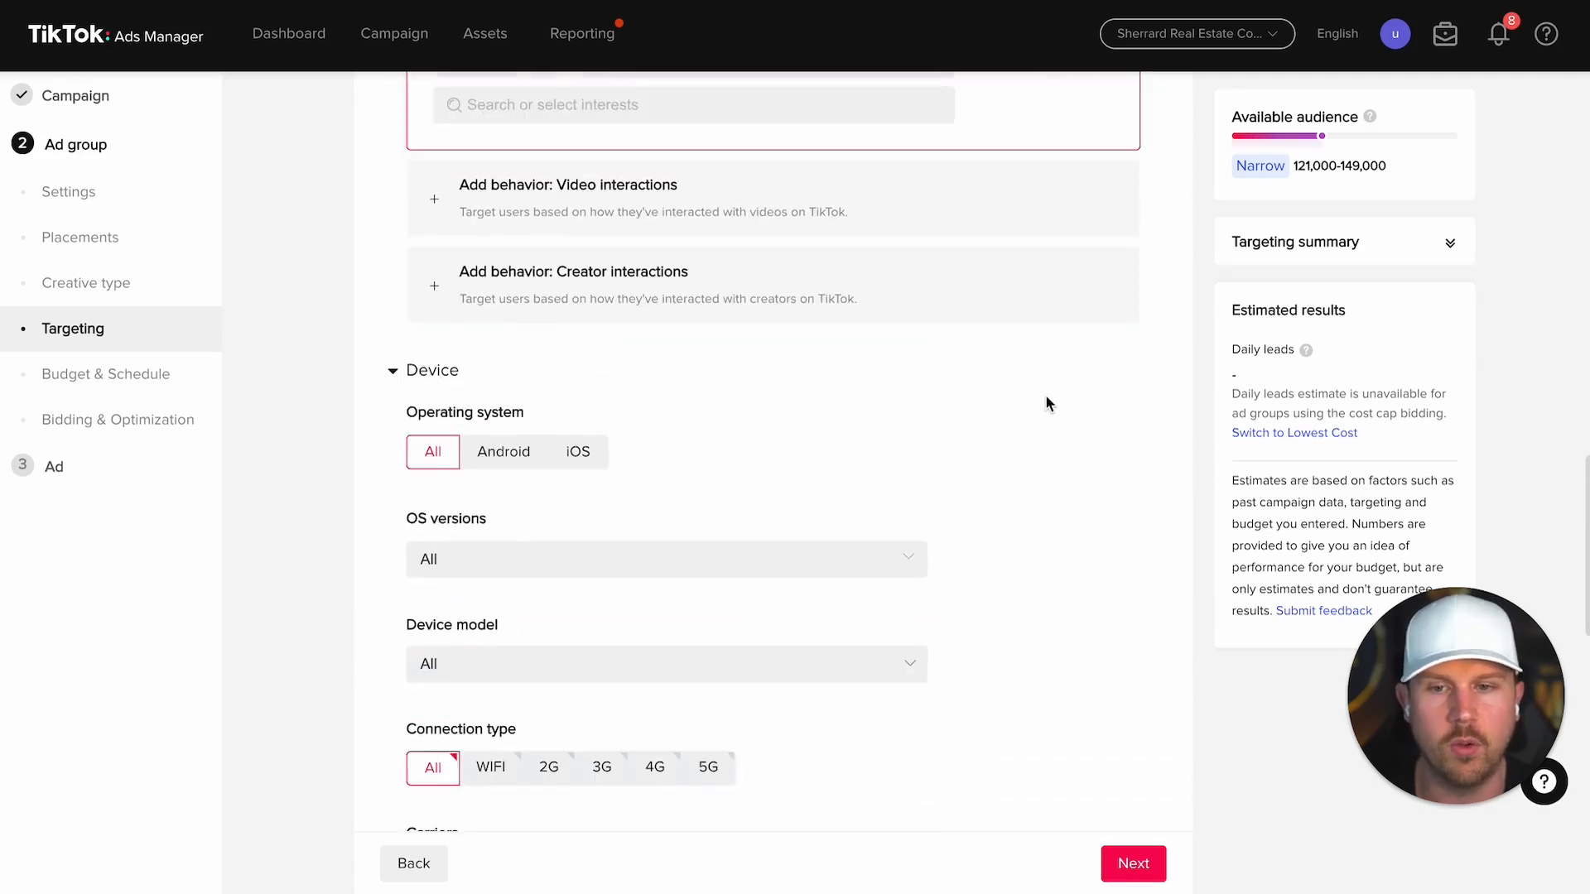
scroll(1051, 385, "up", 2)
Step: Delete the interests block and re-add Real Estate & Home Rentals and Real Estate Sales
left_click(1118, 265)
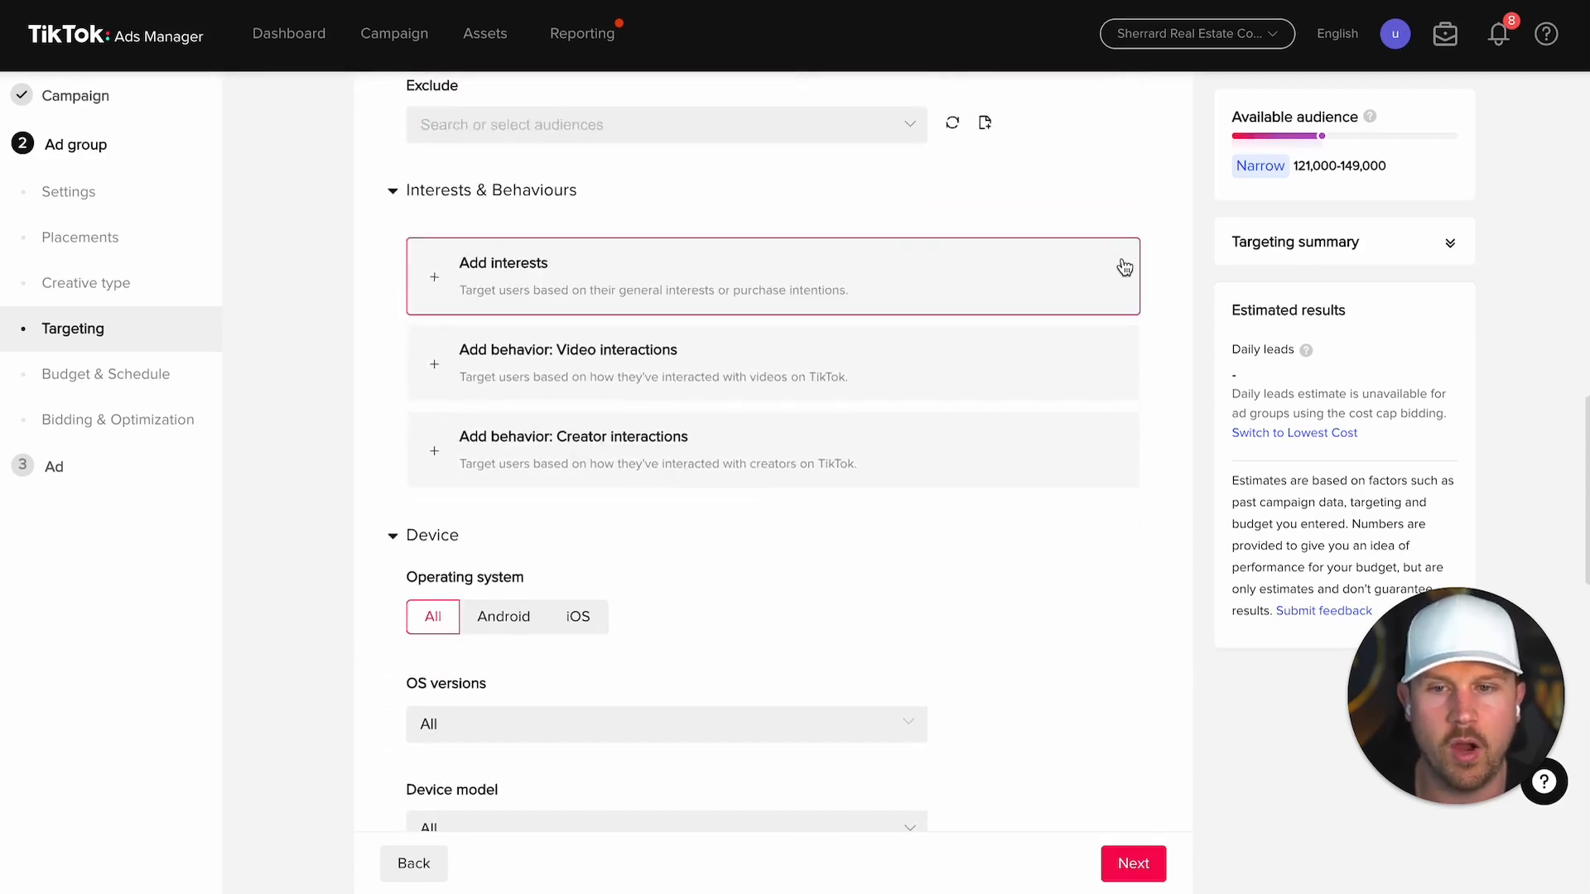
scroll(880, 367, "up", 1)
left_click(774, 323)
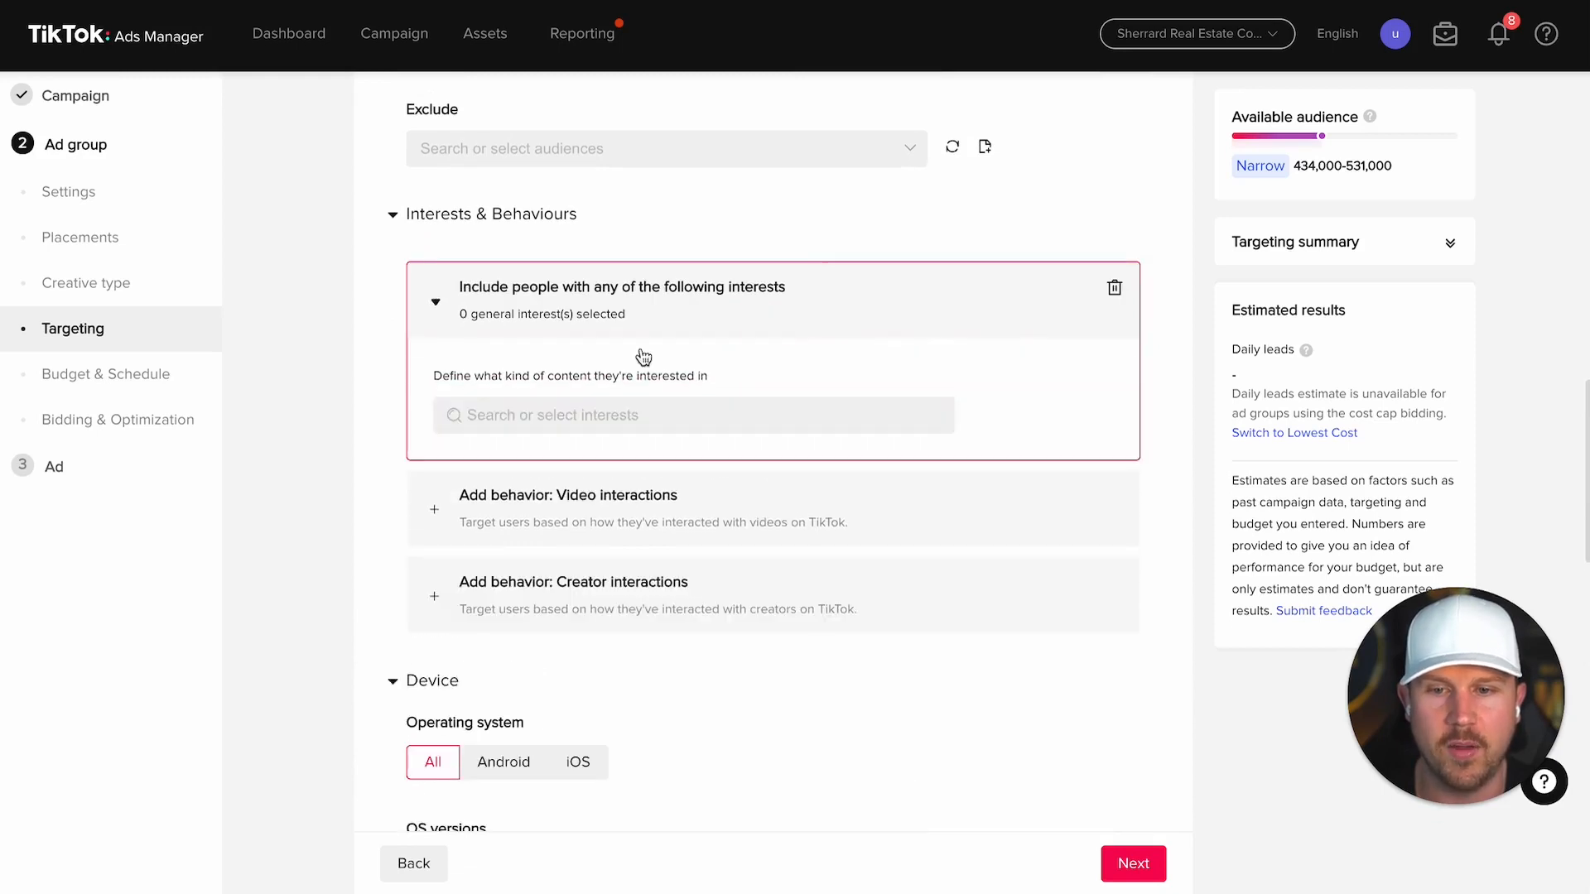
left_click(570, 422)
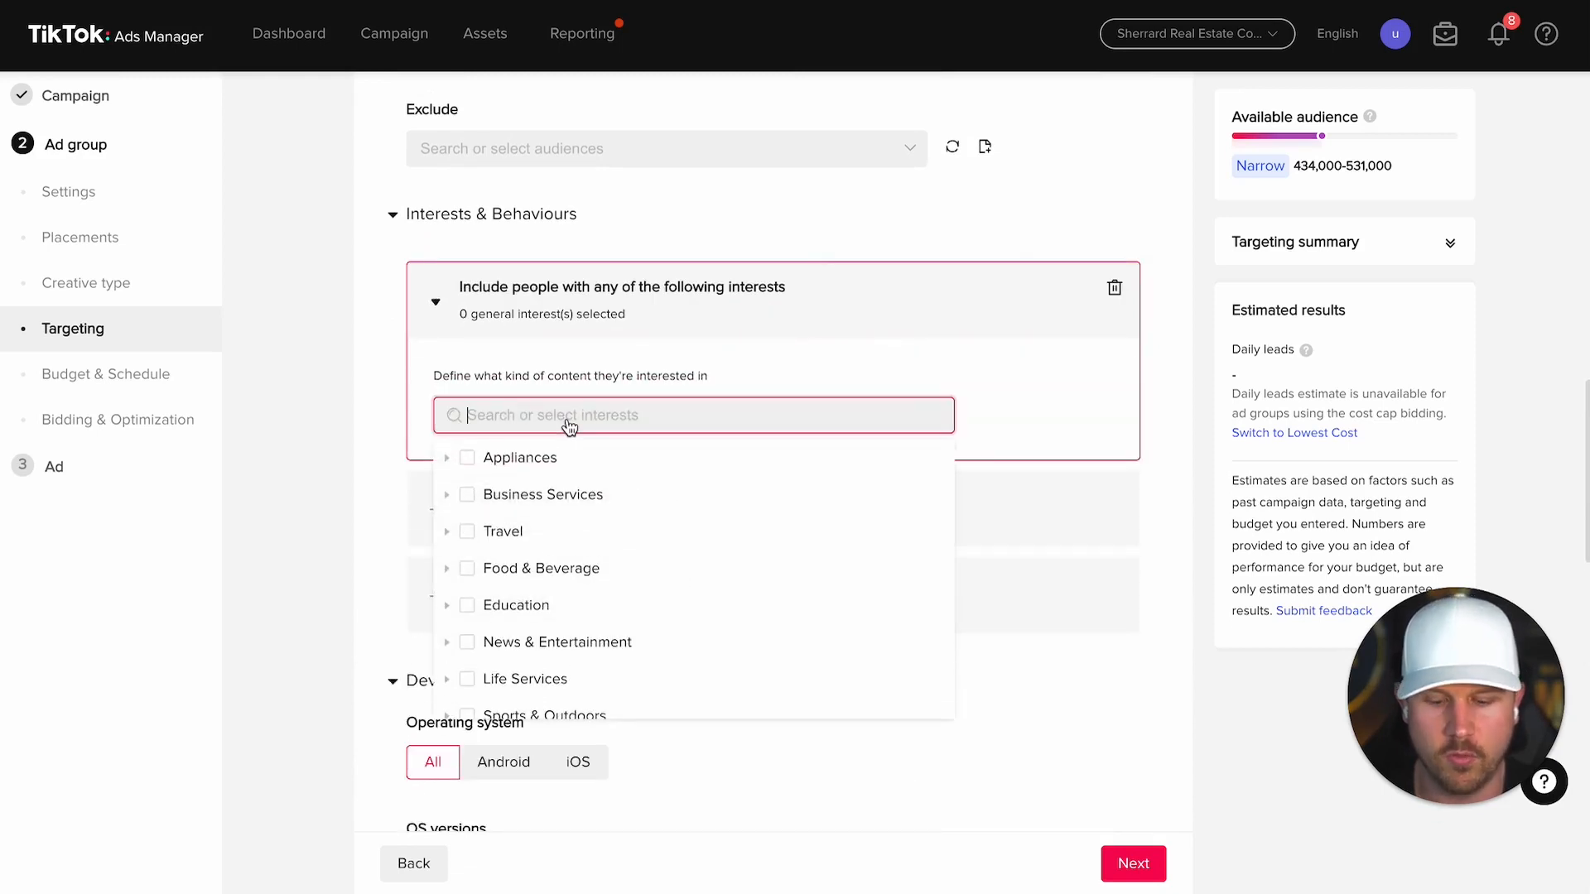
type("real estate")
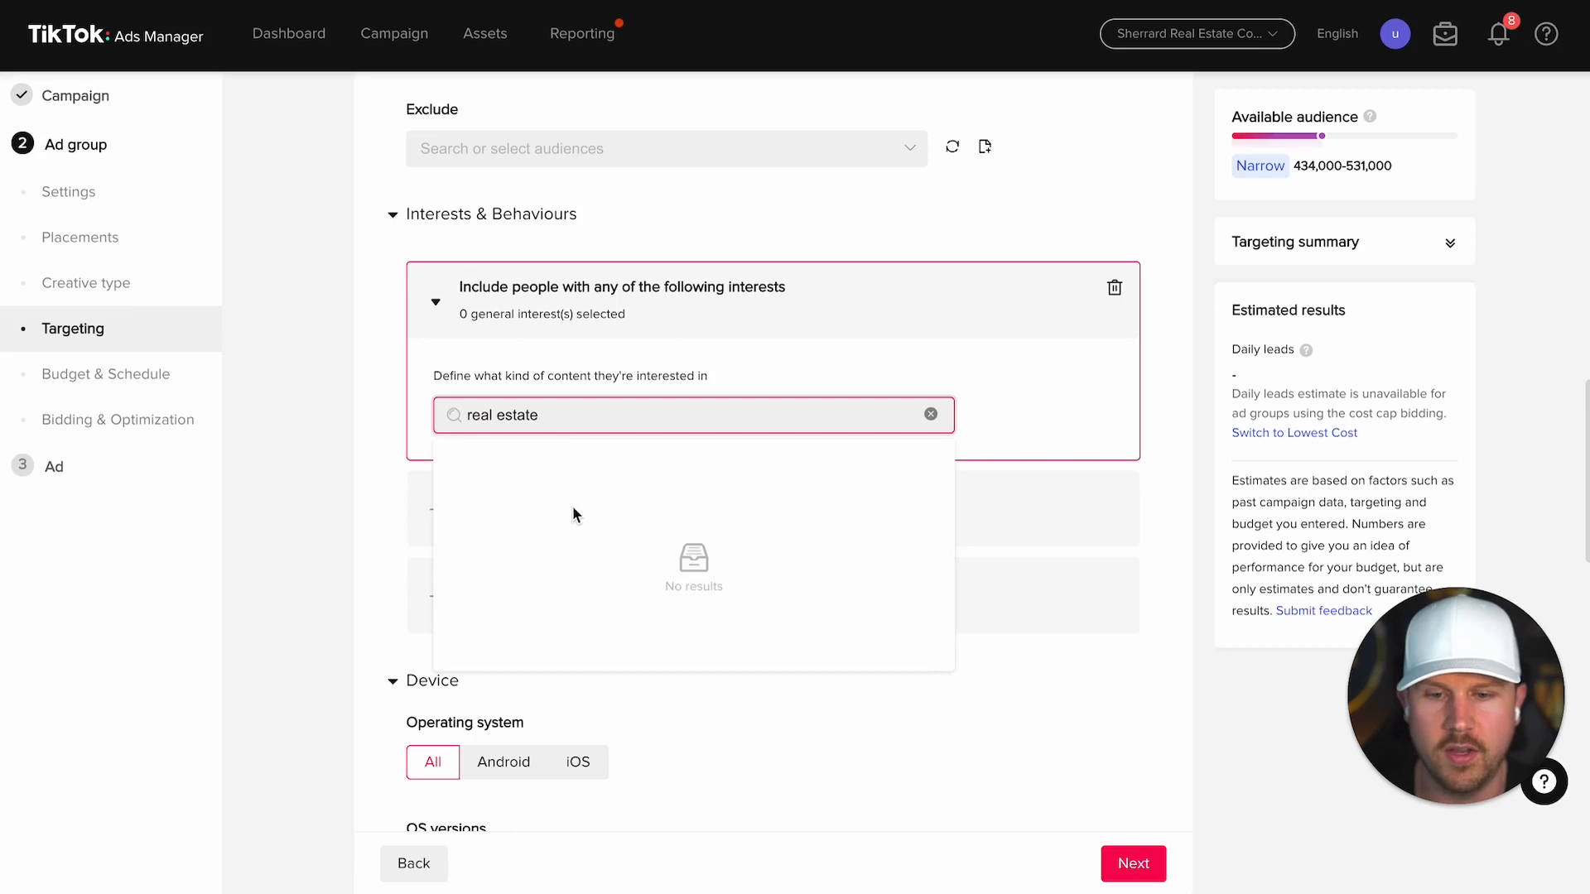
left_click(530, 491)
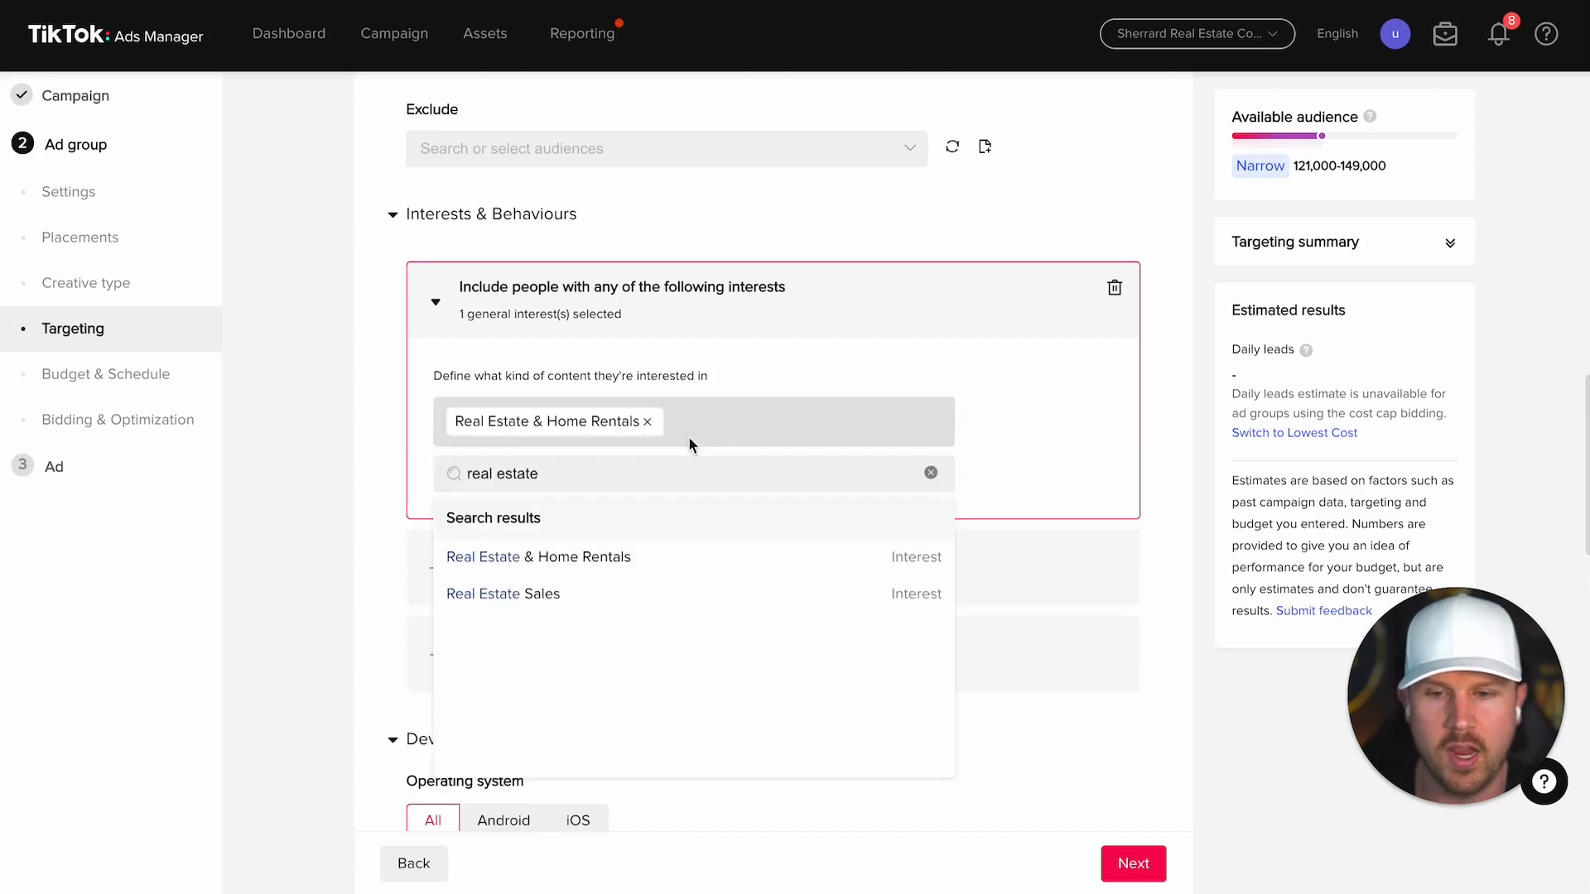
left_click(604, 595)
left_click(1100, 430)
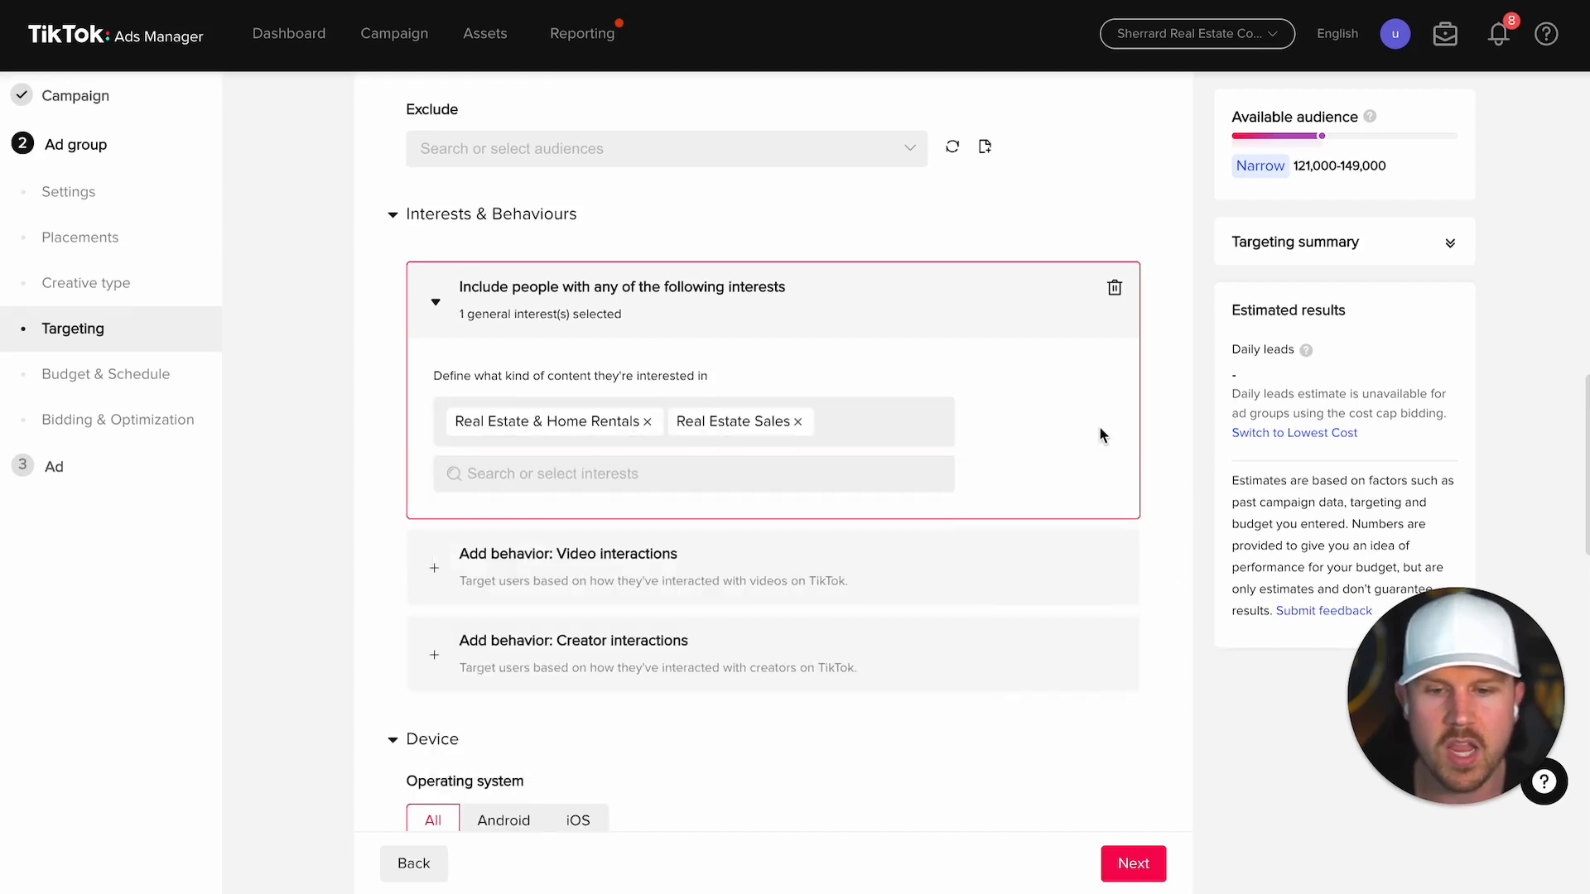
scroll(1100, 435, "down", 12)
scroll(1099, 435, "up", 5)
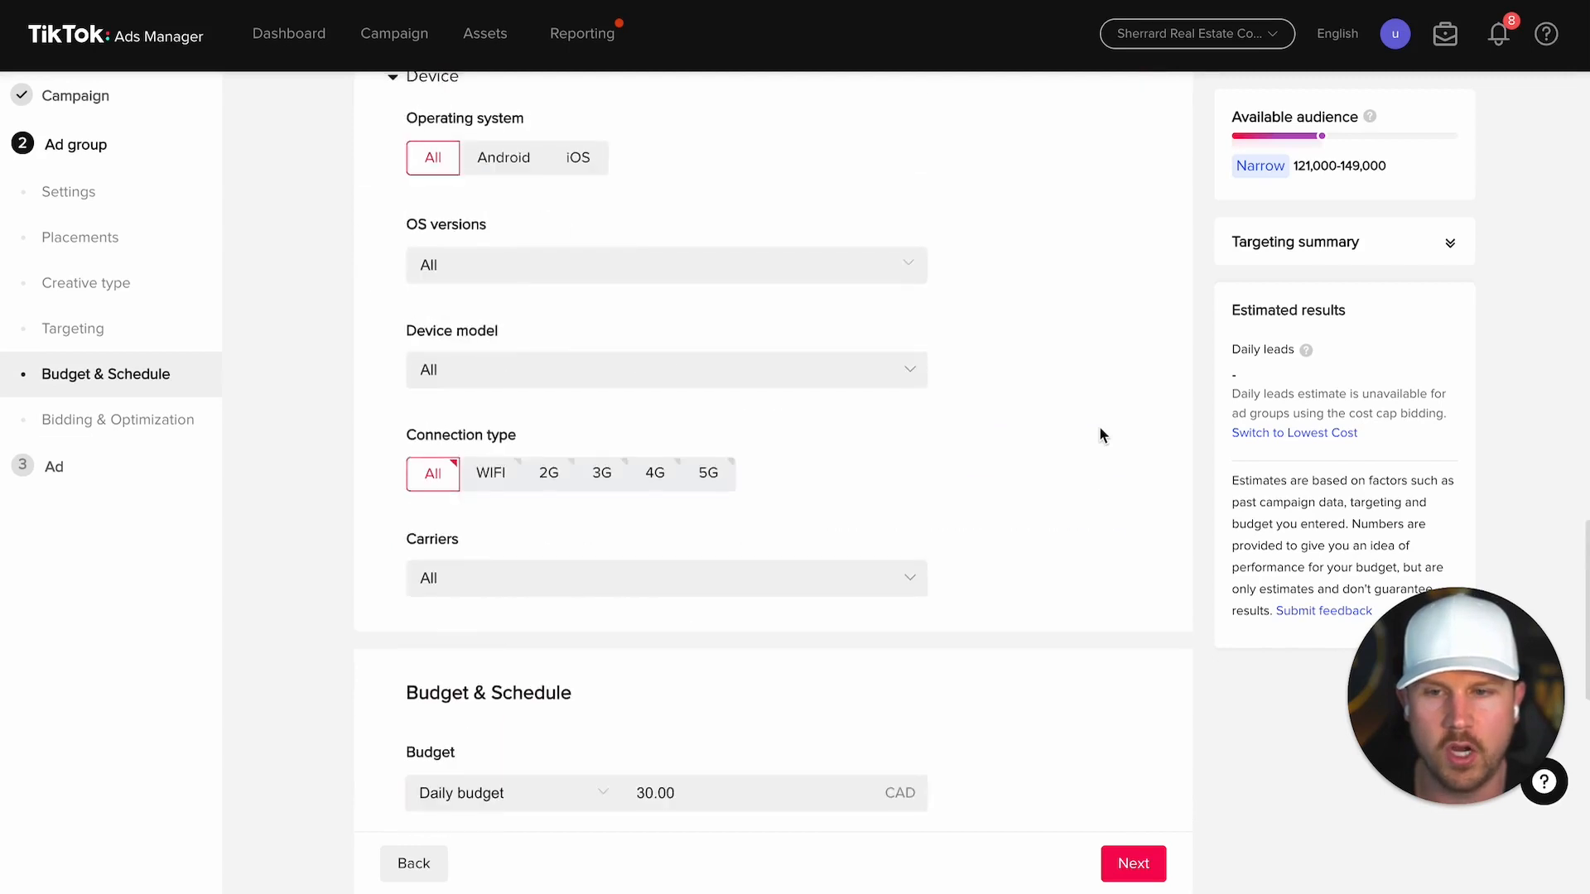
scroll(1099, 435, "up", 2)
Step: Lower the ad group's daily budget from 30.00 to 20.00 CAD
left_click(395, 211)
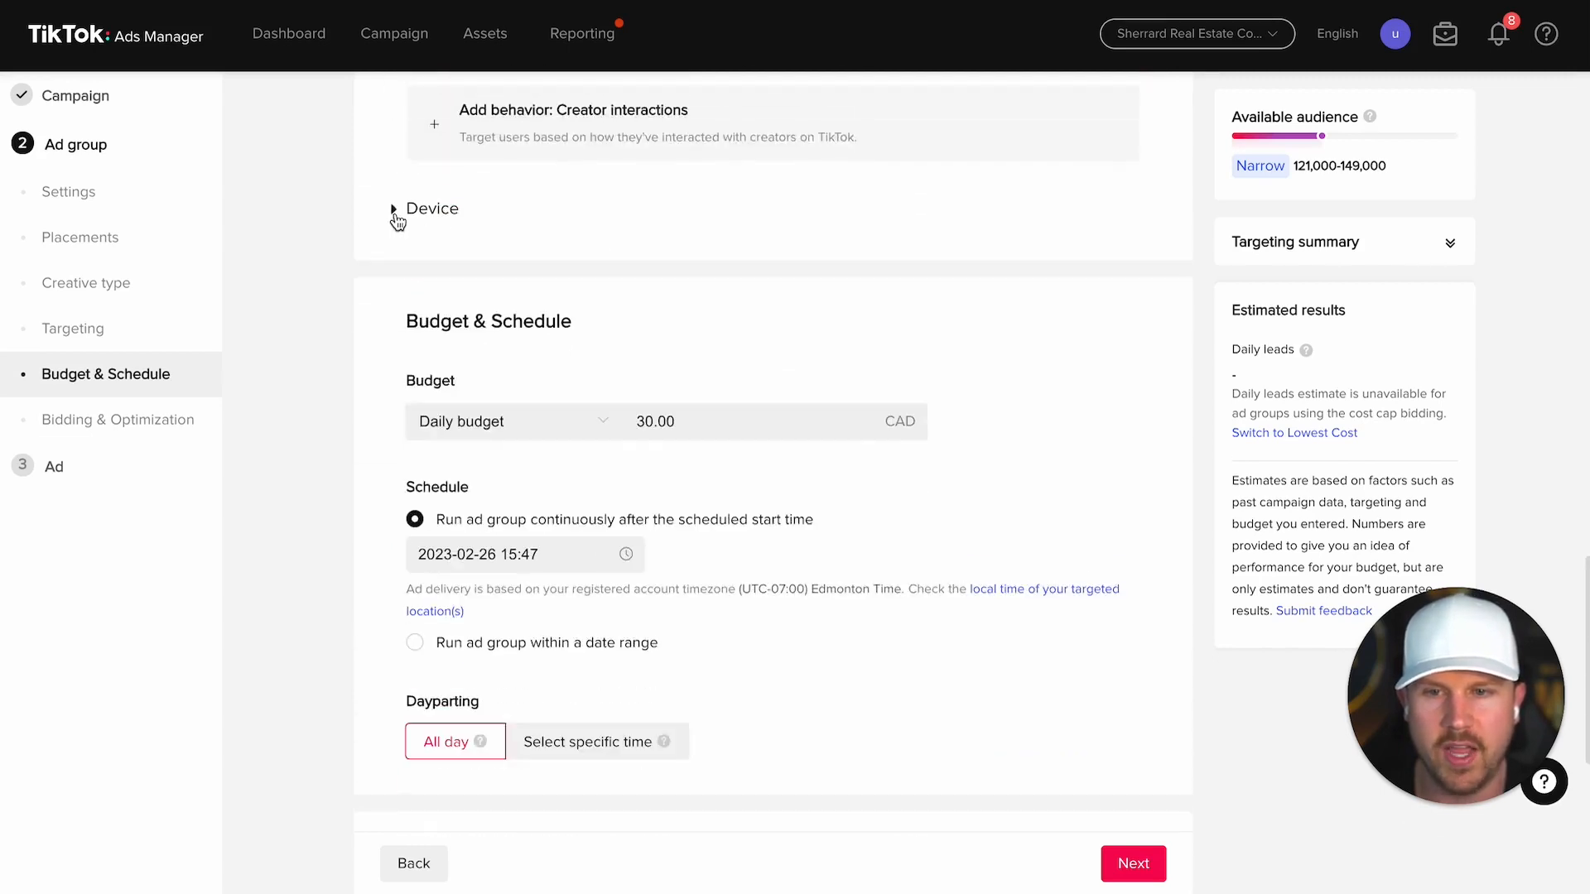
scroll(635, 359, "down", 1)
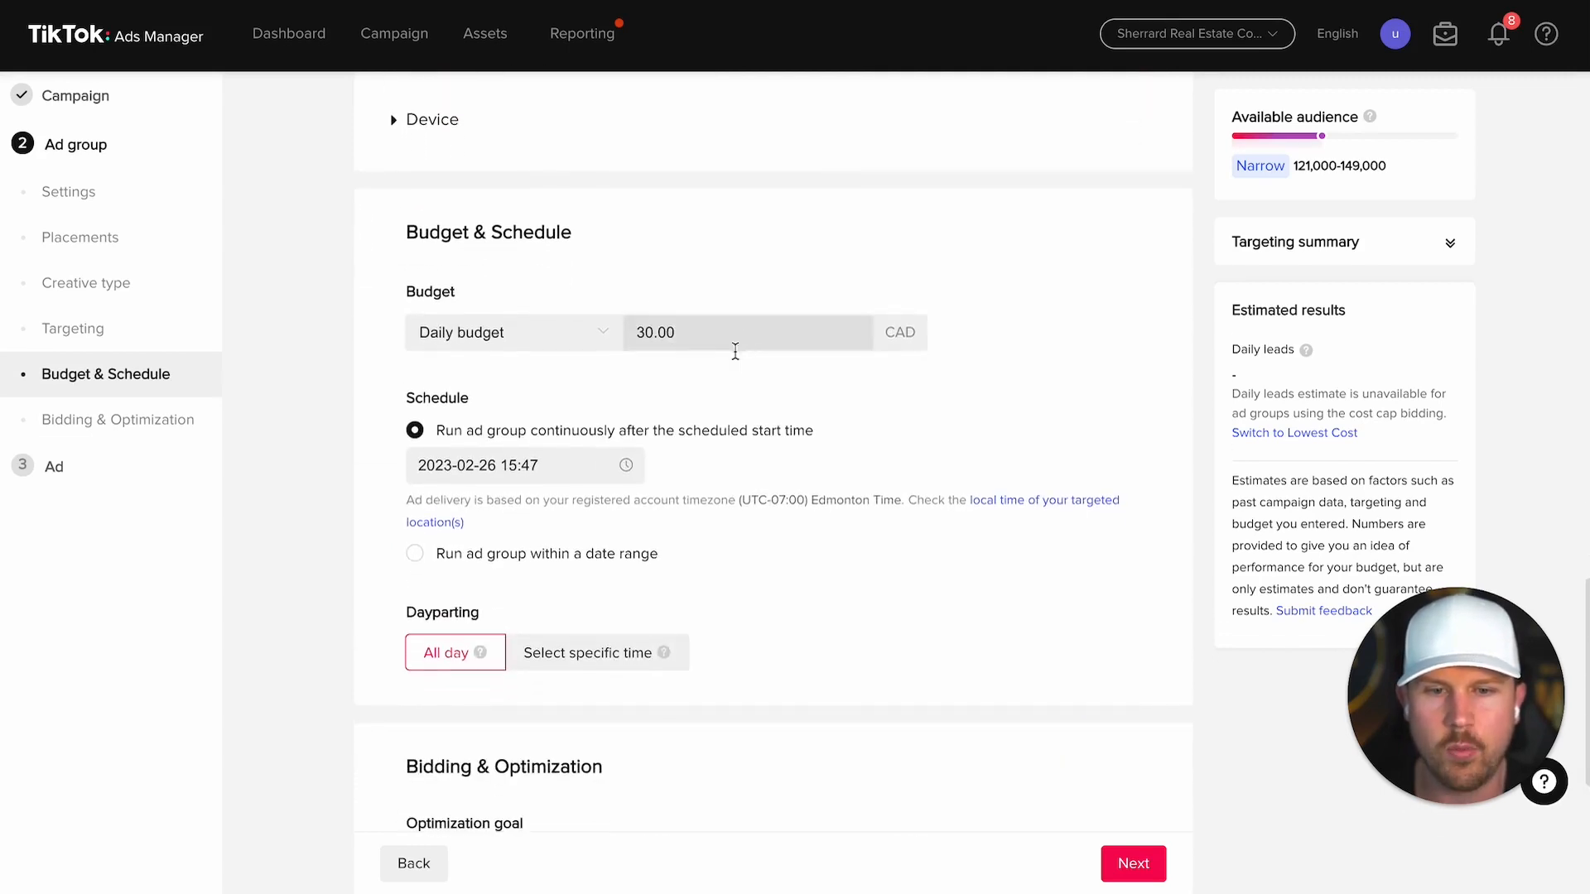
left_click(642, 332)
key("Delete")
type("2")
left_click(1035, 381)
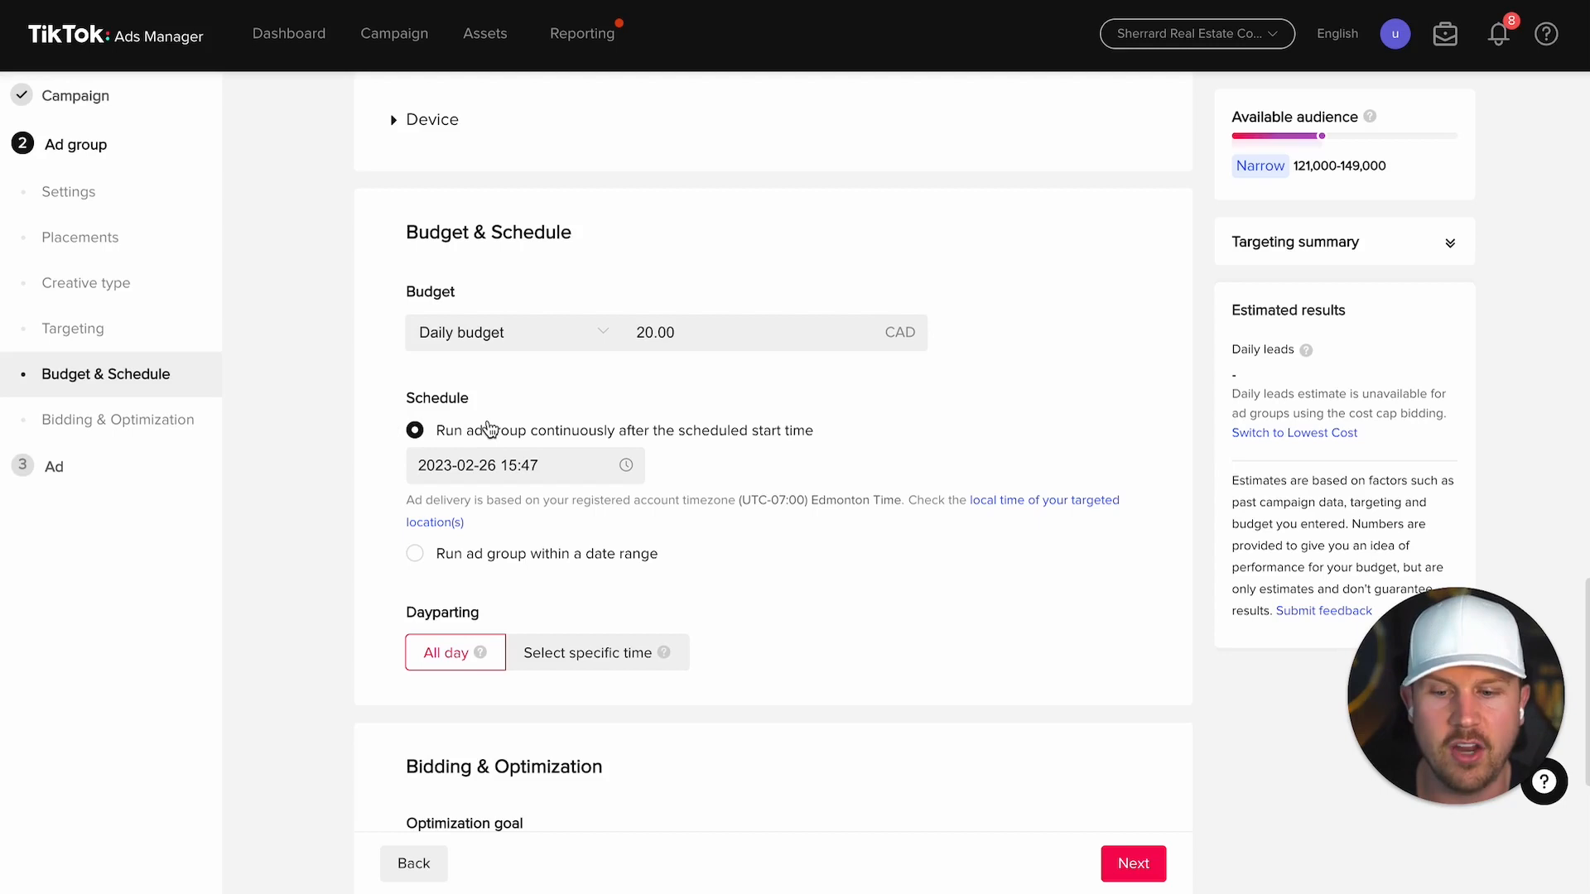
Step: Review the weekday-by-hour Dayparting grid, then keep delivery set to All day
scroll(489, 428, "down", 1)
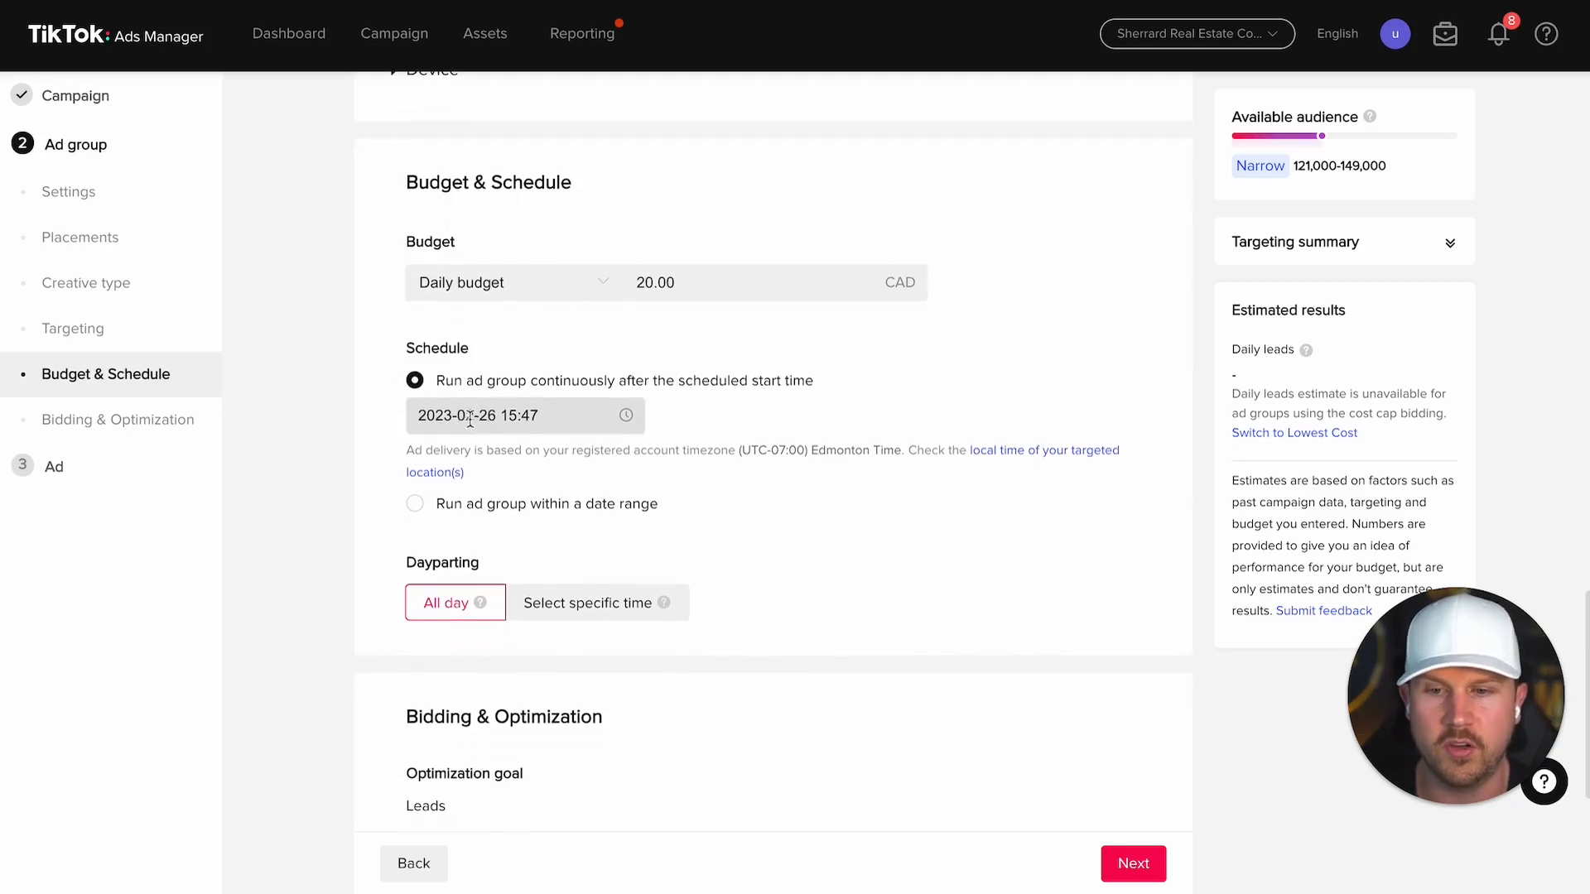
scroll(471, 418, "down", 1)
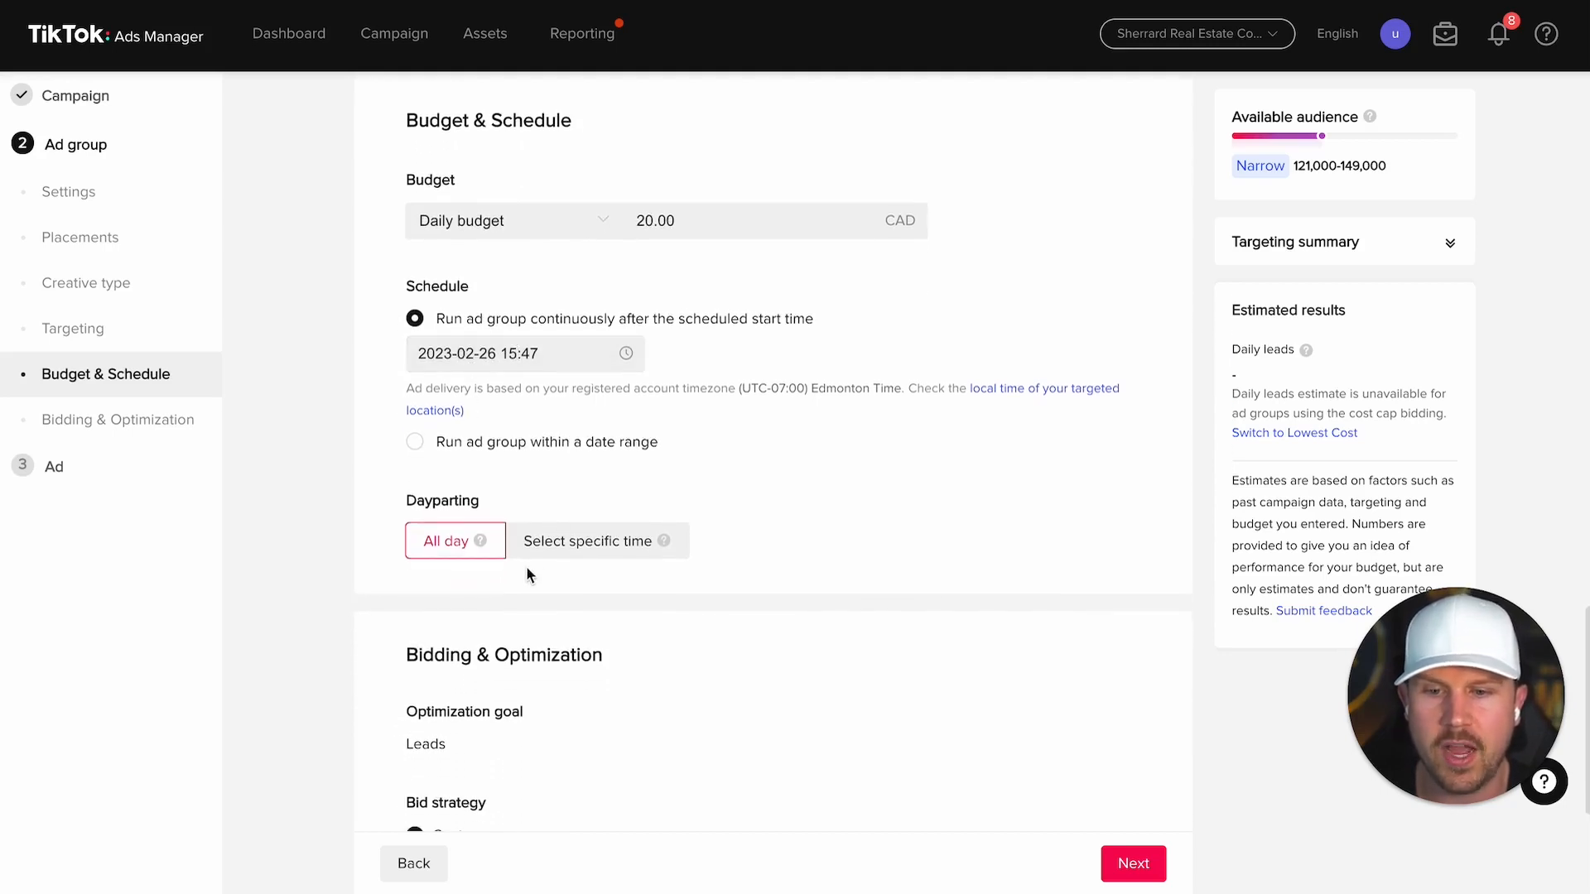
left_click_drag(405, 501, 553, 501)
left_click(553, 500)
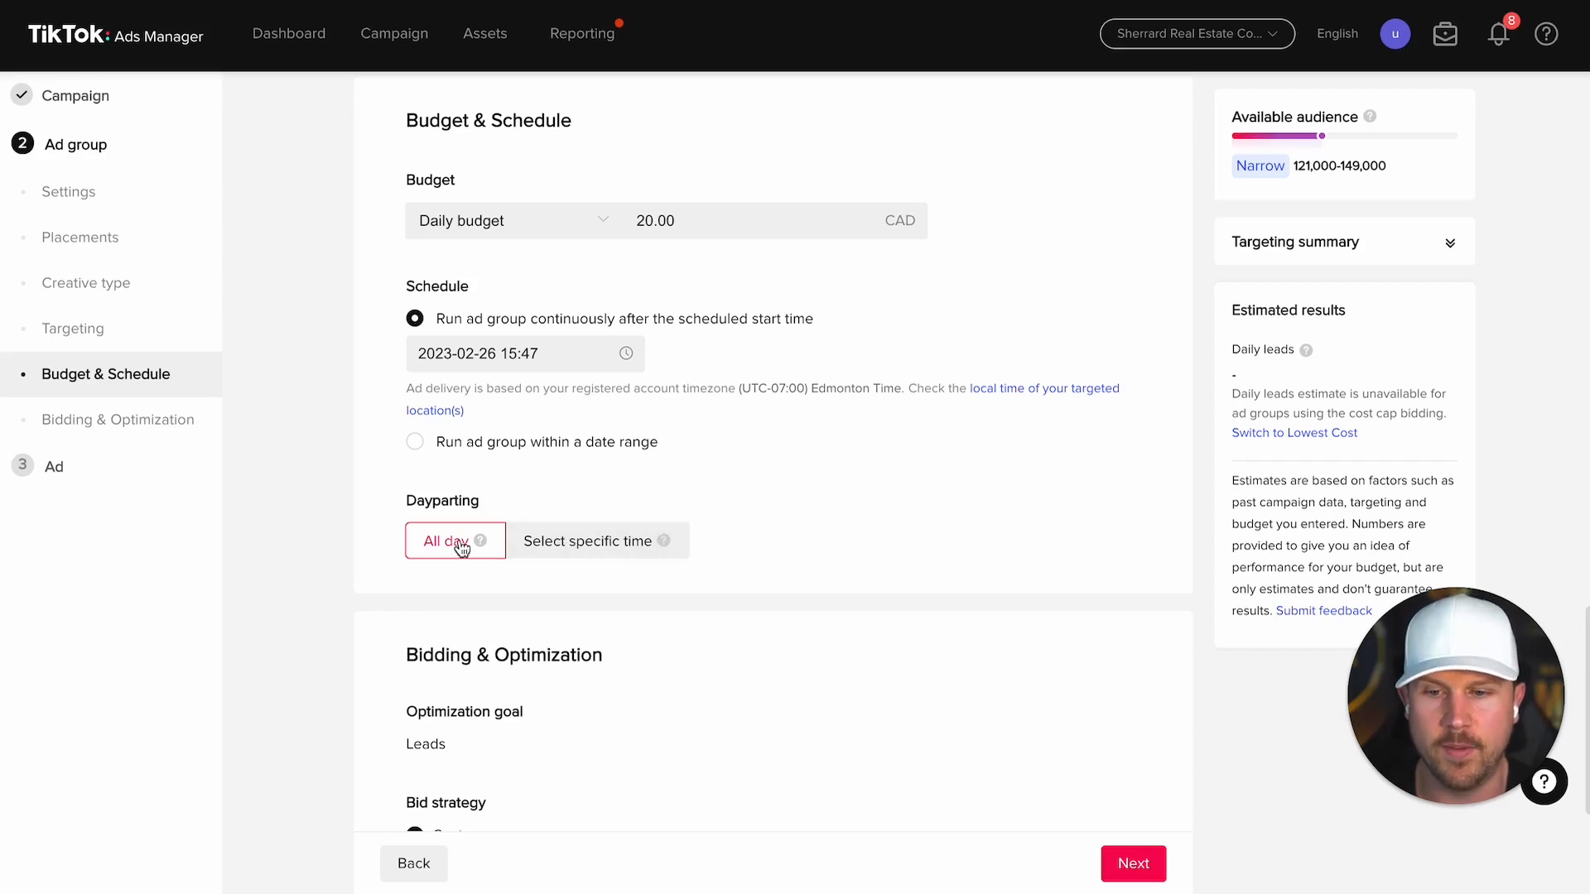
left_click(593, 540)
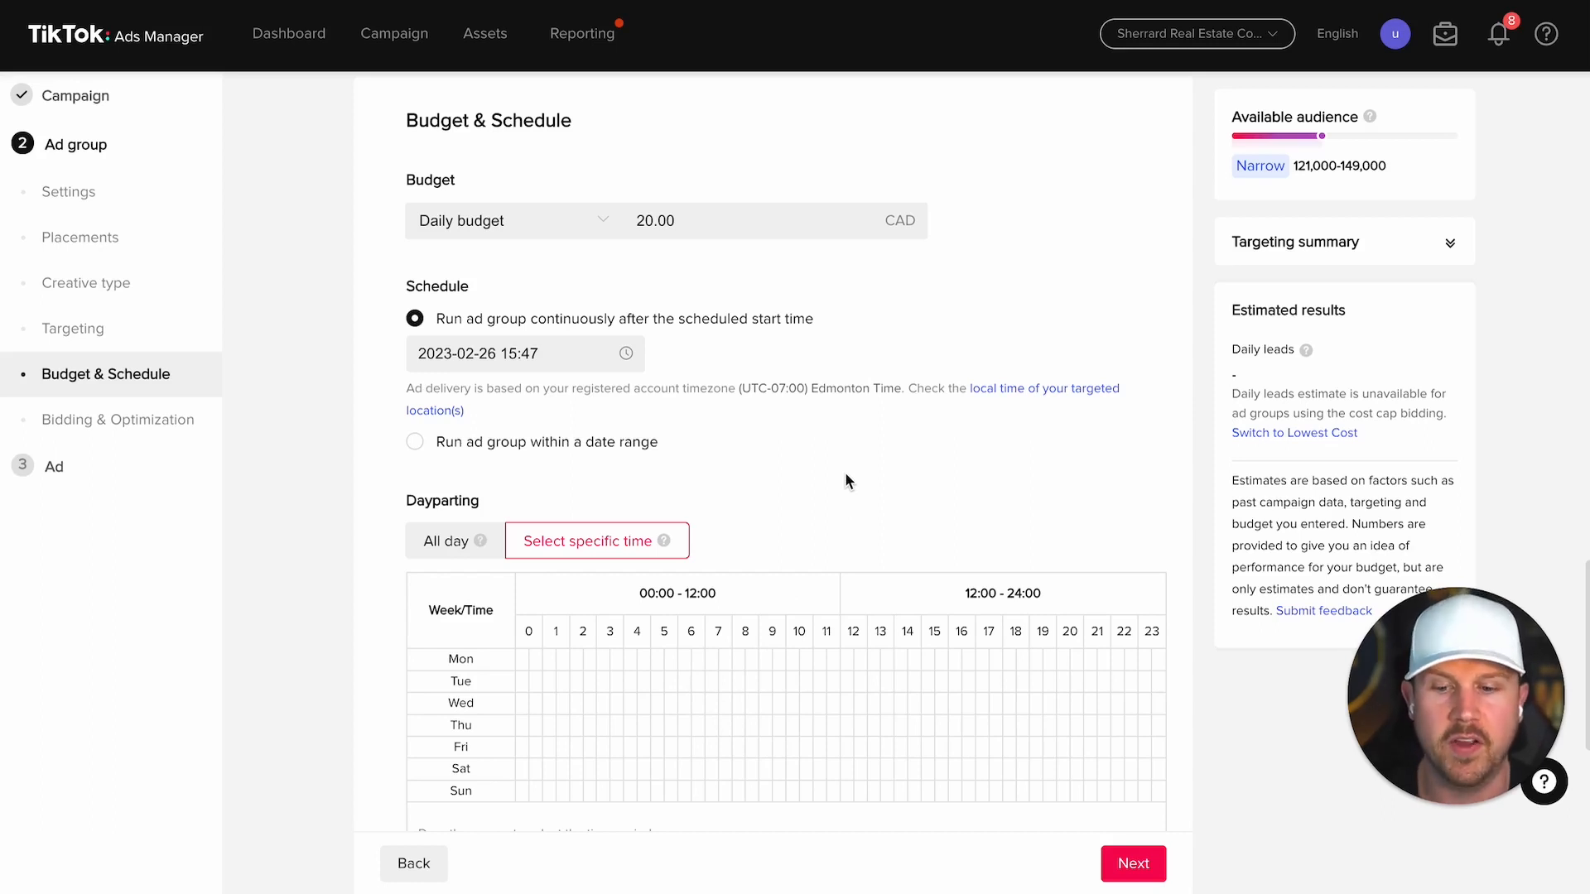
left_click(469, 539)
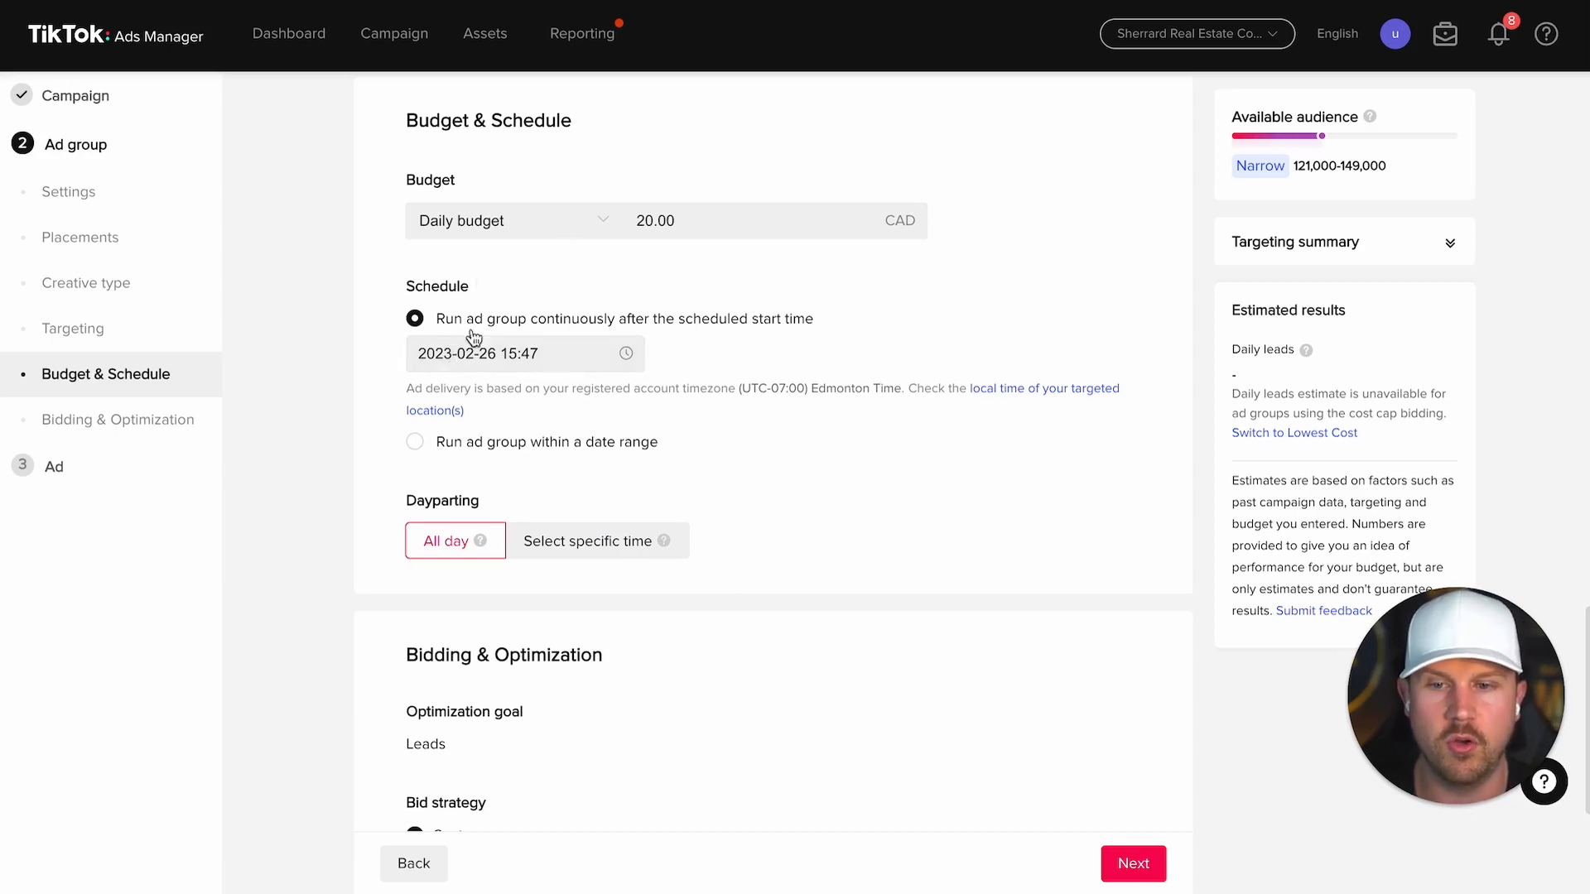
Step: Schedule the ad group within a date range from June 7 to June 28, 2023
left_click(423, 446)
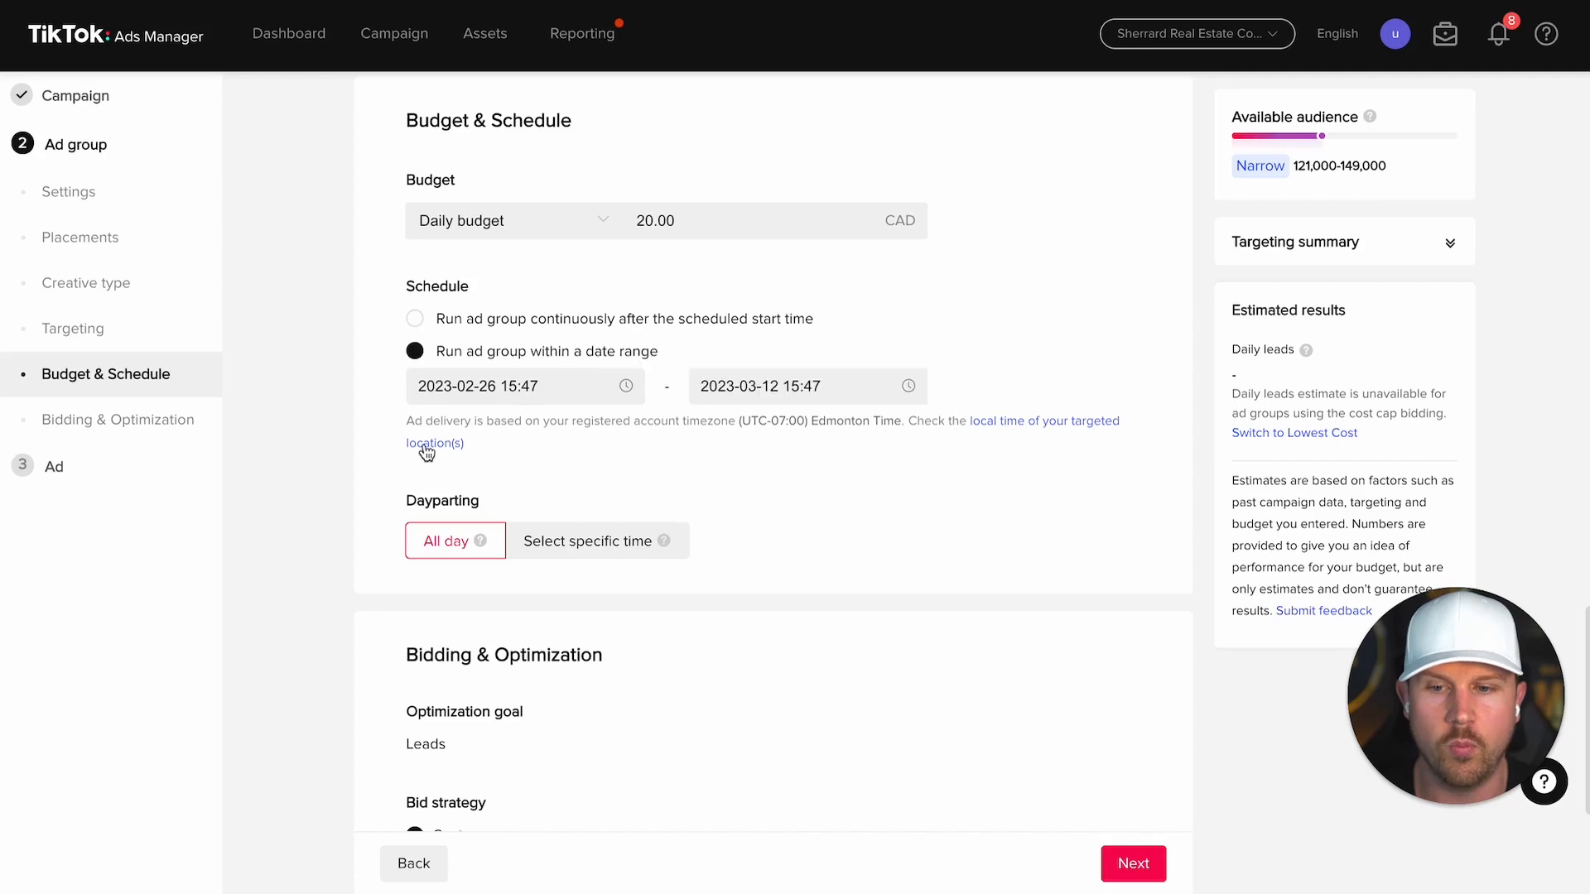
left_click(415, 319)
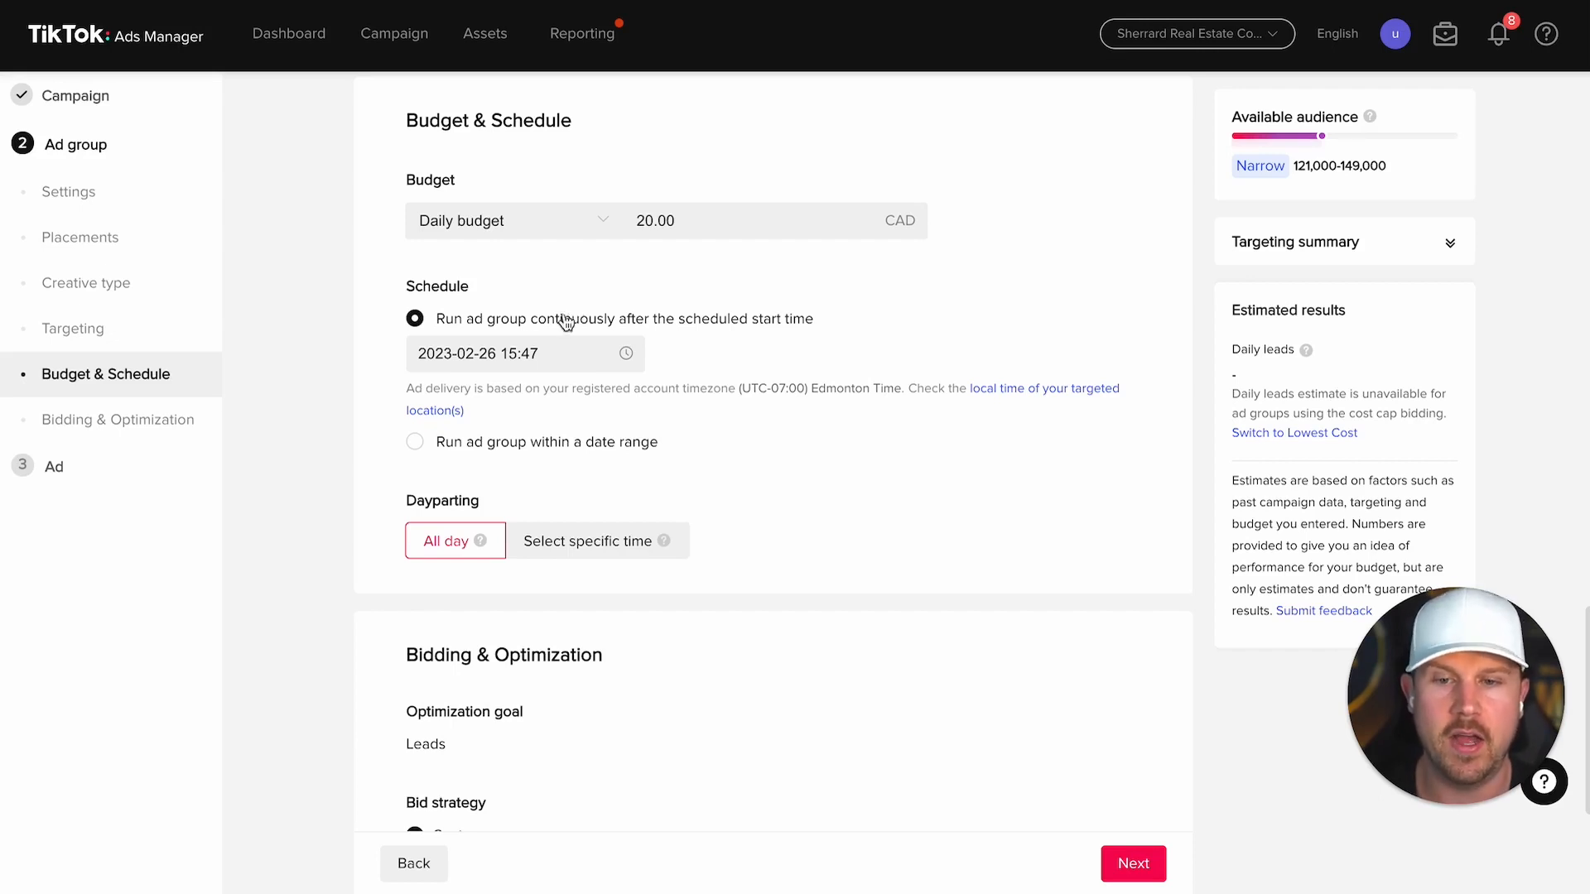
left_click(416, 444)
left_click(487, 381)
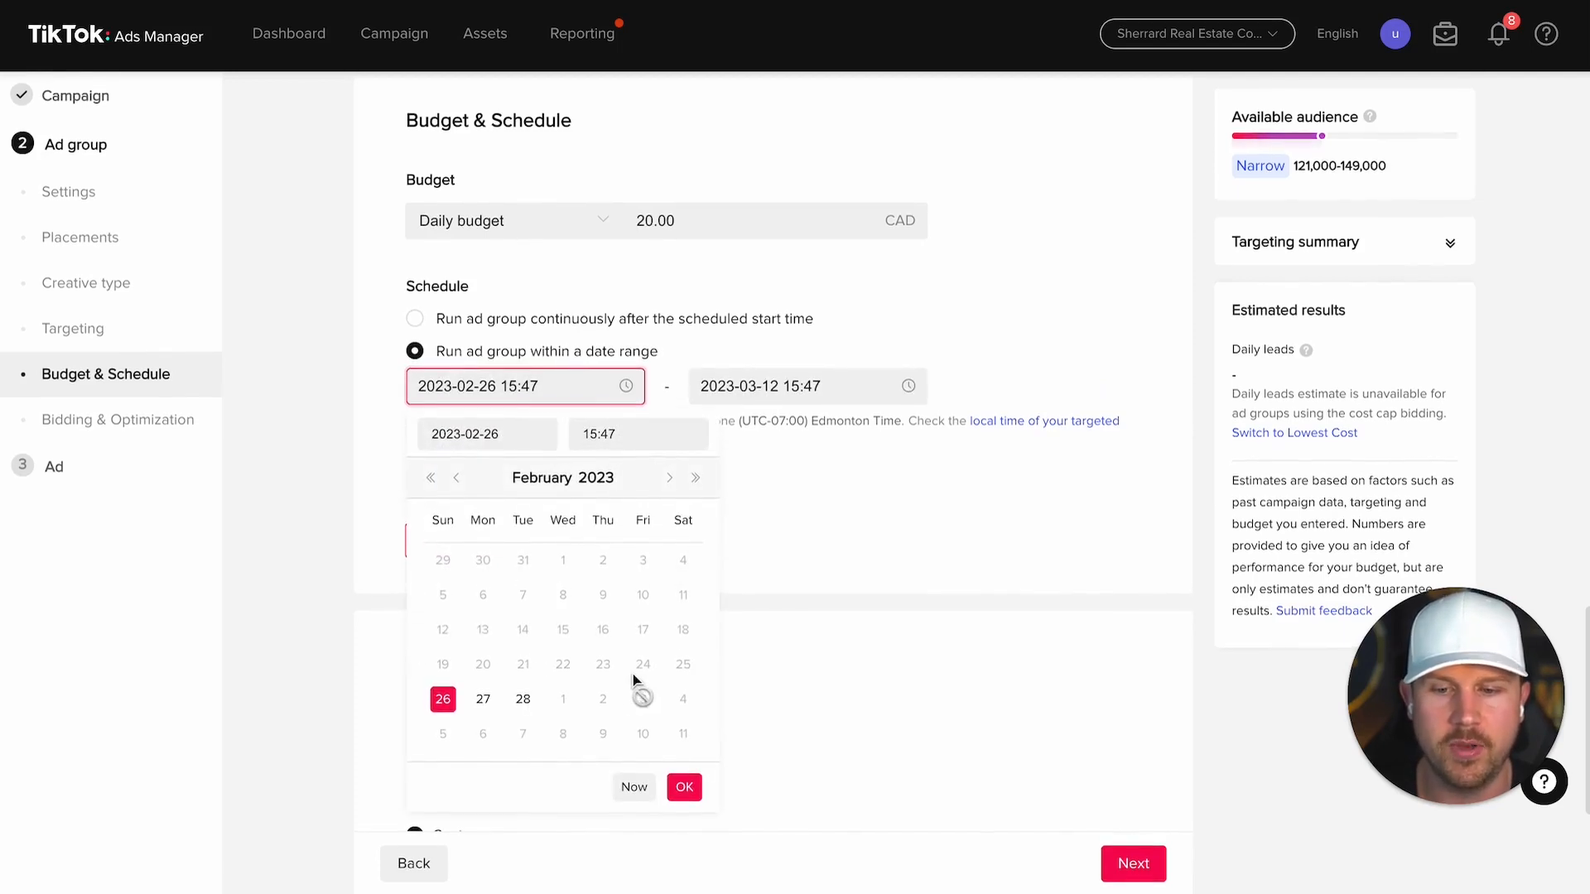
left_click(670, 479)
left_click(669, 478)
left_click(670, 478)
left_click(670, 478)
left_click(563, 595)
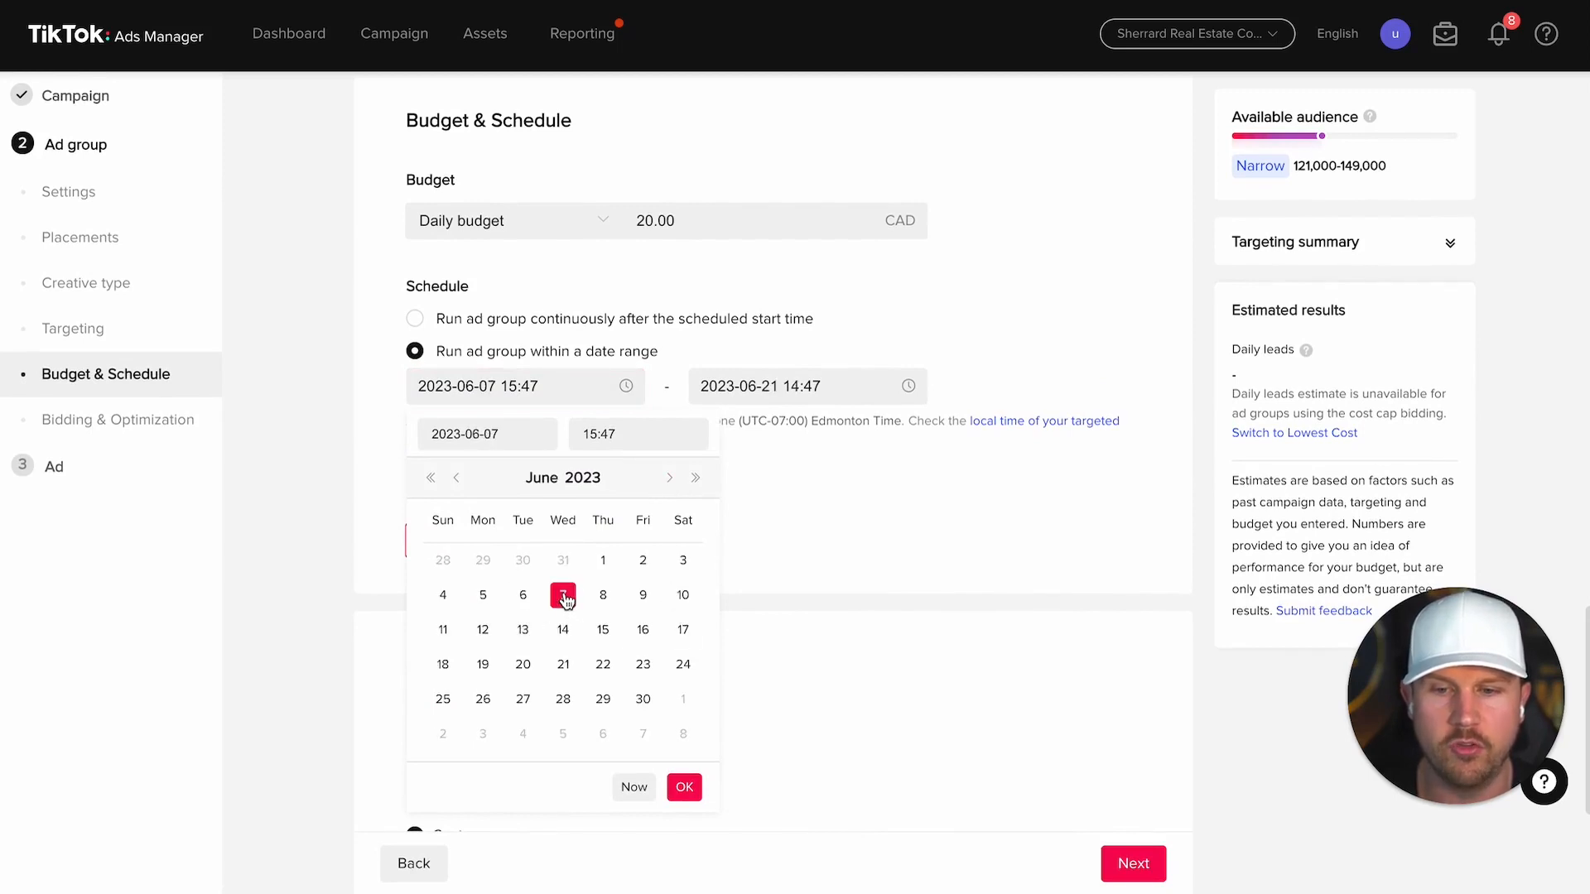
left_click(807, 388)
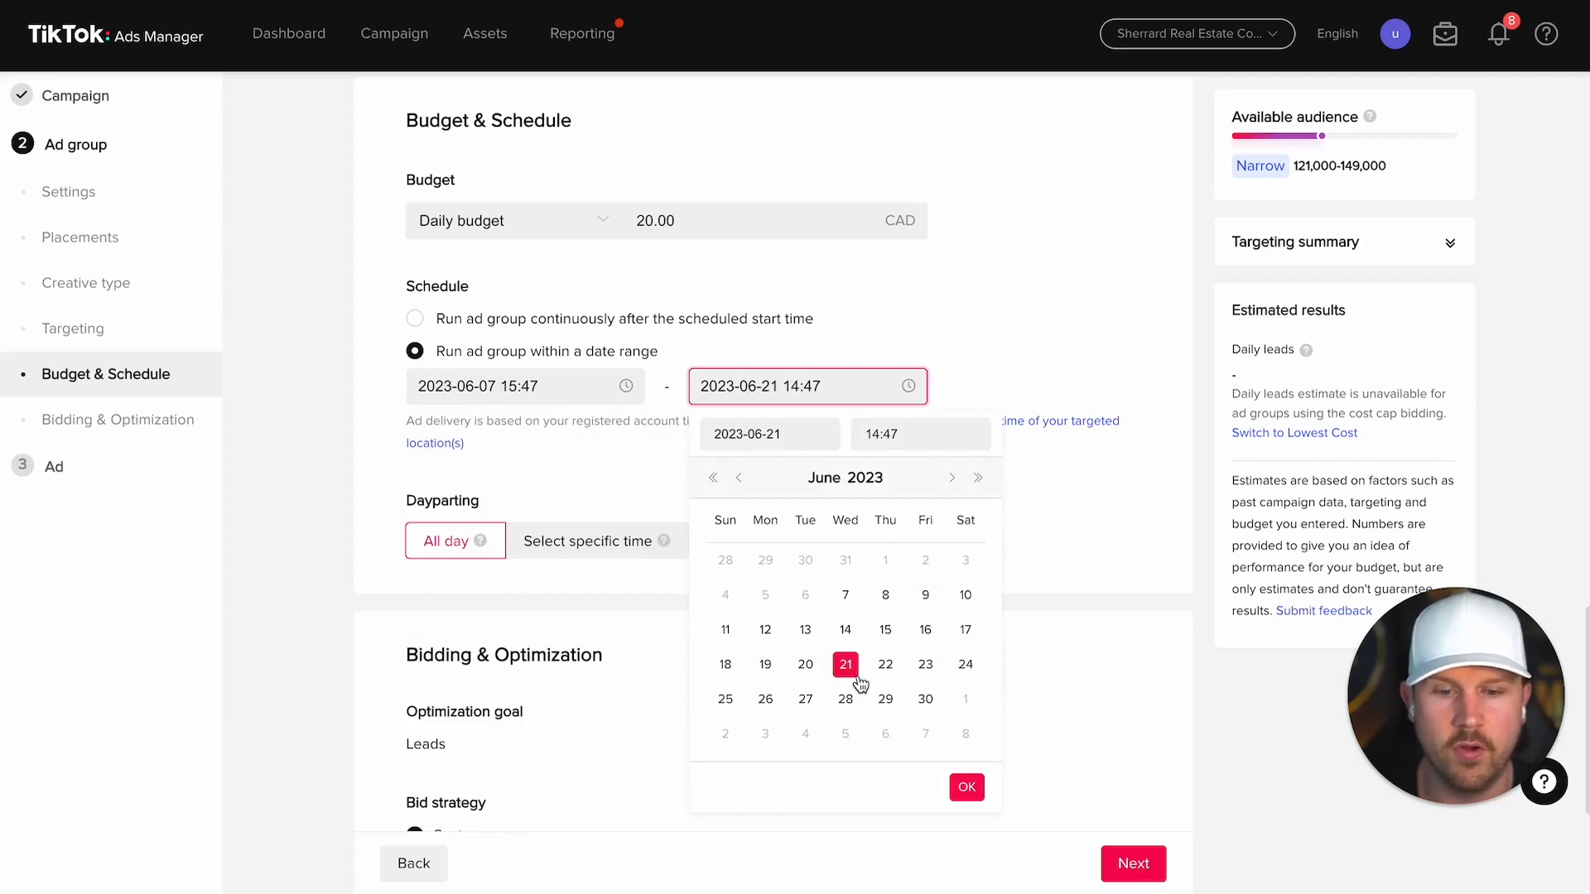
left_click(845, 702)
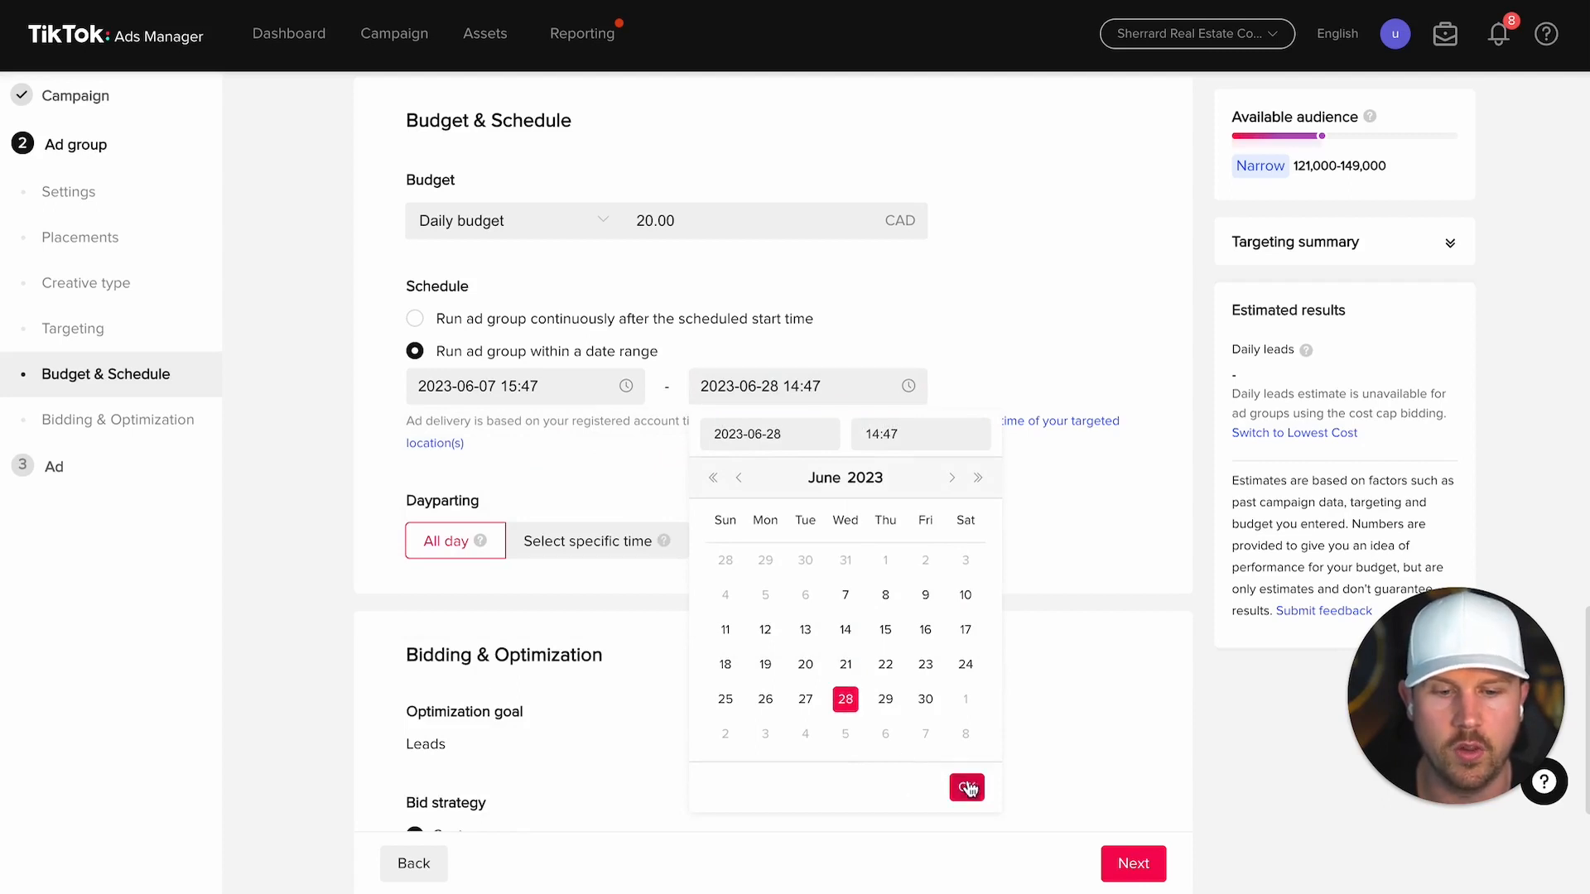
left_click(967, 788)
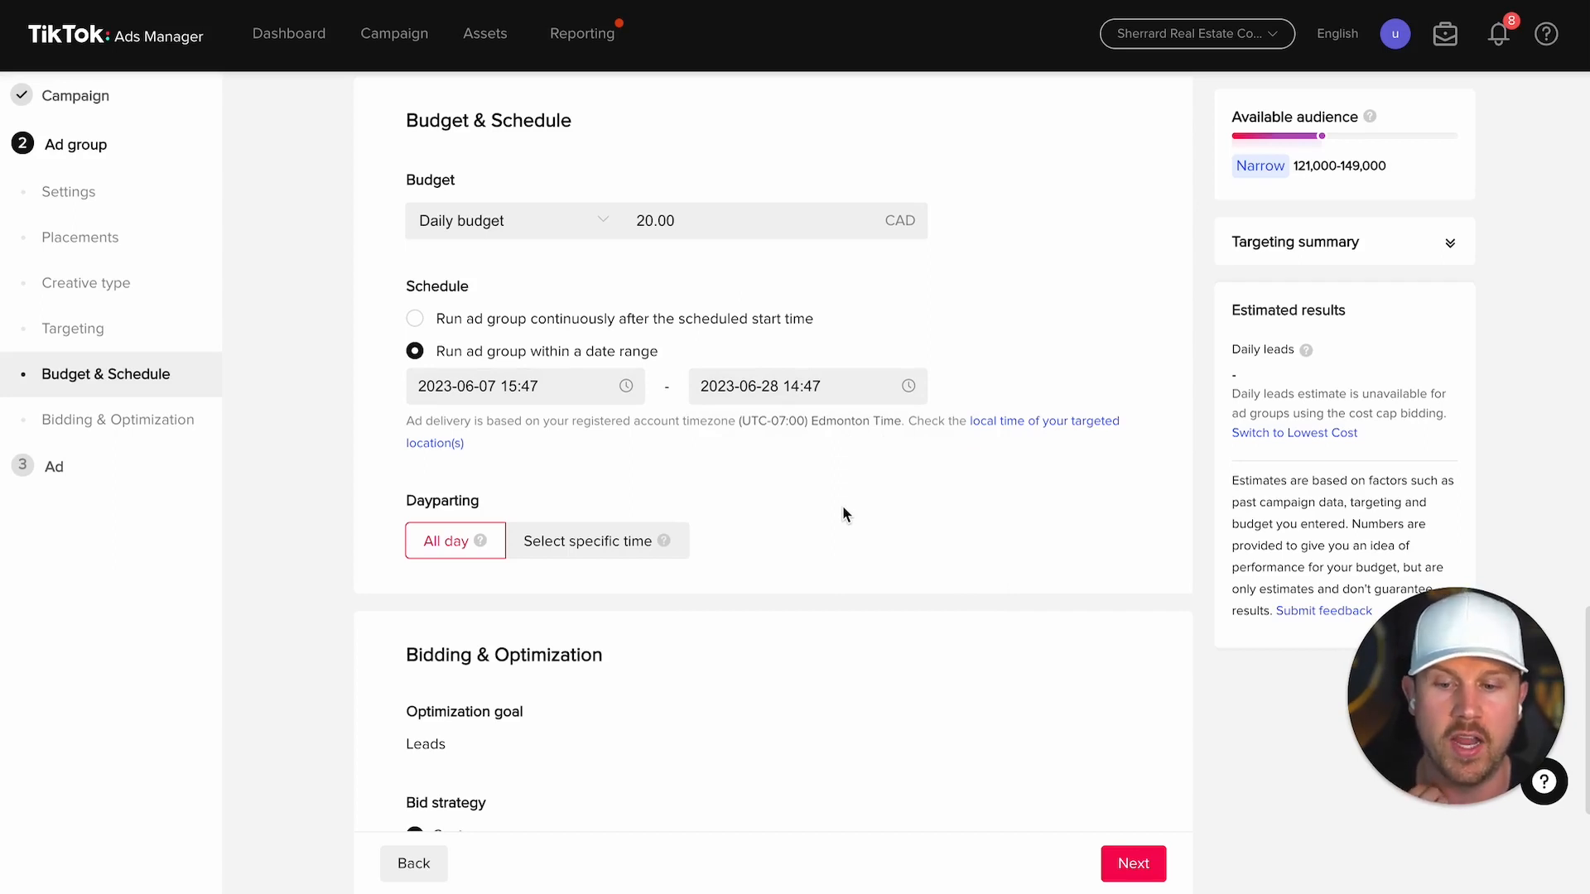
Step: Switch the ad group's bid strategy to Lowest cost
scroll(843, 506, "down", 4)
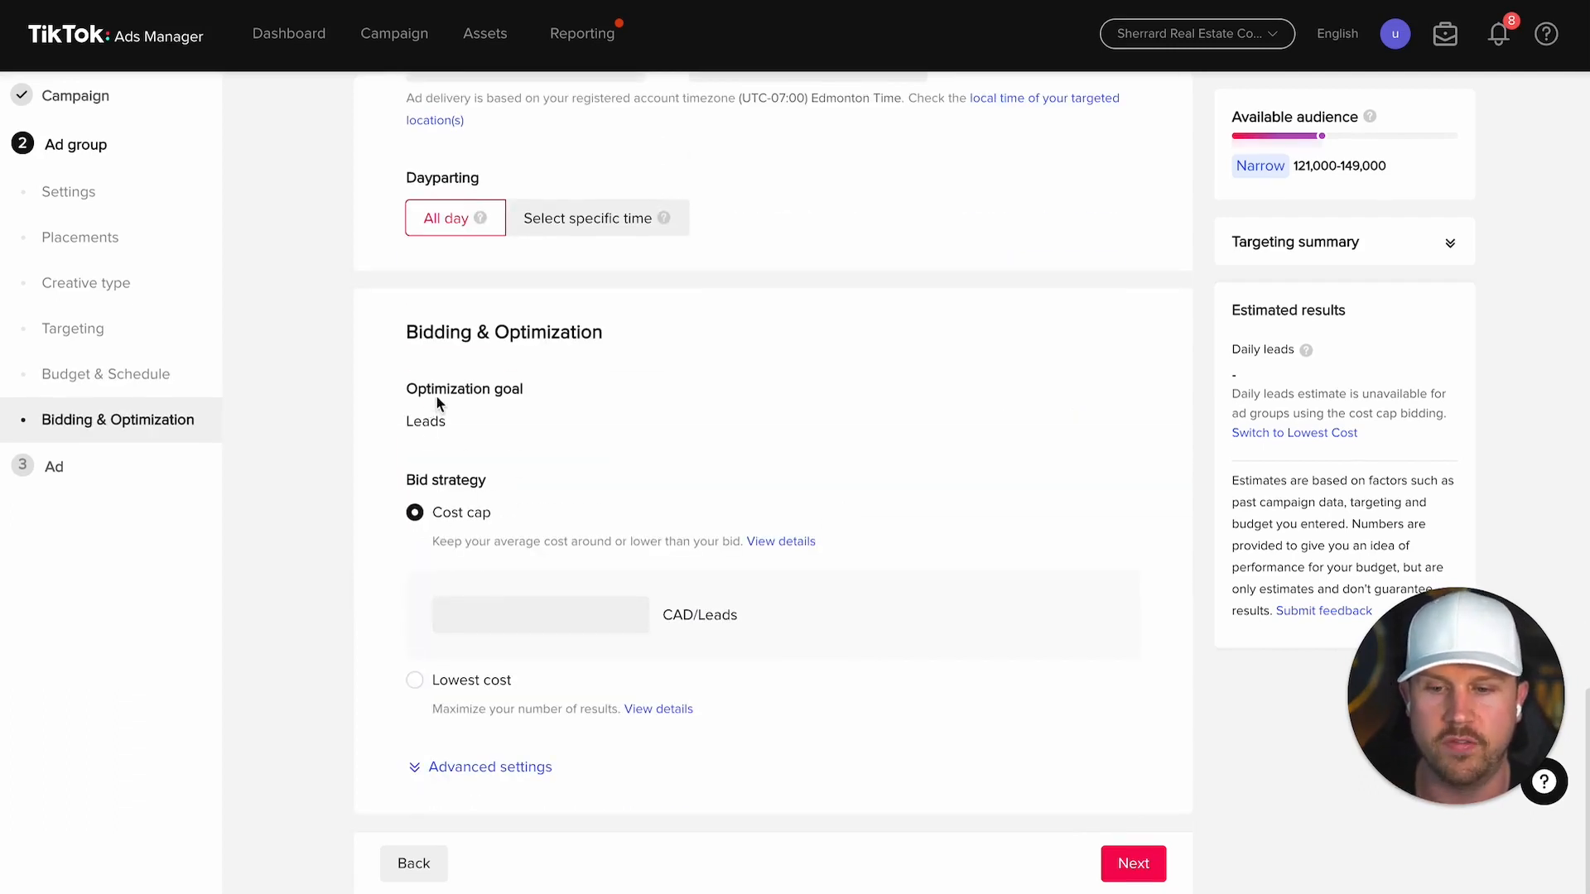
left_click_drag(409, 388, 585, 389)
left_click(584, 389)
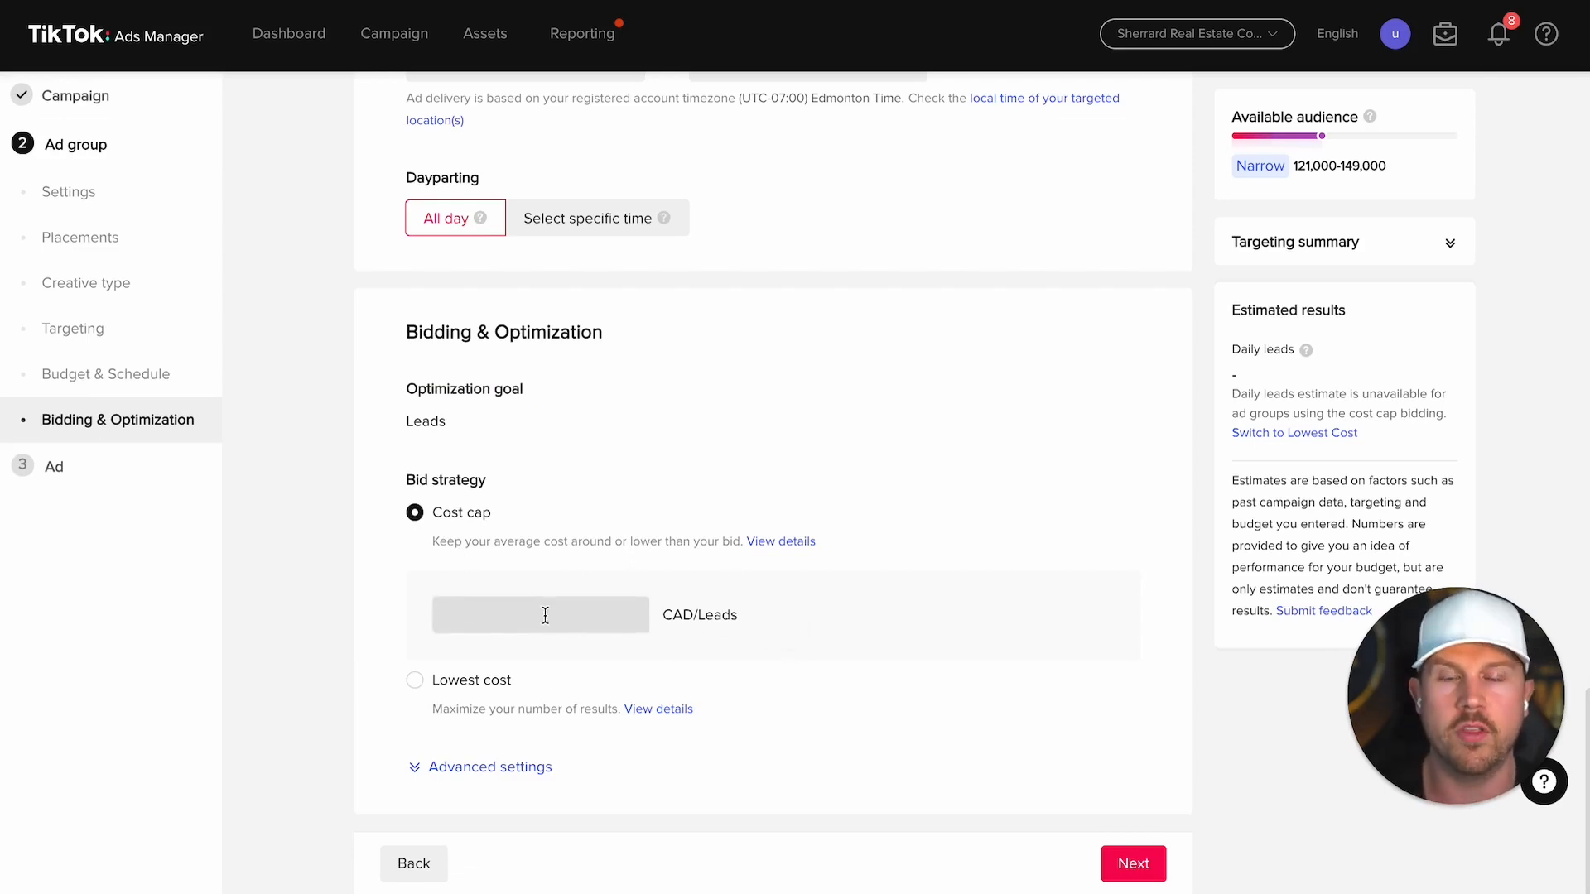
left_click(414, 683)
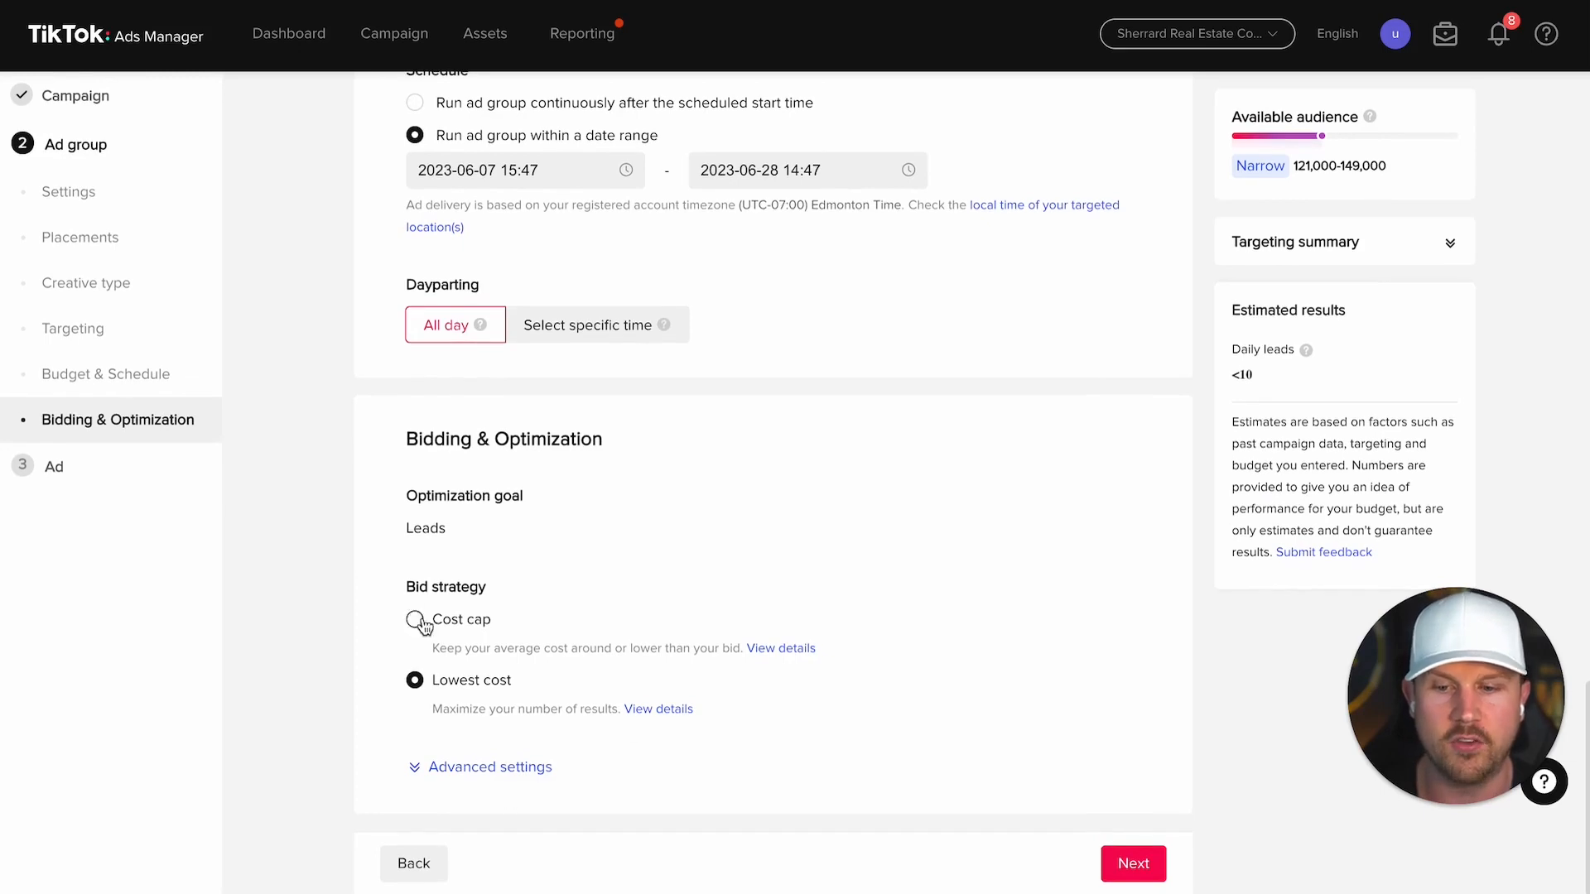
Step: Check the advanced bidding settings, then submit the ad group to reach the Ad step
left_click(501, 770)
scroll(505, 762, "down", 3)
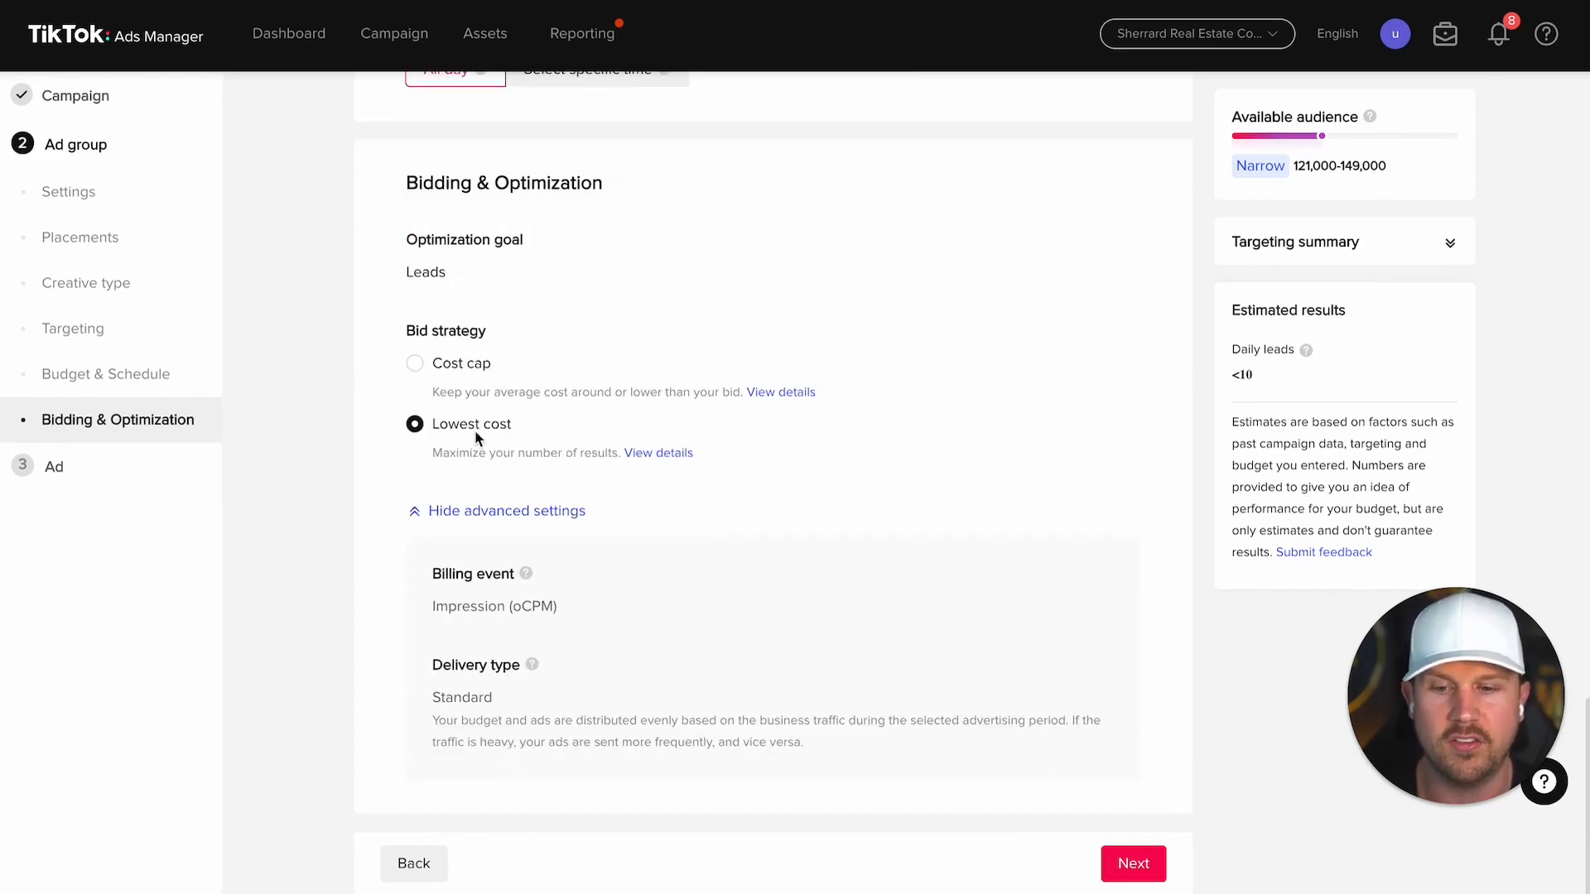
left_click(520, 508)
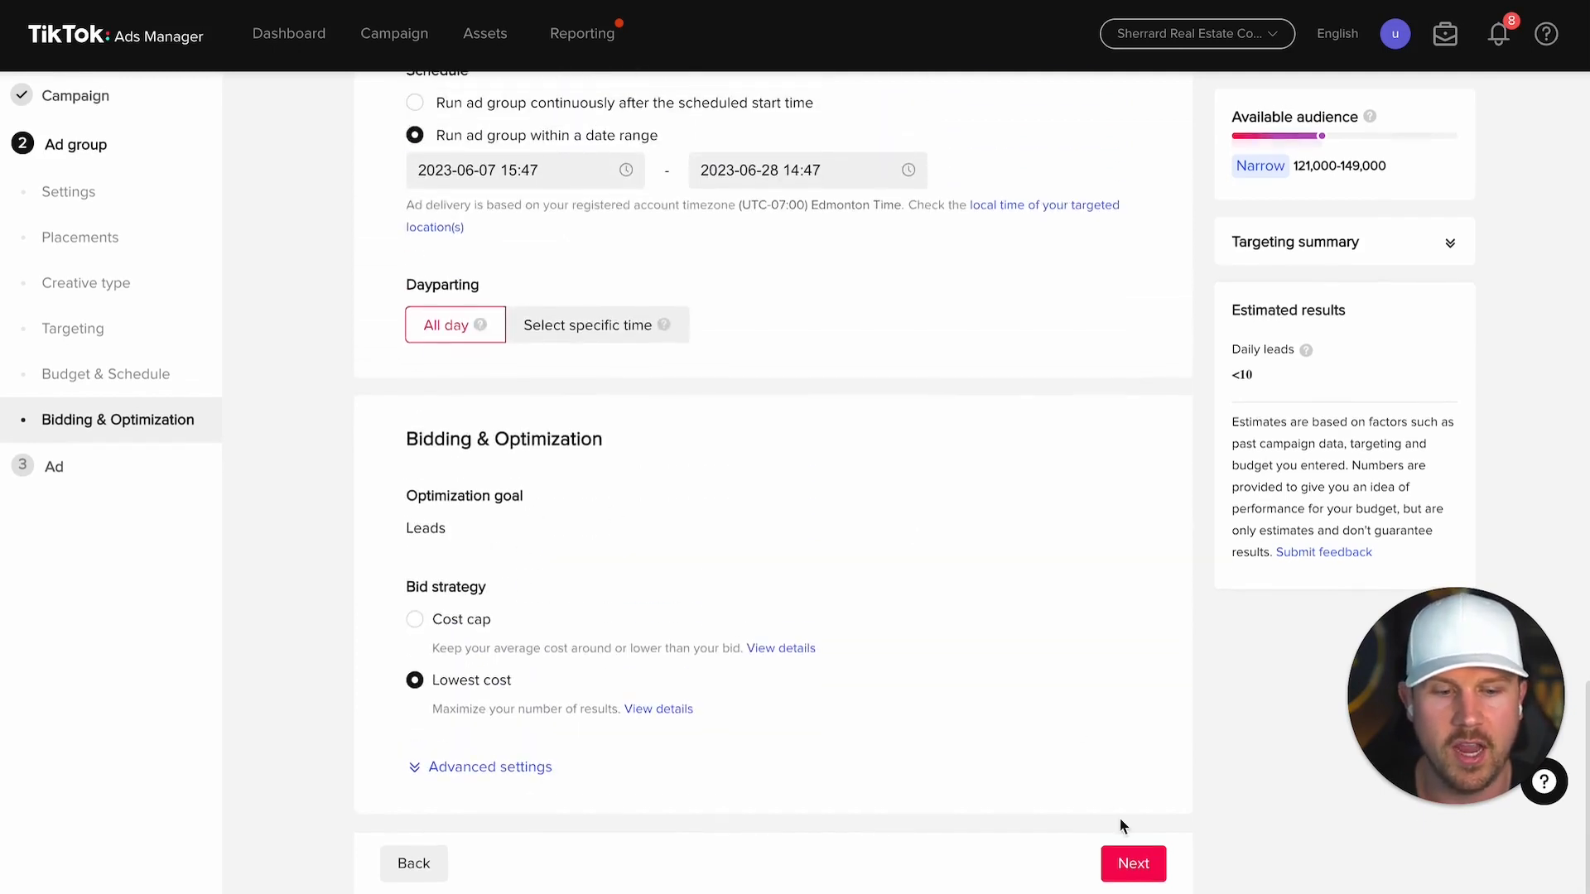
left_click(1134, 866)
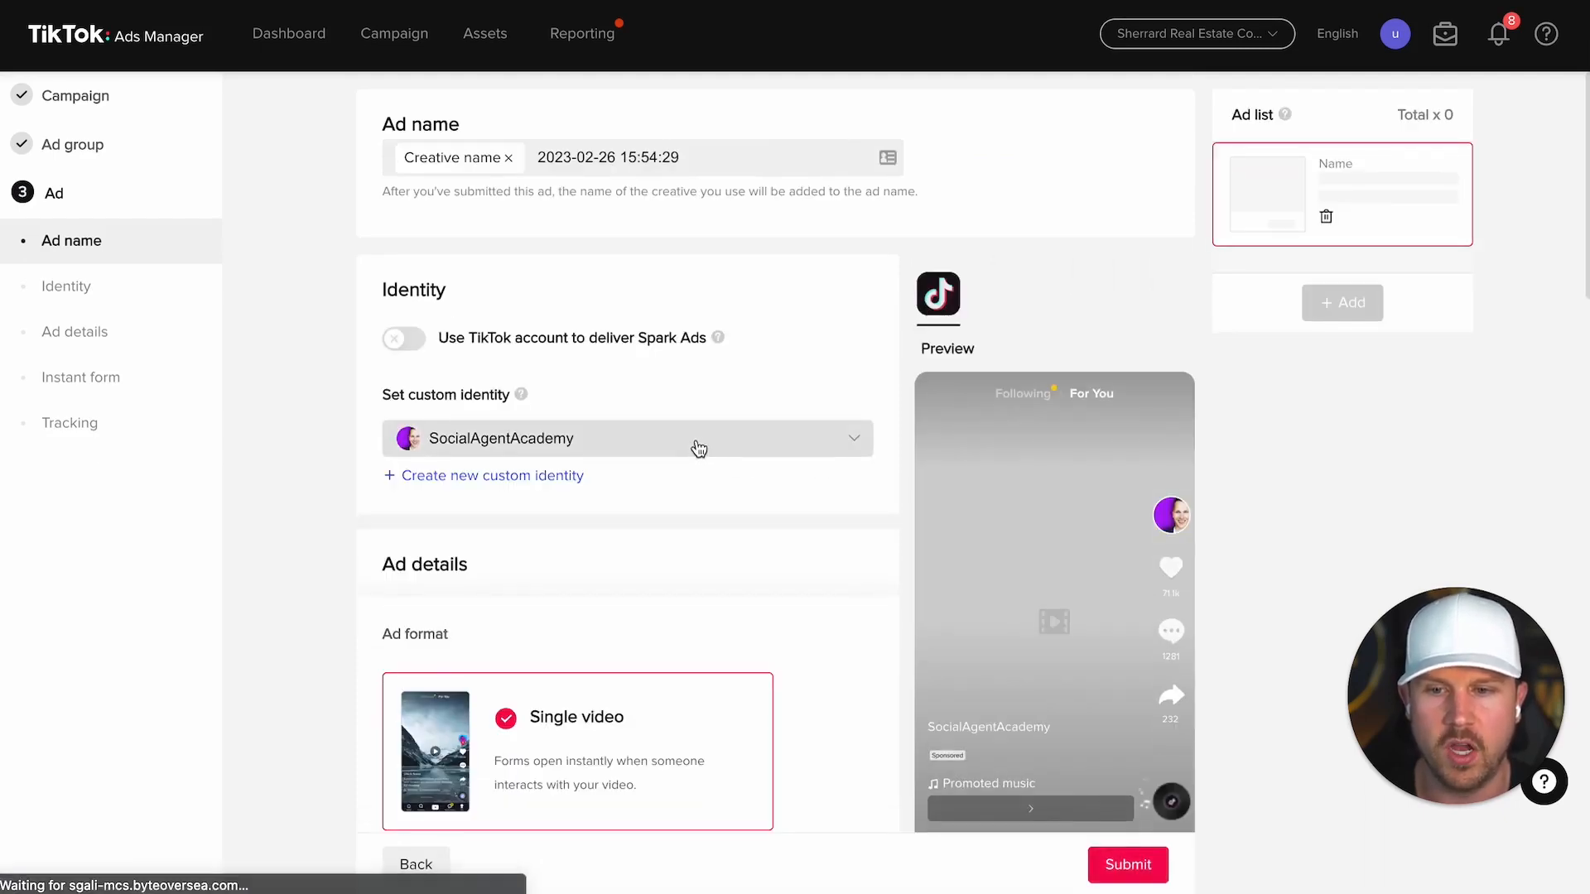
Step: Replace the auto-generated ad name with '3 Buying Tip is Calgary'
triple_click(656, 167)
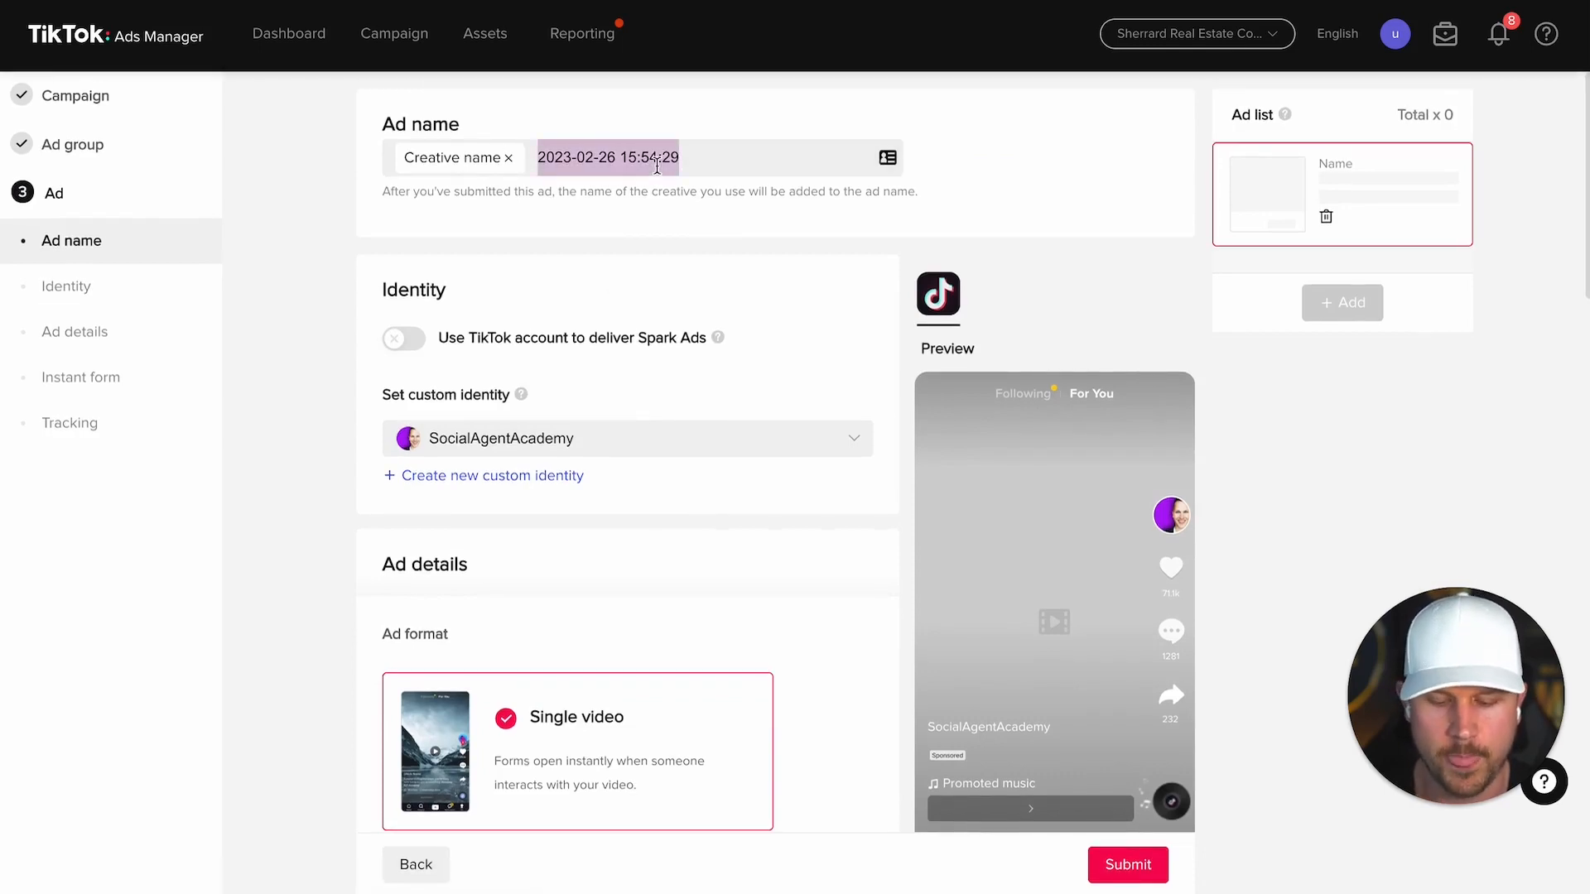
type("3 Buying Tip is ")
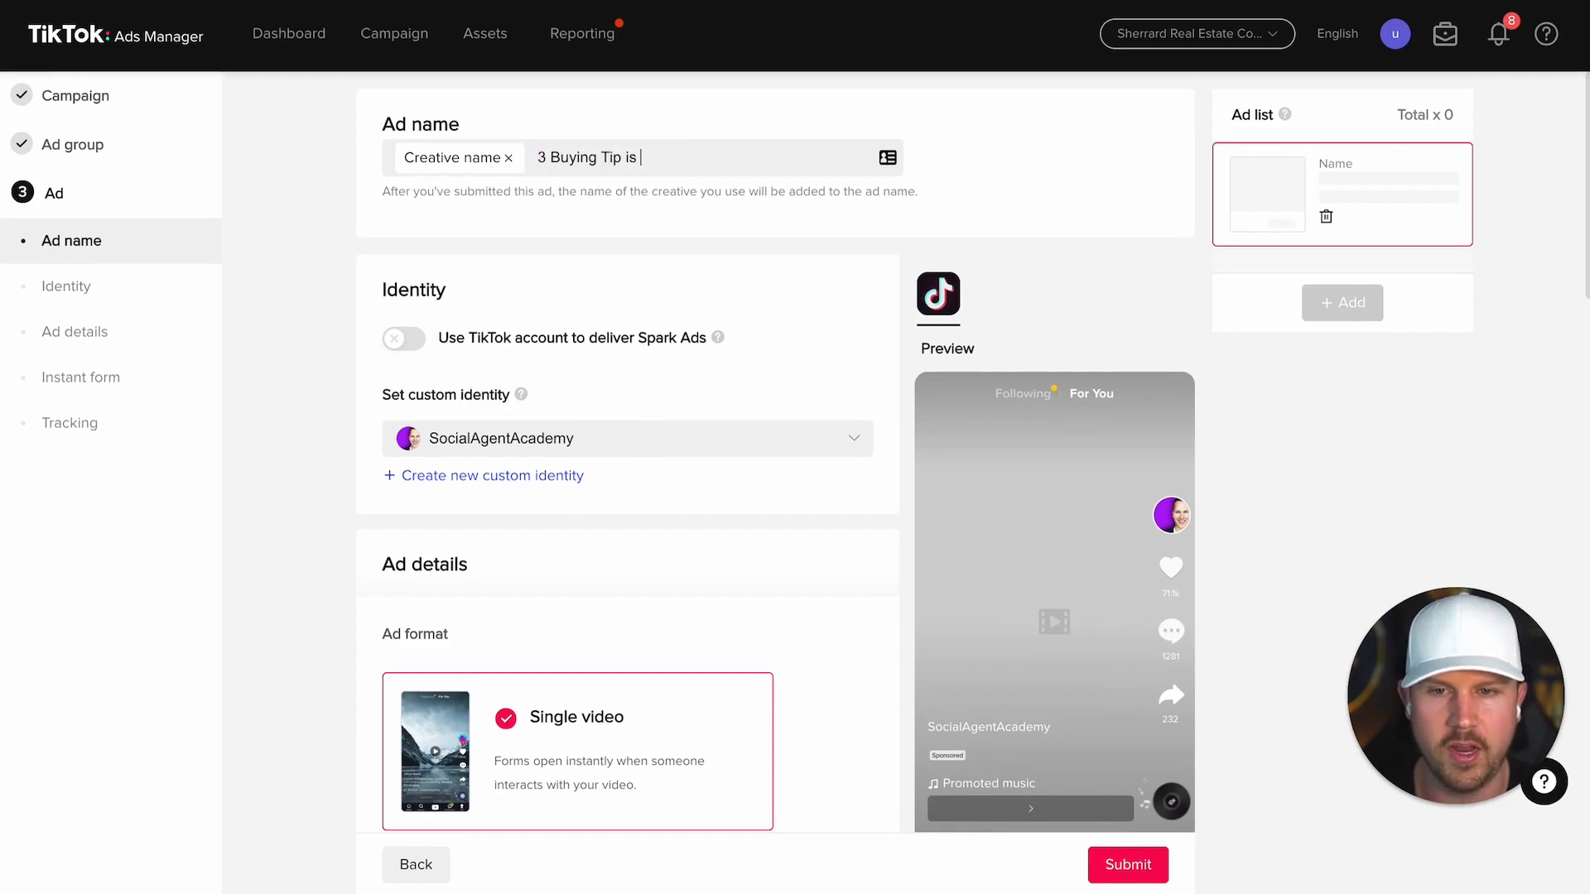
type("Calgary")
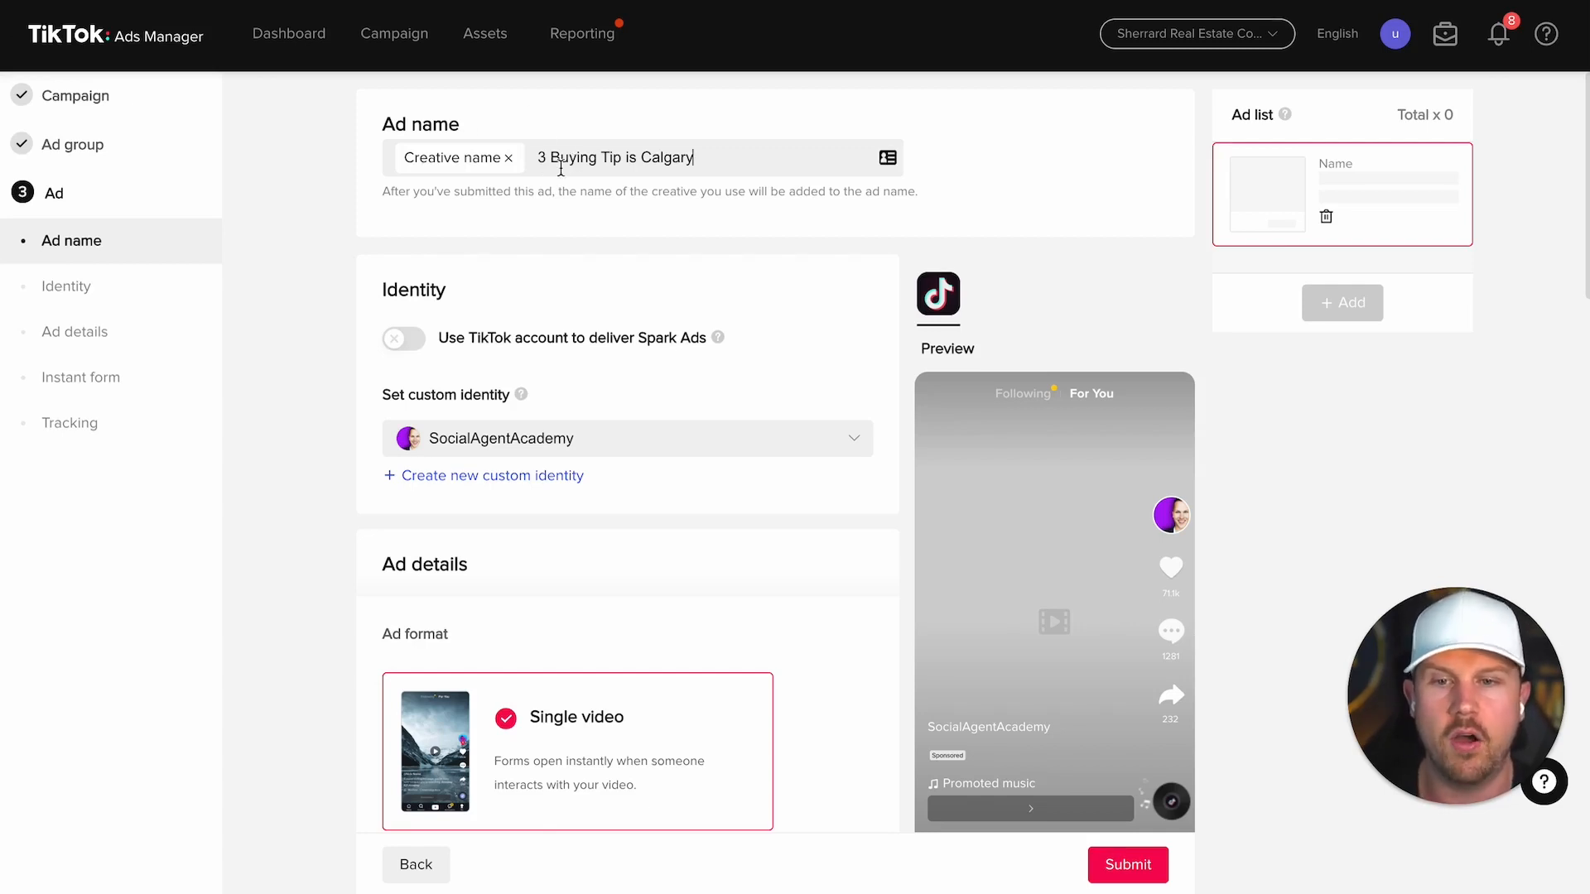
scroll(644, 212, "down", 1)
scroll(645, 212, "down", 3)
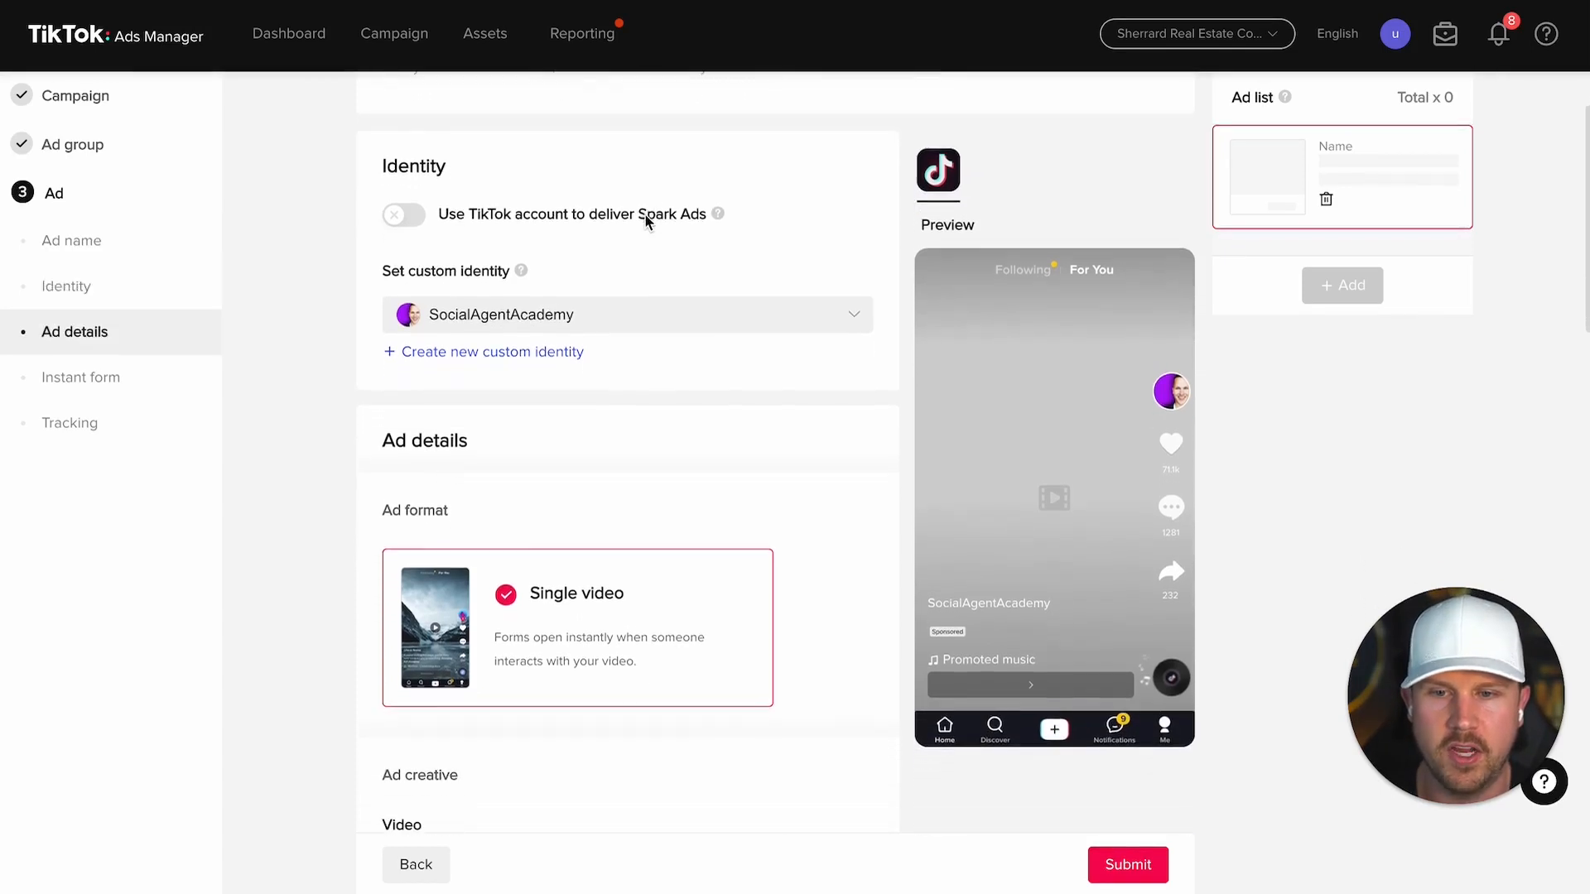
Step: Keep the current custom identity, cancelling the new custom identity dialog
left_click(604, 315)
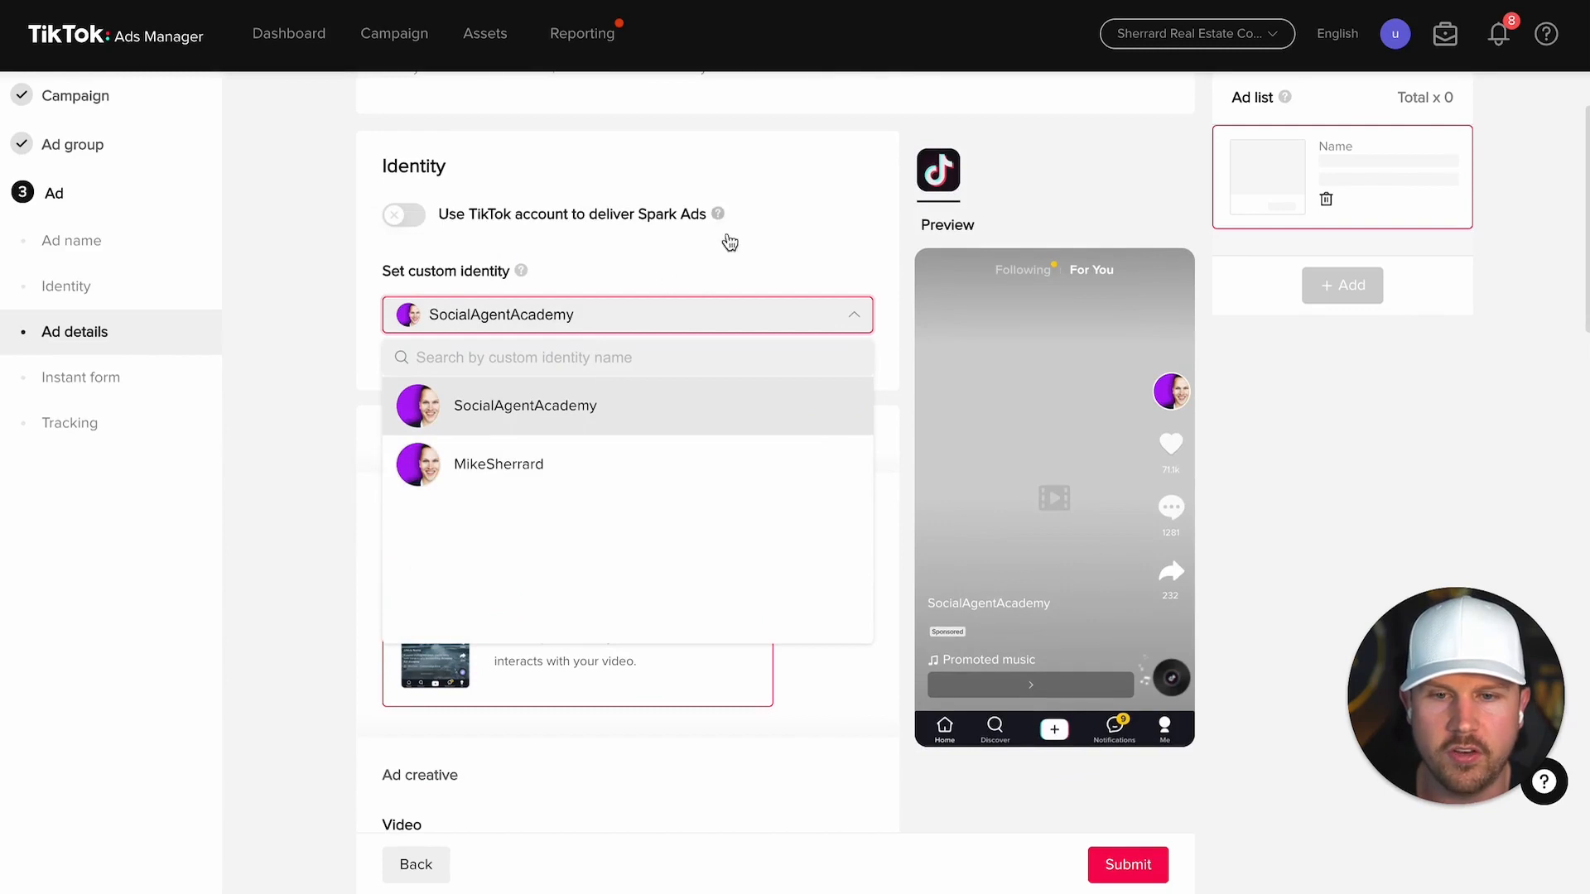
mouse_move(719, 215)
left_click(334, 280)
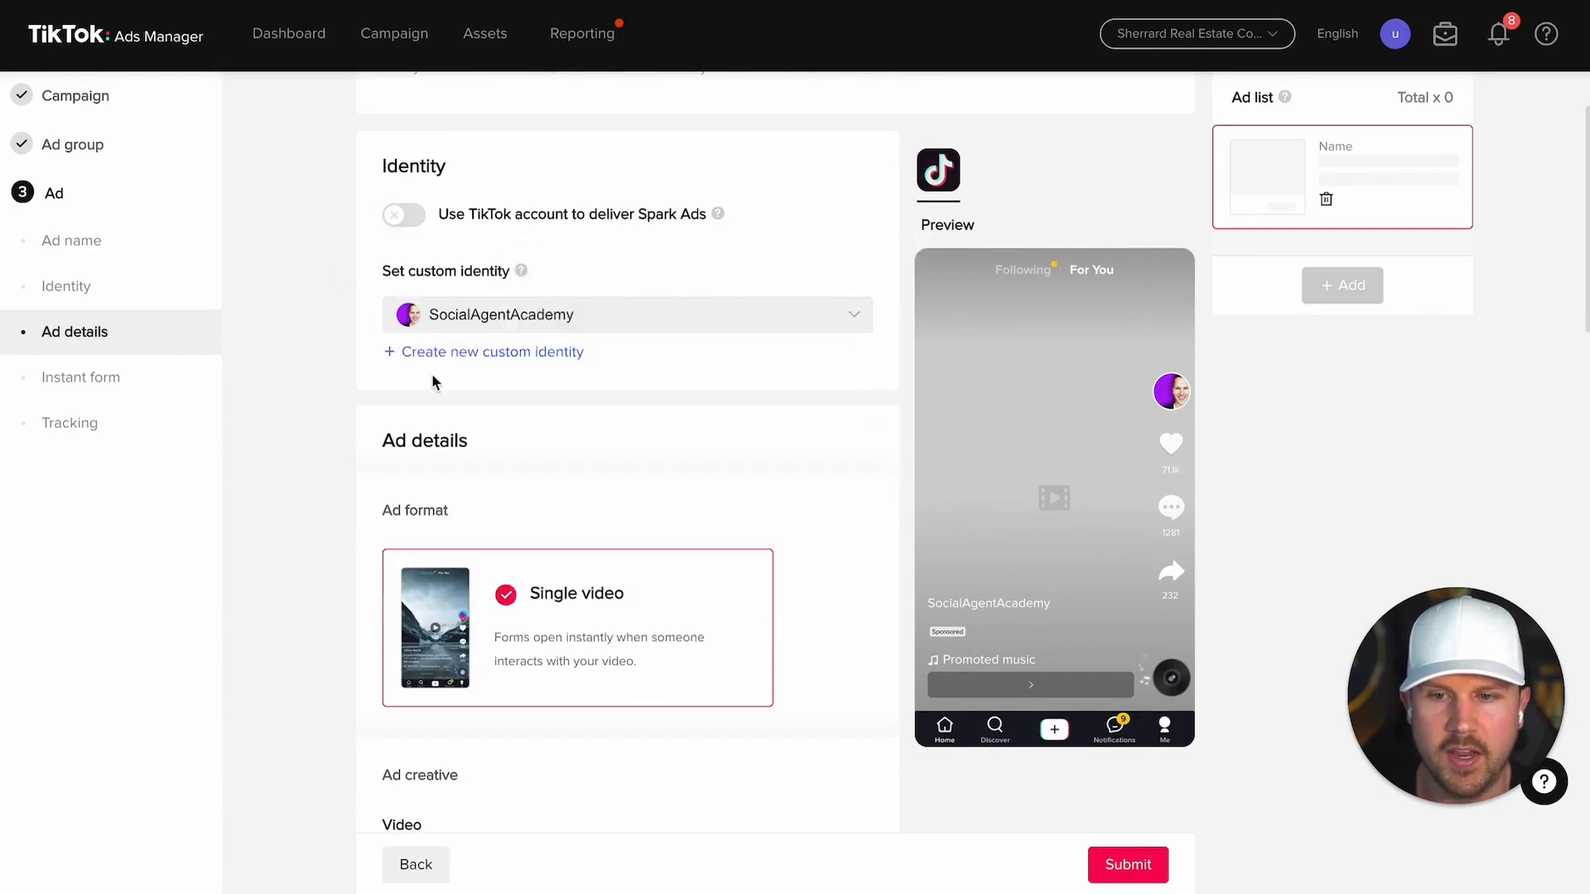
scroll(432, 376, "down", 3)
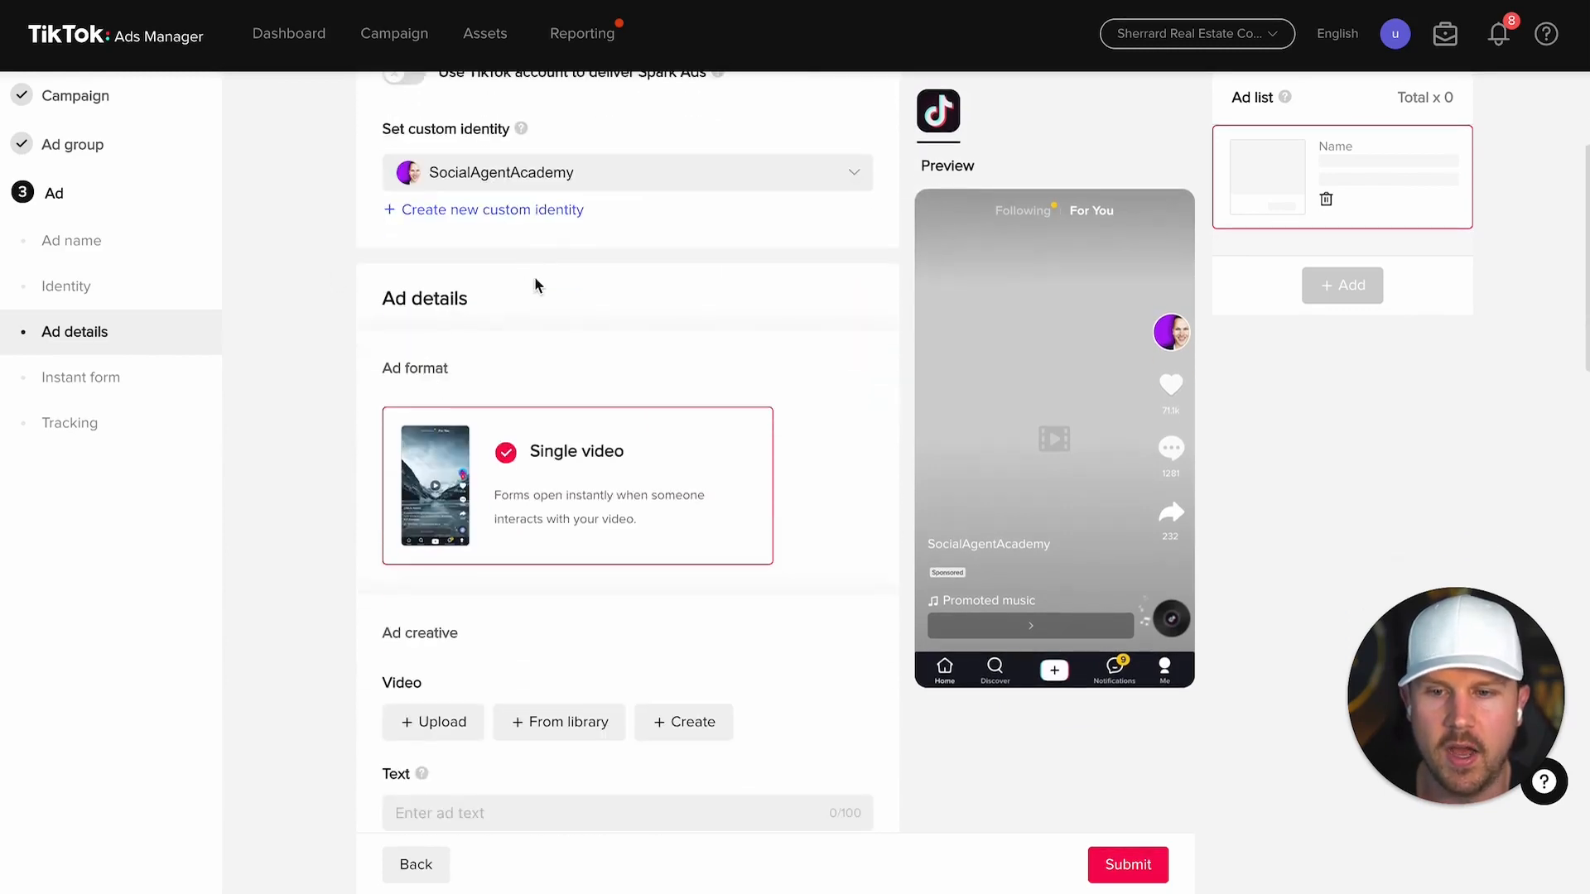
left_click(507, 210)
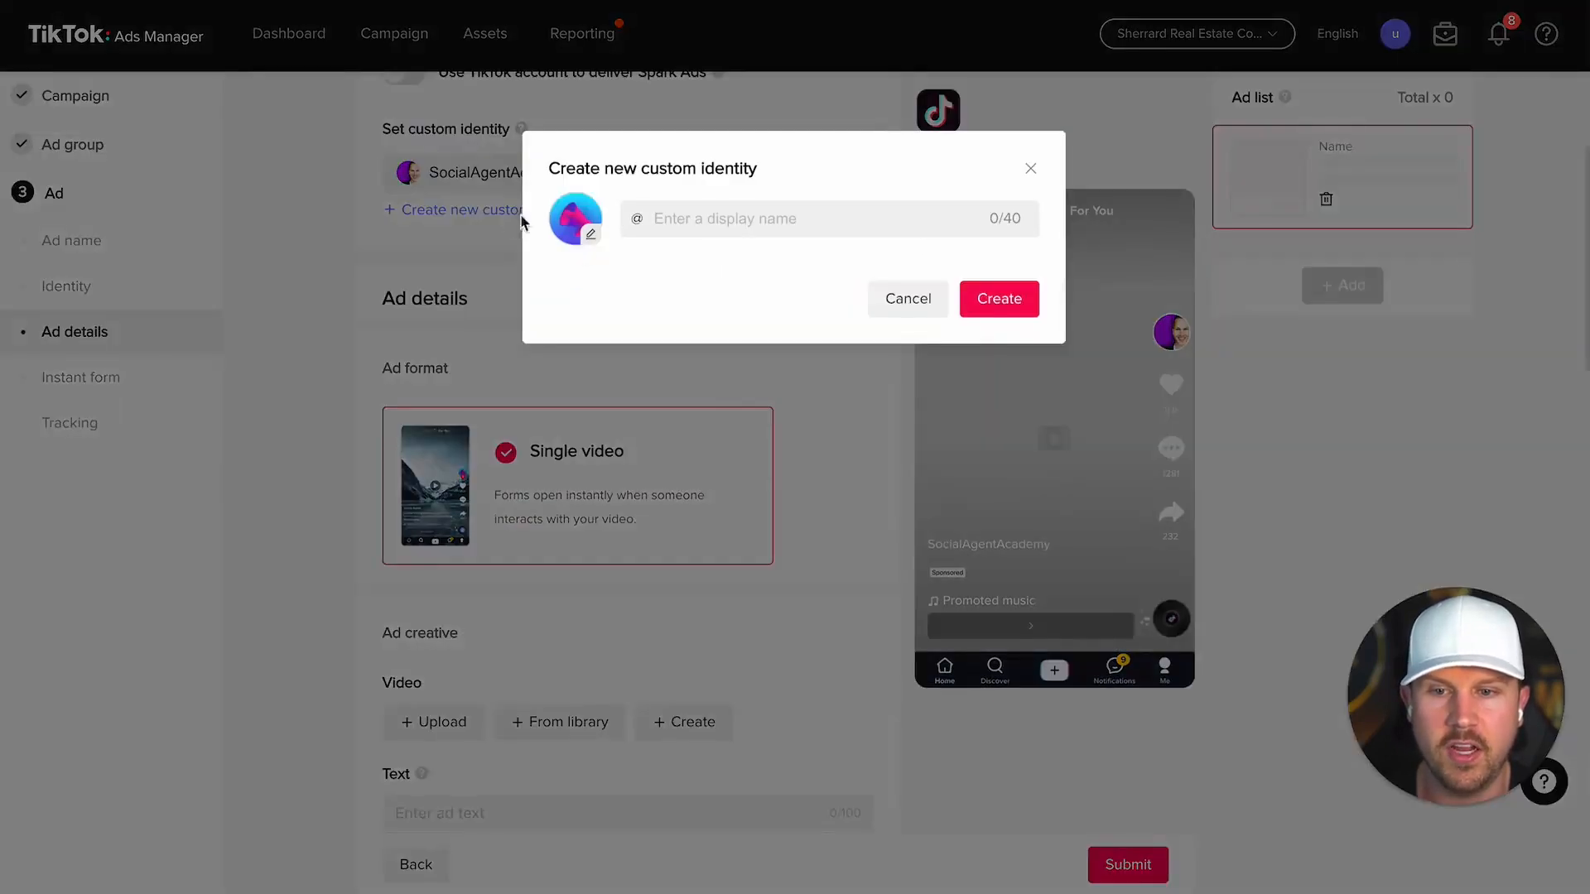
left_click(914, 303)
Step: Open the video library under Ad creative
scroll(580, 397, "down", 2)
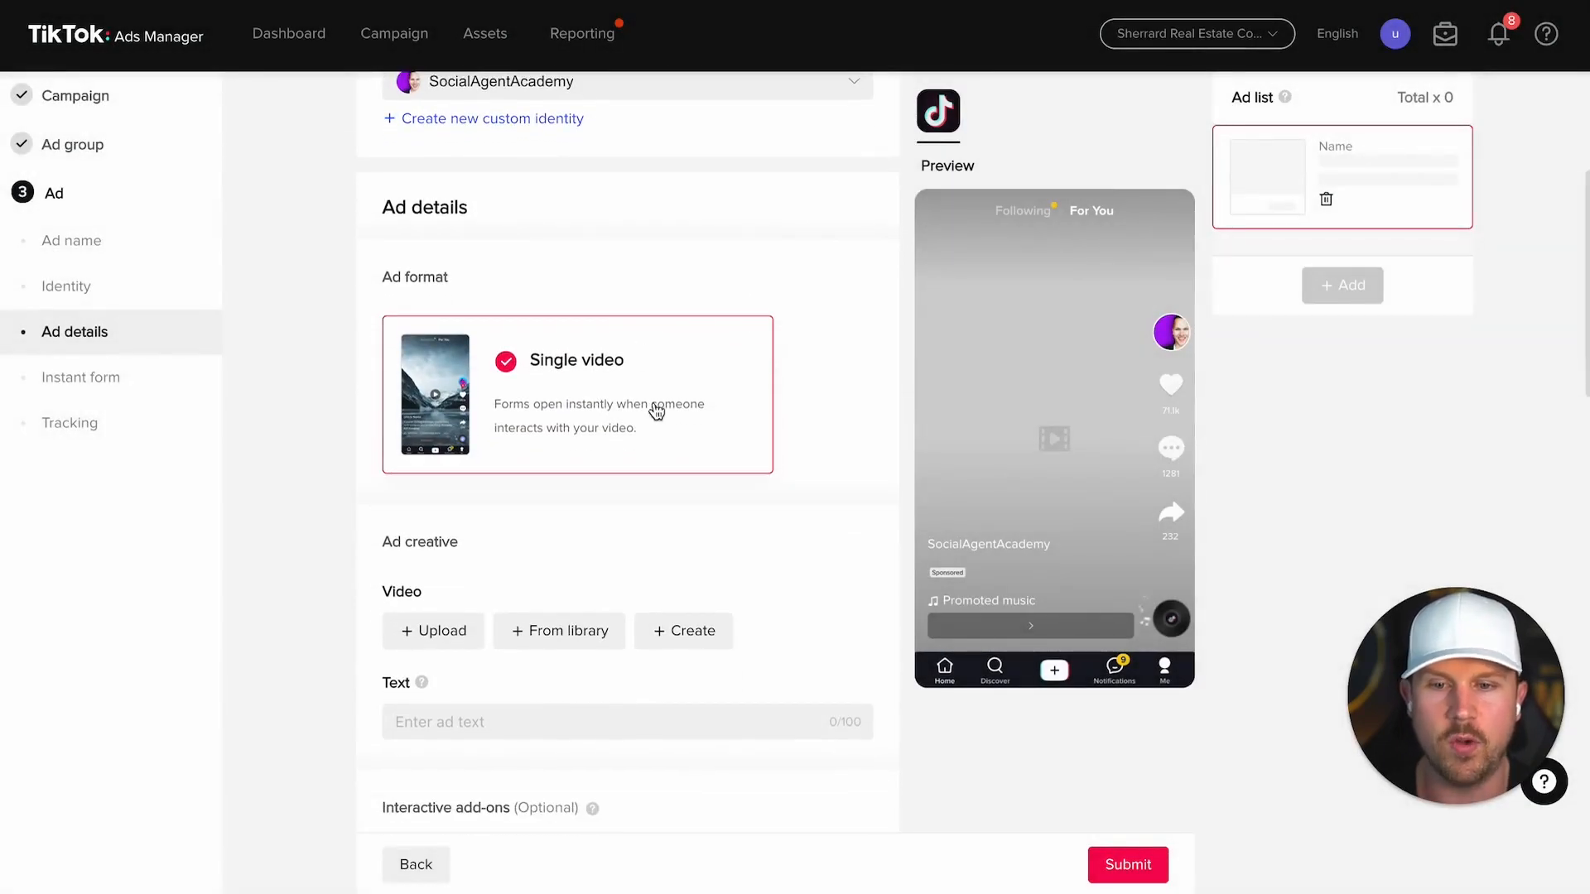
scroll(652, 412, "down", 4)
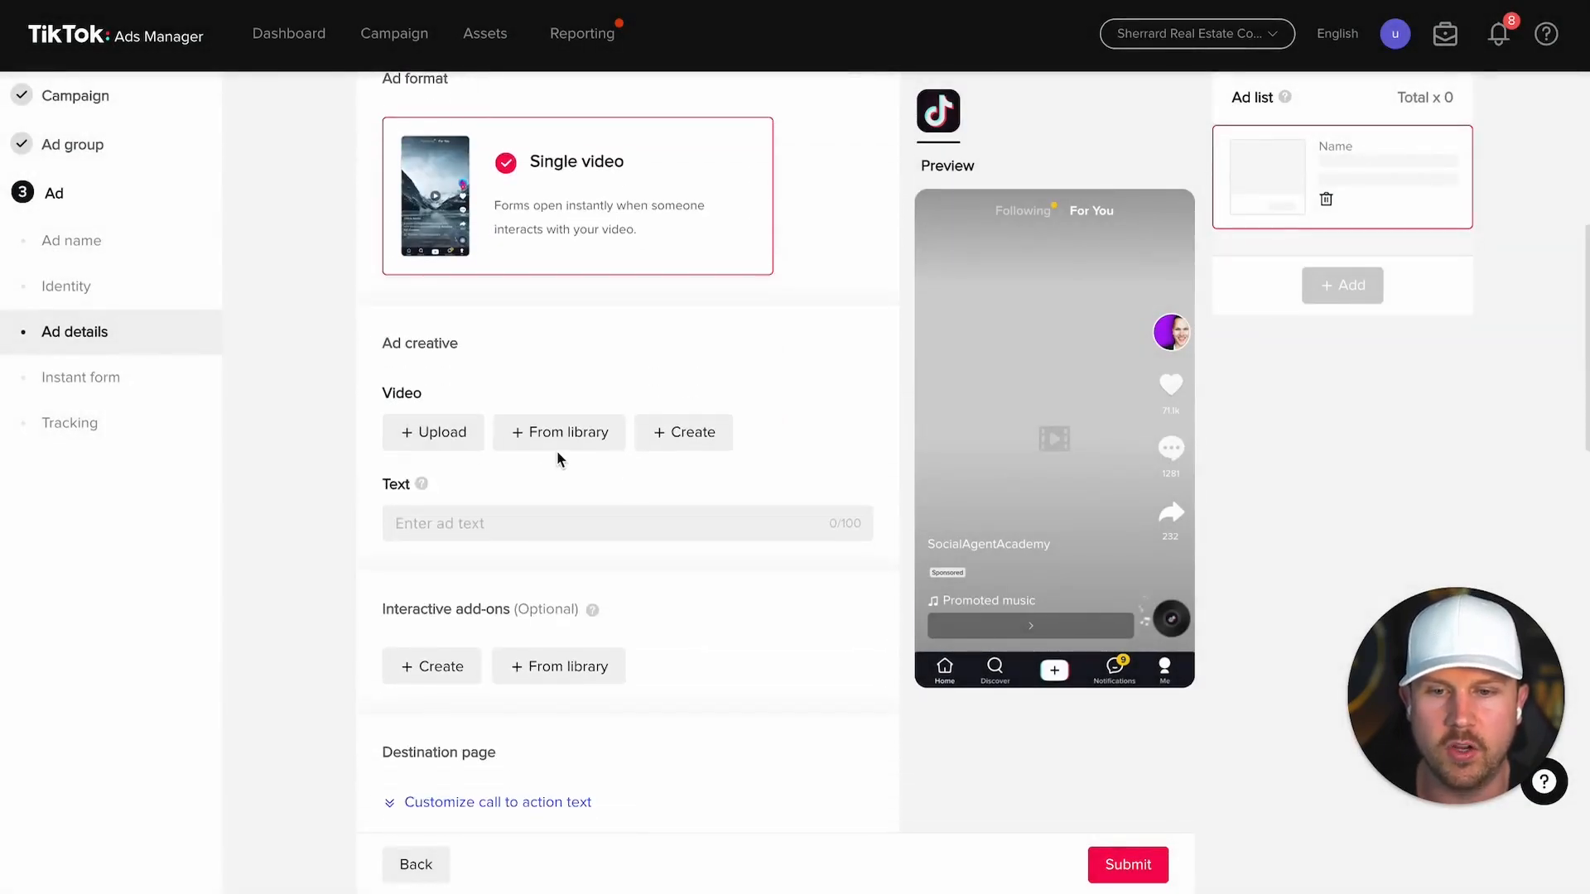
left_click(569, 433)
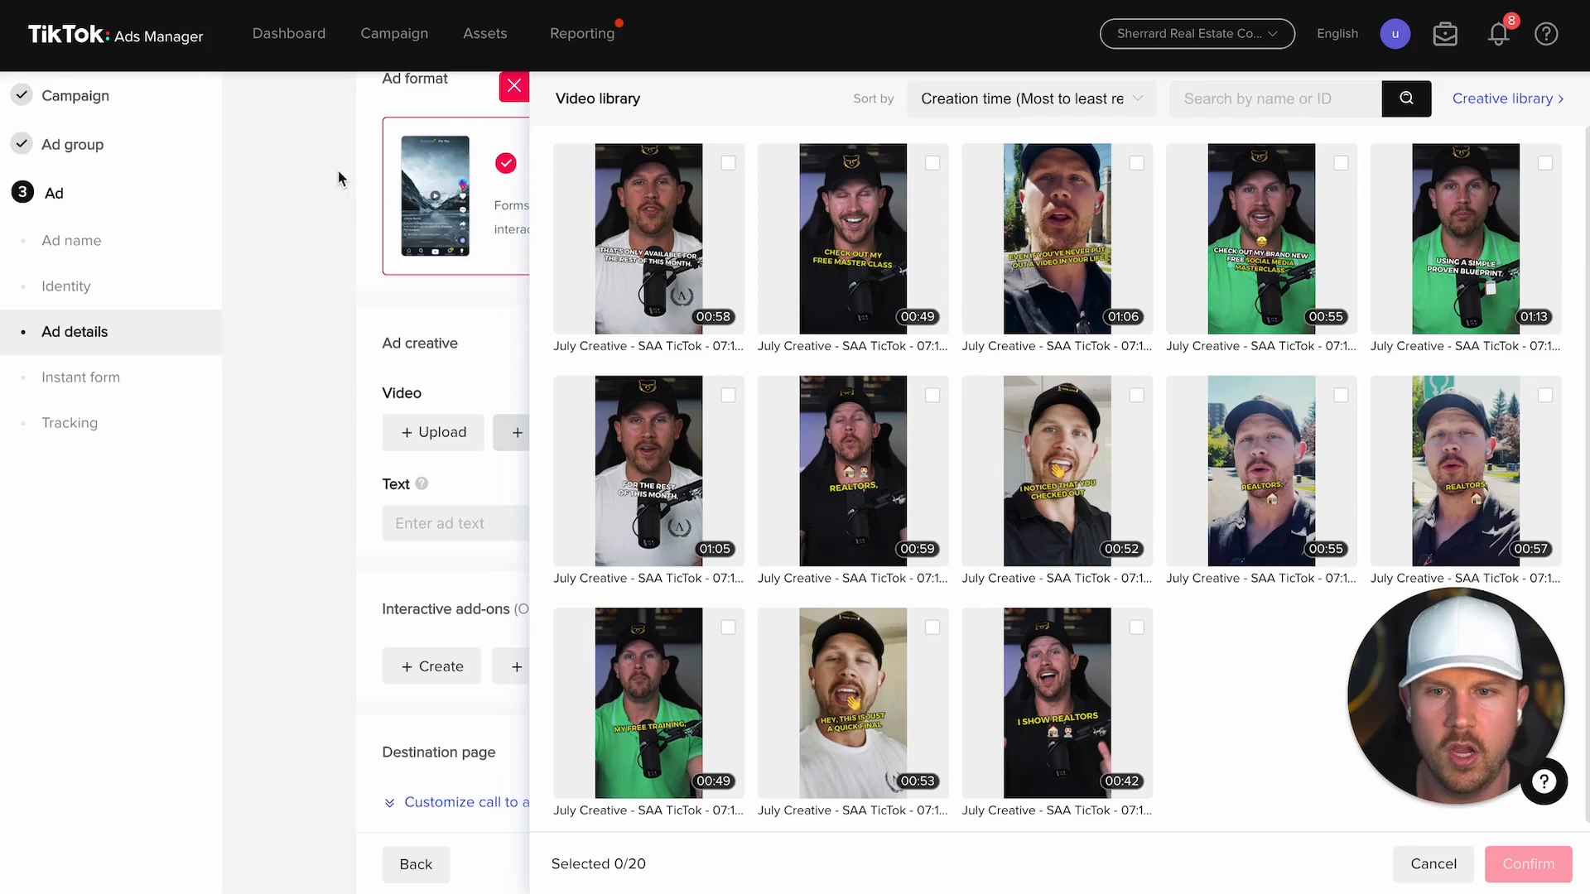
Step: Upload the 35-second 720×1280 TikTok .MOV video from the computer as the ad creative
left_click(512, 89)
left_click(439, 431)
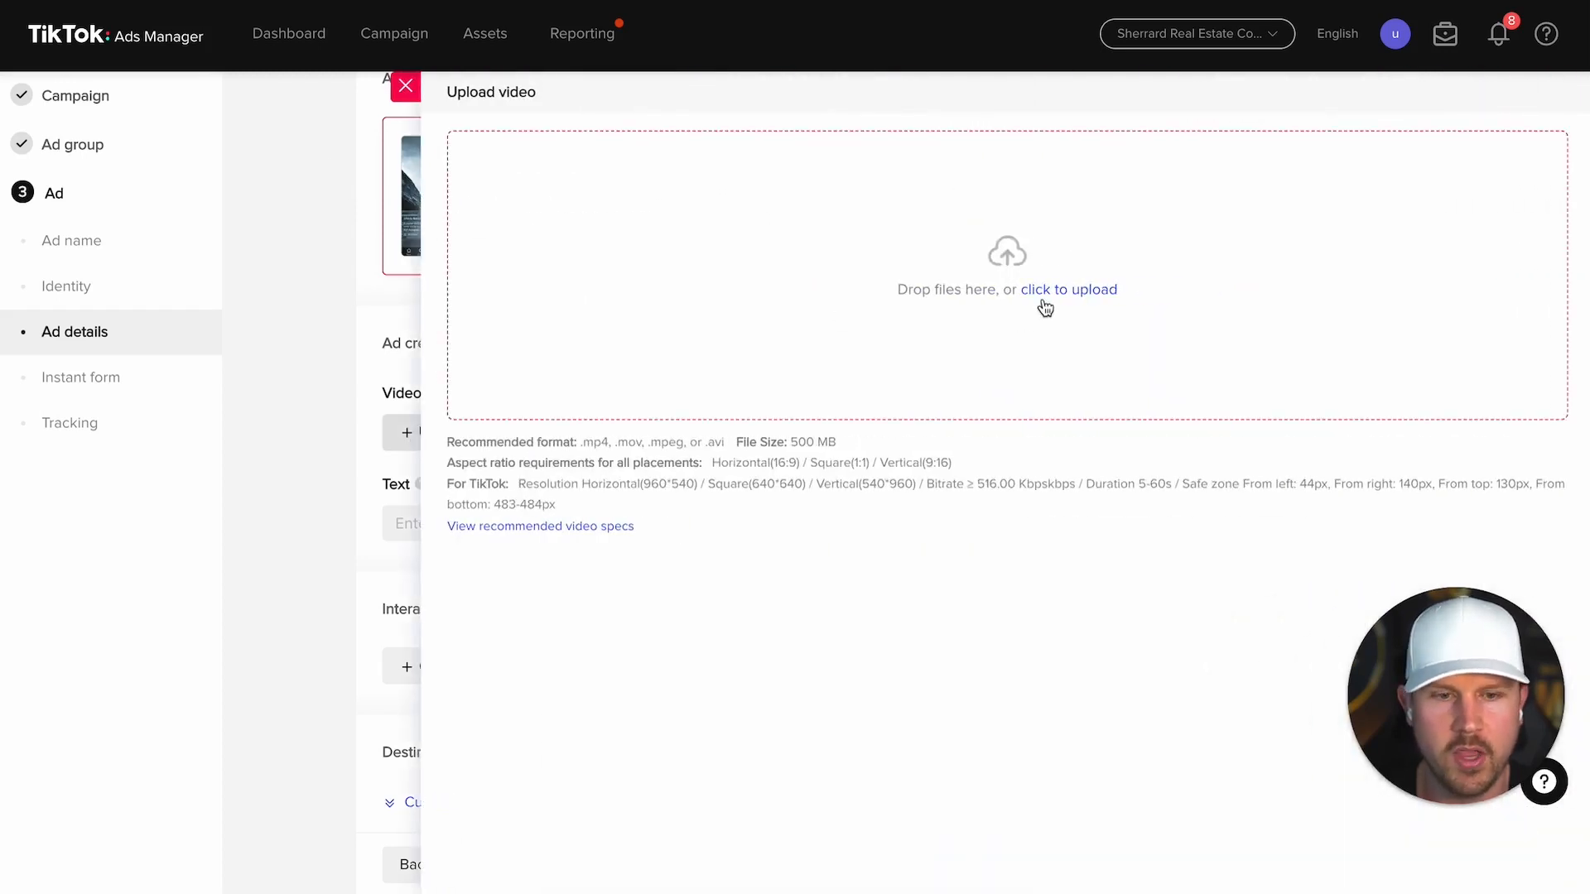
left_click(1027, 291)
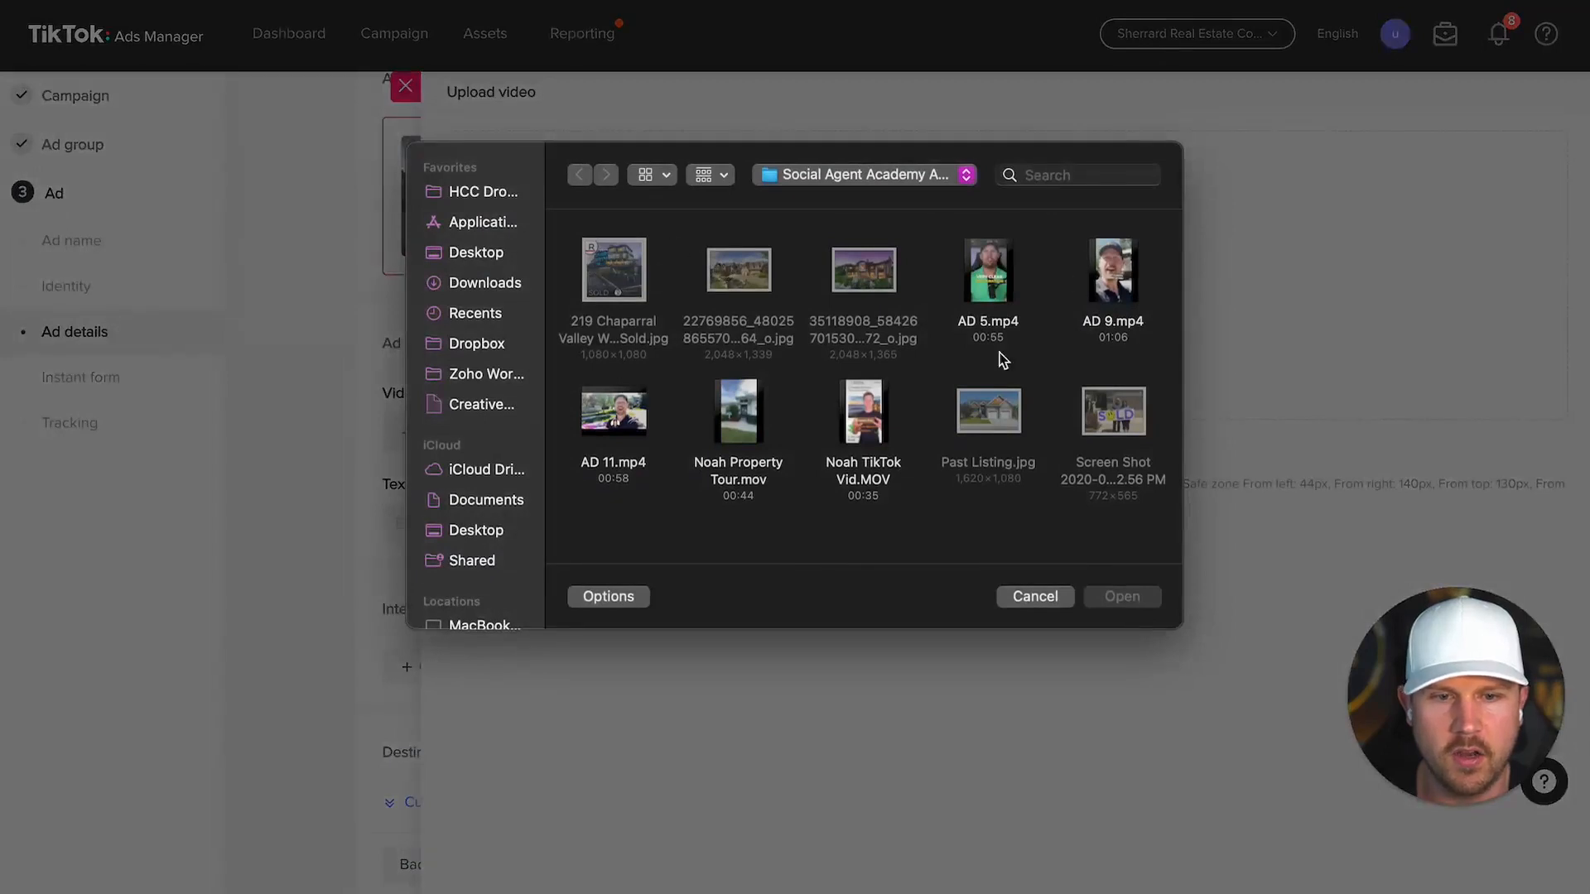
left_click(871, 439)
key("Return")
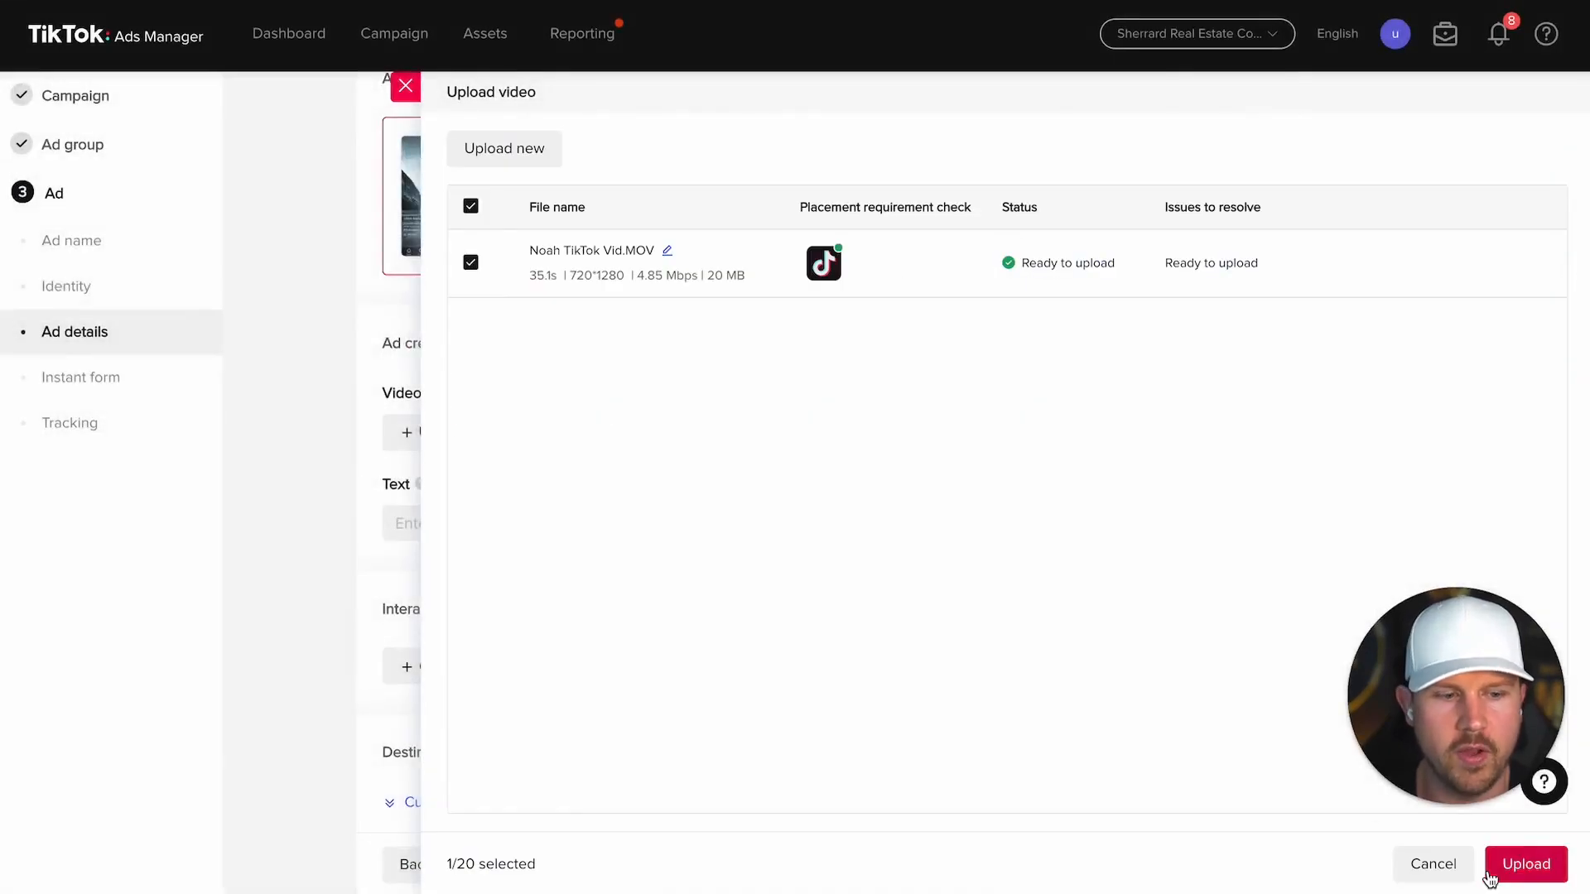
left_click(1515, 865)
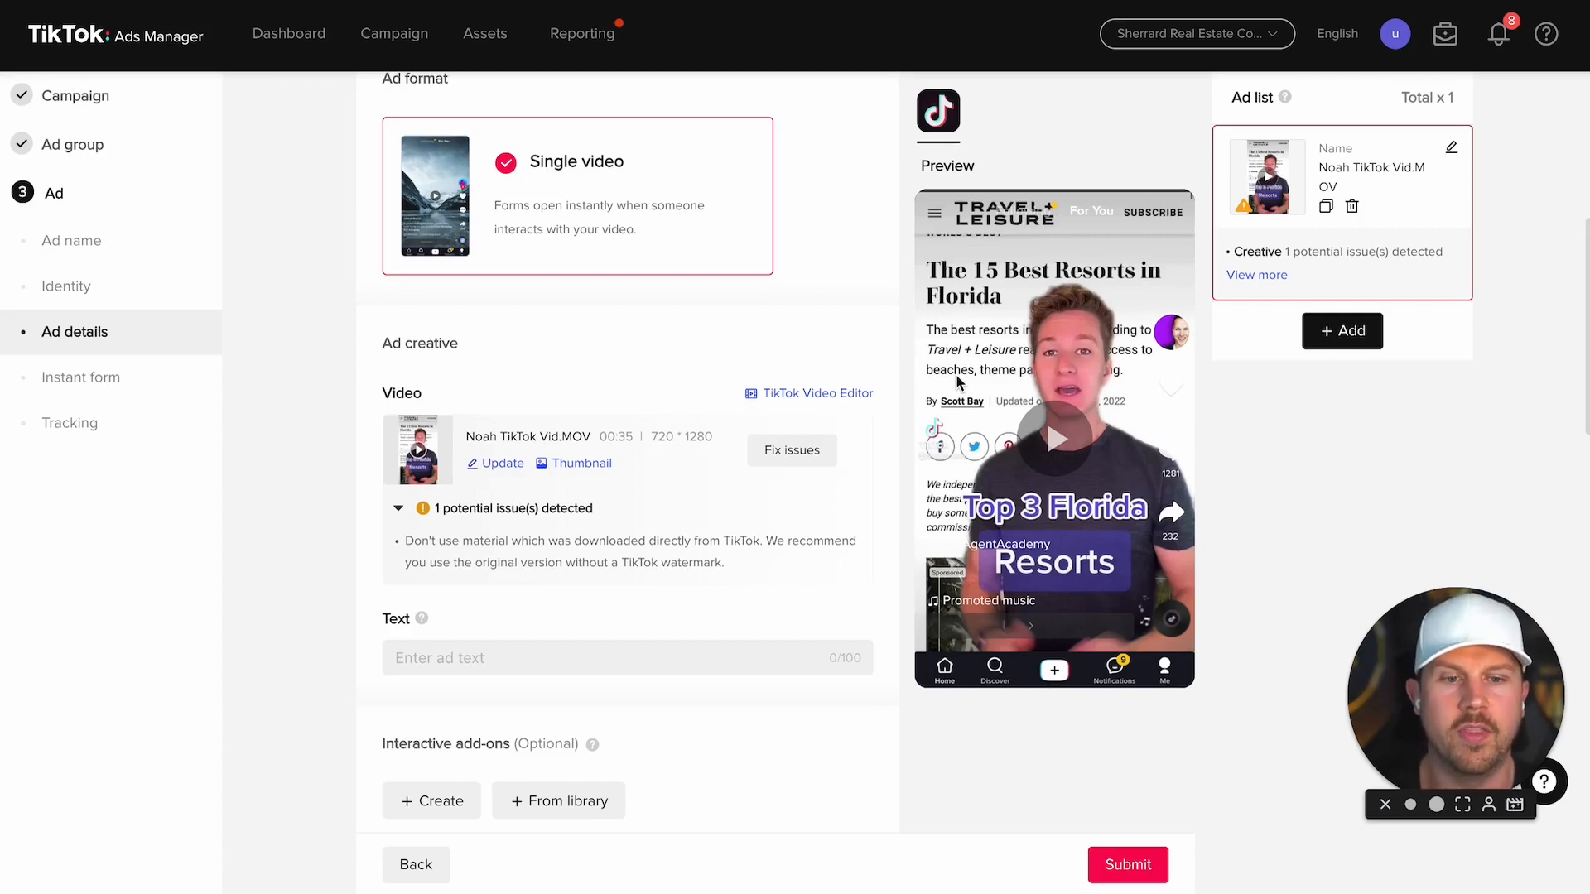
left_click(1054, 446)
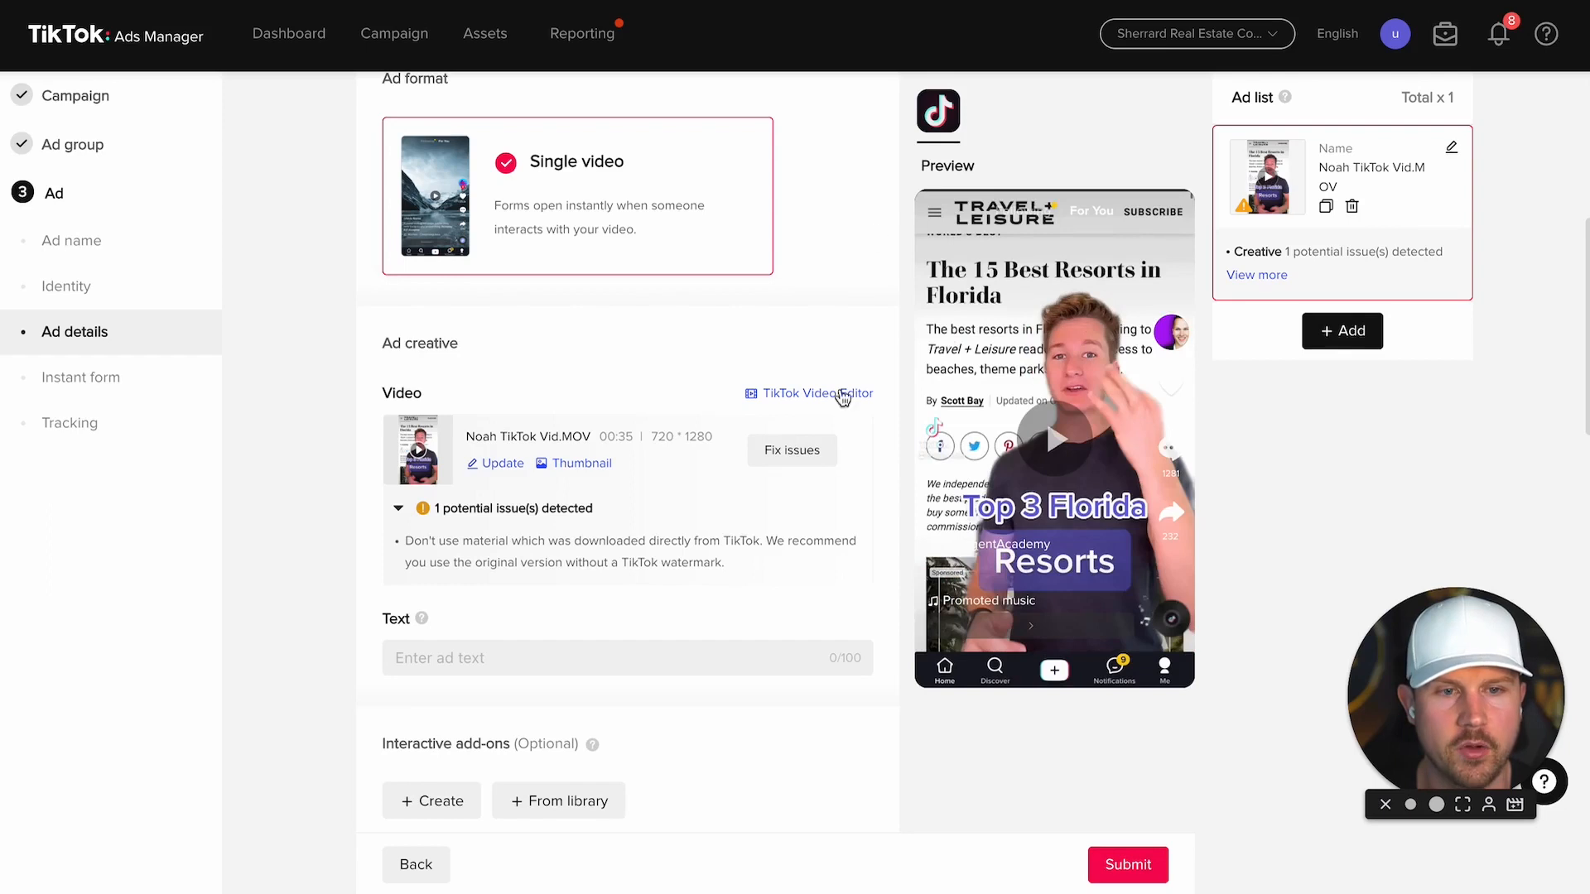
scroll(679, 348, "down", 1)
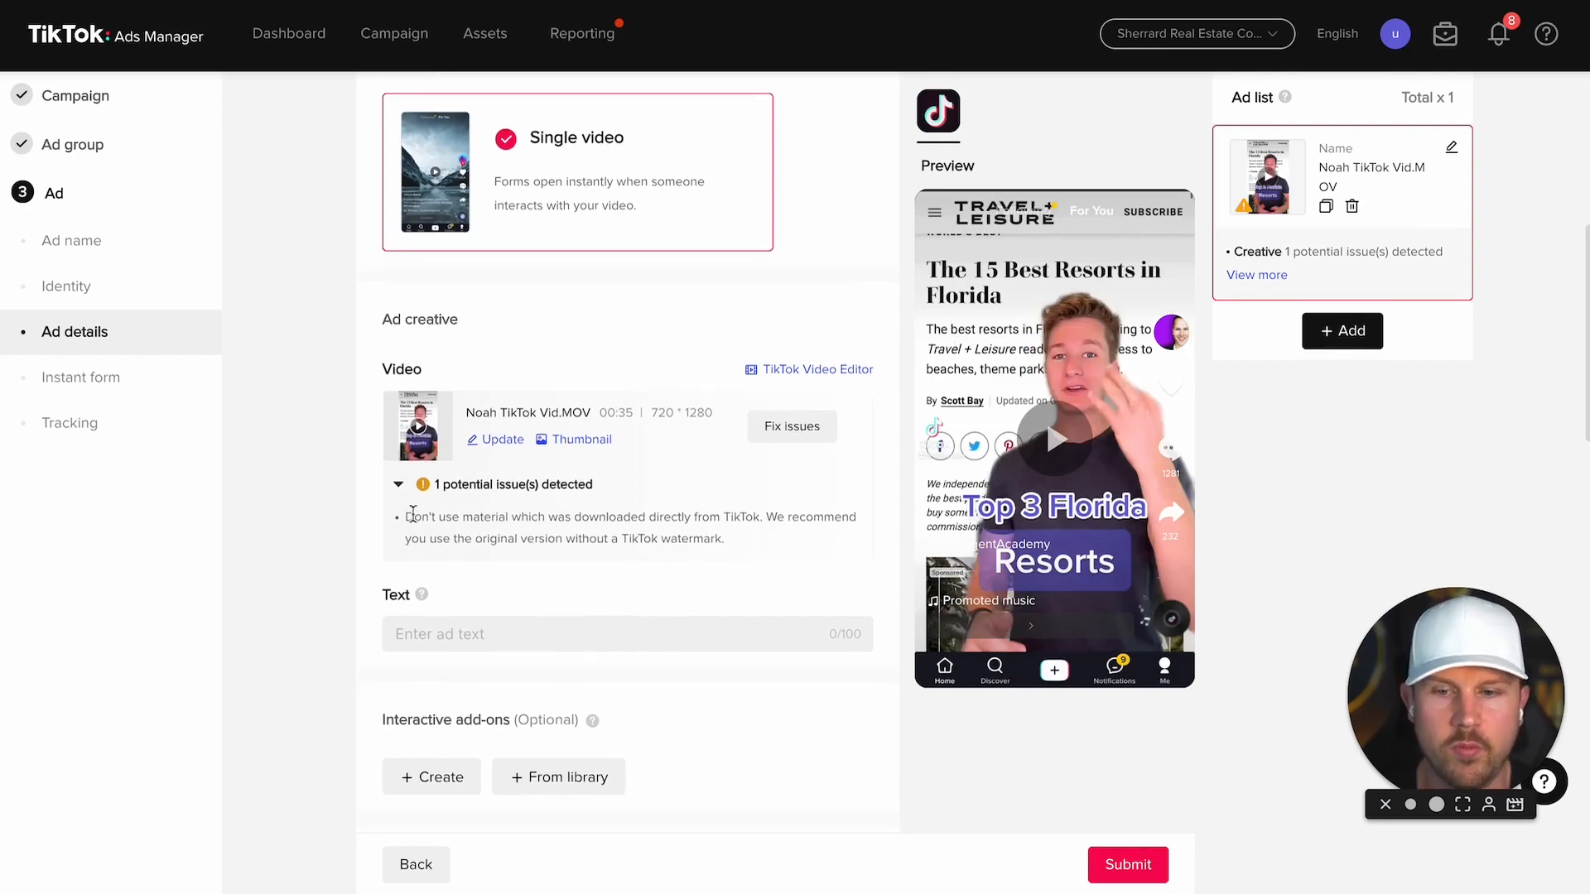
left_click_drag(609, 488, 755, 545)
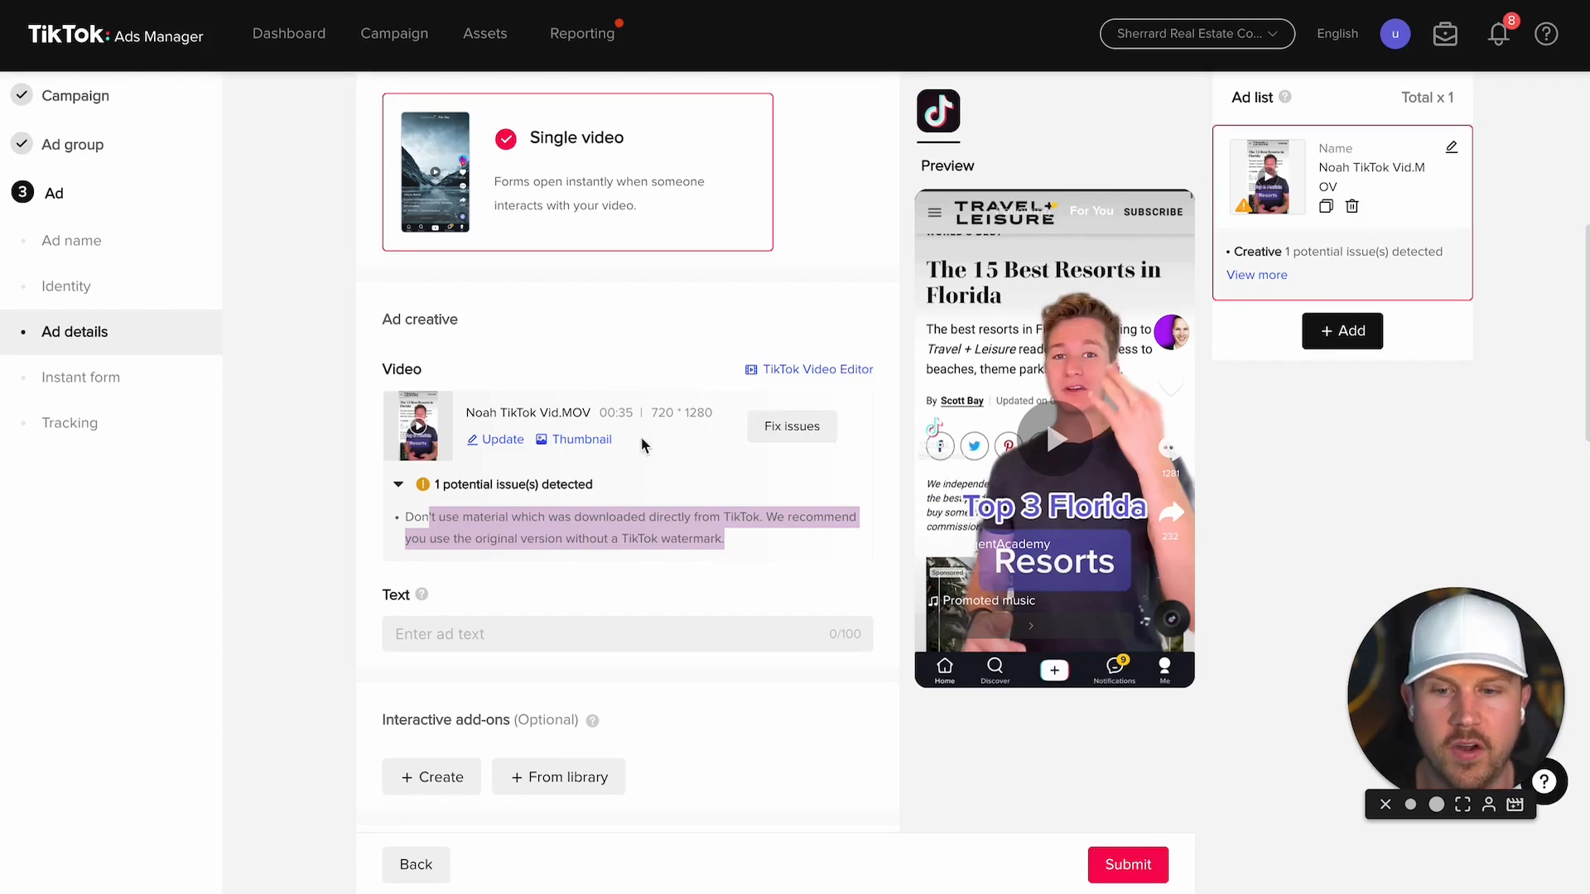
left_click(507, 444)
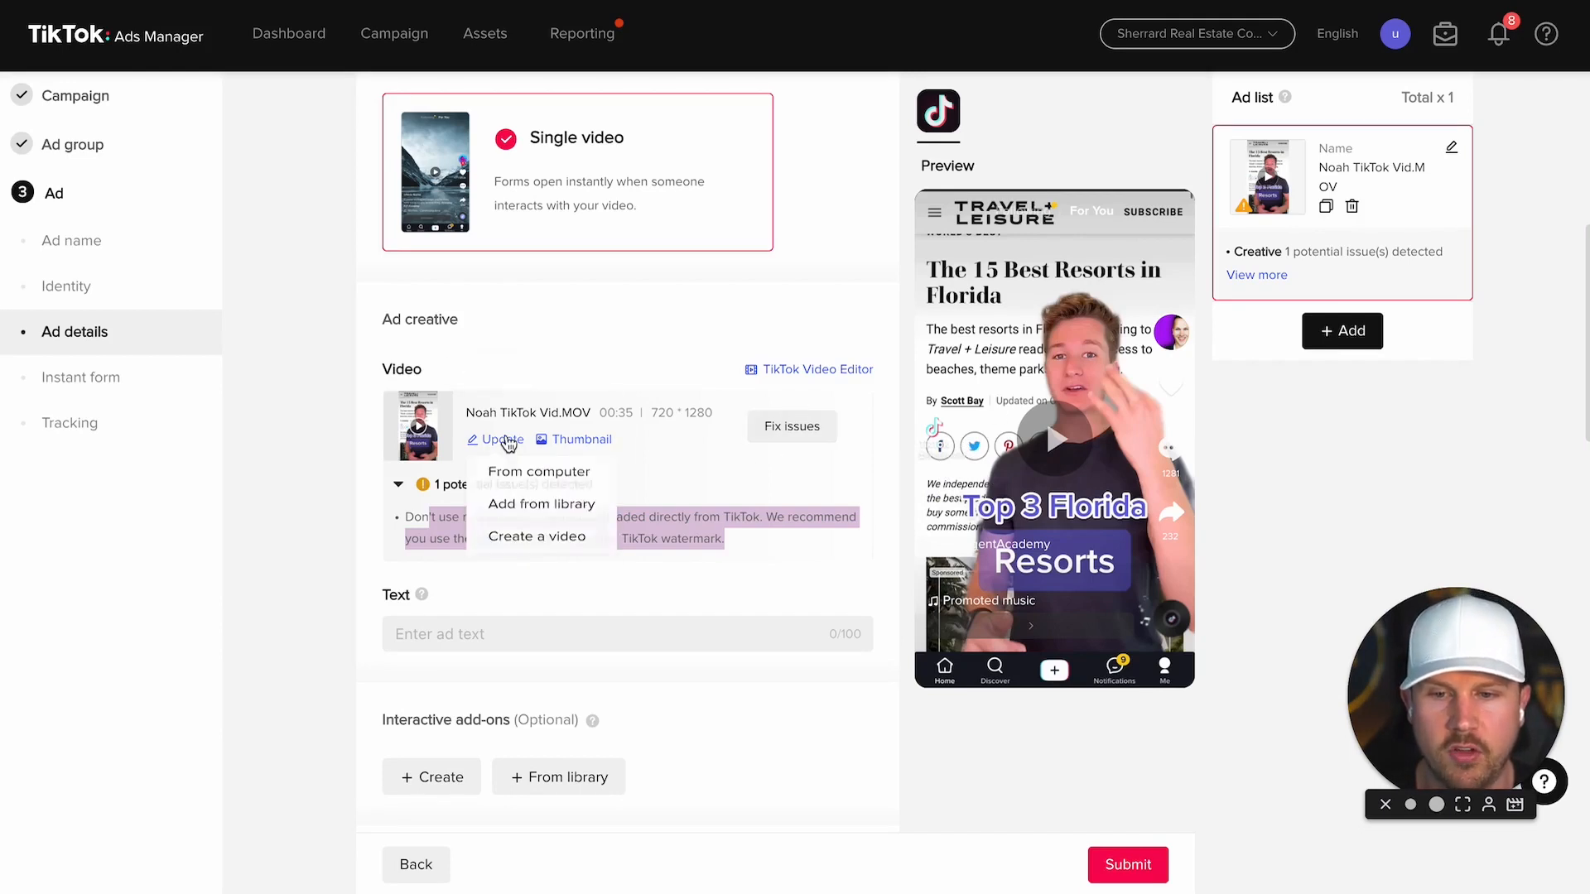
left_click(560, 542)
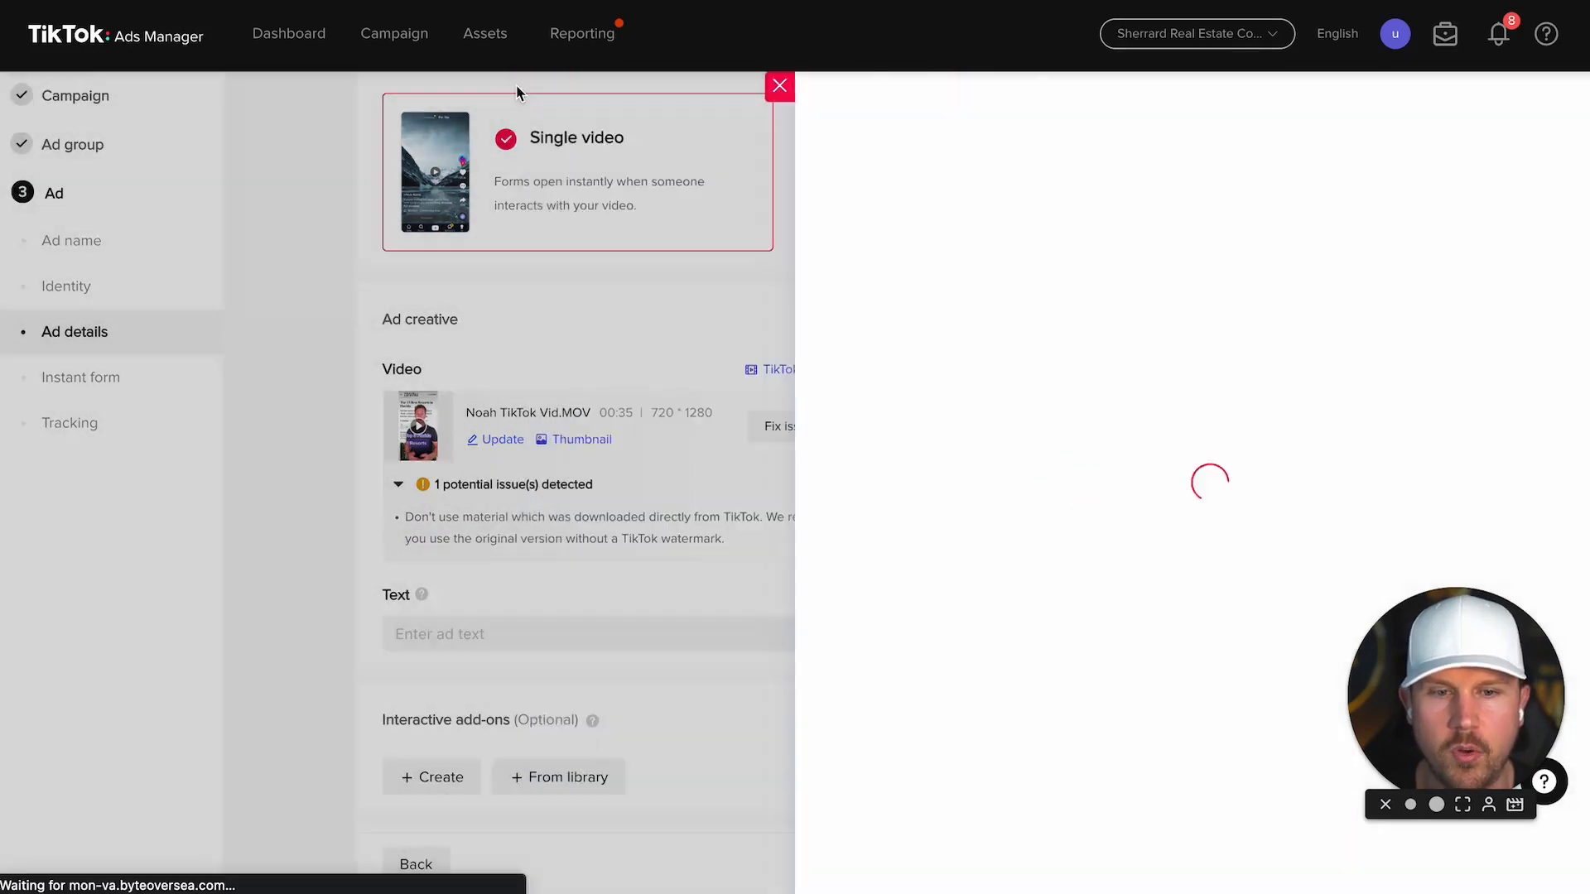
left_click(515, 87)
left_click(509, 442)
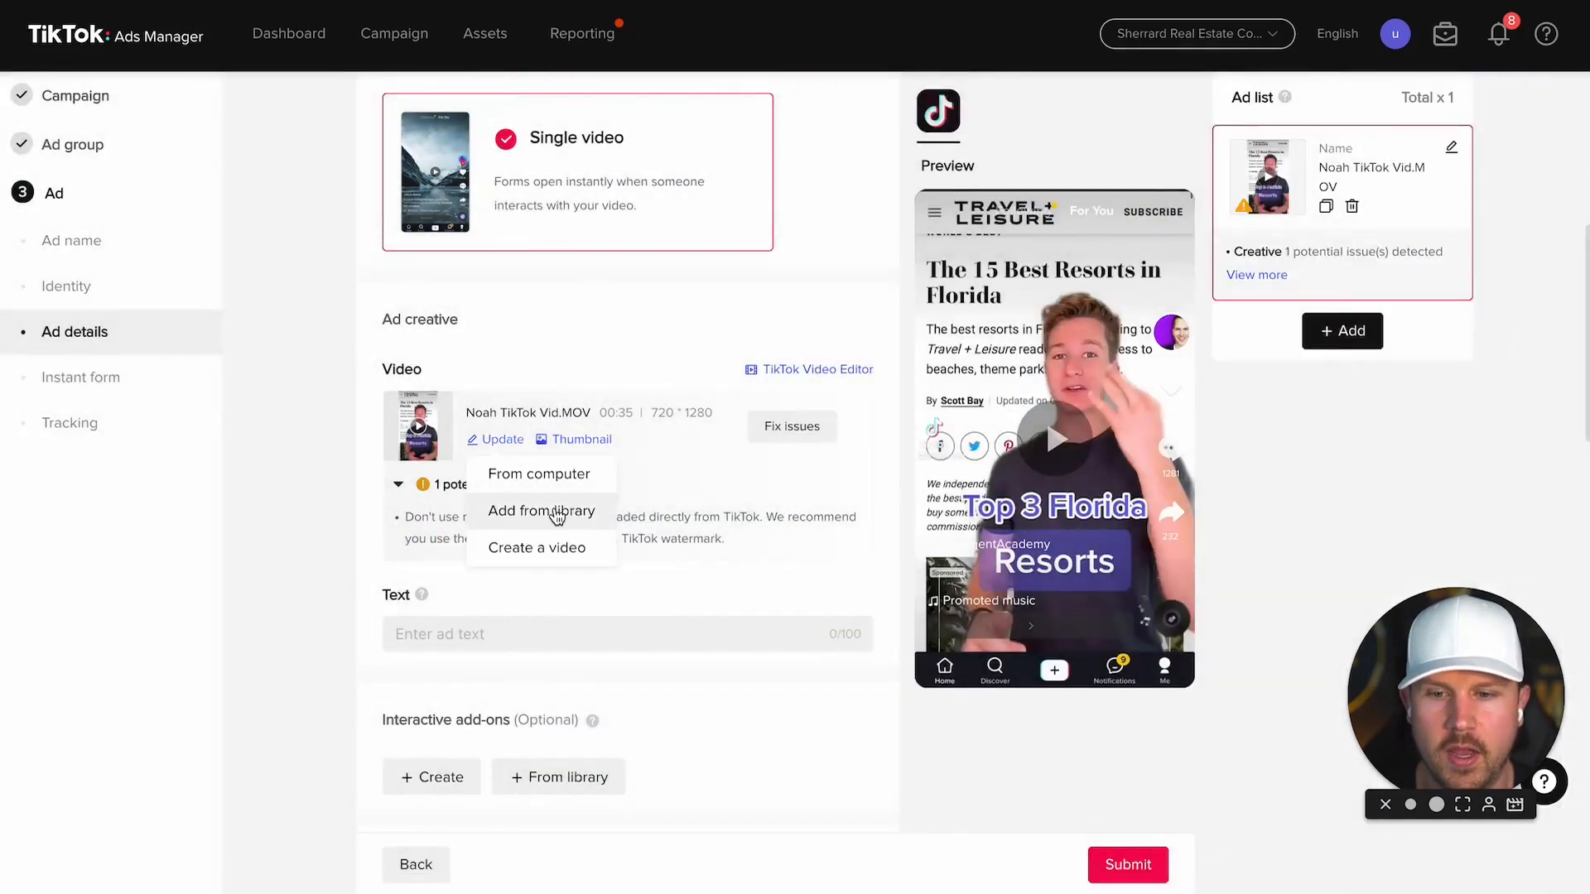
left_click(555, 479)
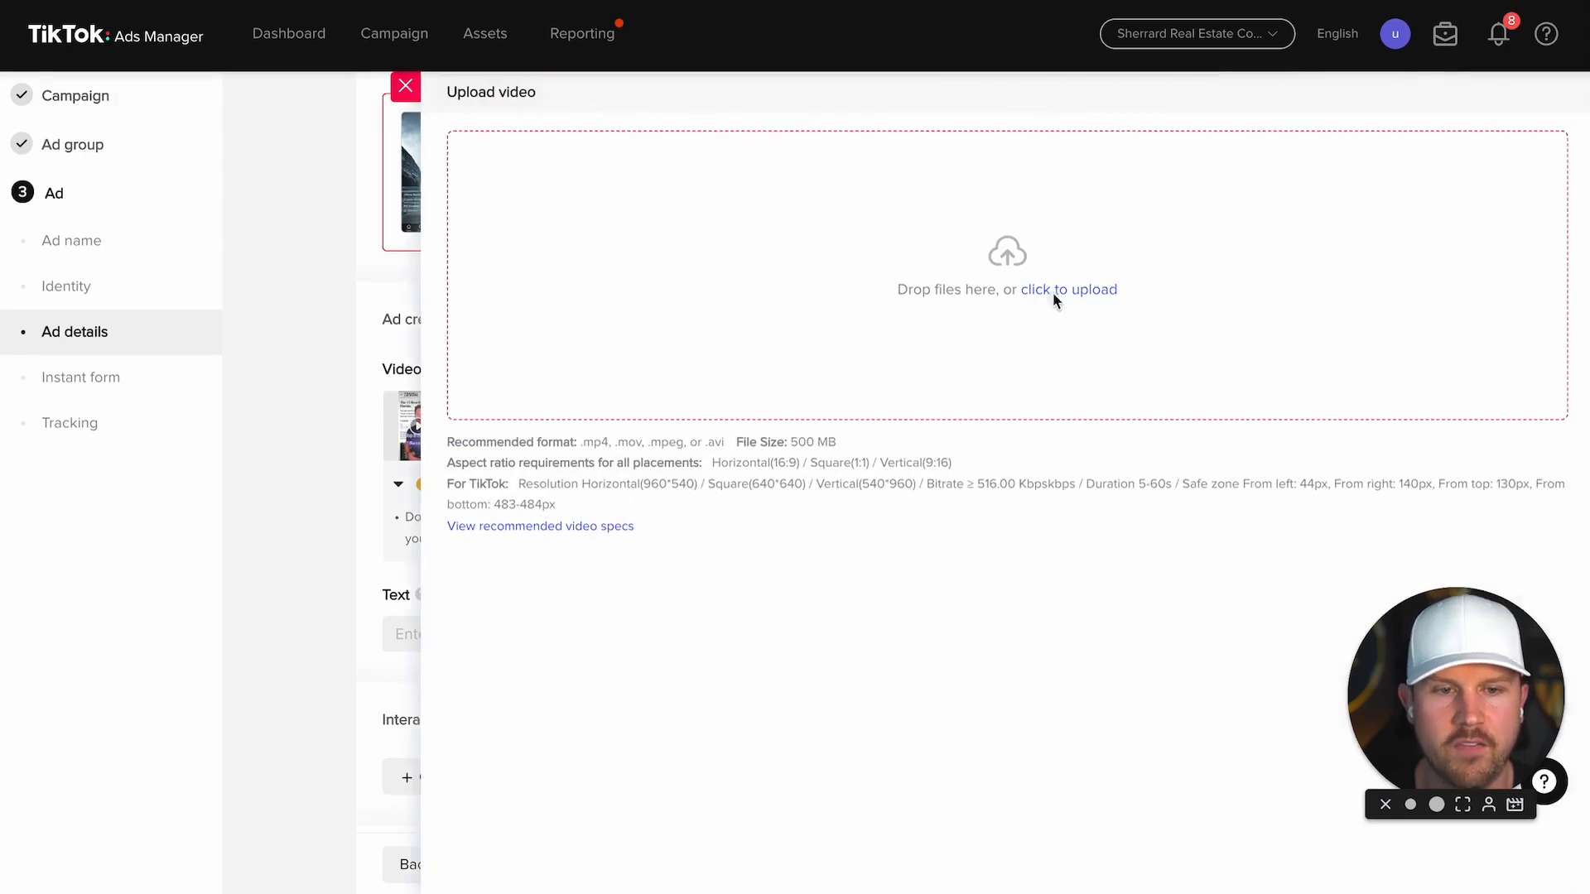
left_click(1055, 291)
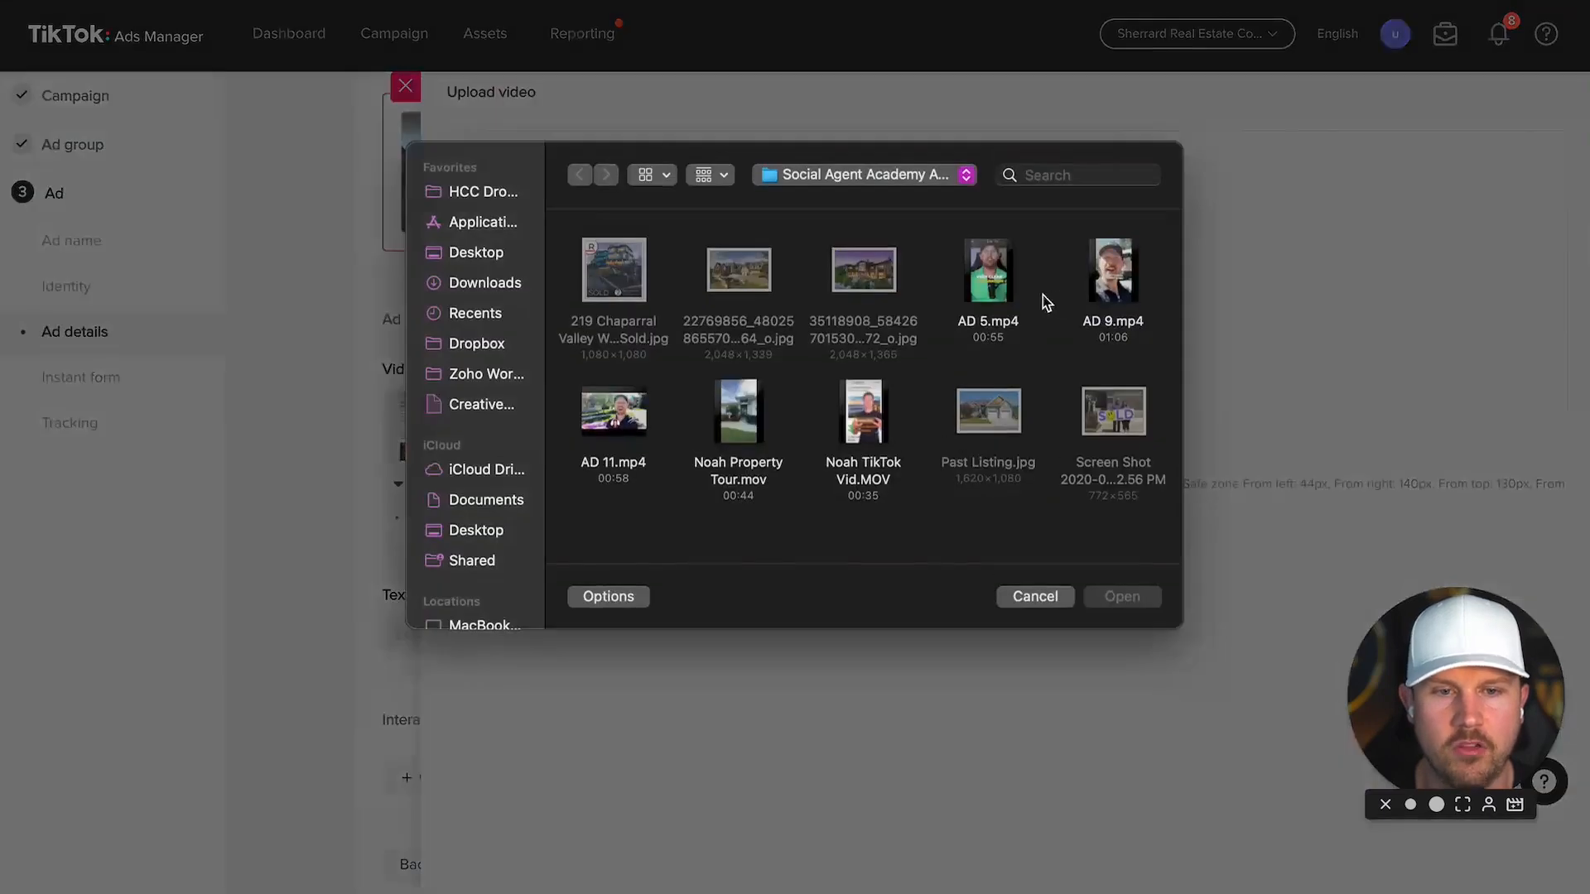
left_click(1114, 282)
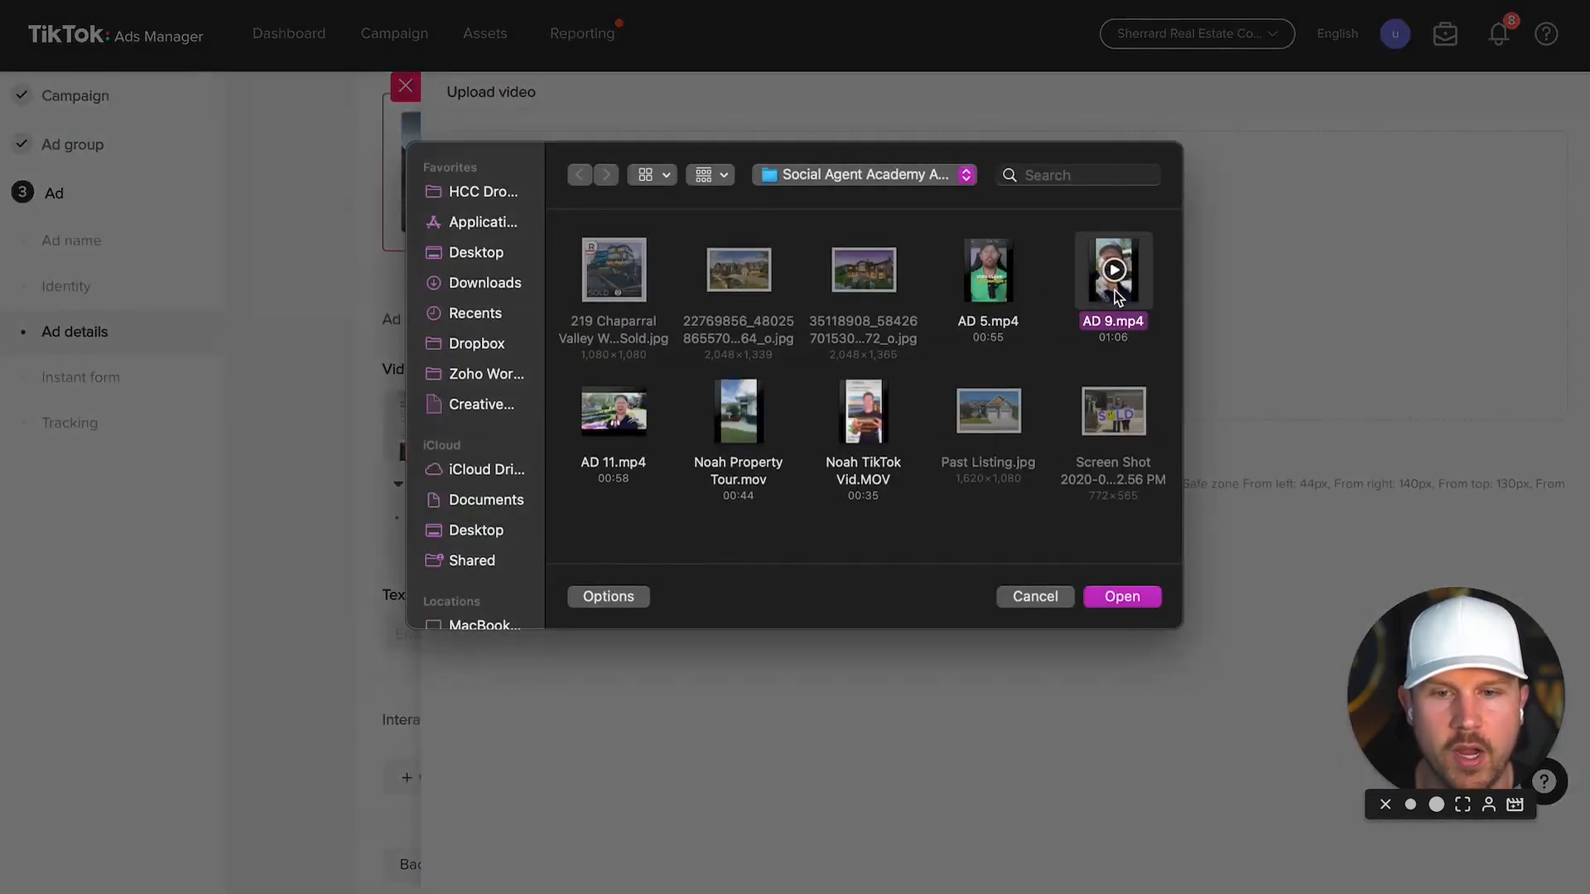
double_click(1115, 292)
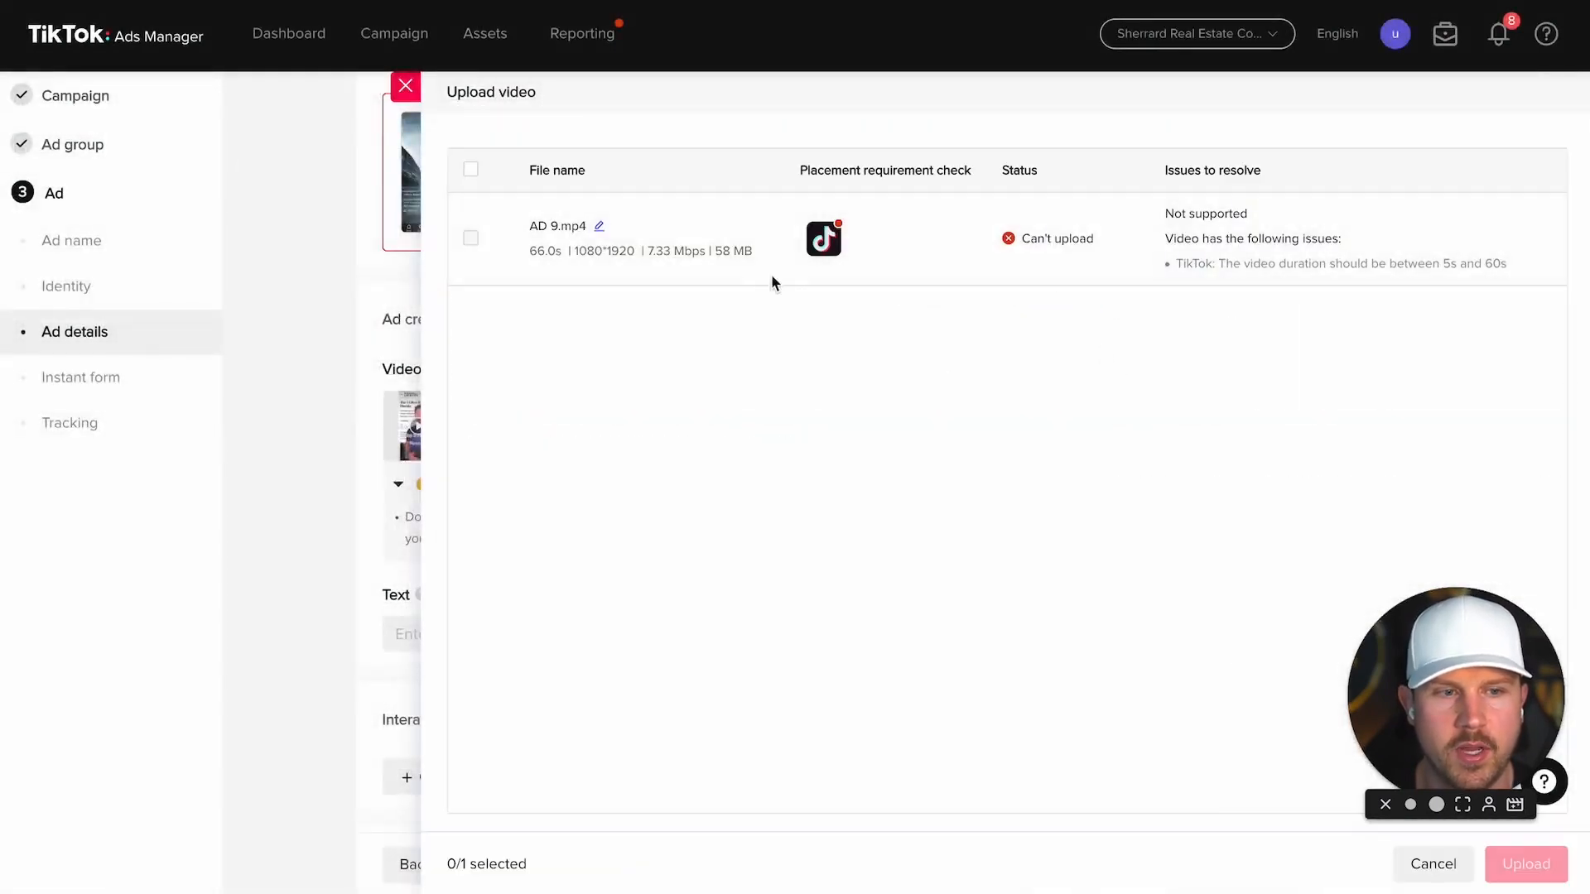
left_click(405, 86)
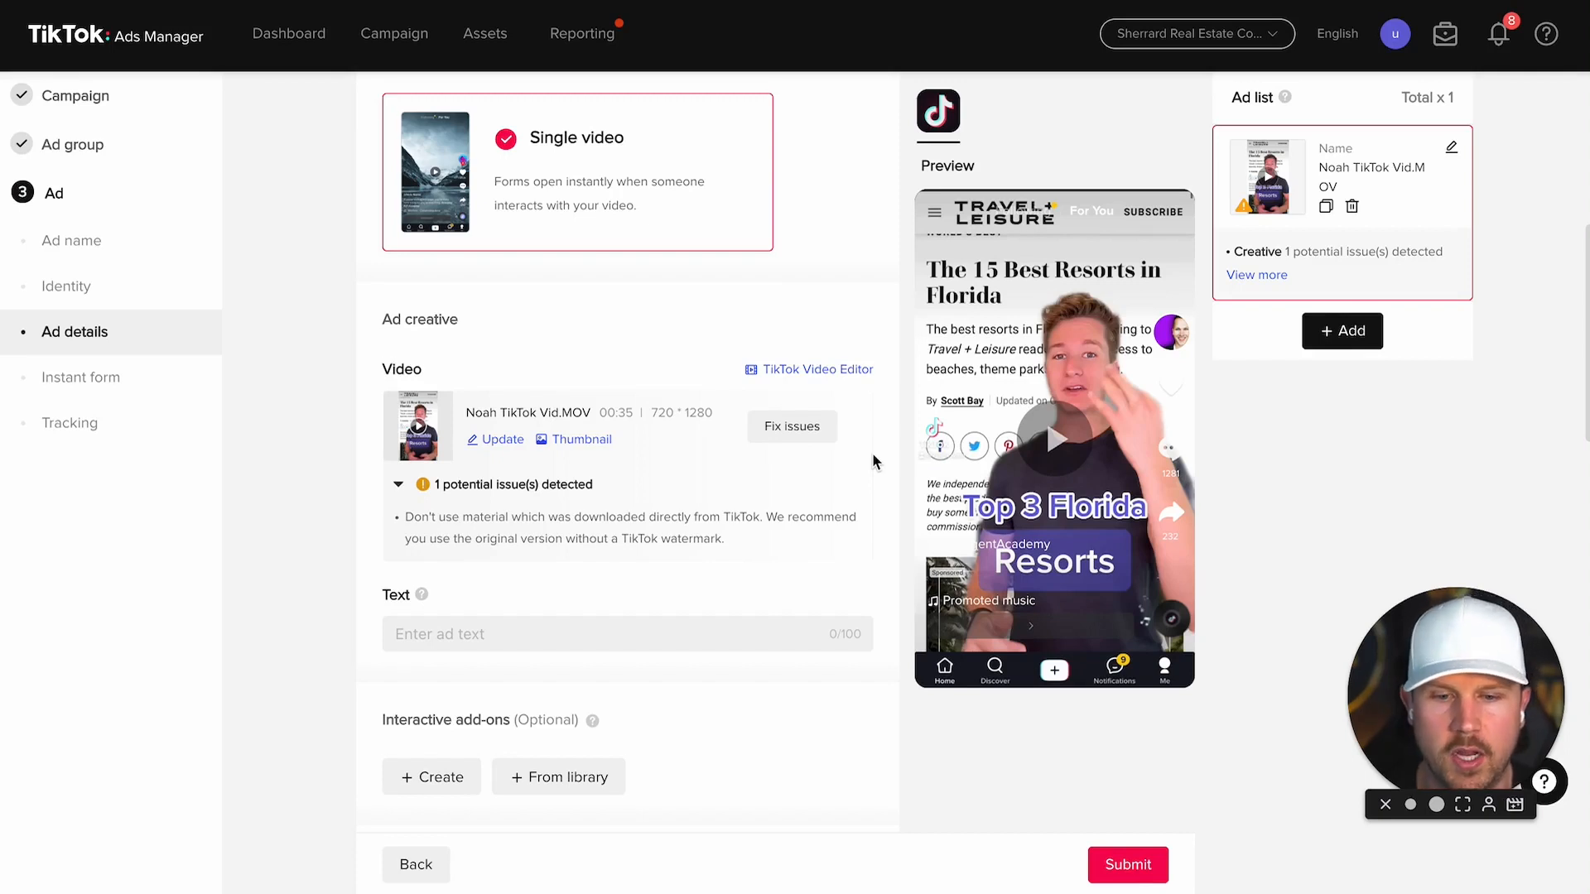
left_click(561, 632)
Step: Enter 'Top 3 Buyers Tips' as the ad text, clearing the text error
left_click(1012, 563)
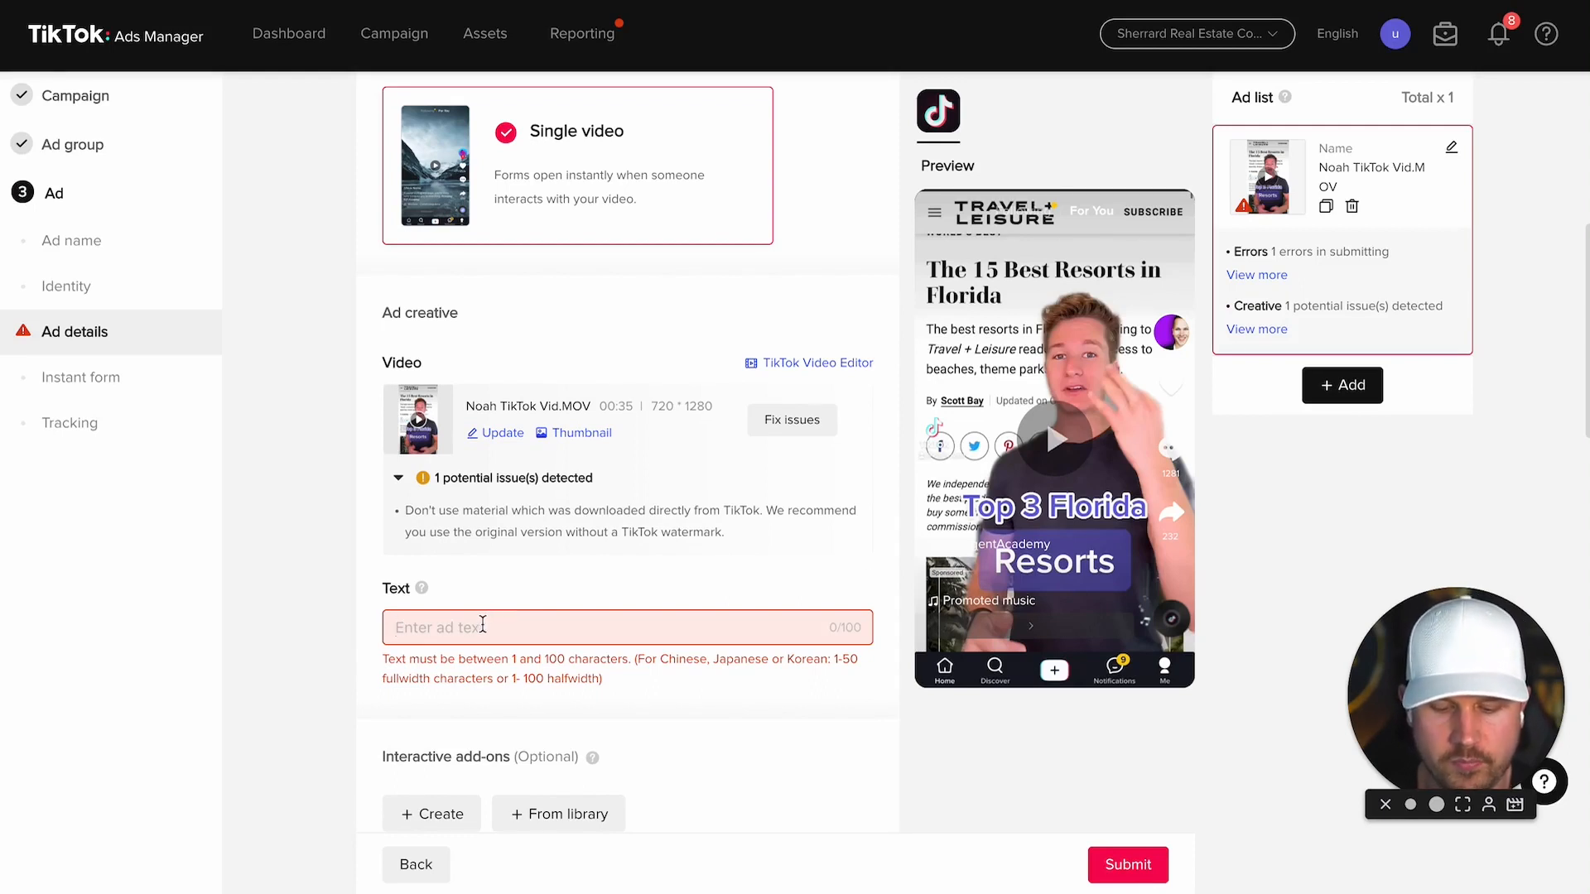
type("Top 3 Buyer")
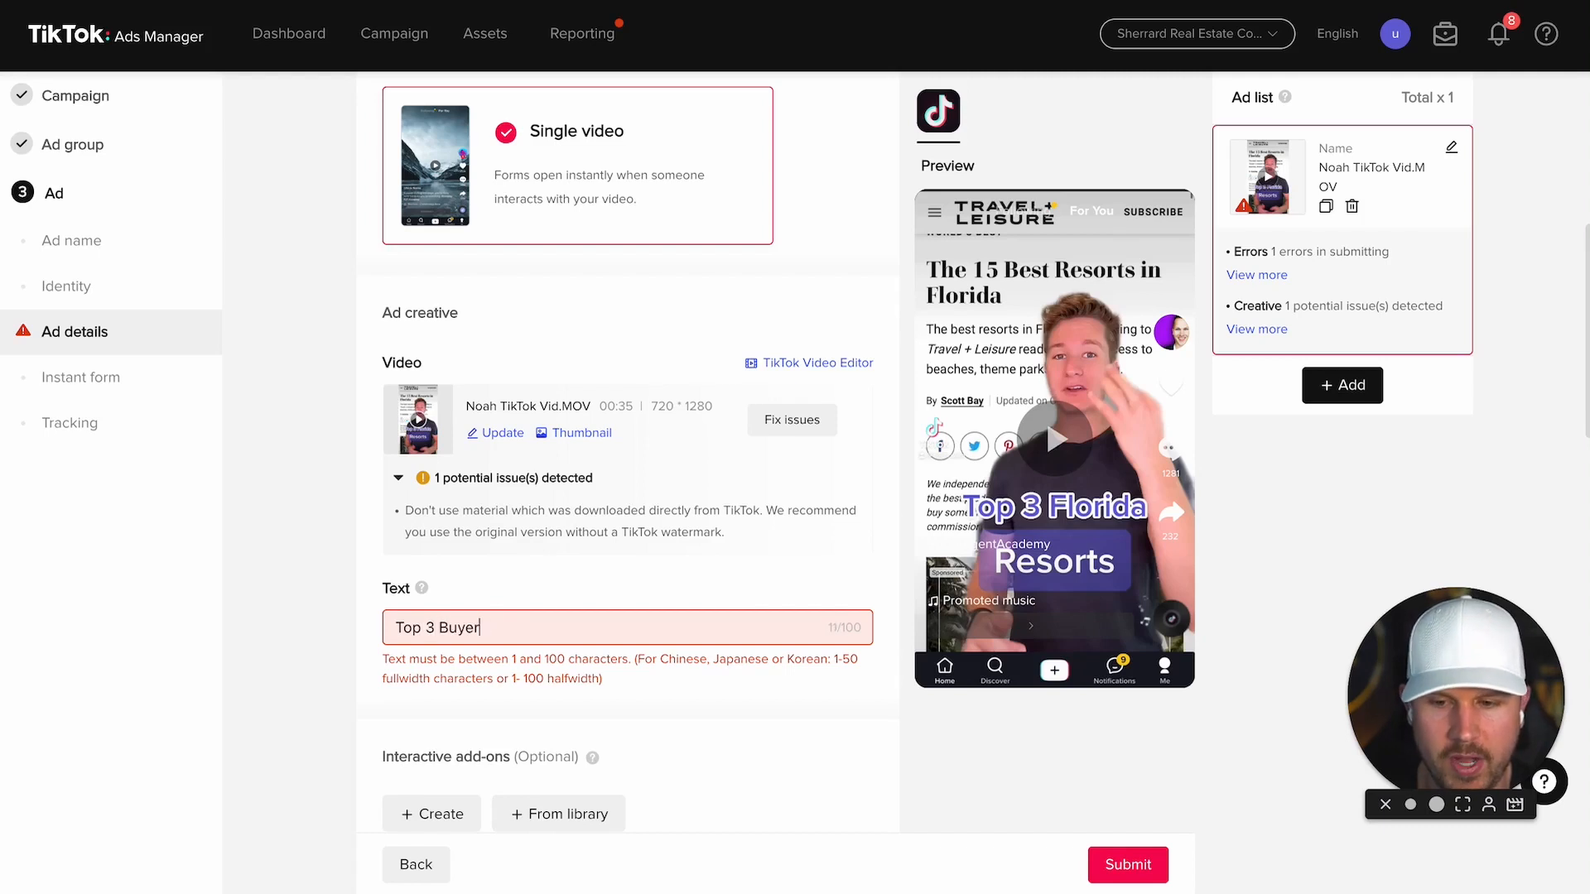
type("s Tips")
left_click(772, 572)
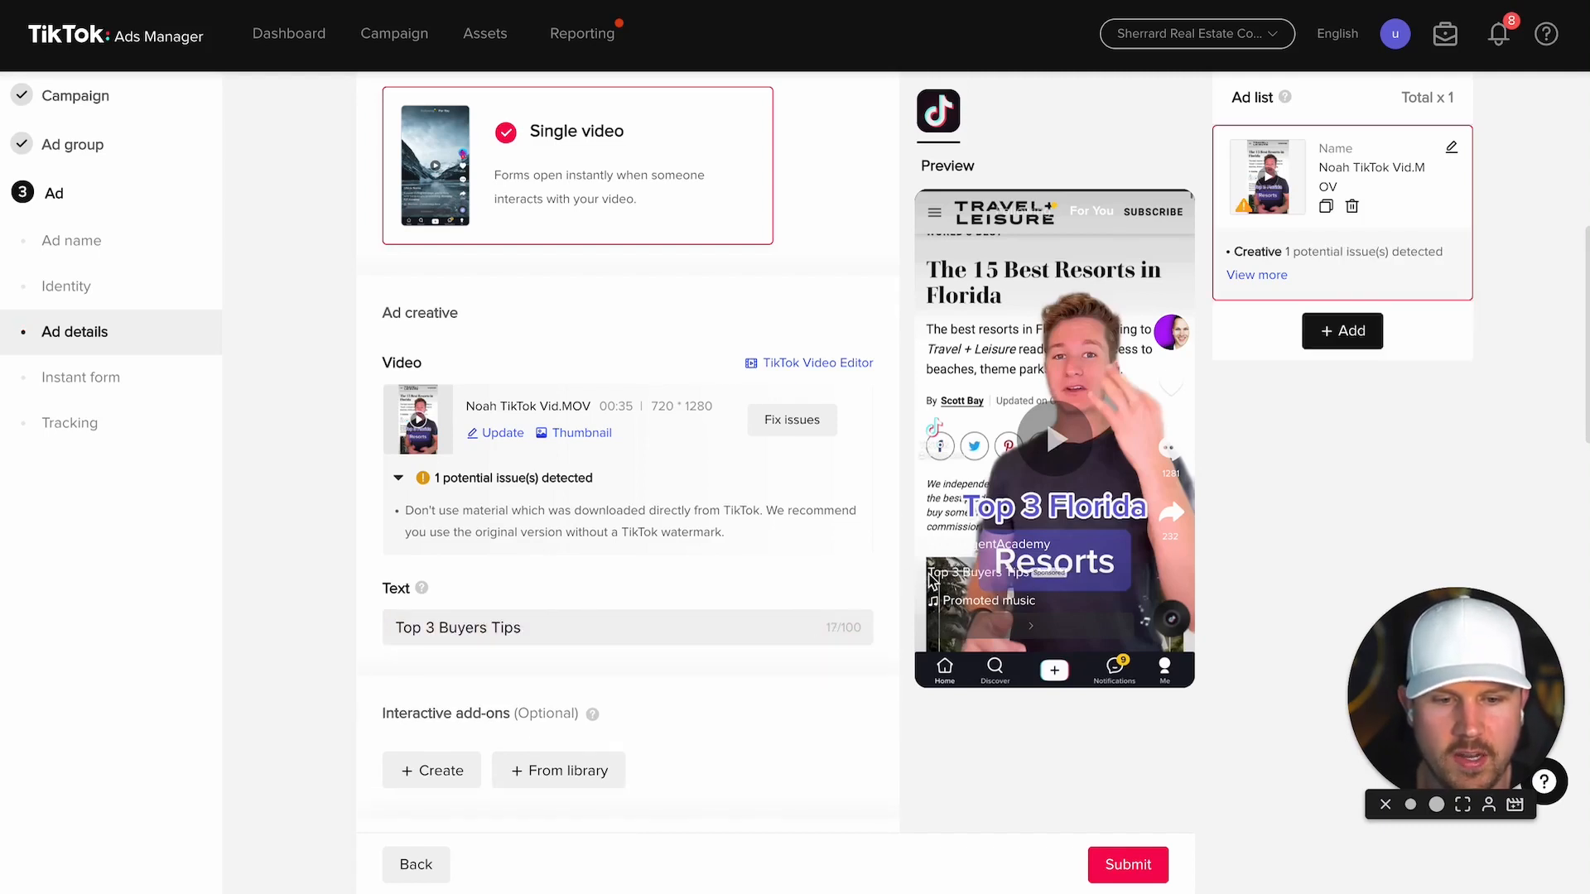
left_click(956, 563)
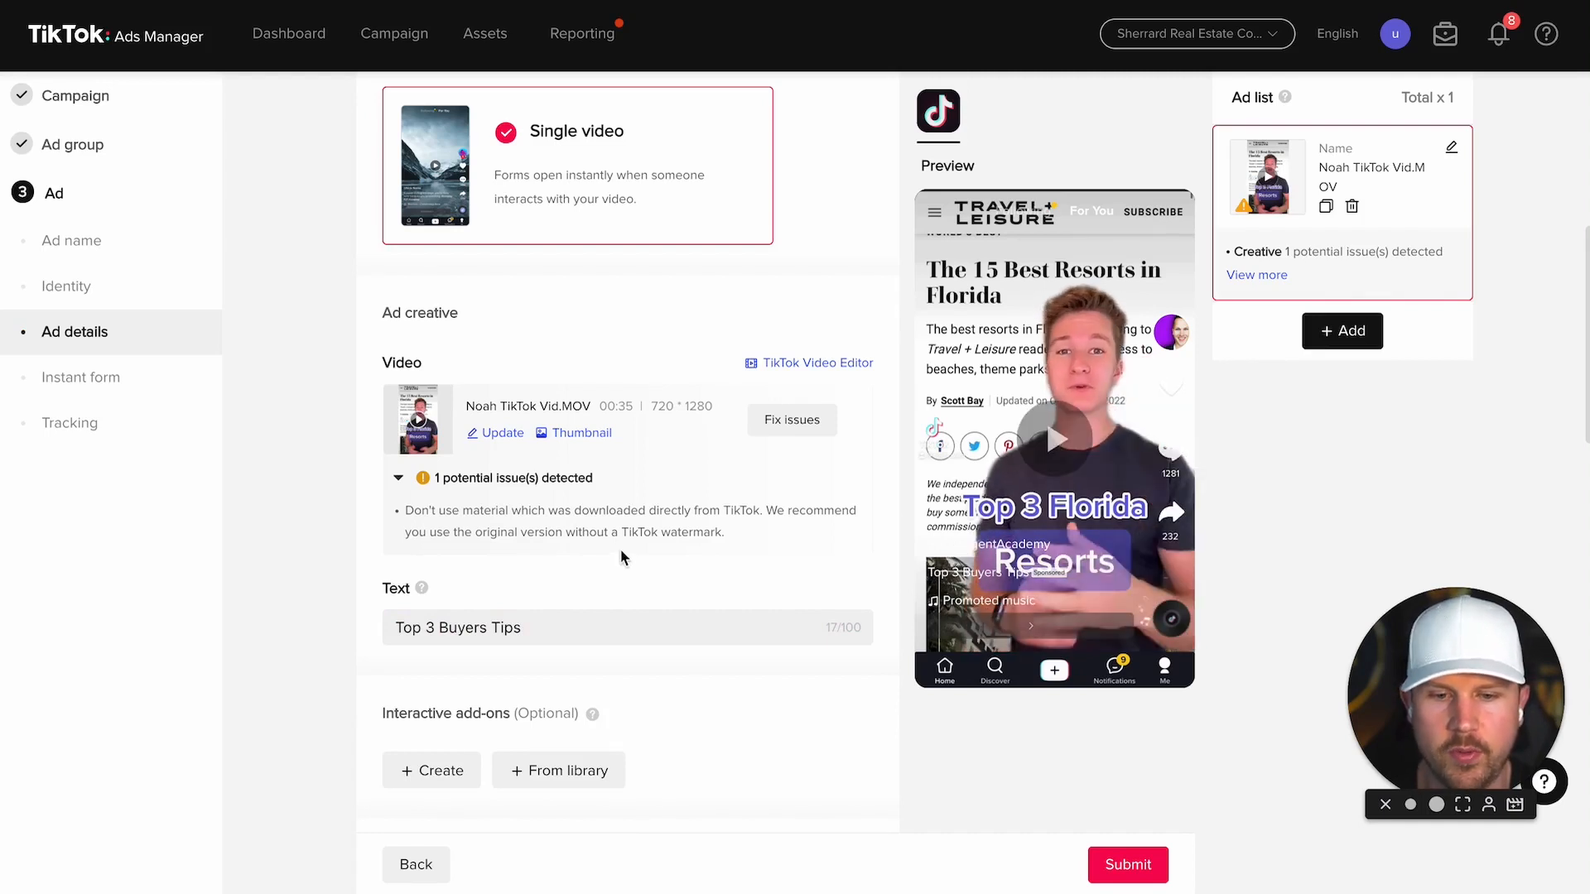
Step: Toggle the Disclaimer on and back off, leaving it disabled
scroll(619, 549, "down", 4)
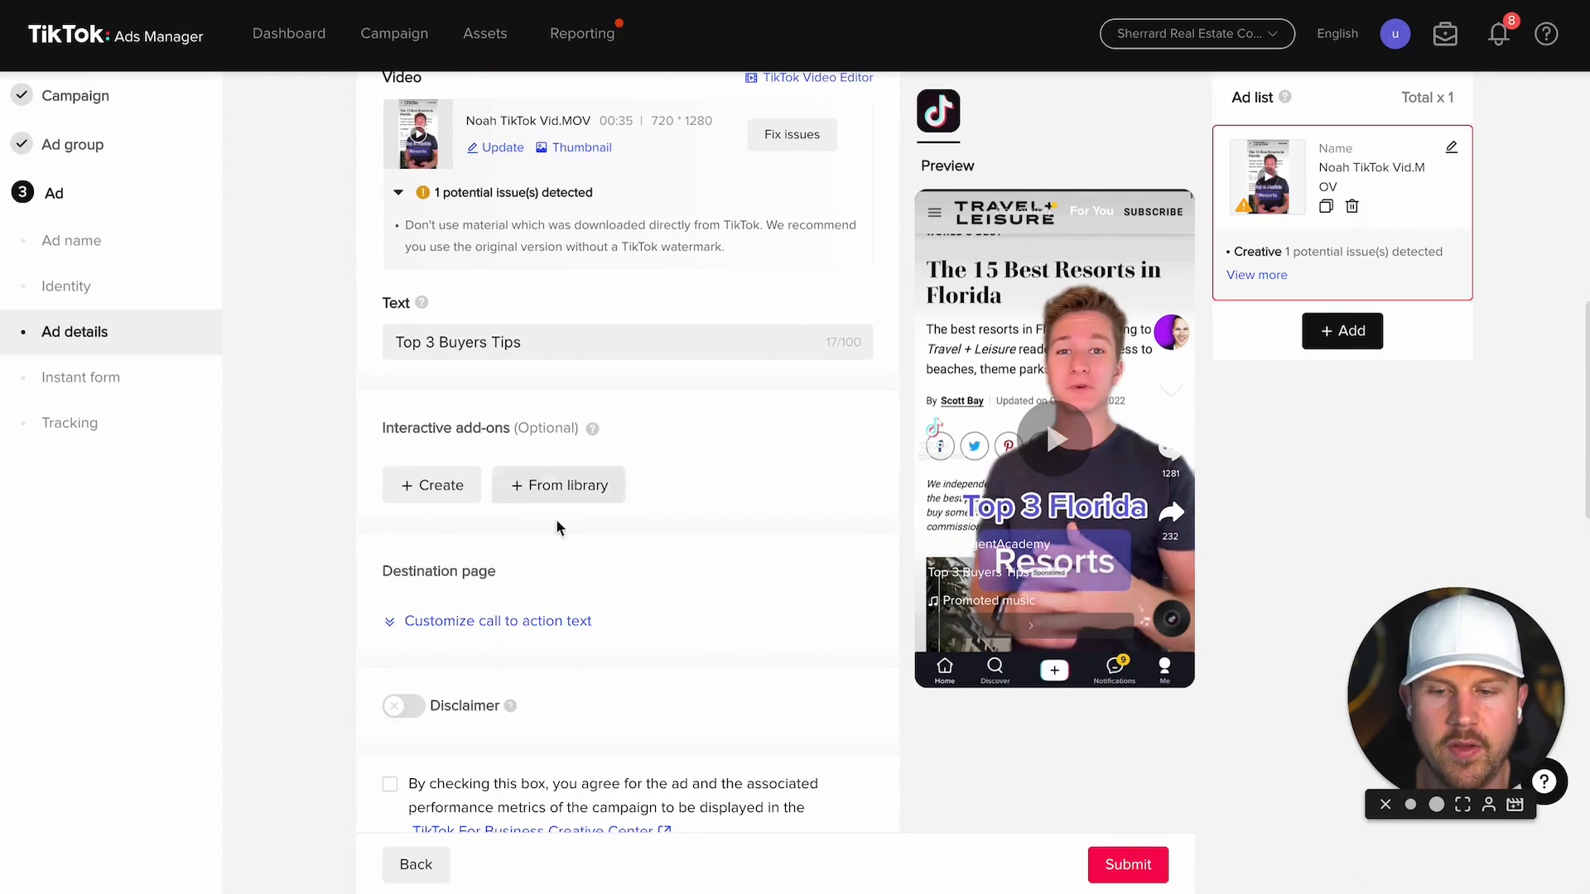
scroll(758, 509, "down", 2)
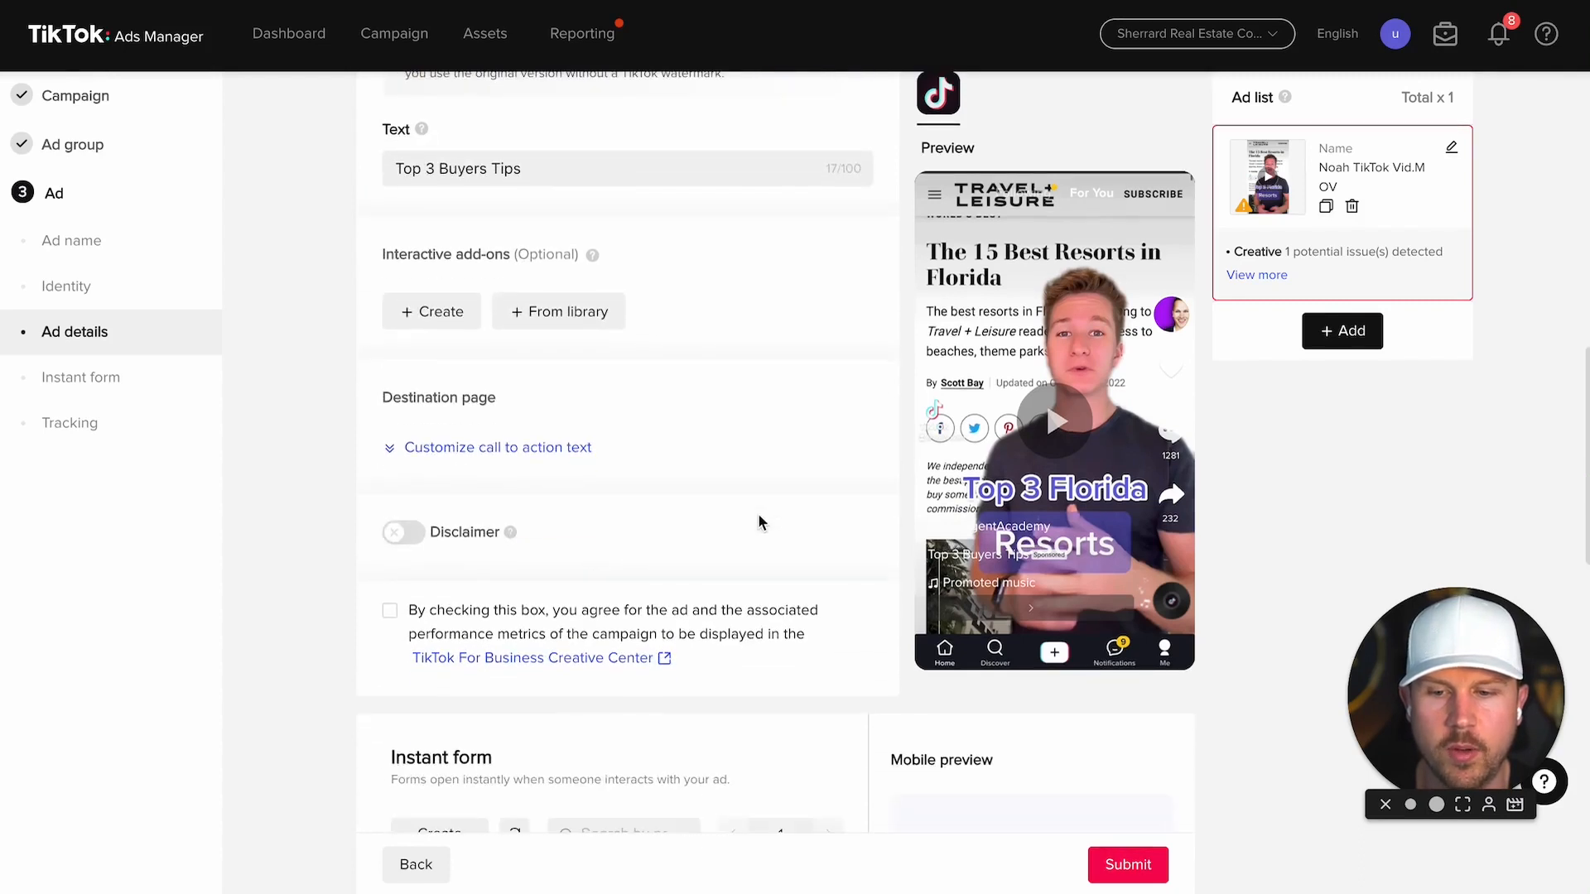
left_click(404, 534)
left_click(405, 534)
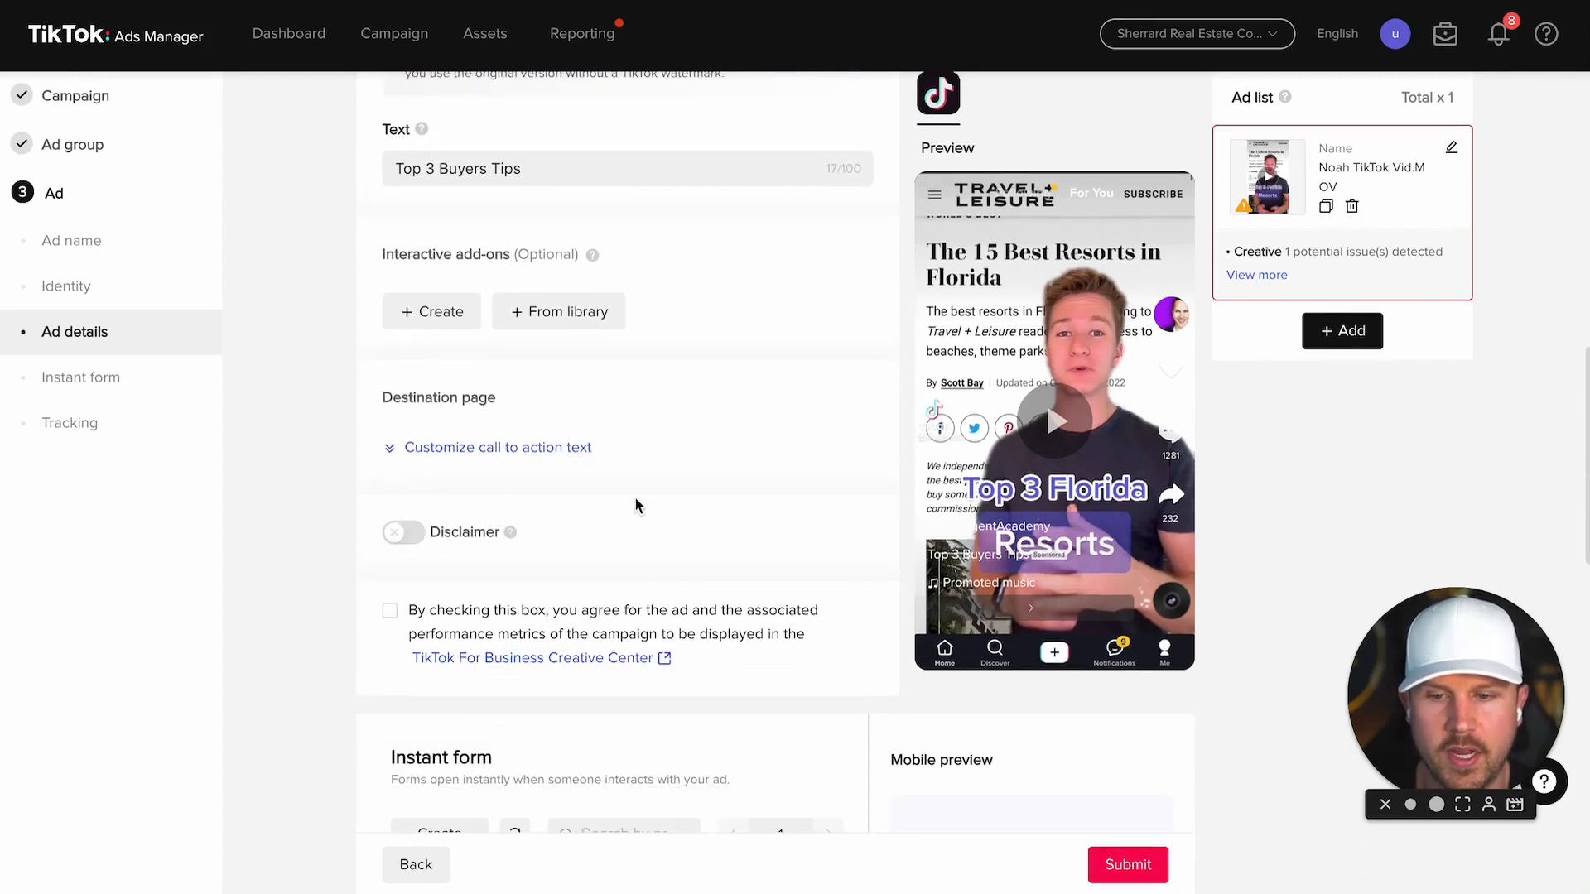
scroll(636, 505, "down", 2)
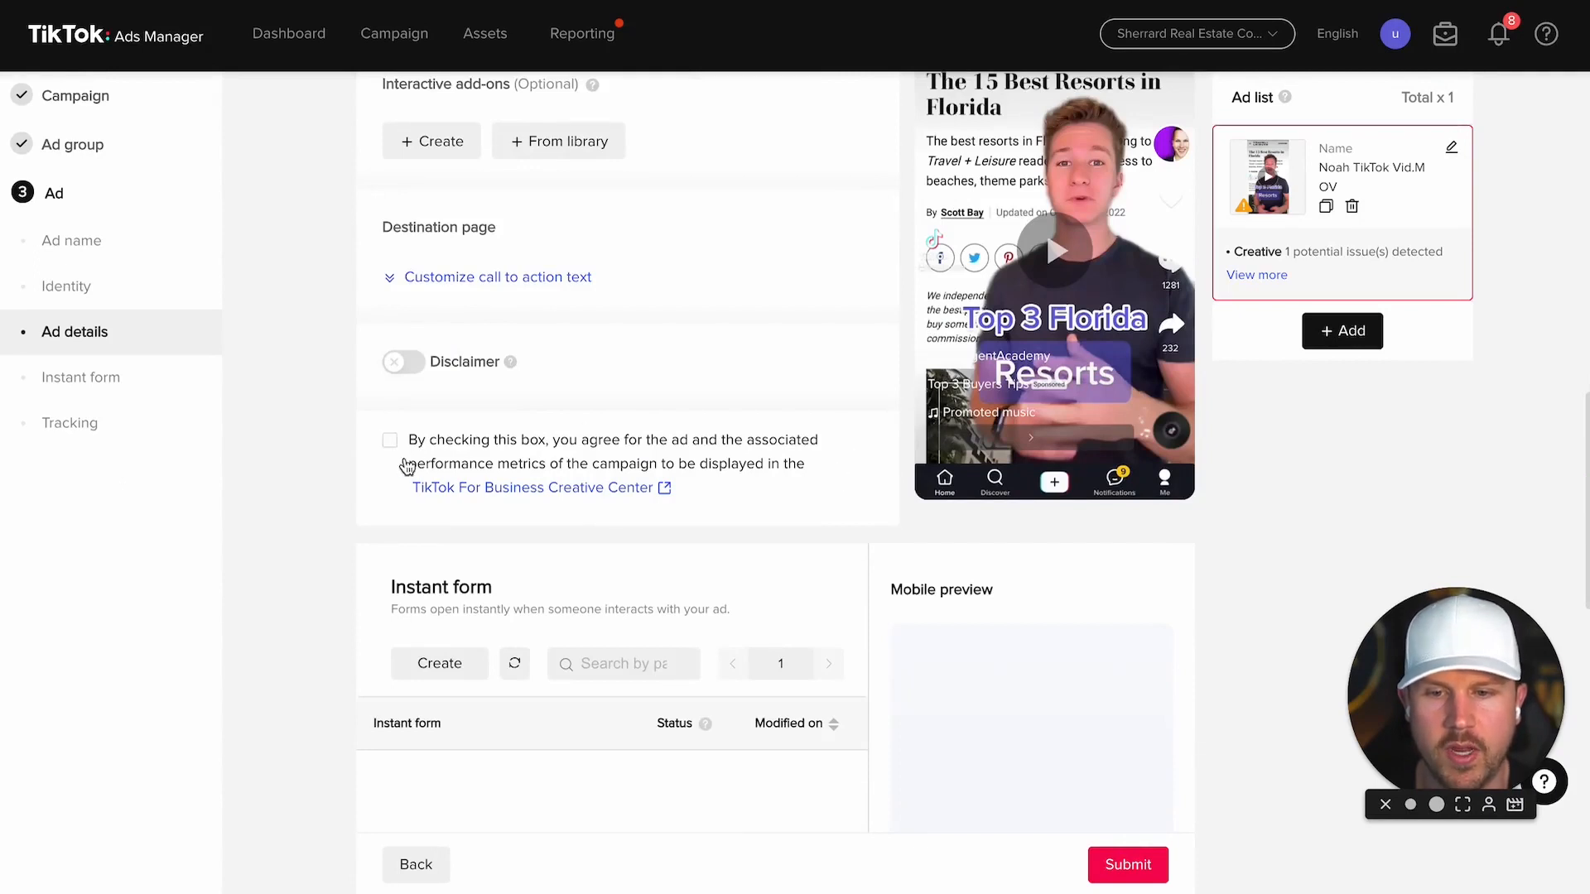
Step: Tick the agreement to show the ad in Creative Center
left_click(393, 442)
left_click(392, 443)
left_click(393, 442)
Step: Create a new instant form using the Classic form template
left_click(445, 664)
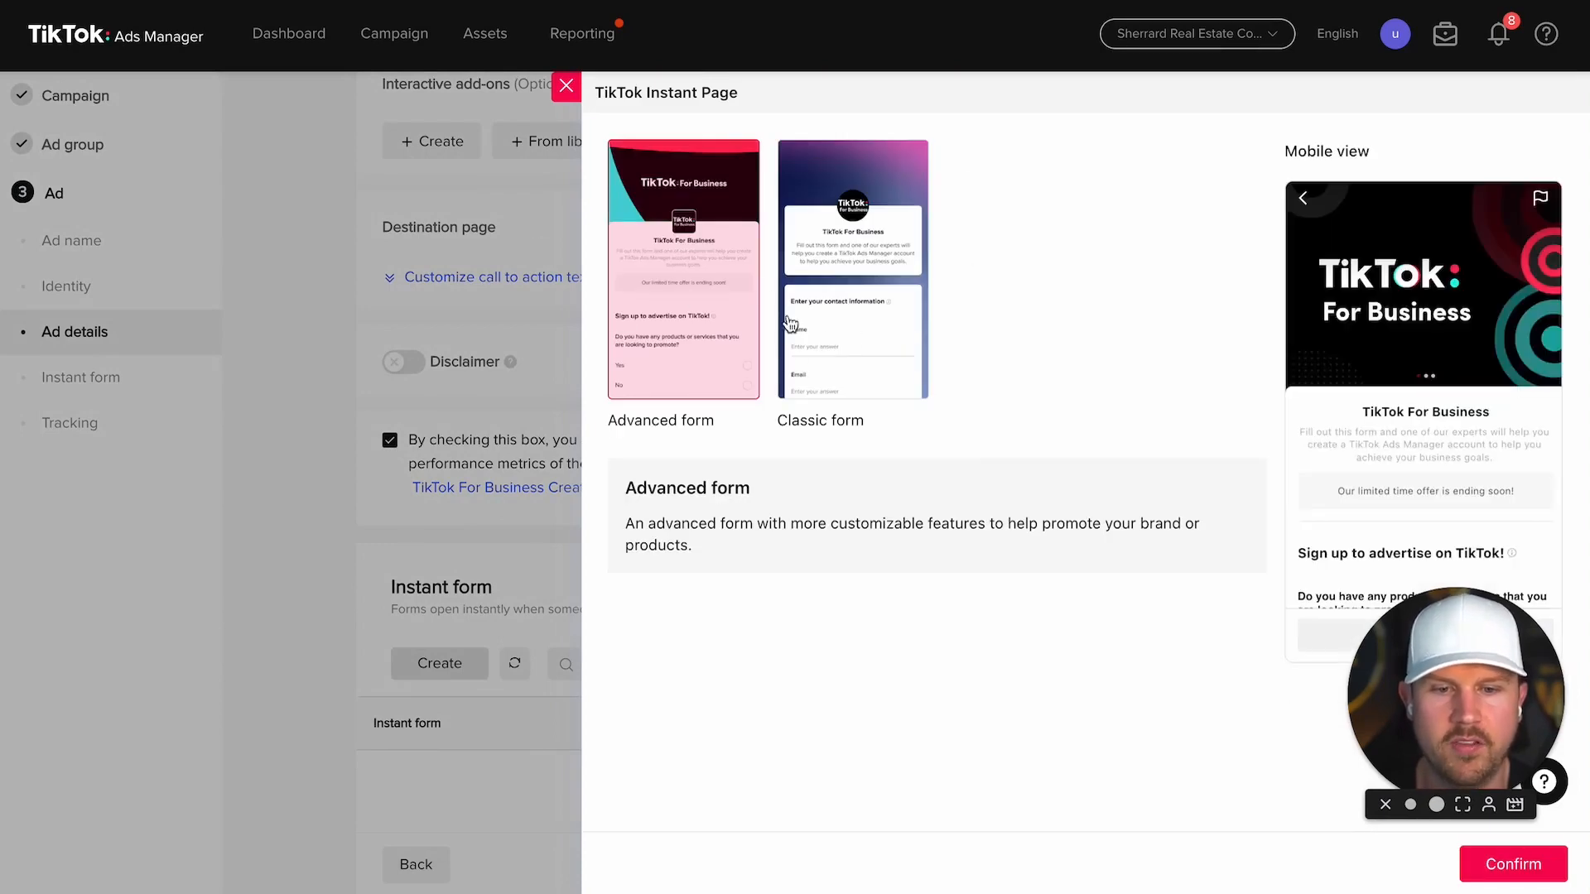
left_click(837, 304)
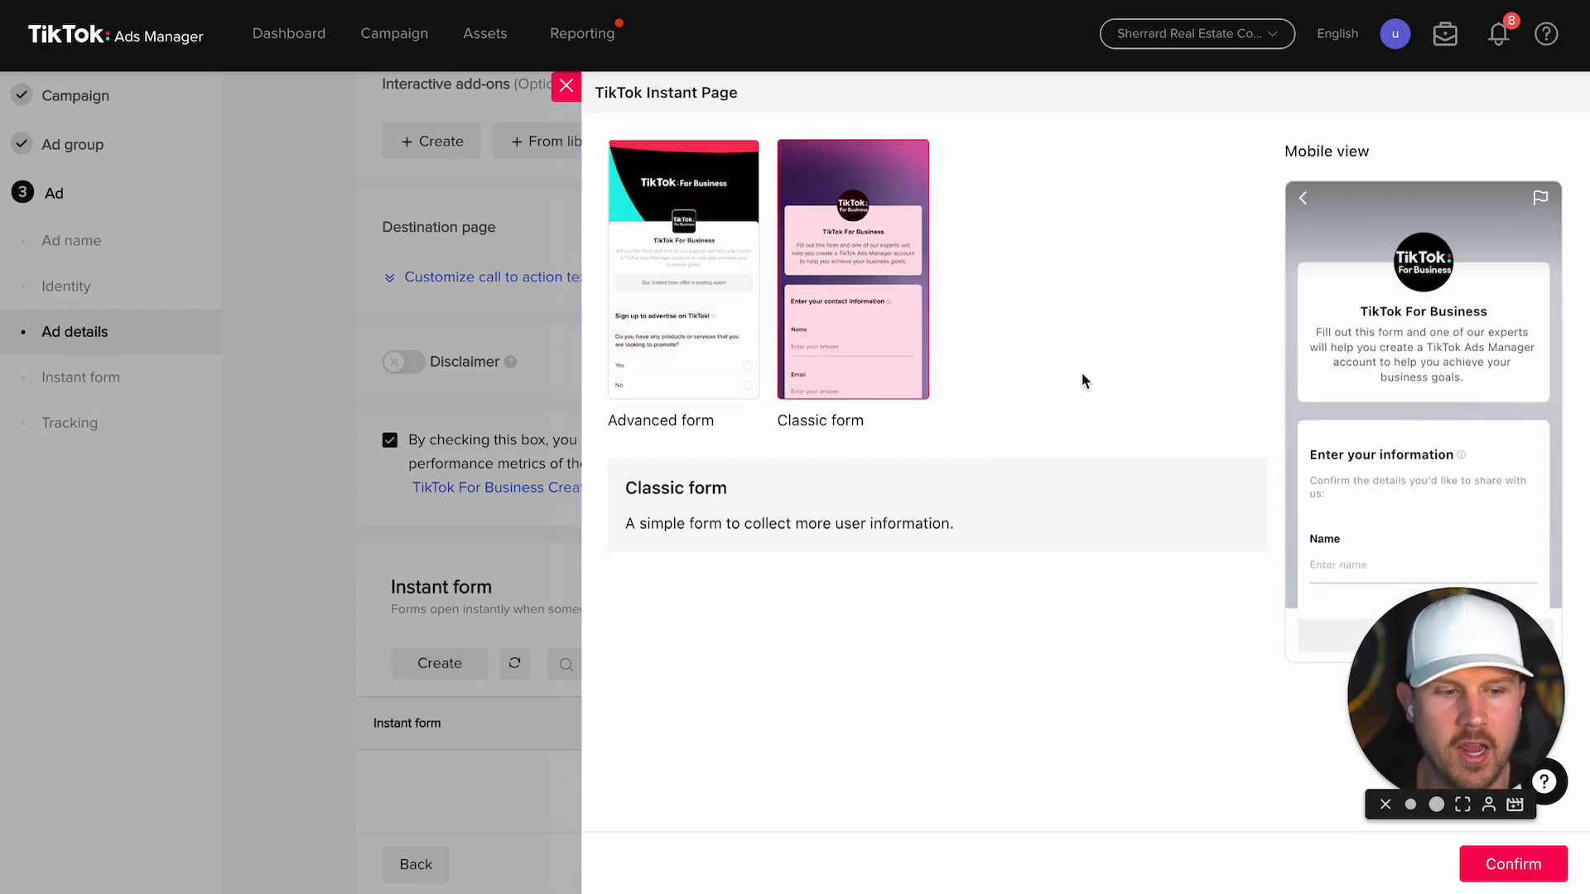
left_click(1534, 867)
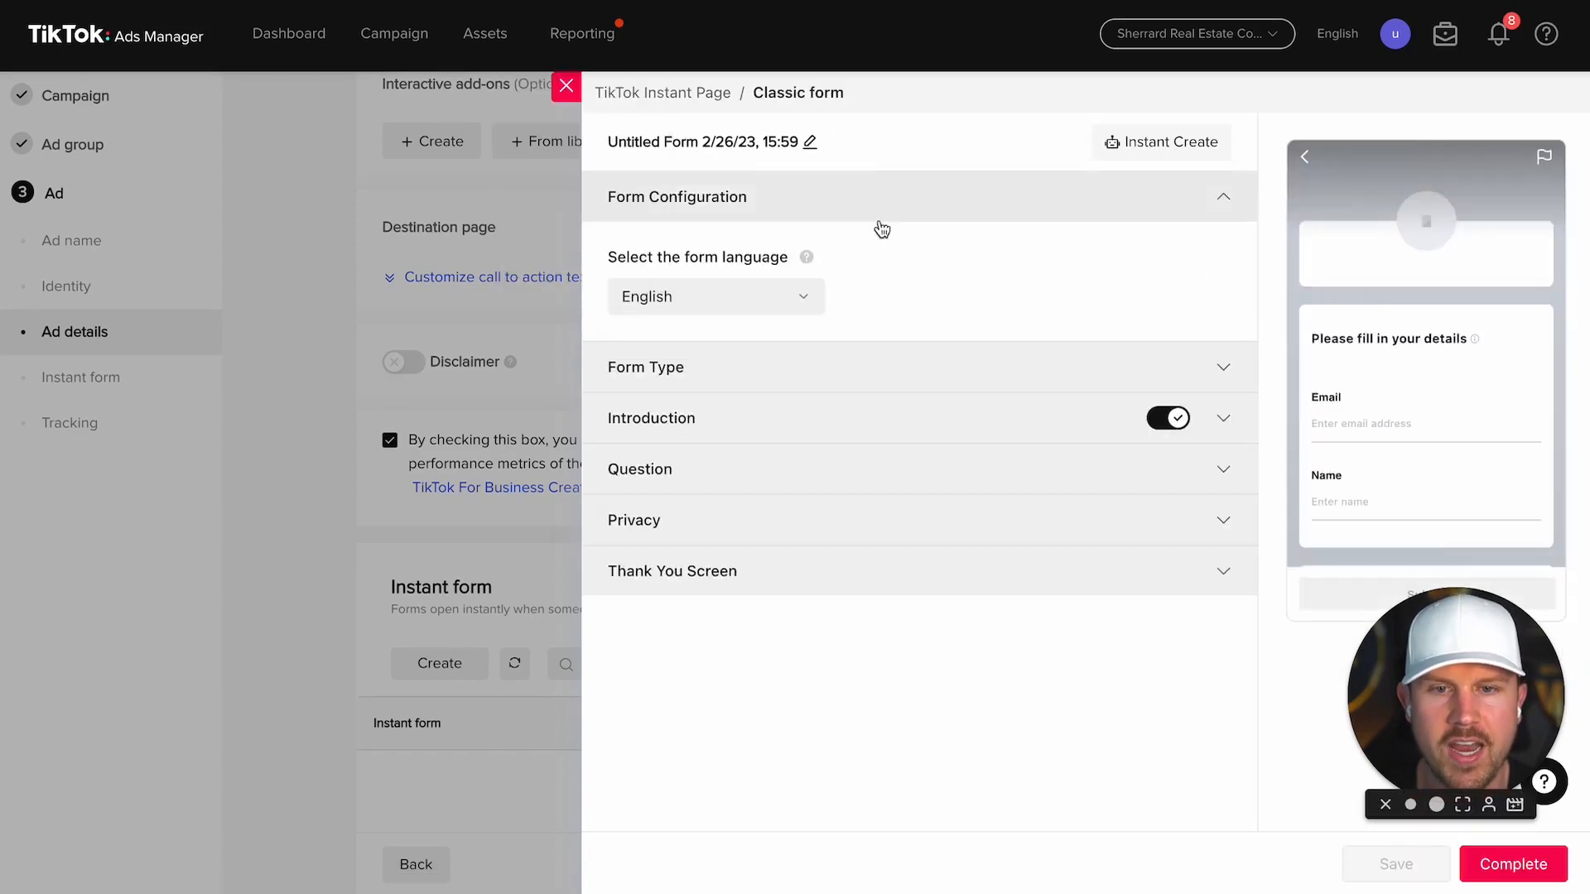
left_click(764, 200)
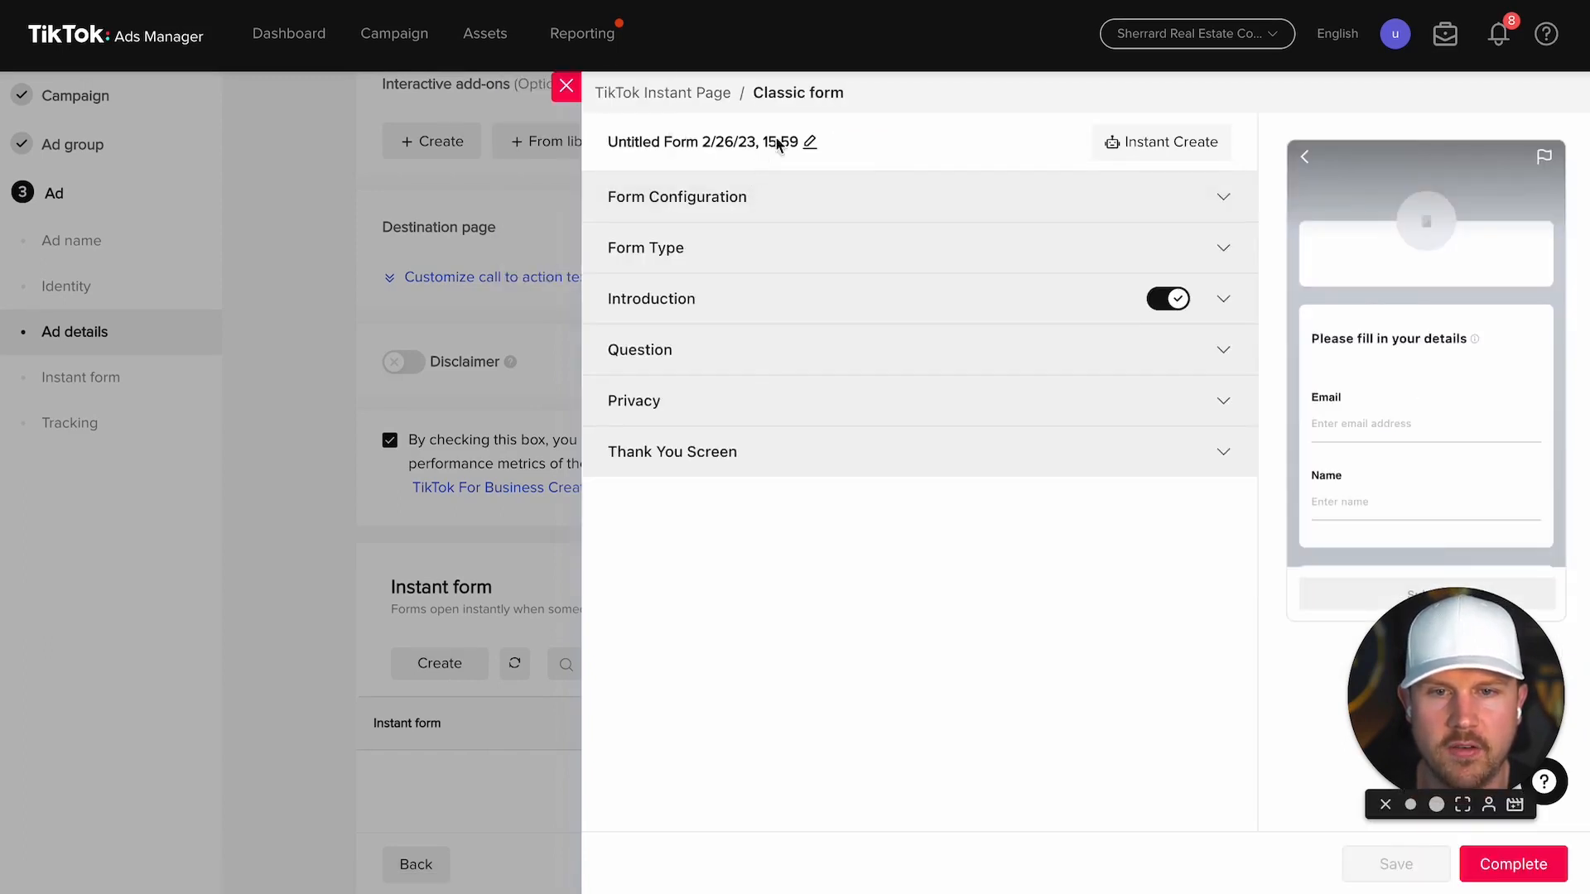
Step: Title the form 'Buyers Lead Gen Form (3 Buyers Tips)' and expand its Form Type options
left_click(813, 143)
left_click(813, 137)
type("Buy")
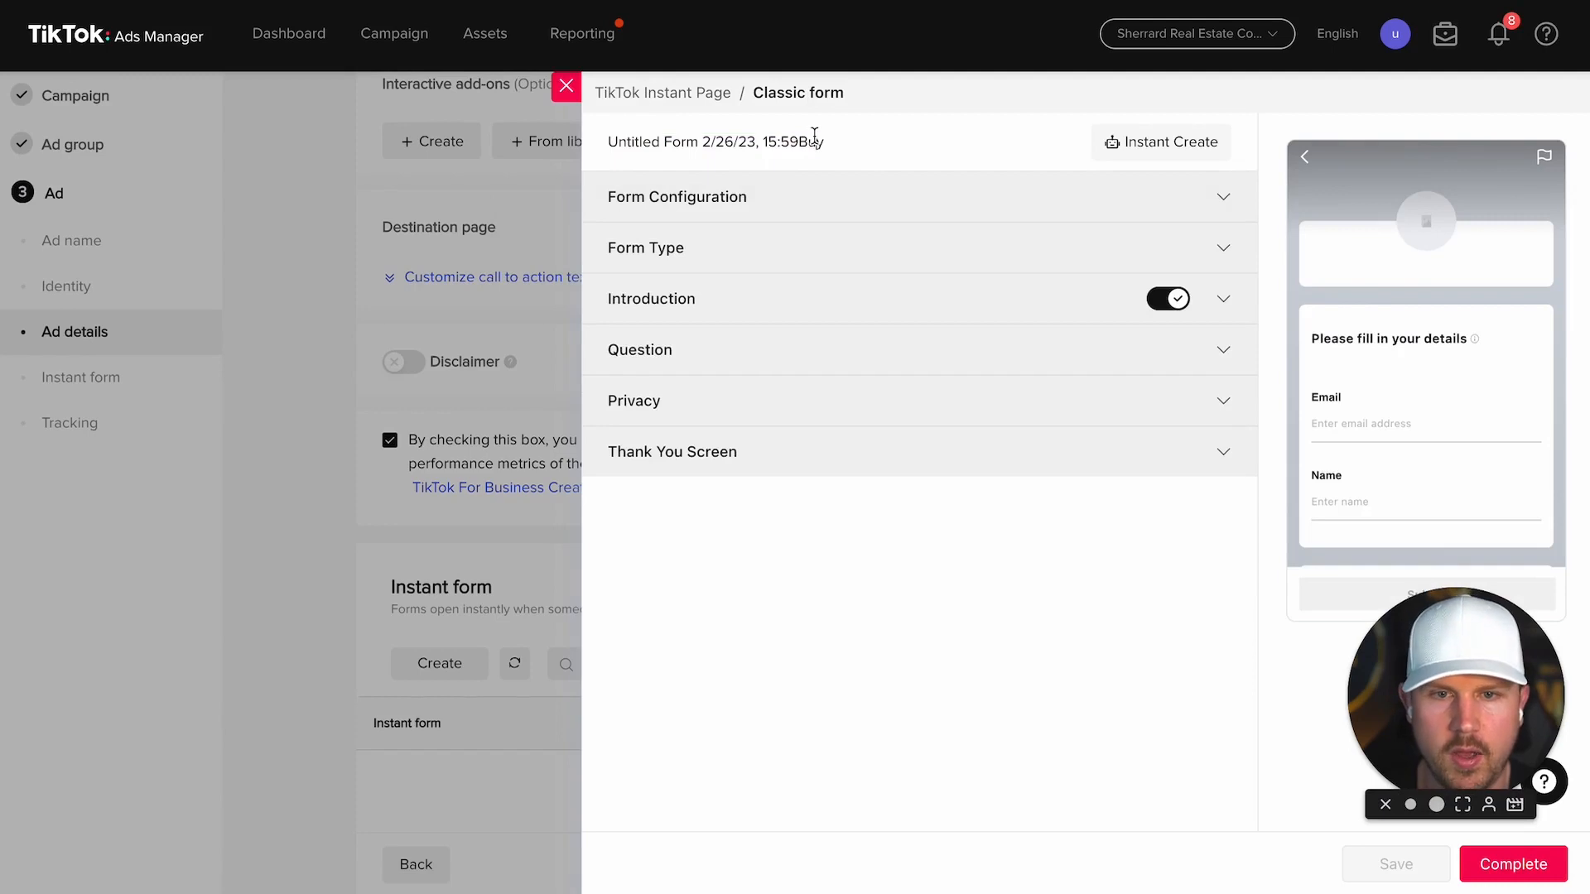
key("ctrl+a")
type("Buyer")
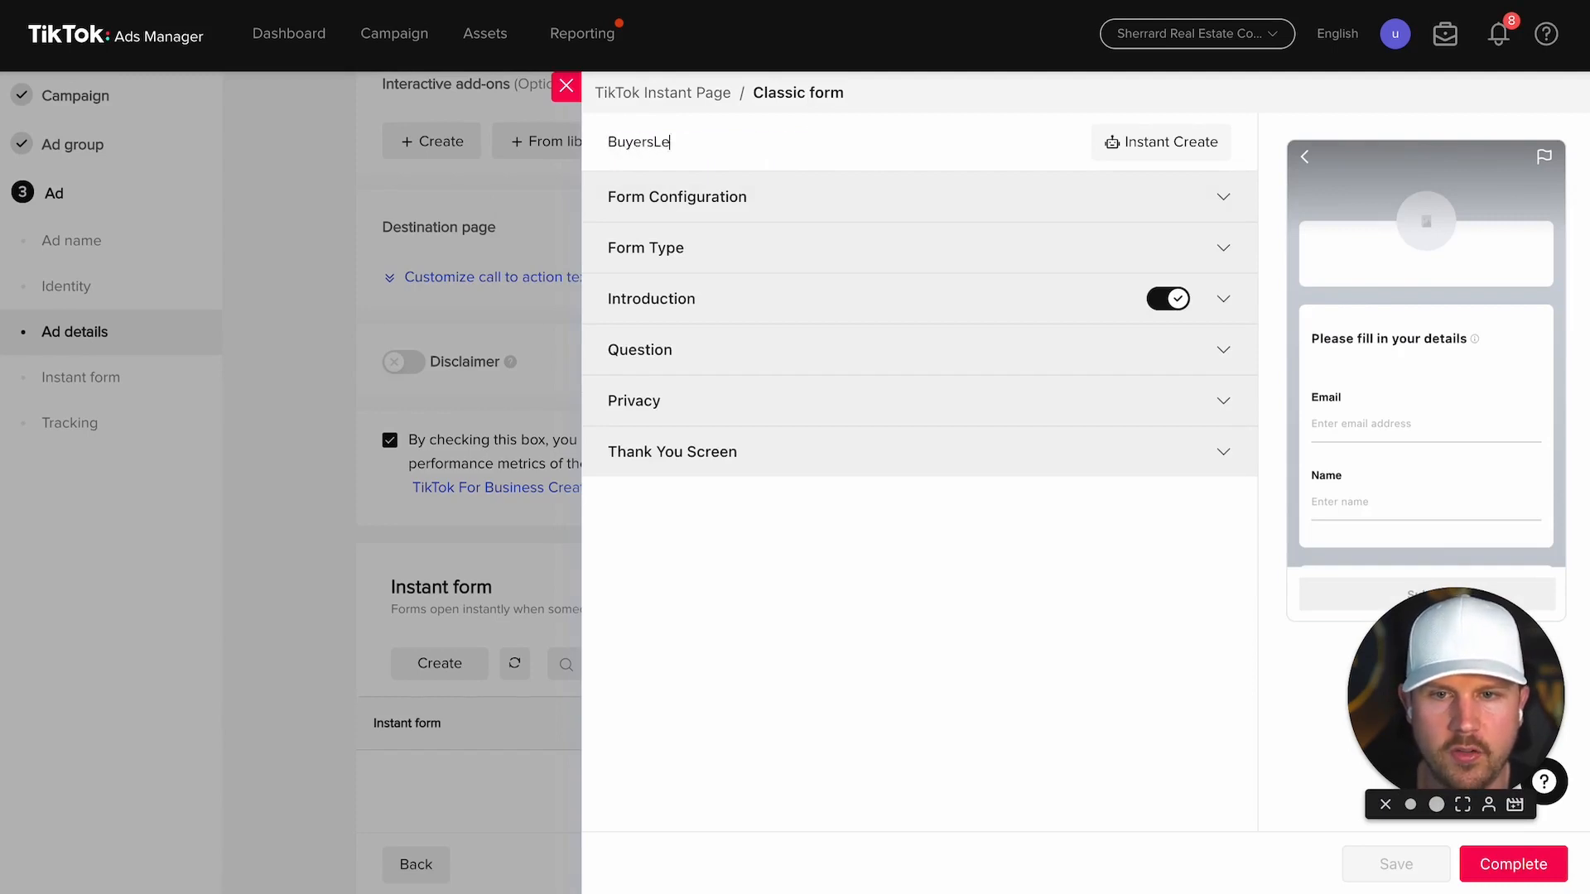
type("s Lead ")
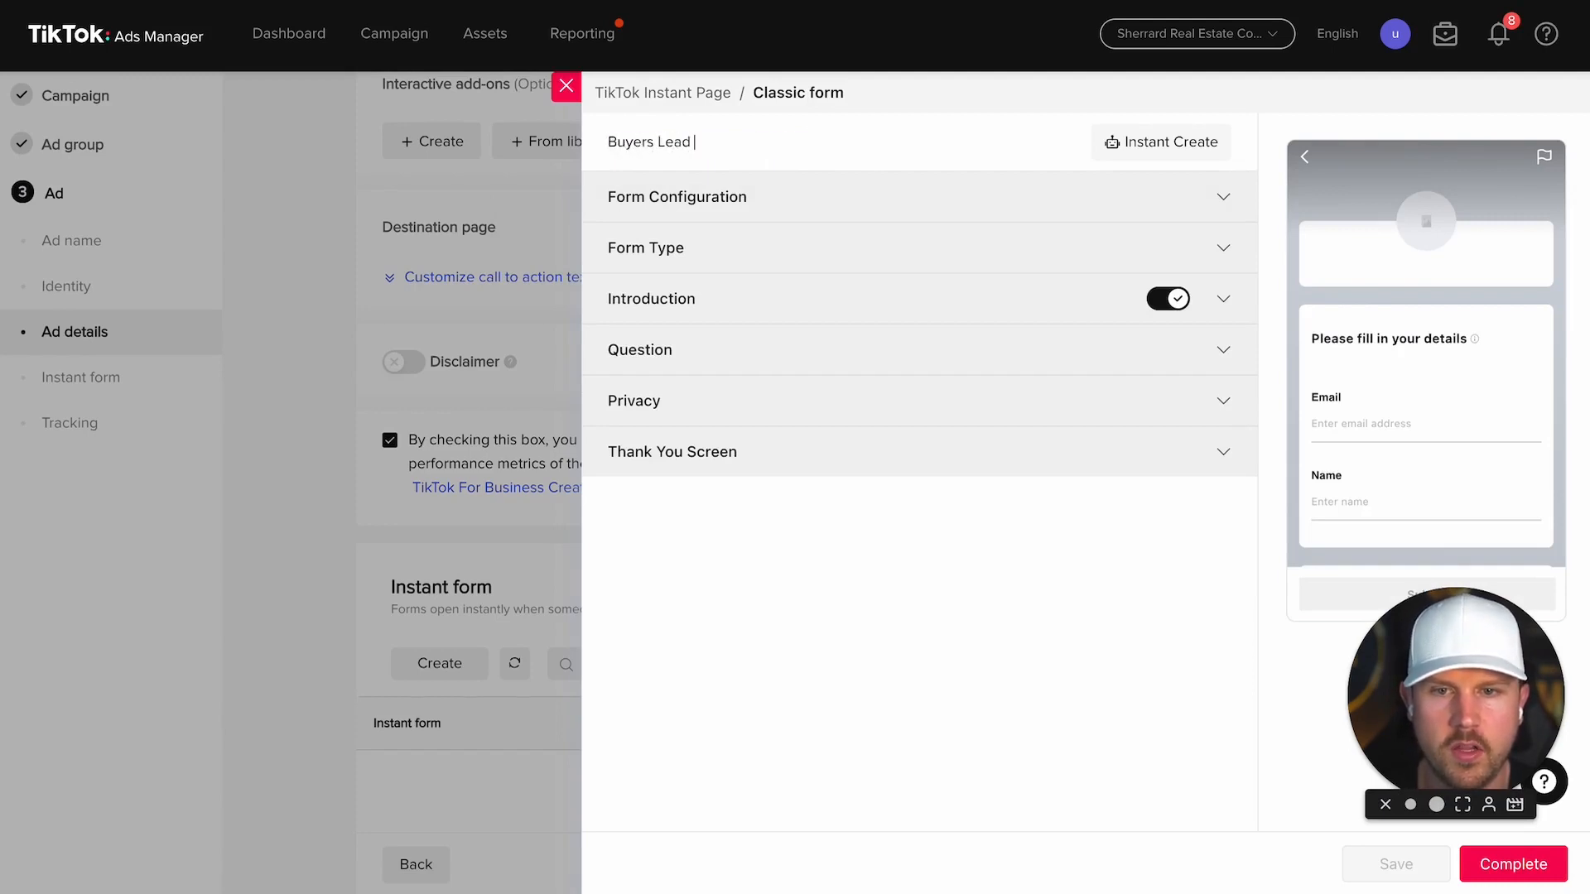
type("Gen Form (3 Buyers Tips)")
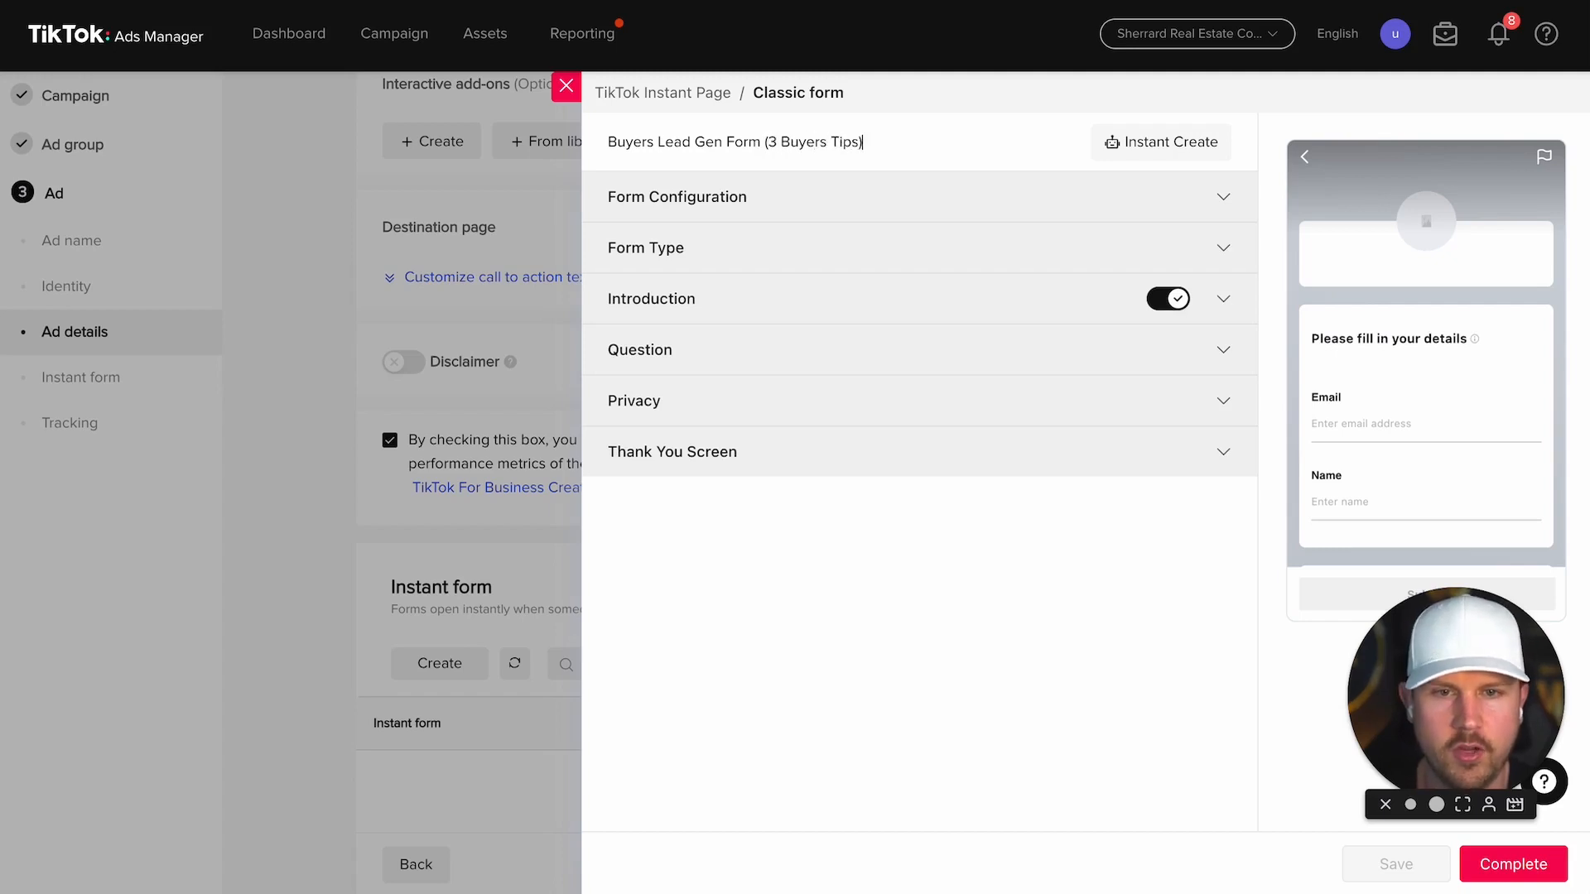
left_click(903, 199)
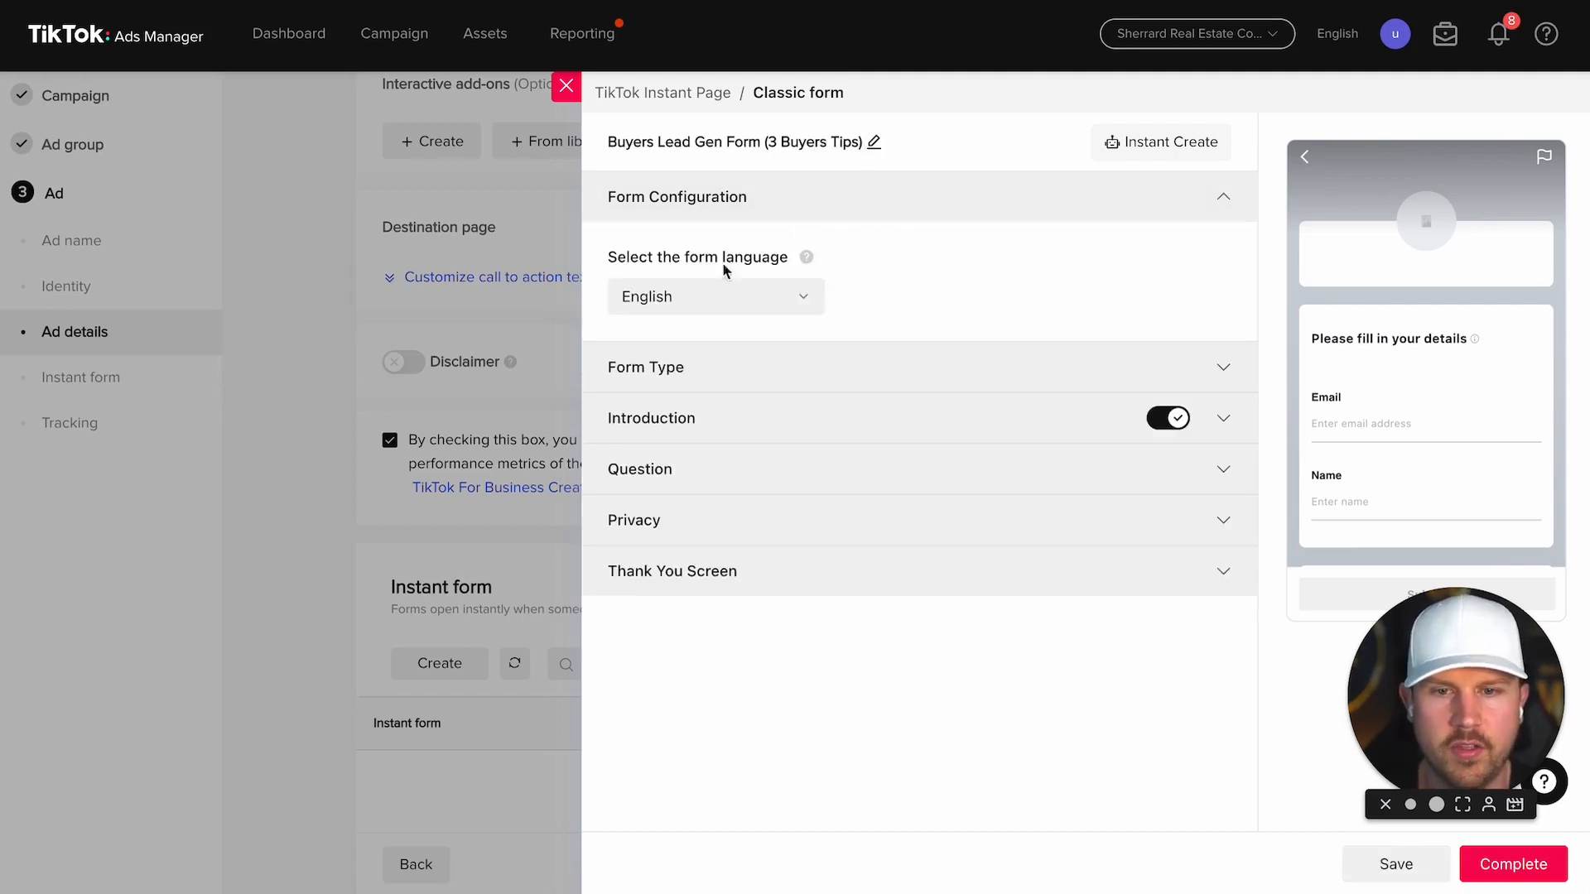
left_click(915, 368)
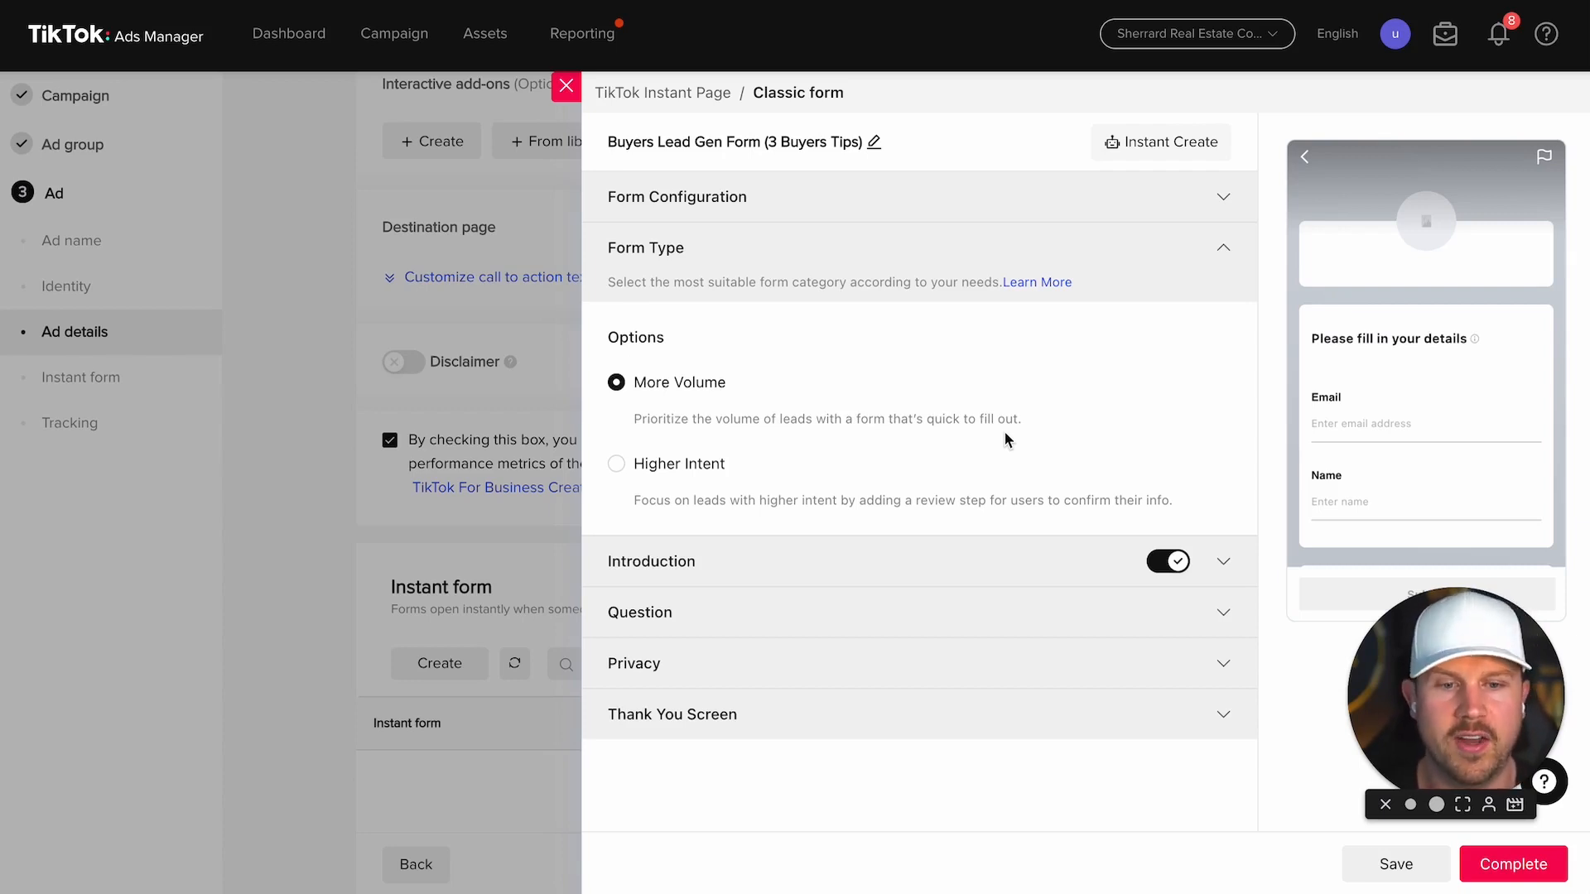
Step: Use the Past Listing.jpg house photo as the form introduction's logo
left_click(1219, 563)
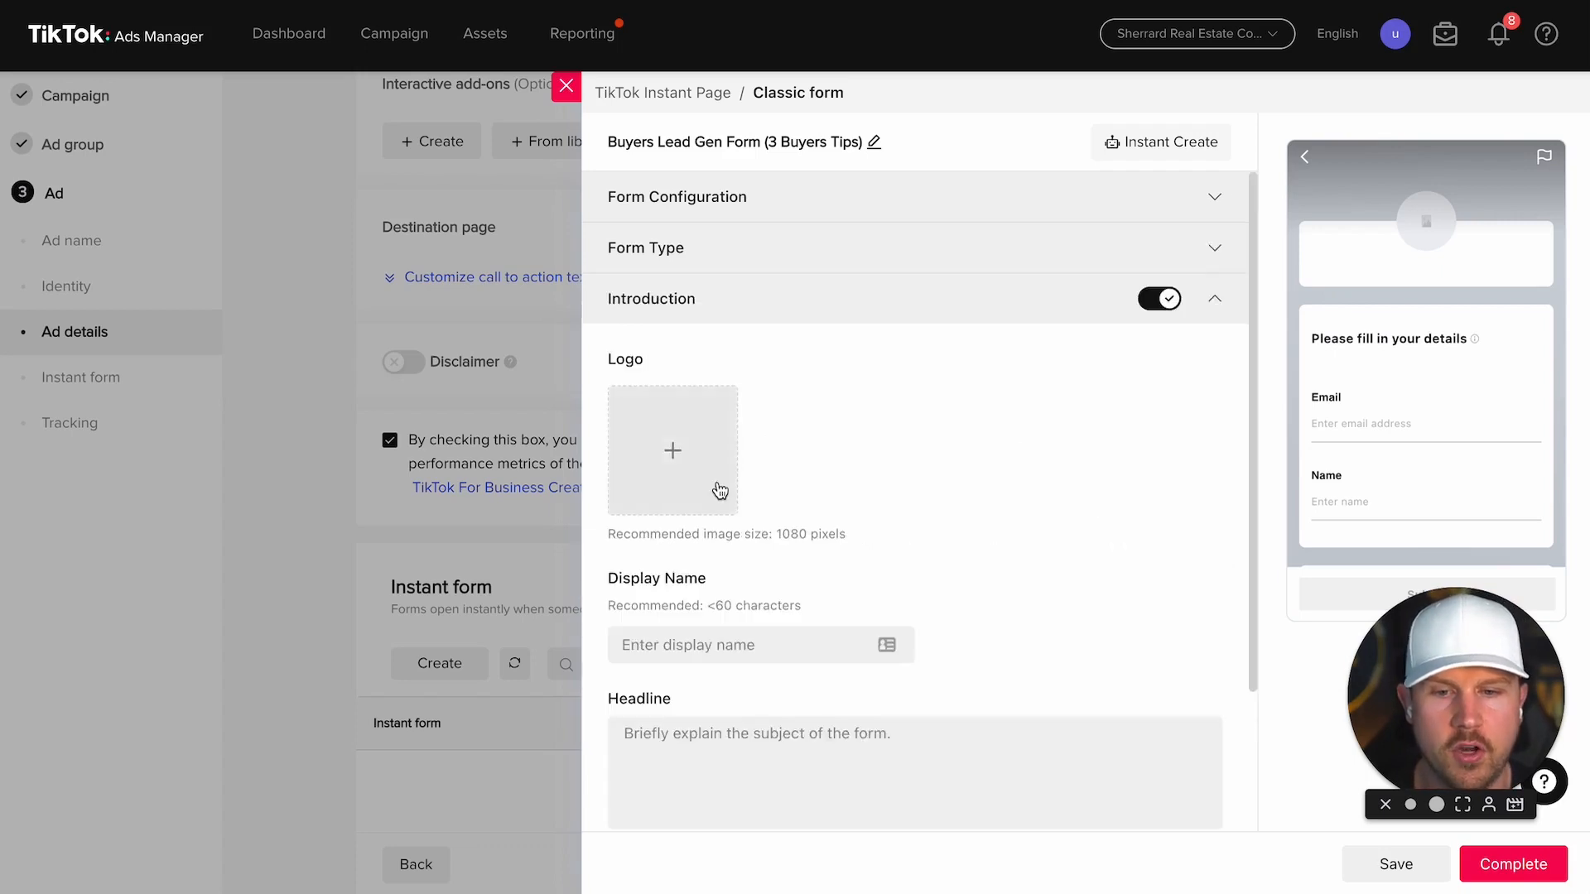
left_click(659, 445)
double_click(1002, 424)
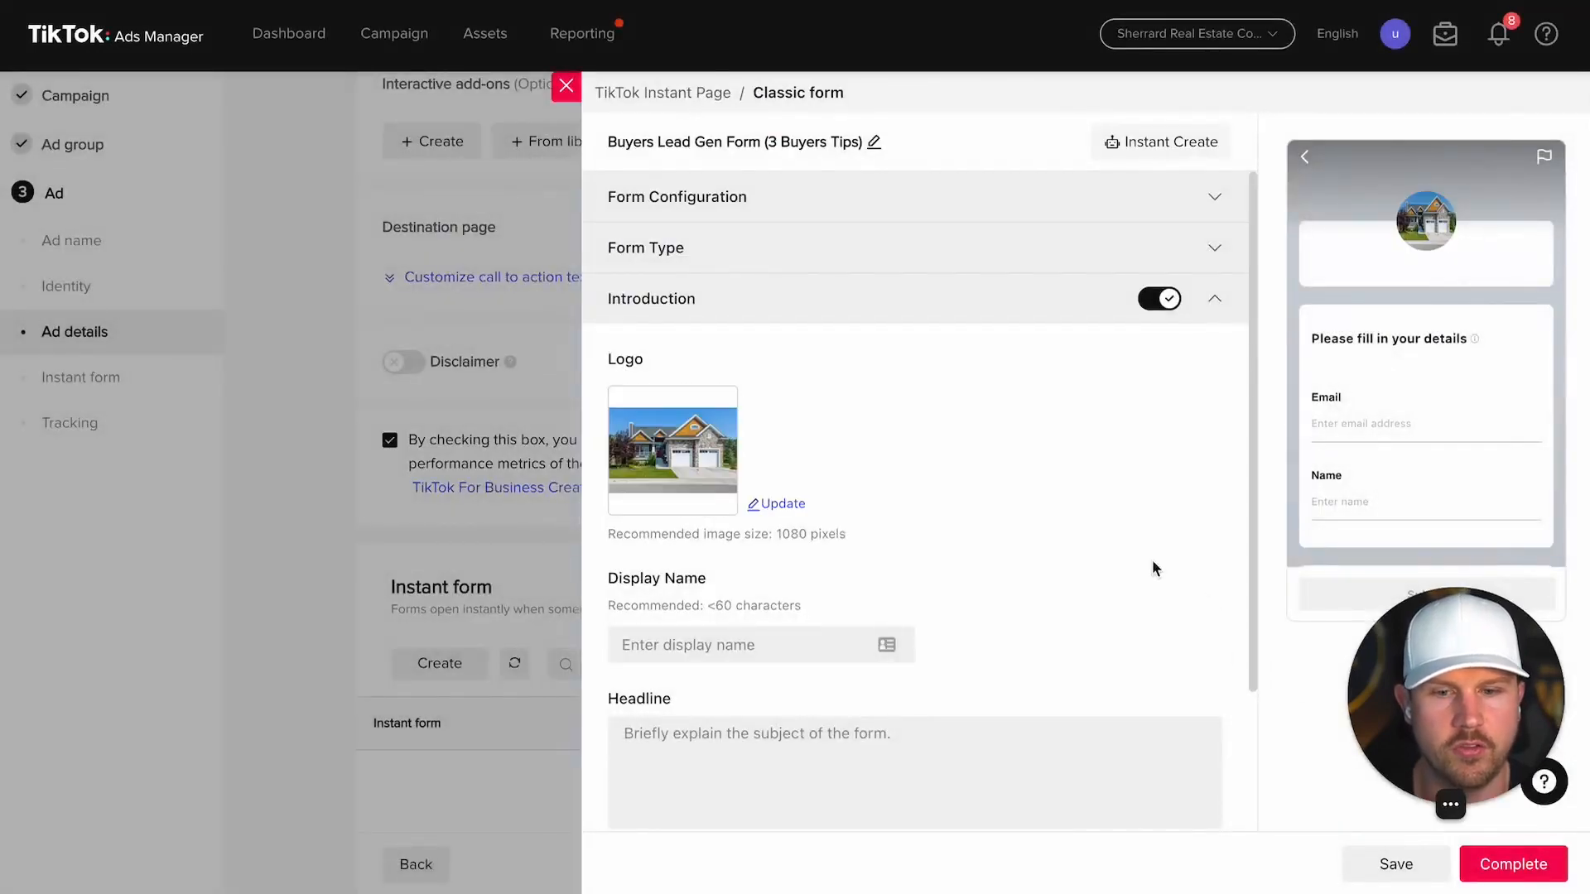
left_click(782, 505)
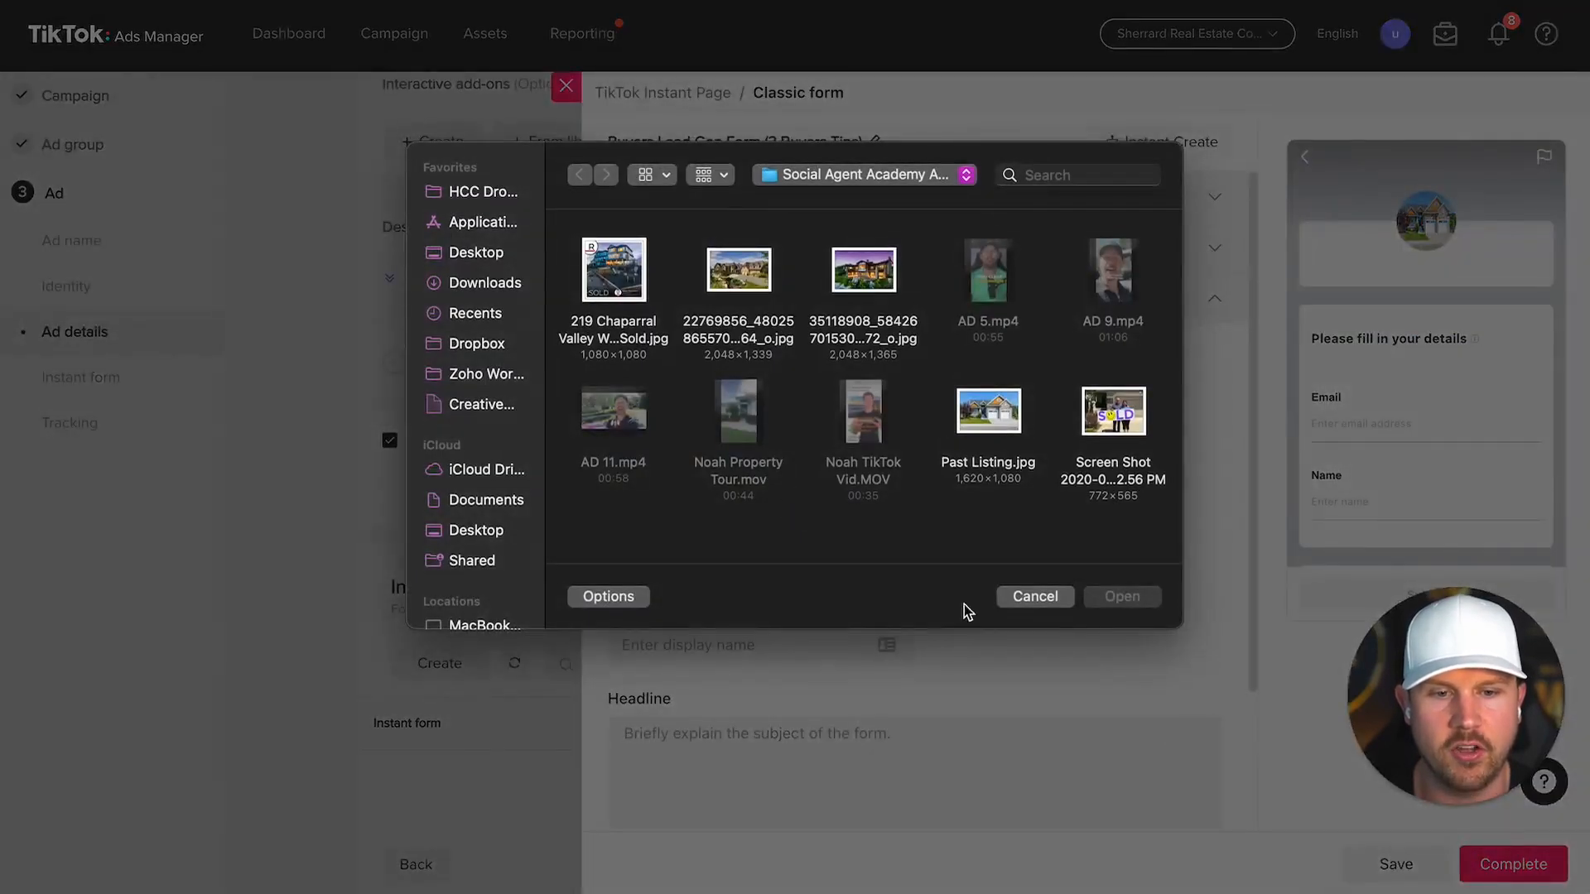
left_click(1033, 596)
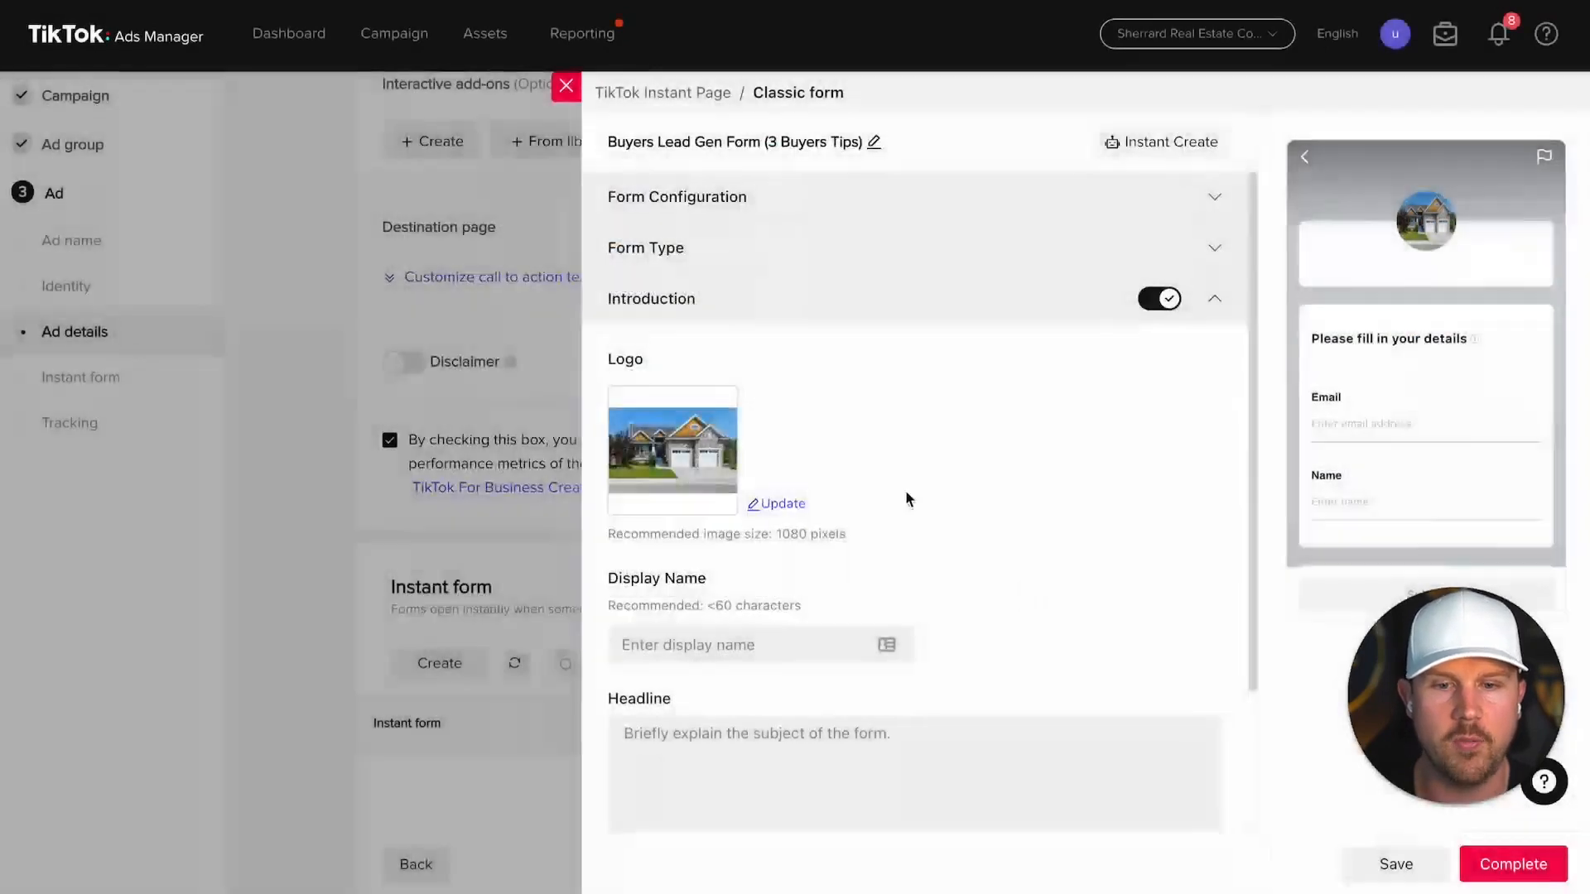
scroll(809, 422, "down", 3)
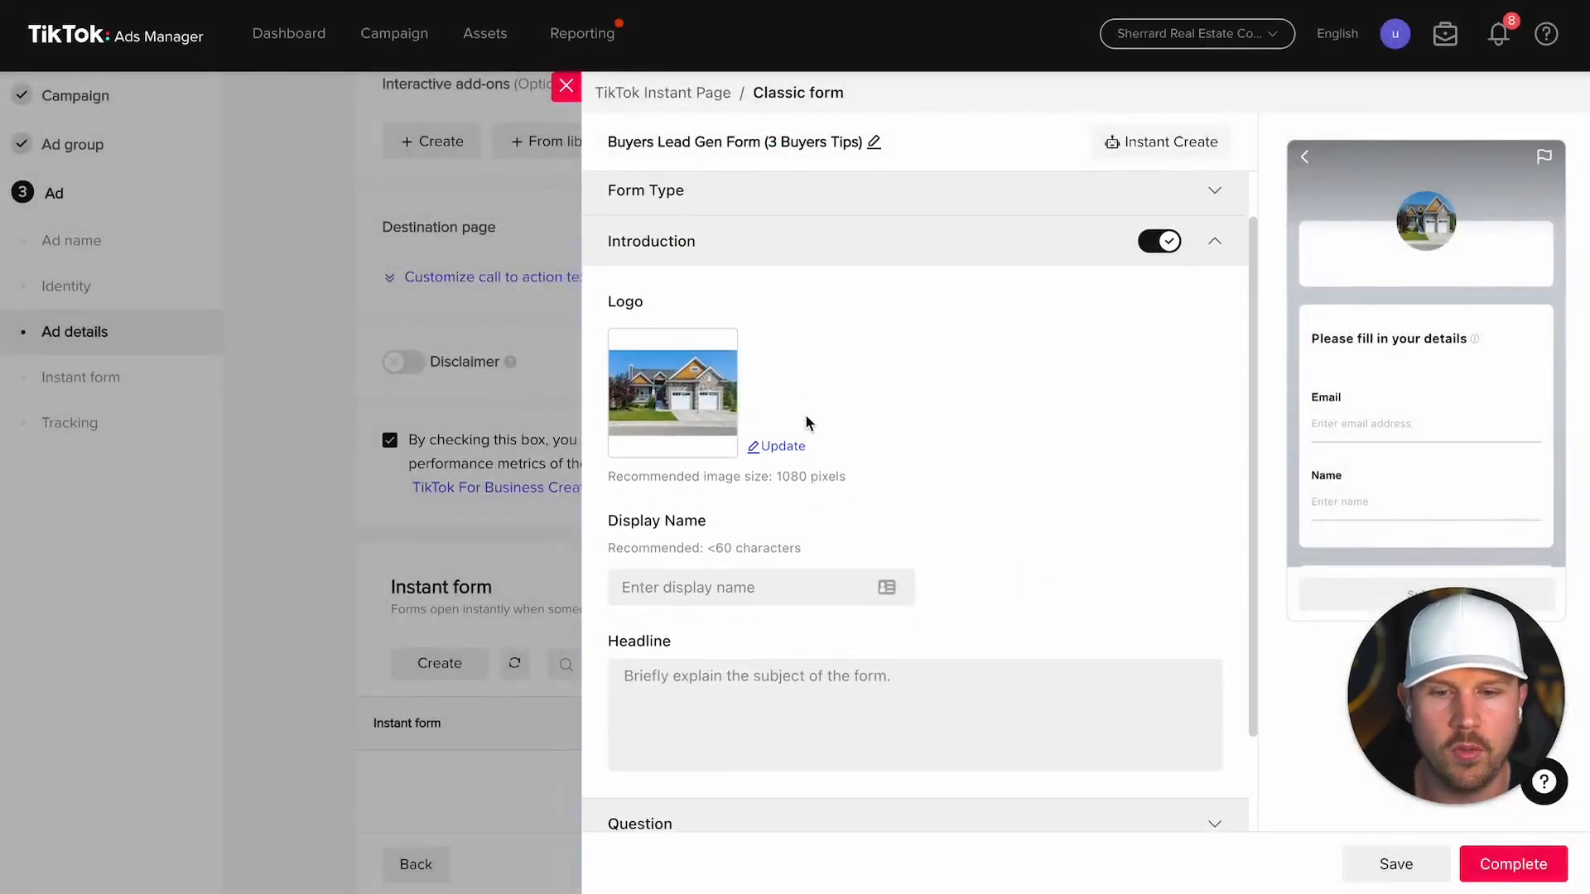
scroll(809, 423, "down", 1)
Step: Set the form's display name to 'Thinking Of Buying A Home?'
left_click(734, 469)
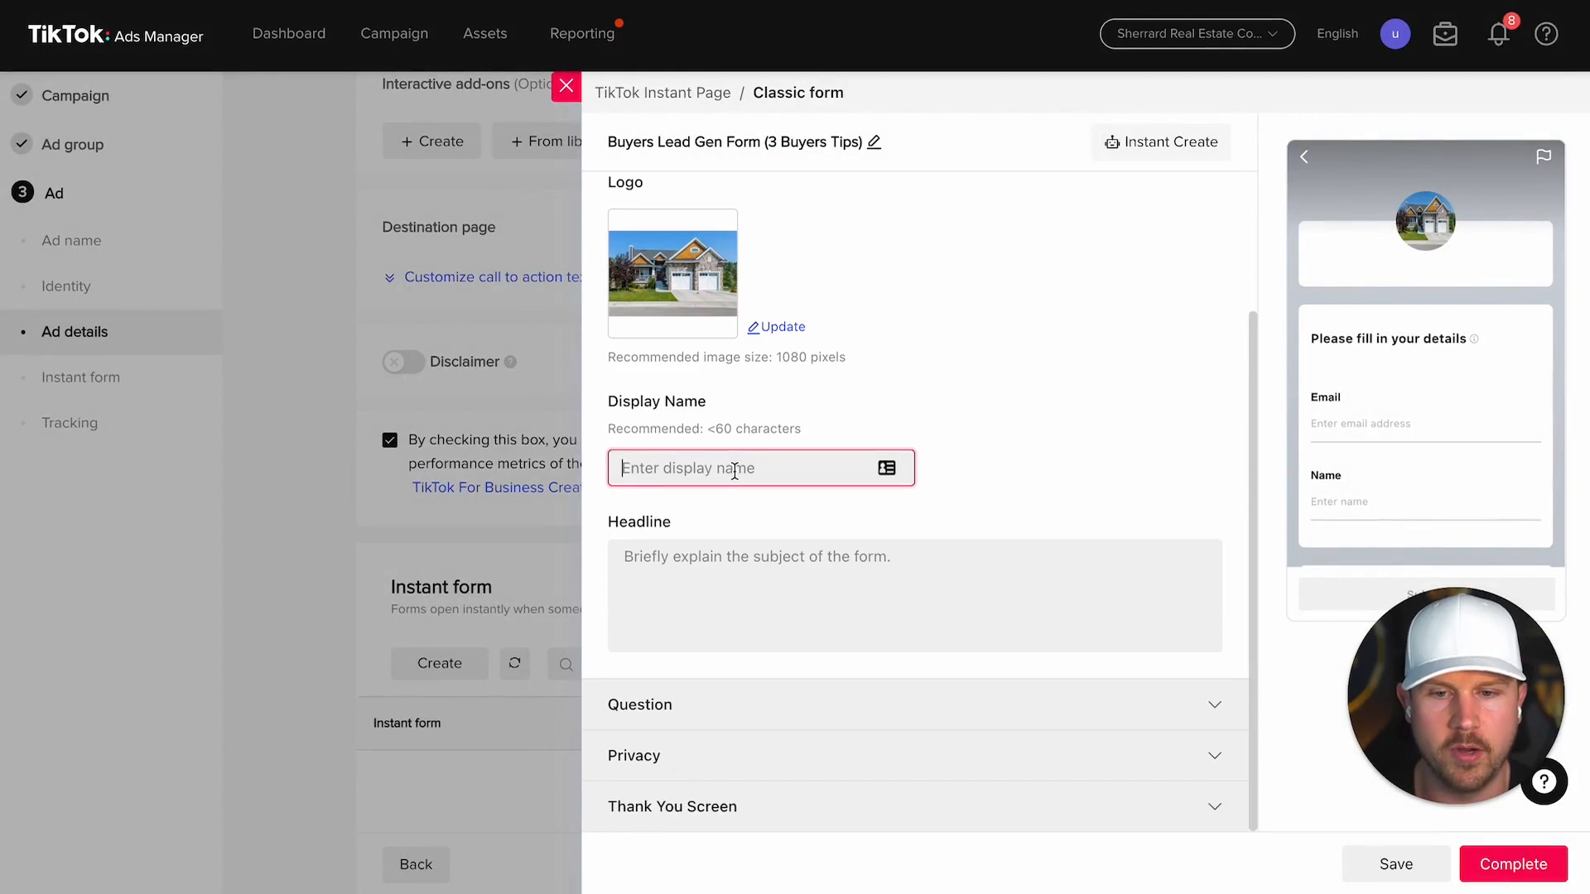
type("hteui5")
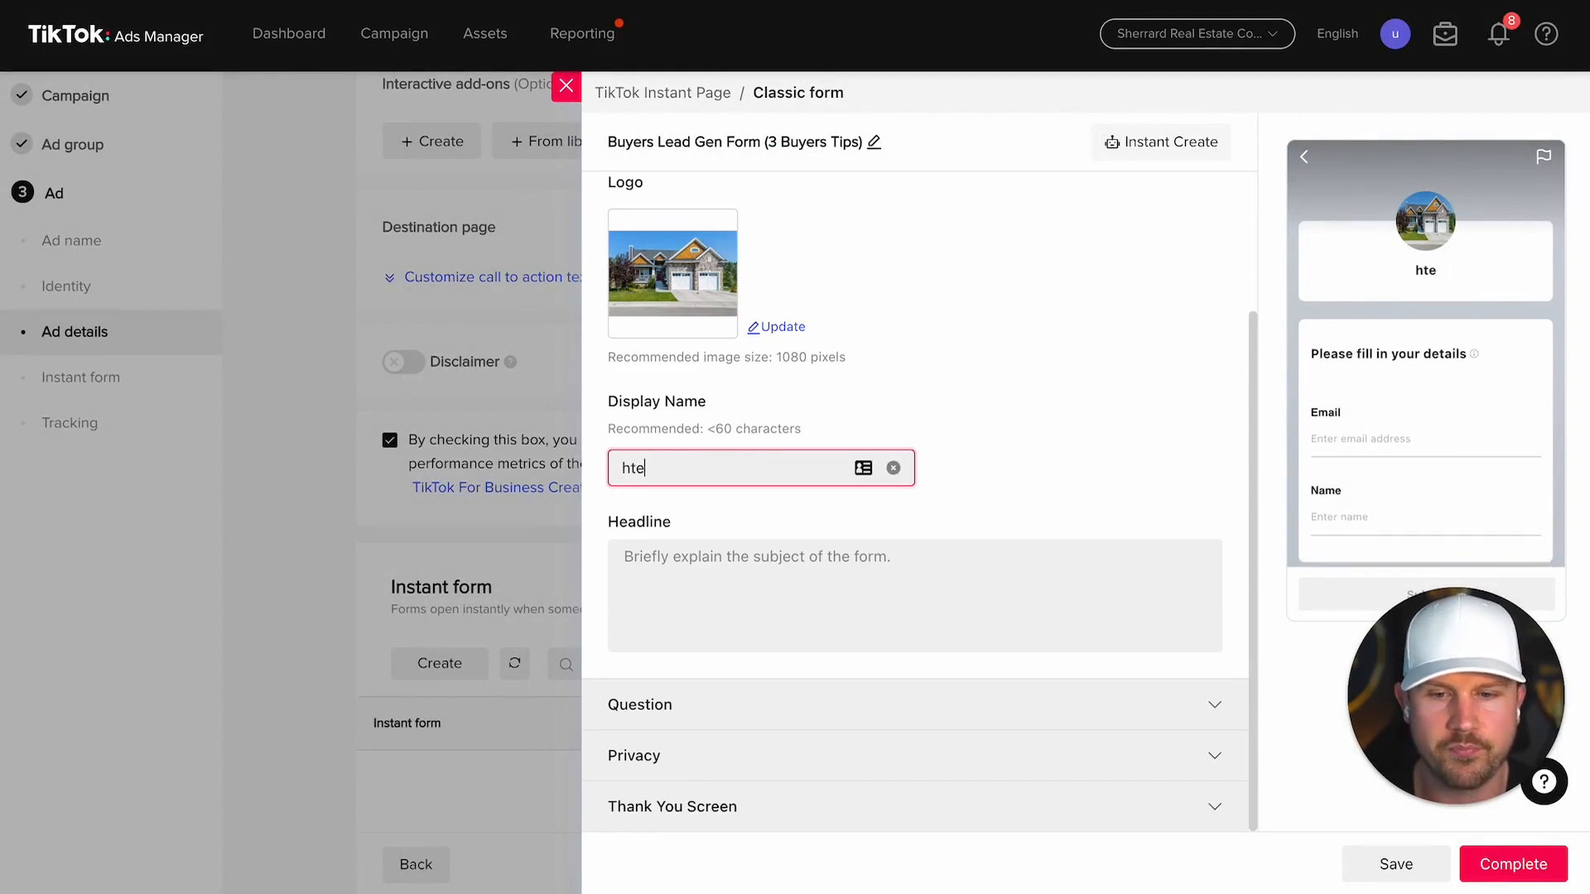
key("BackSpace")
key("BackSpace")
key("BackSpace")
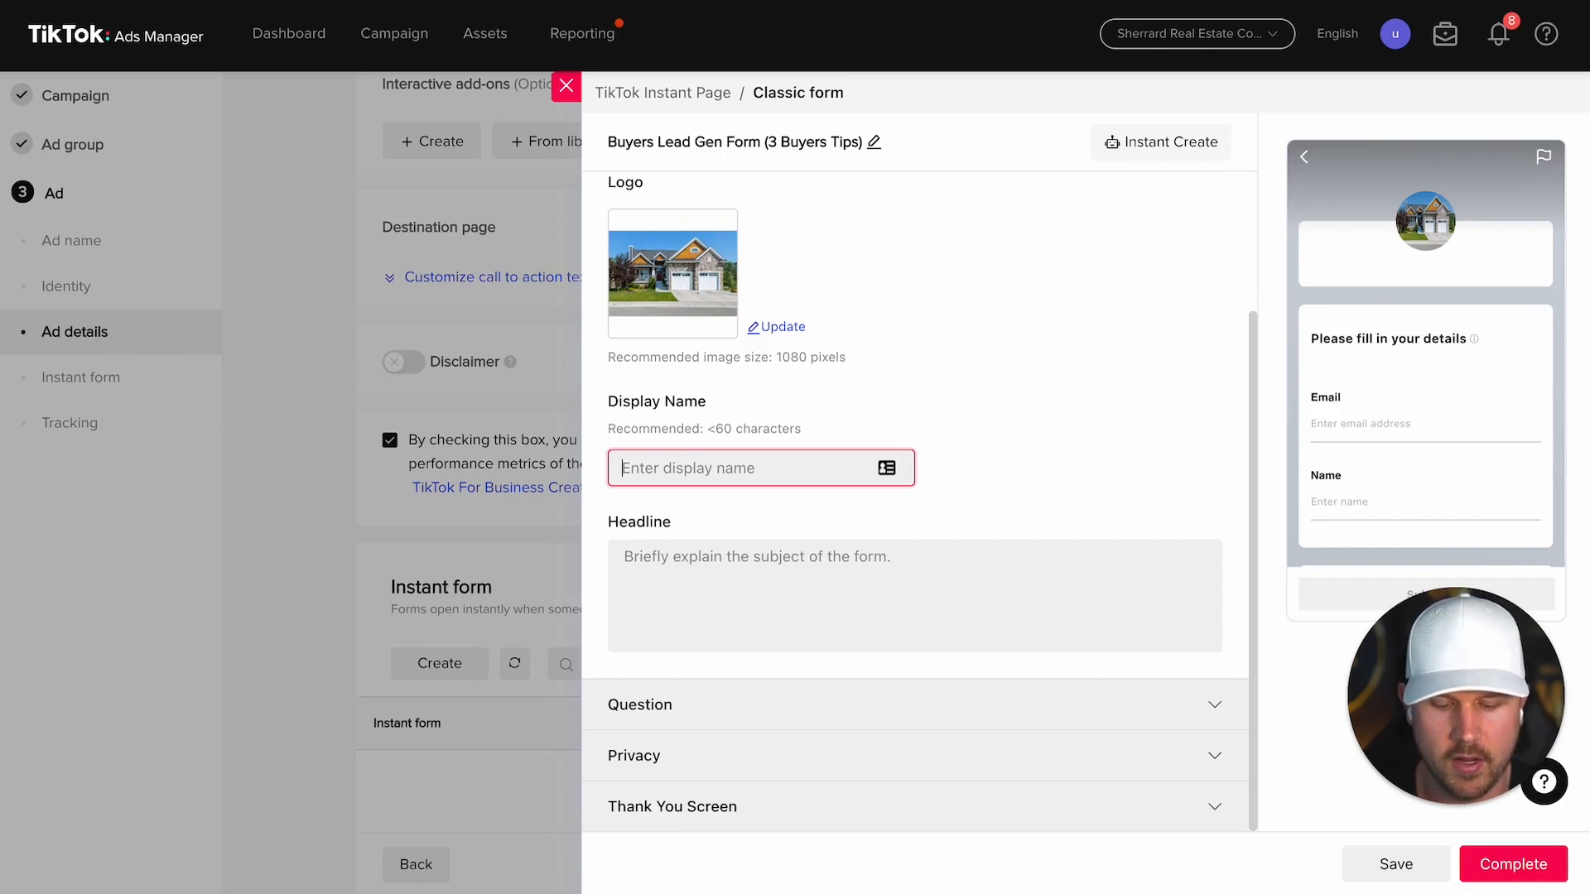
type("Calgary Rela")
type("tor")
left_click(869, 590)
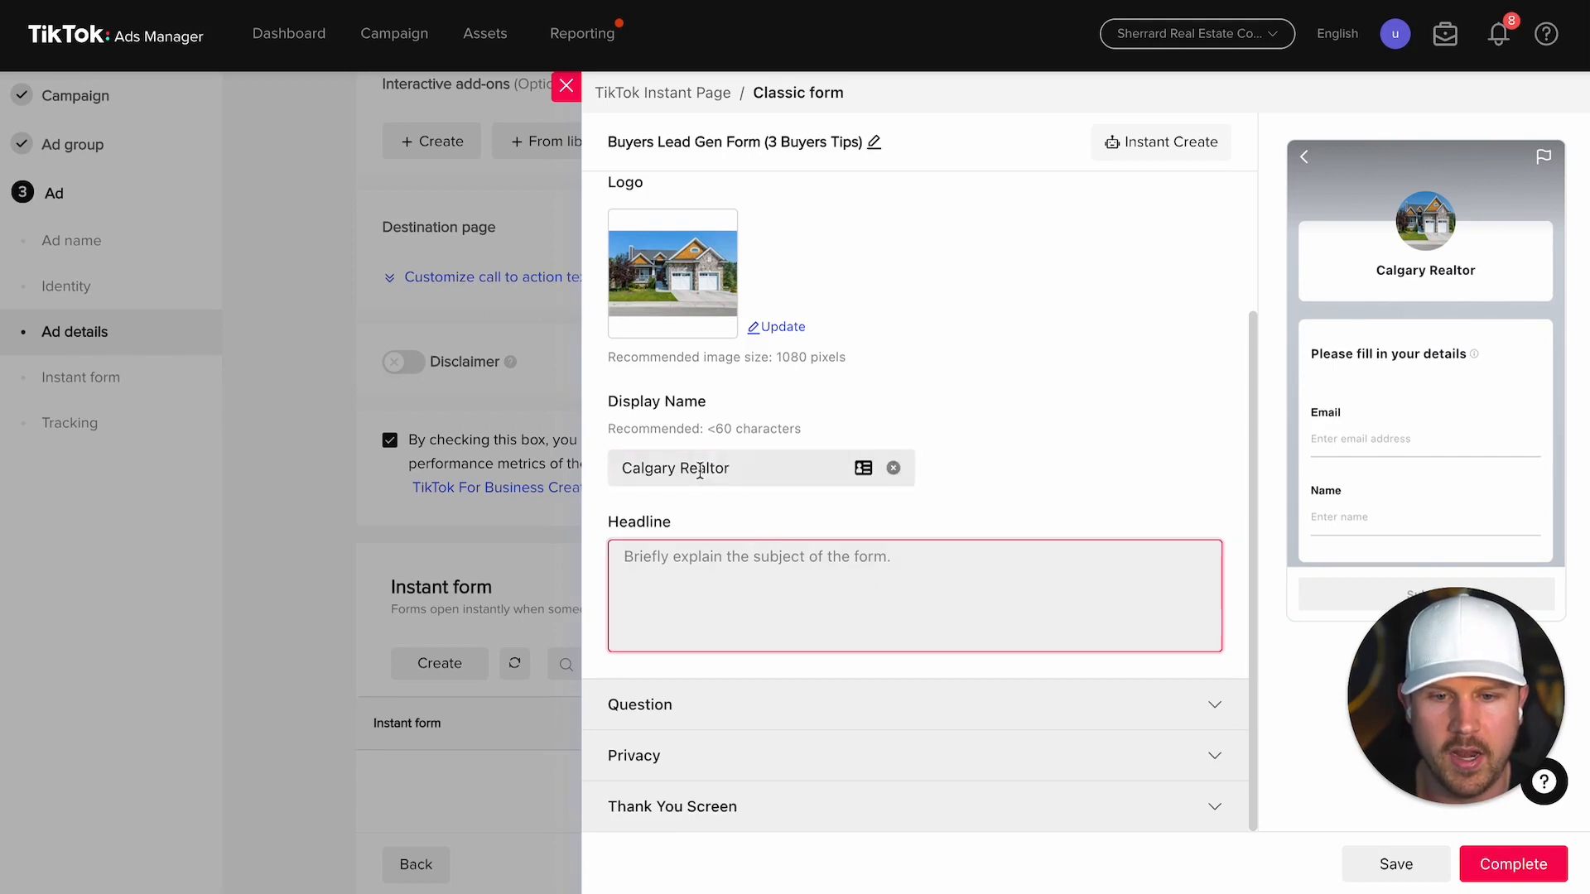
left_click(756, 570)
left_click(621, 468)
type("Top")
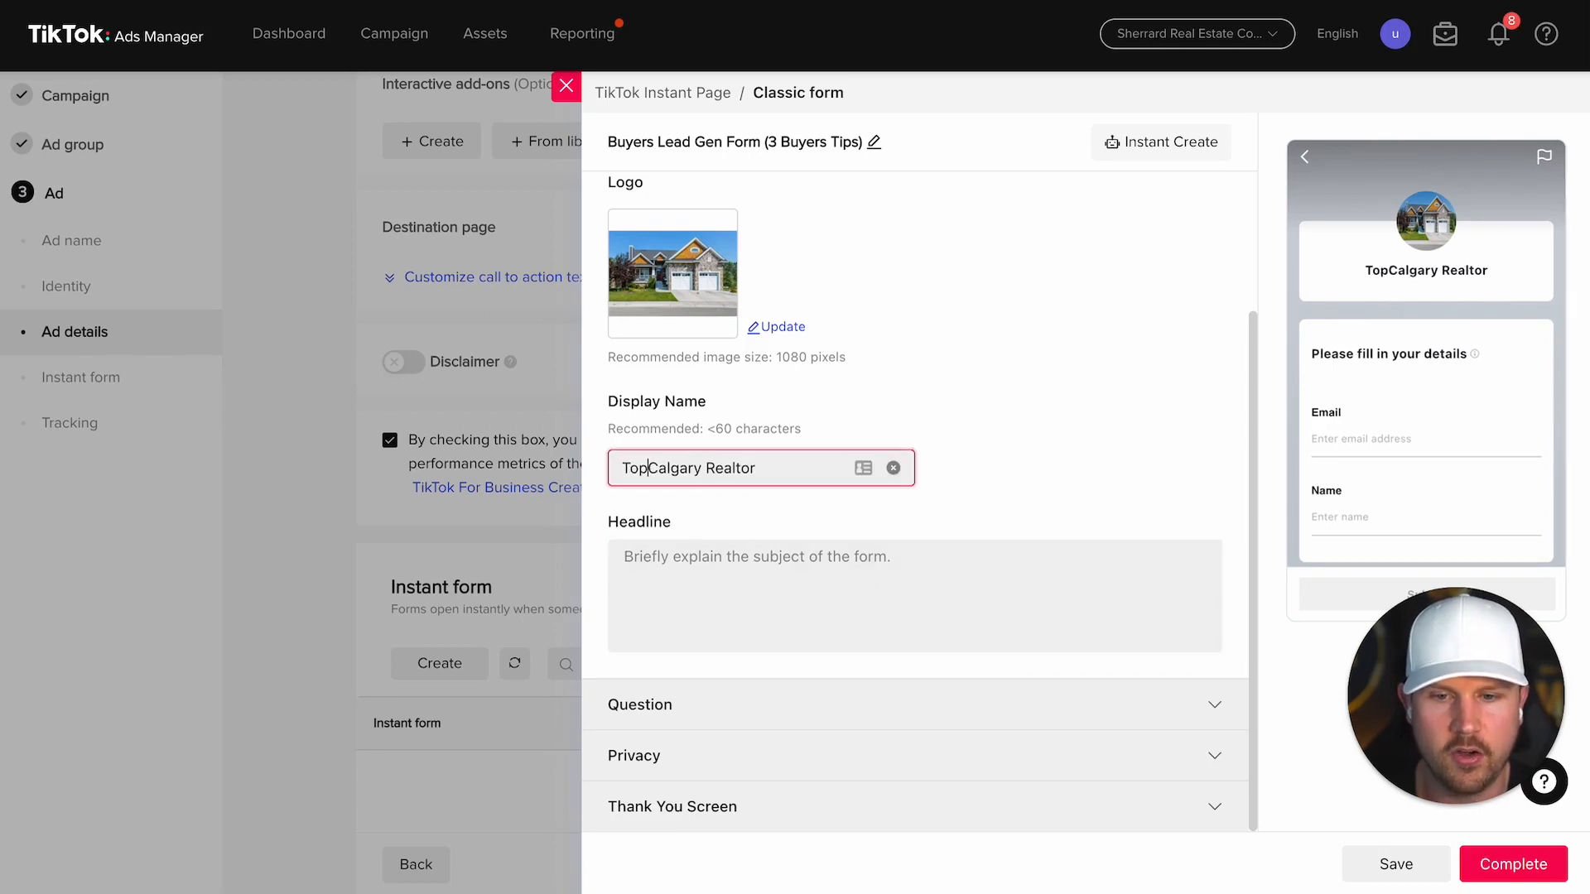
left_click(725, 588)
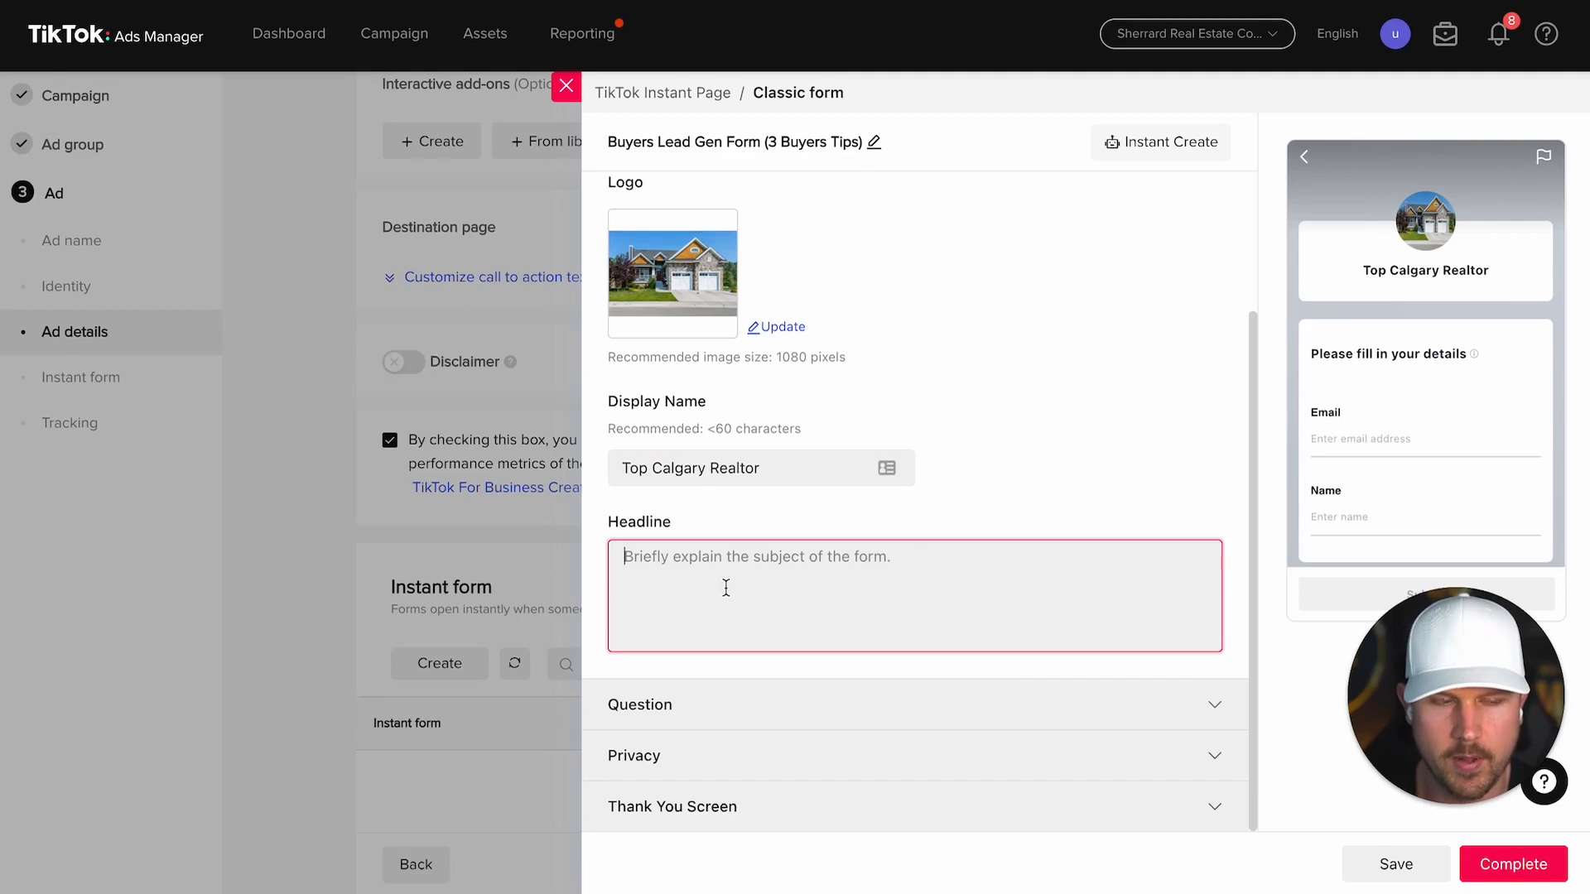
type("T")
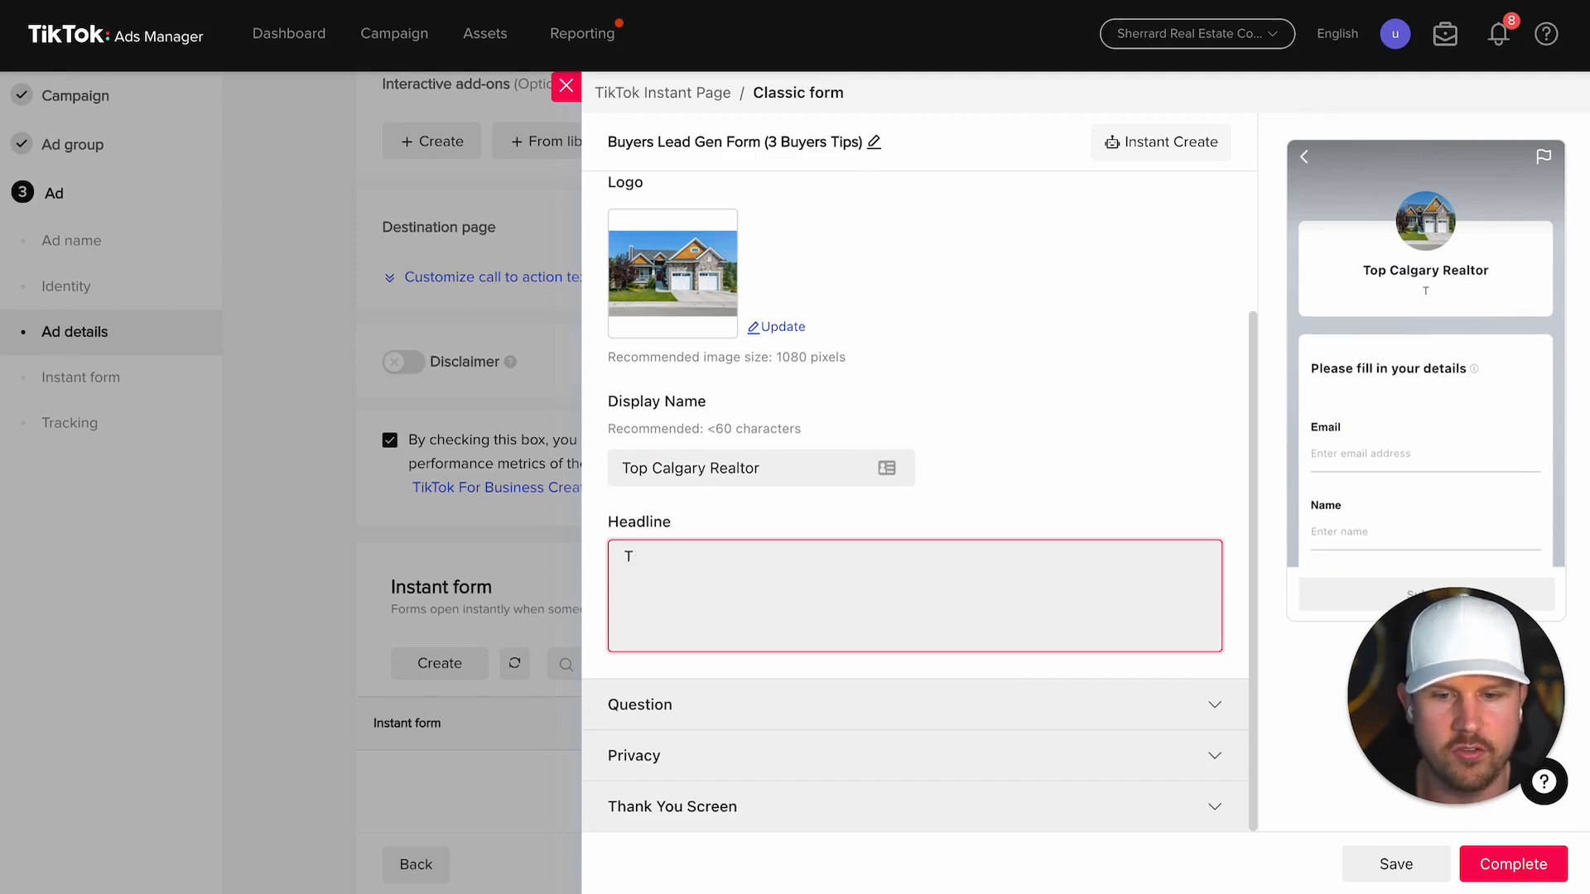
key("BackSpace")
left_click_drag(764, 480, 535, 464)
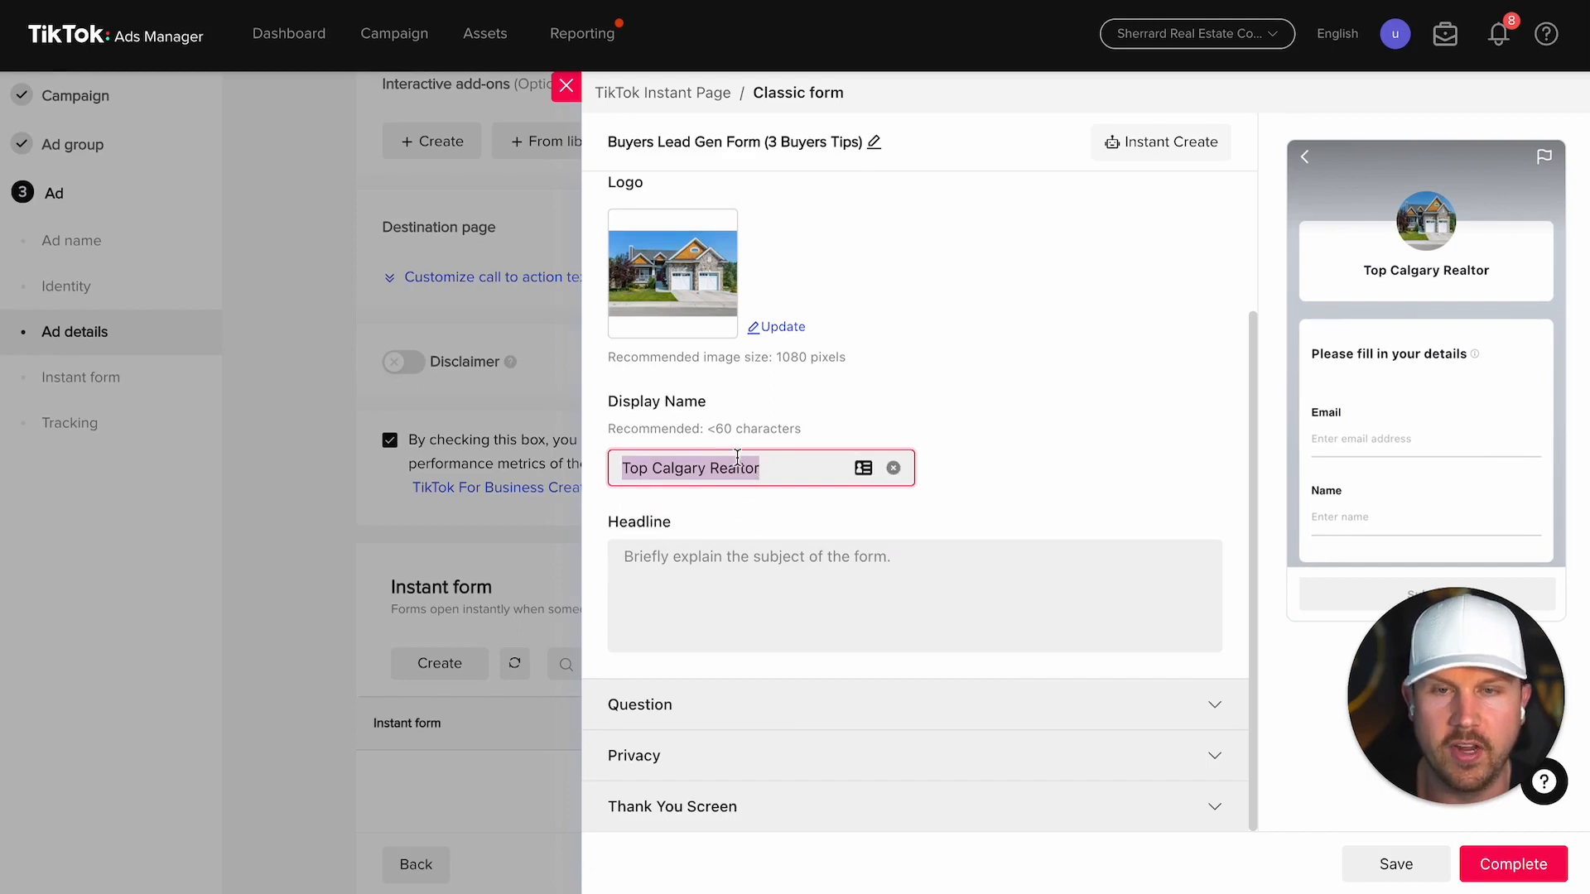
type("Thinki")
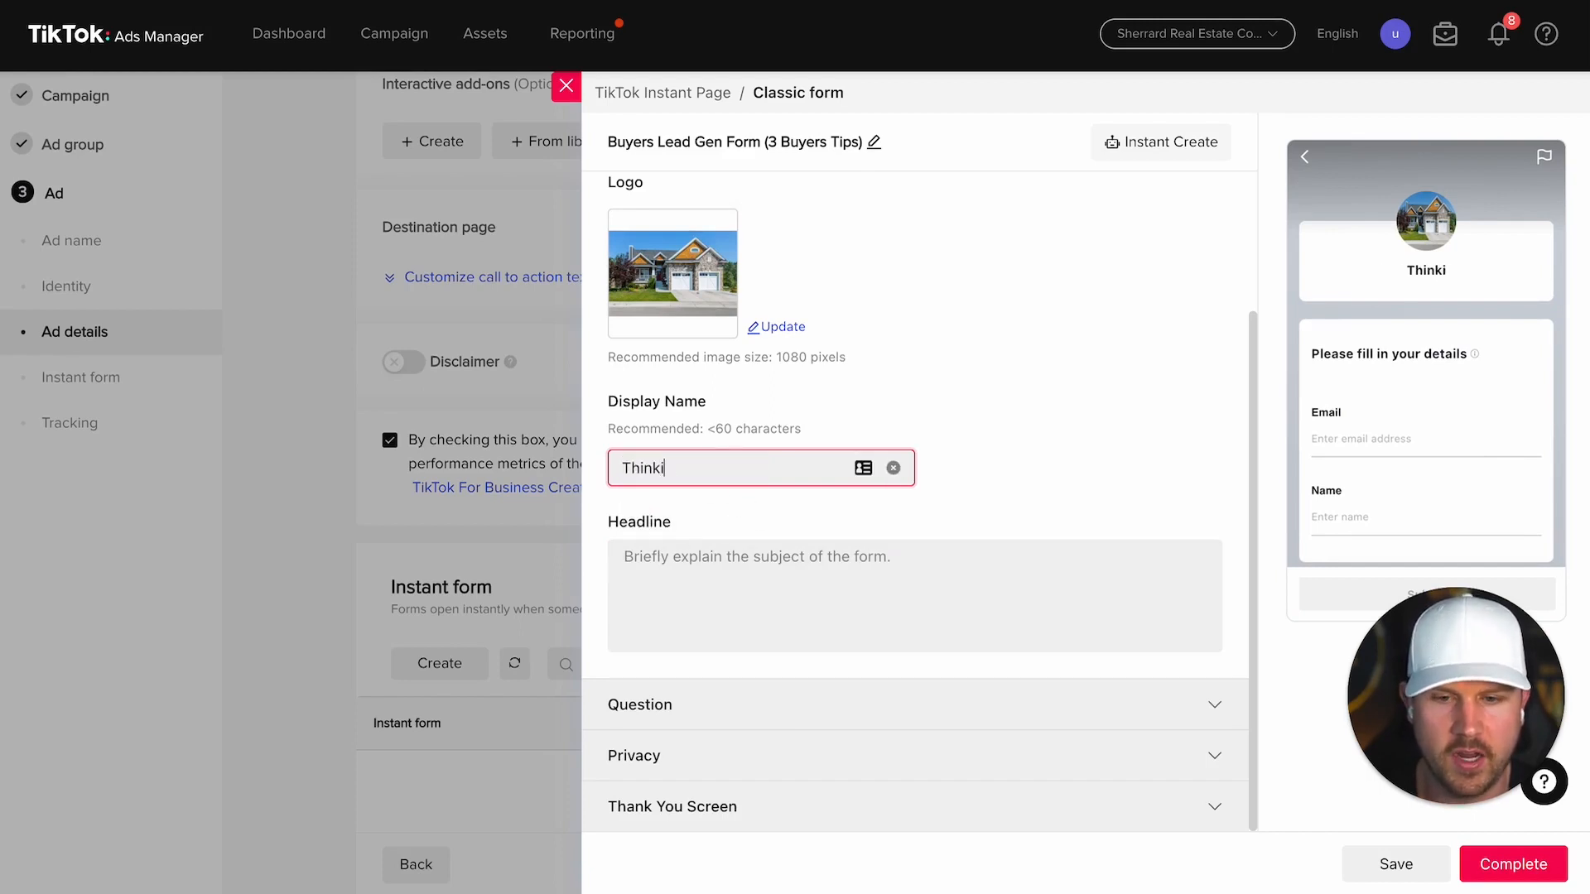
type("ng Of Buyi")
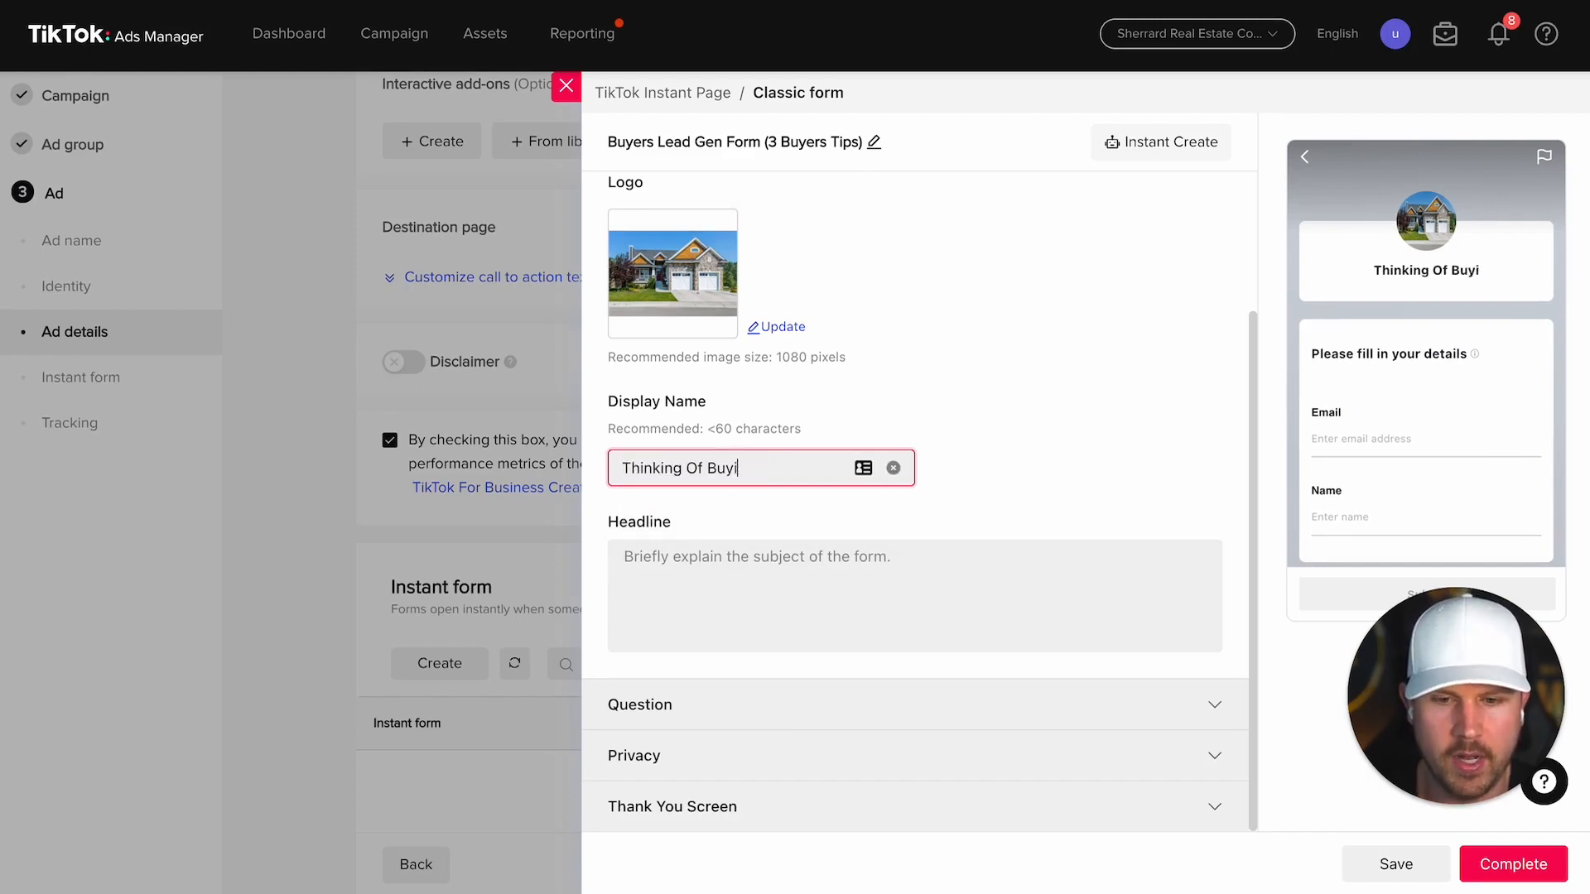
type("ng A Home?")
Step: Write a headline on the top 3 things to know before buying, citing shifting market and rising rates
left_click(870, 557)
type("These are the top 3 thing")
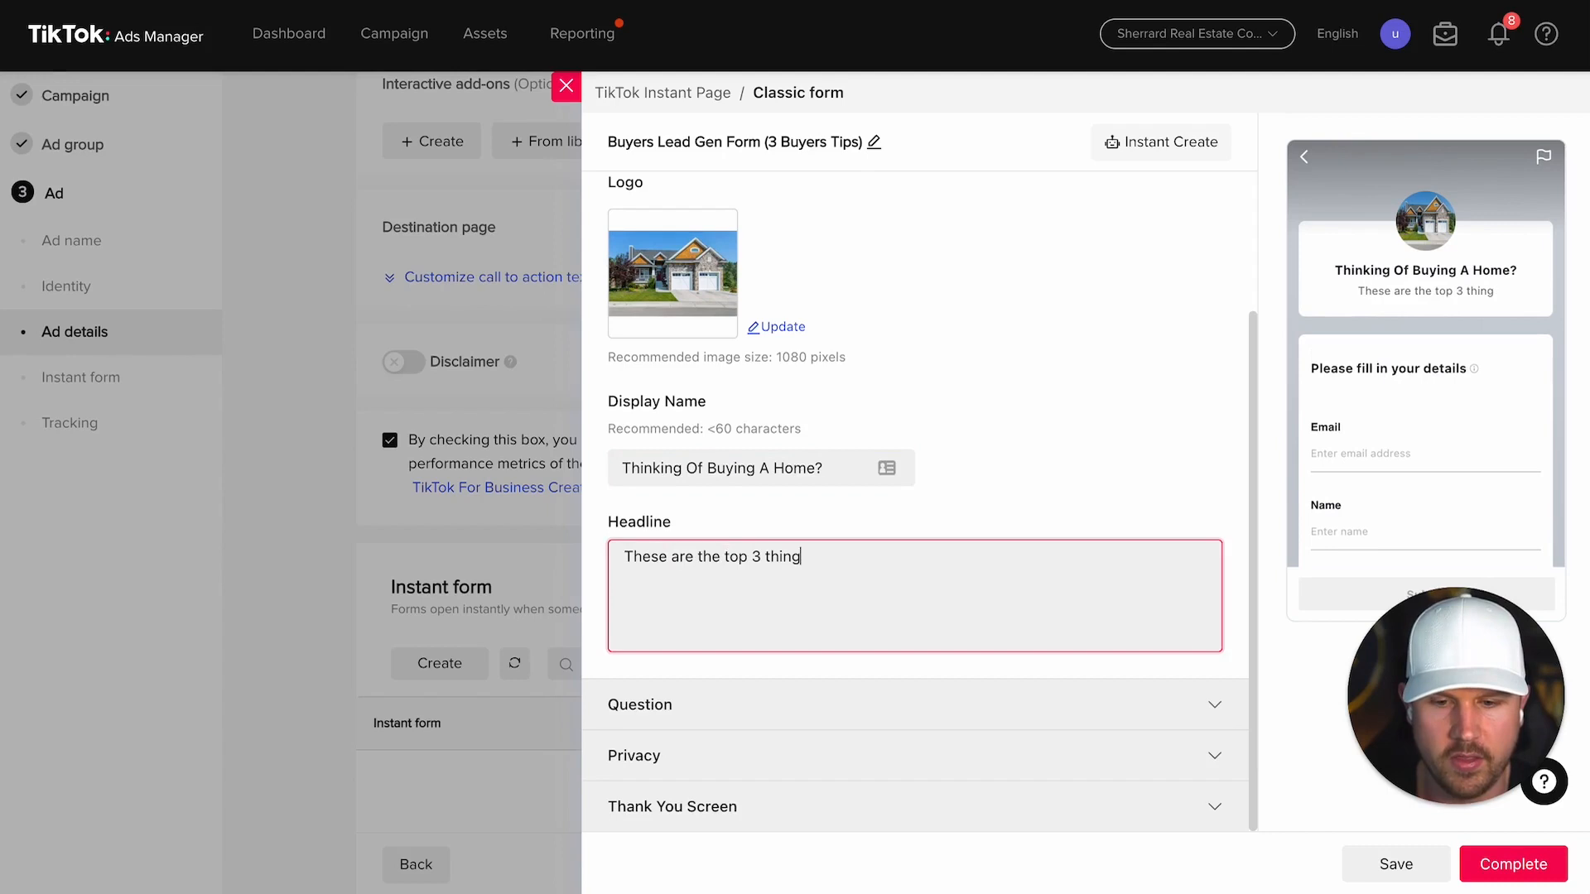
type("s you NEED to k")
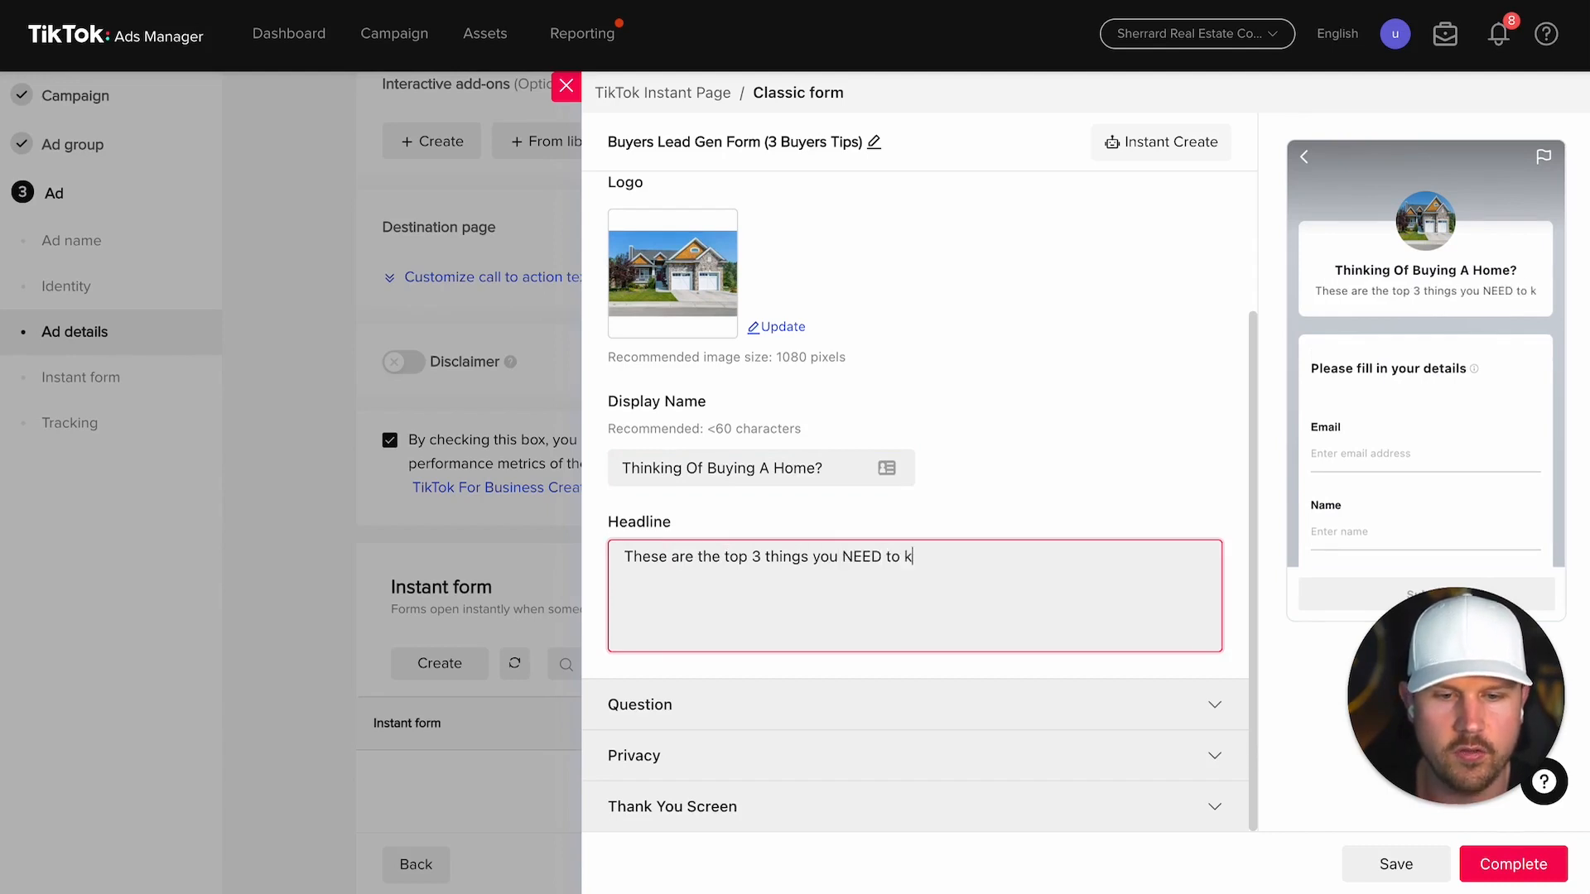
type("now before b")
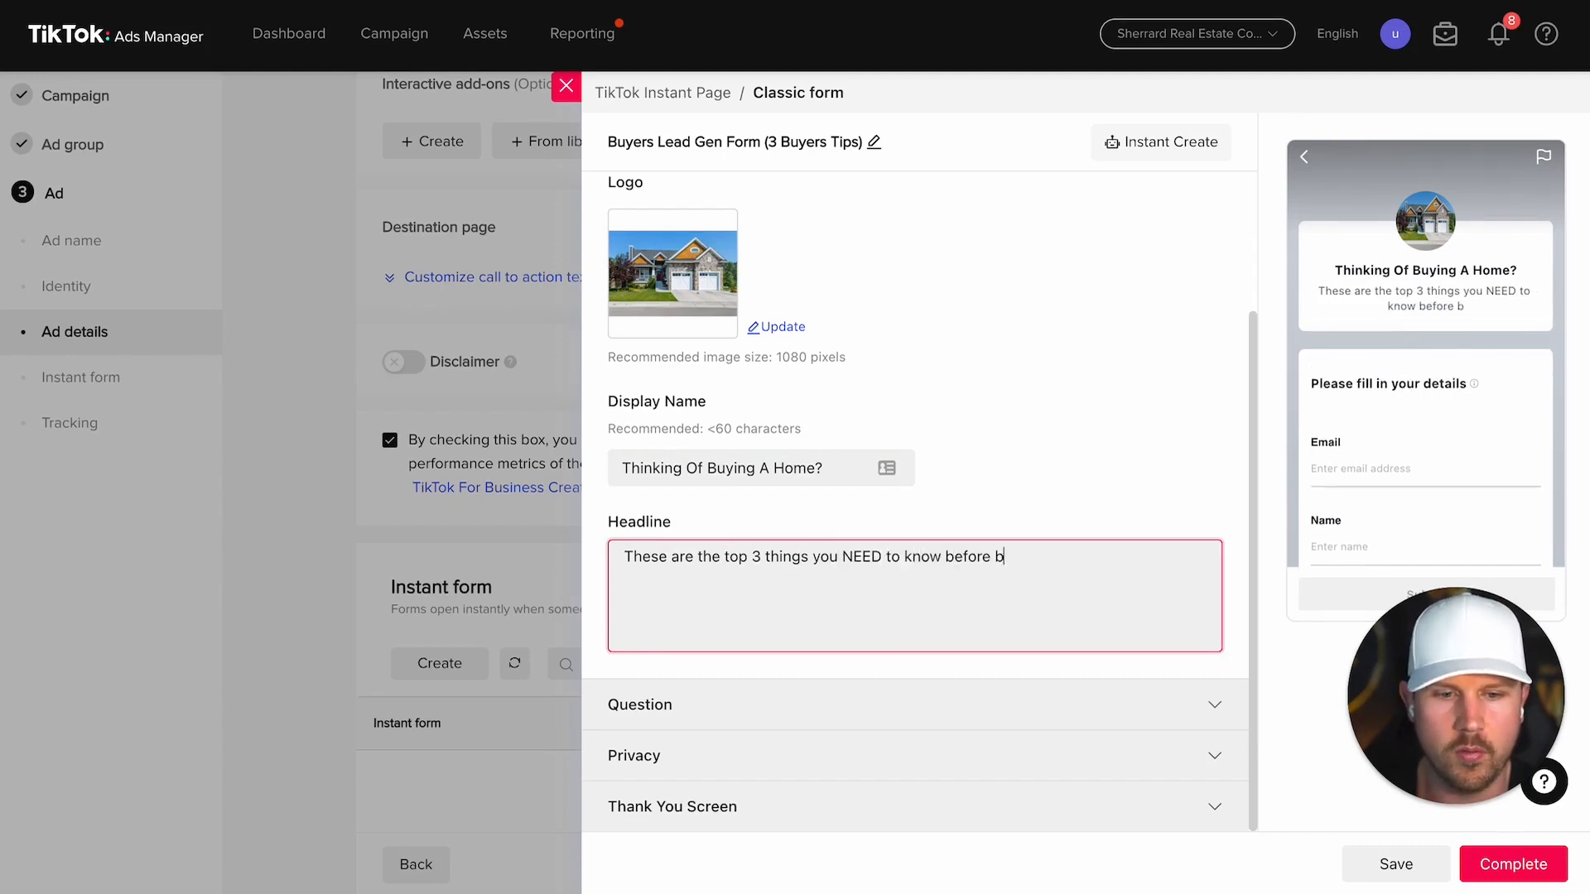
type("uying a house due t")
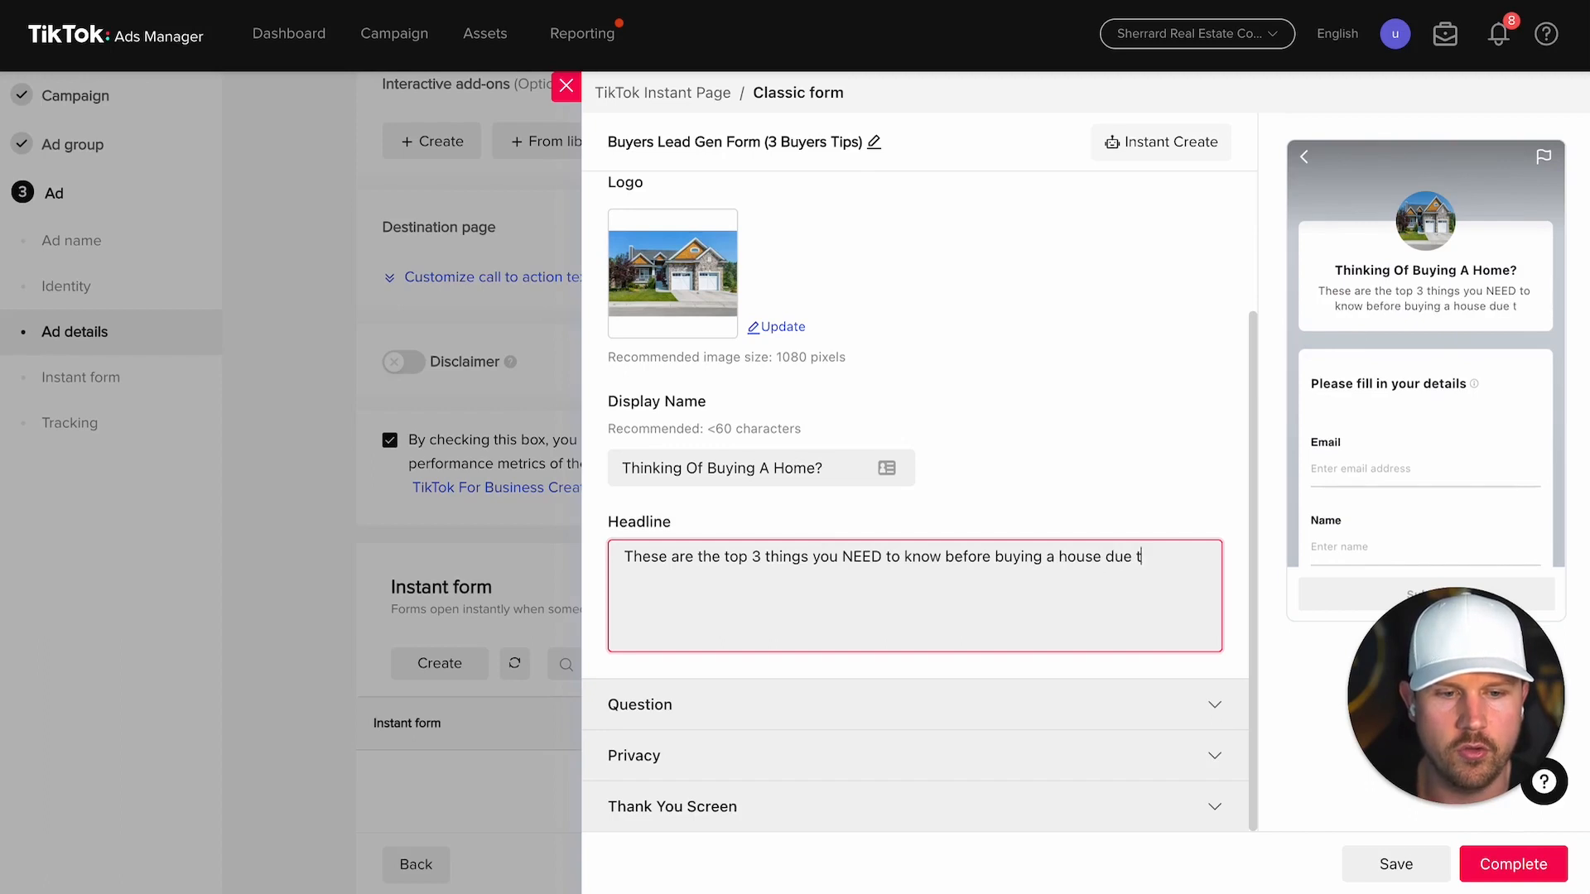
type("o the shifit")
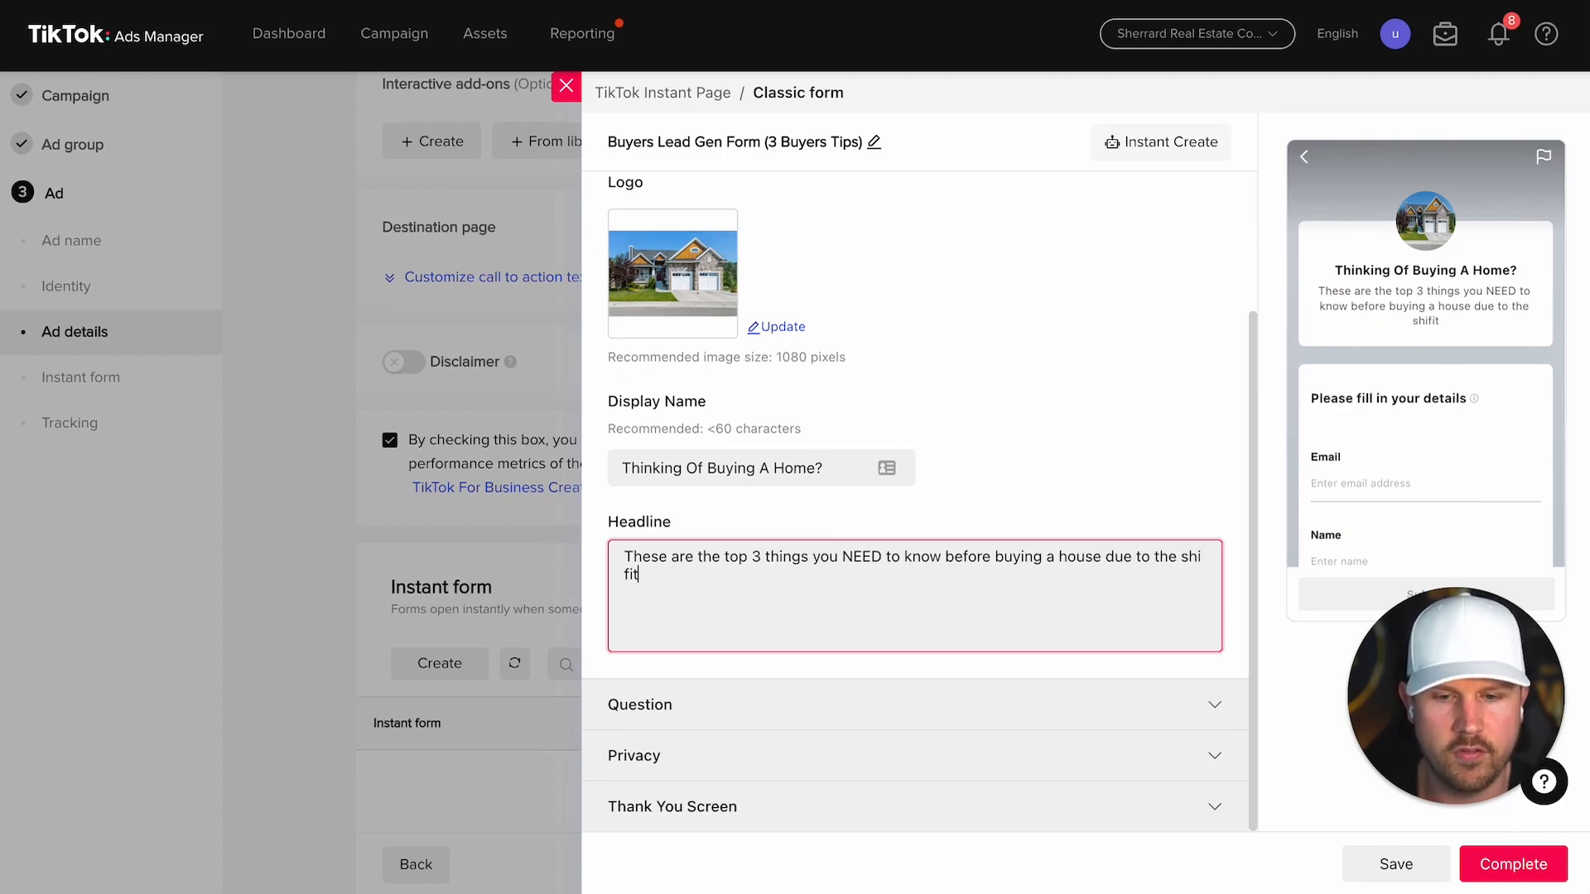
key("BackSpace")
key("BackSpace")
key("BackSpace")
type("iftin")
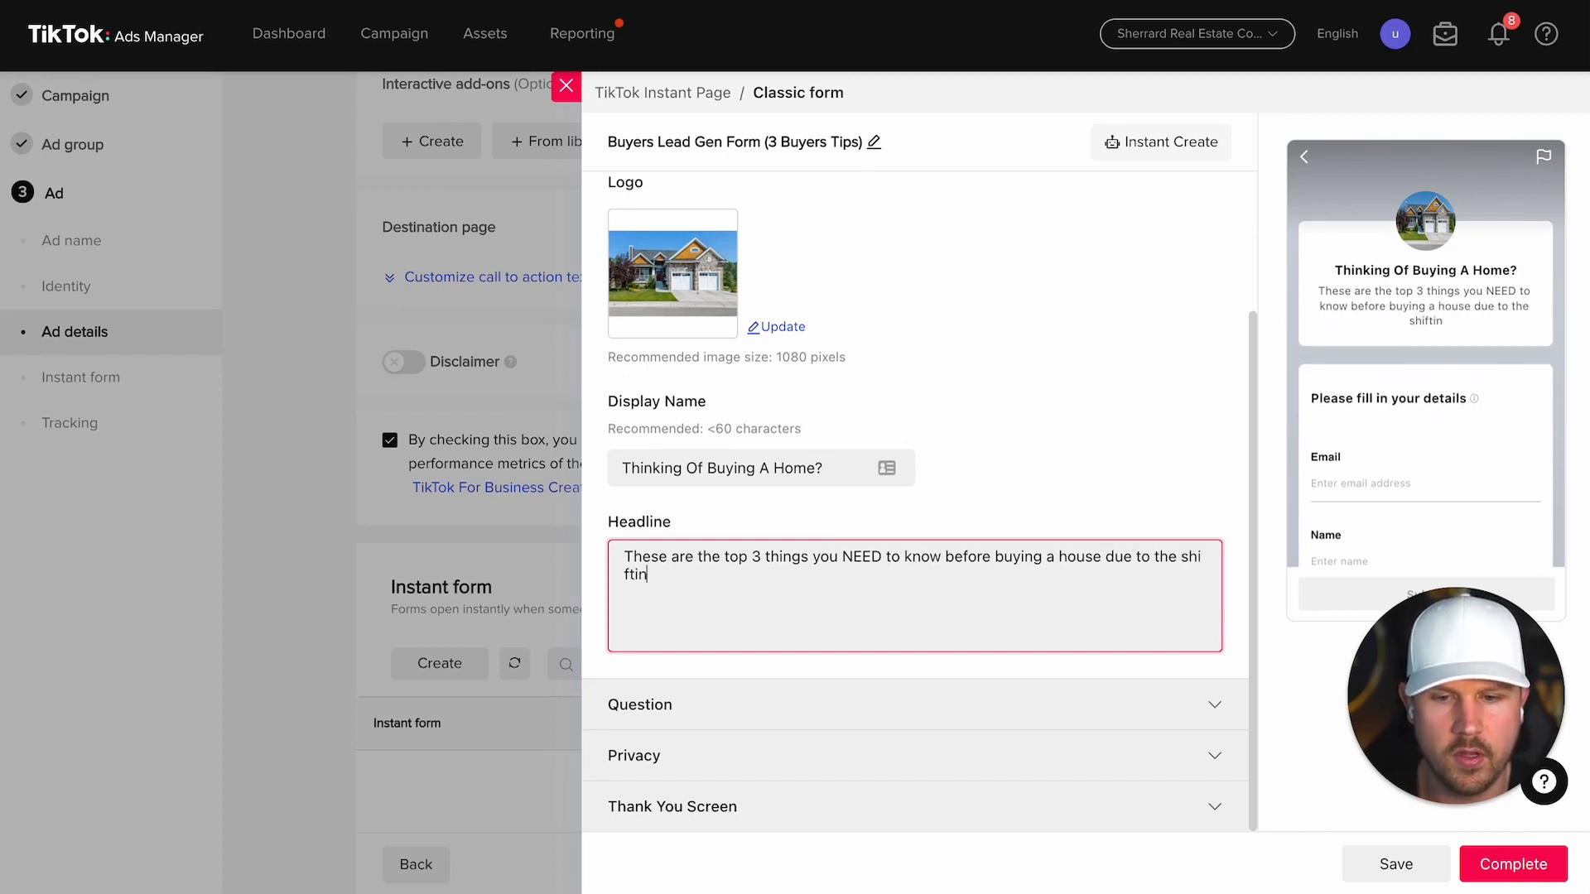
type("g market and de")
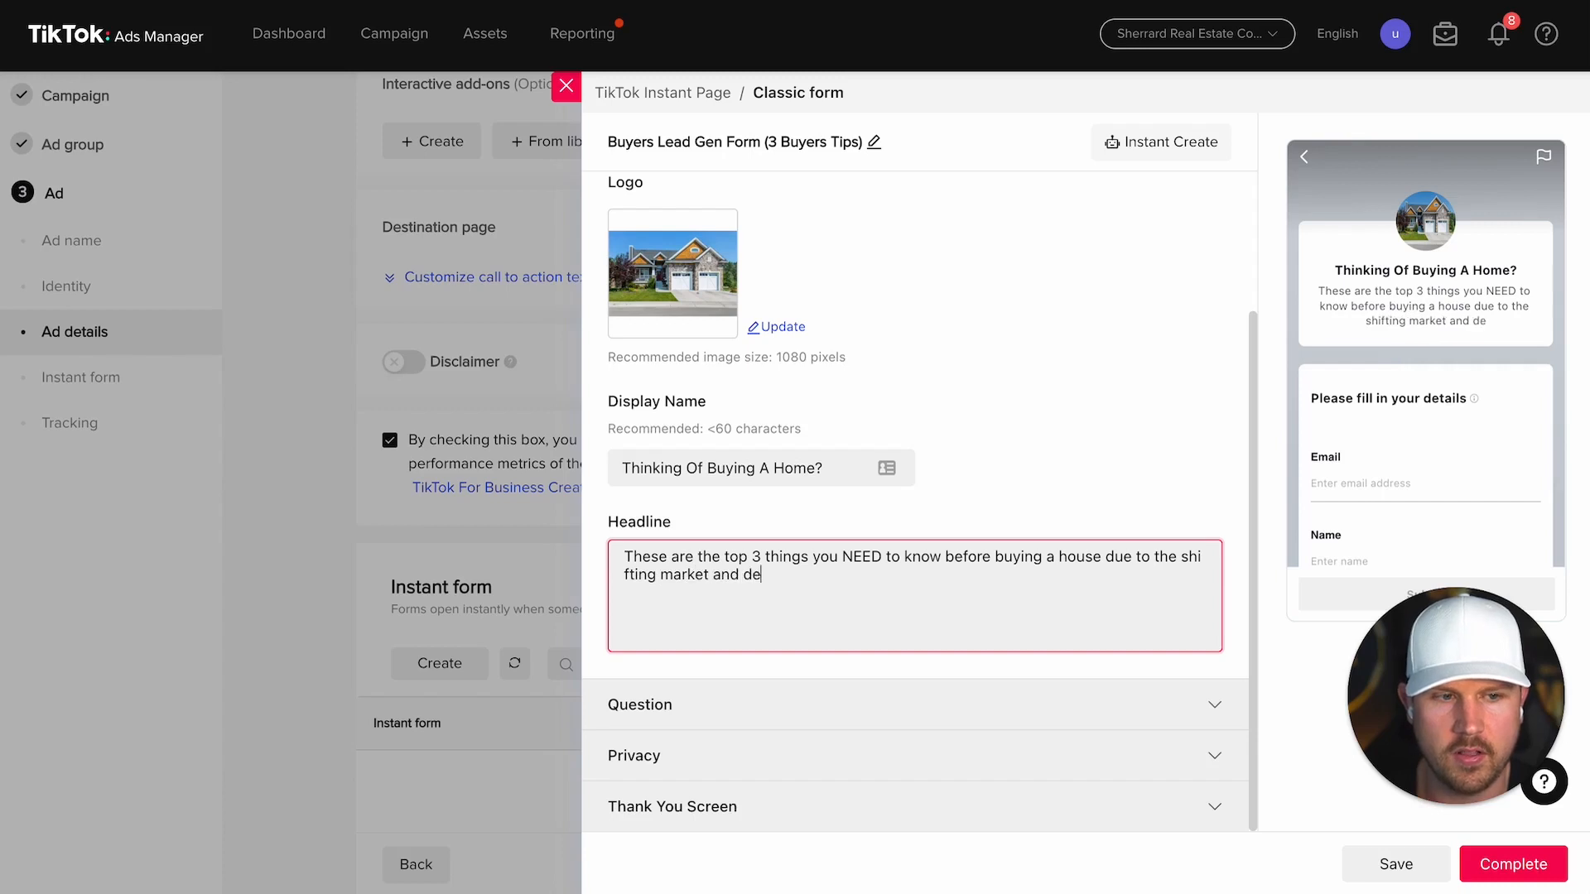
type("cid")
key("BackSpace")
key("BackSpace")
key("BackSpace")
key("BackSpace")
key("BackSpace")
type("ri")
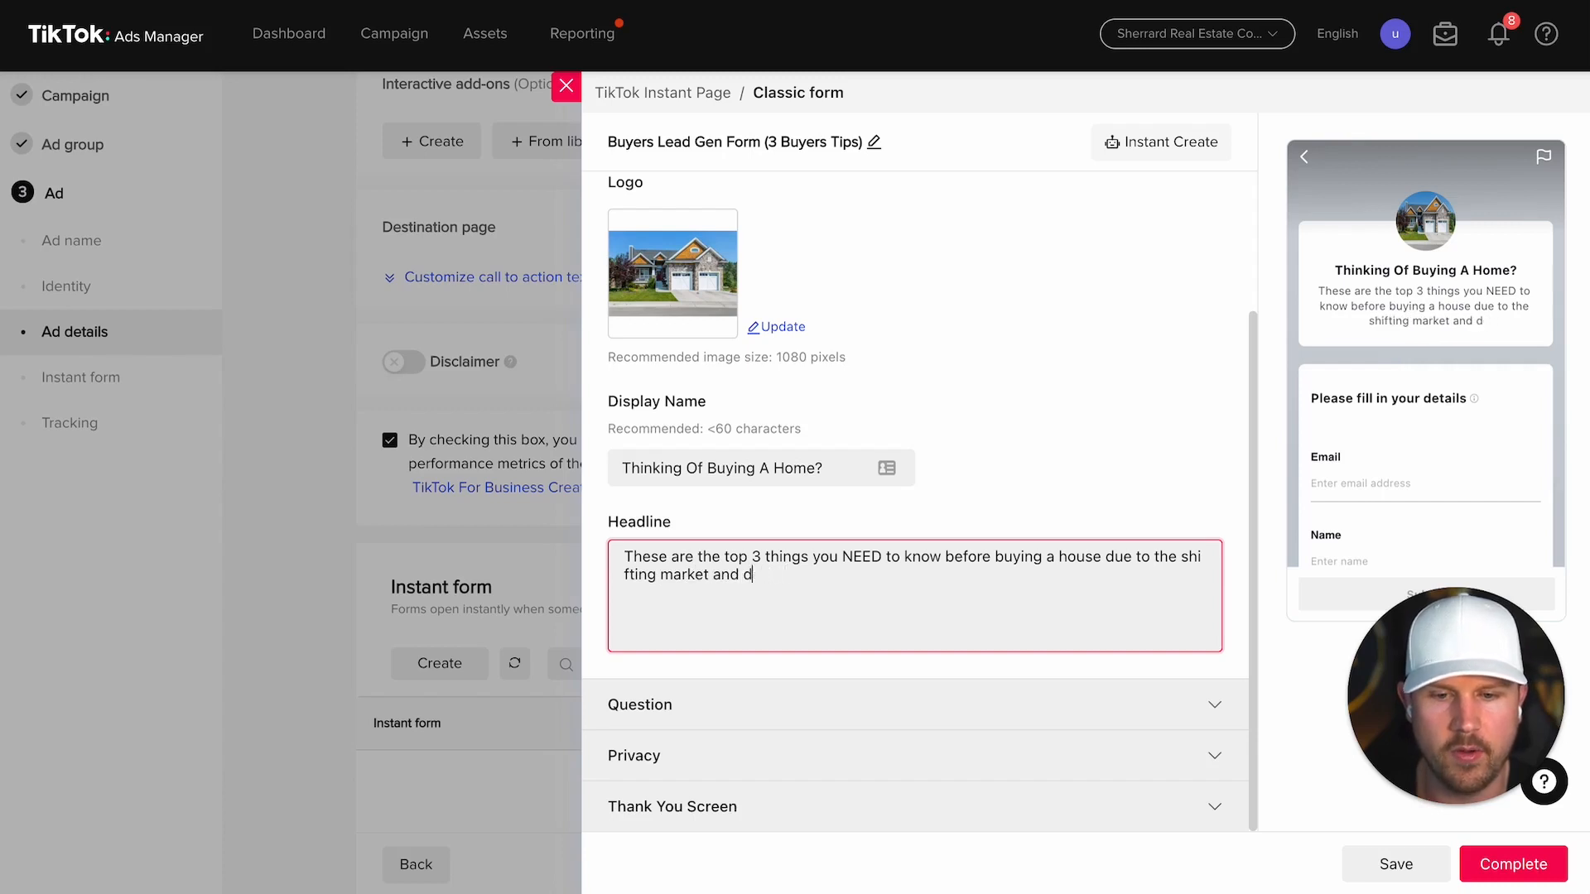
type("sing interest ra")
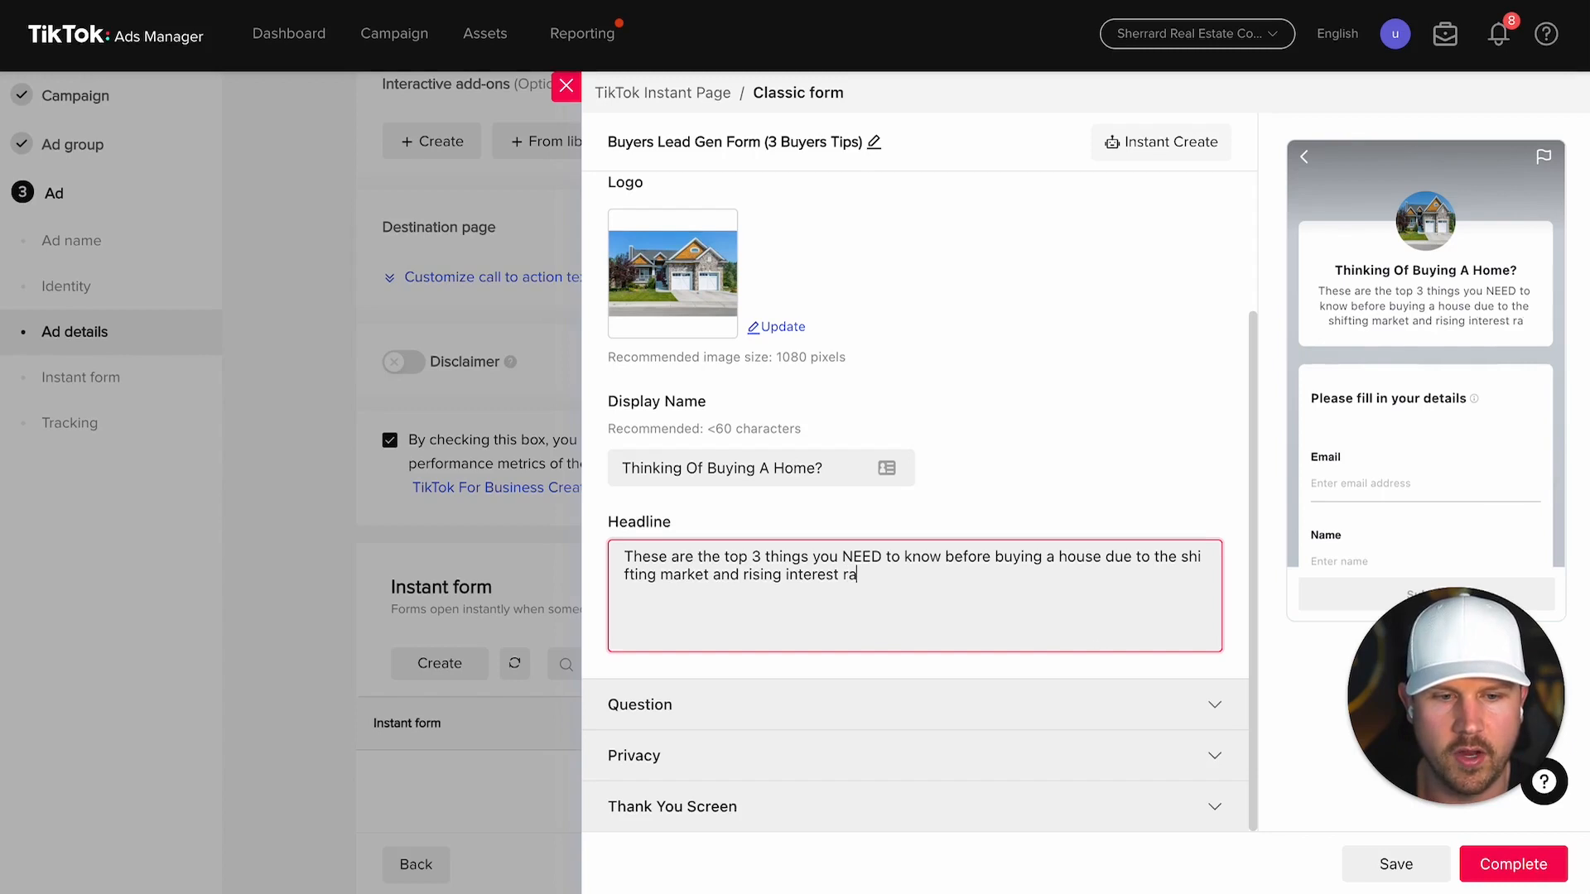
type("tes !")
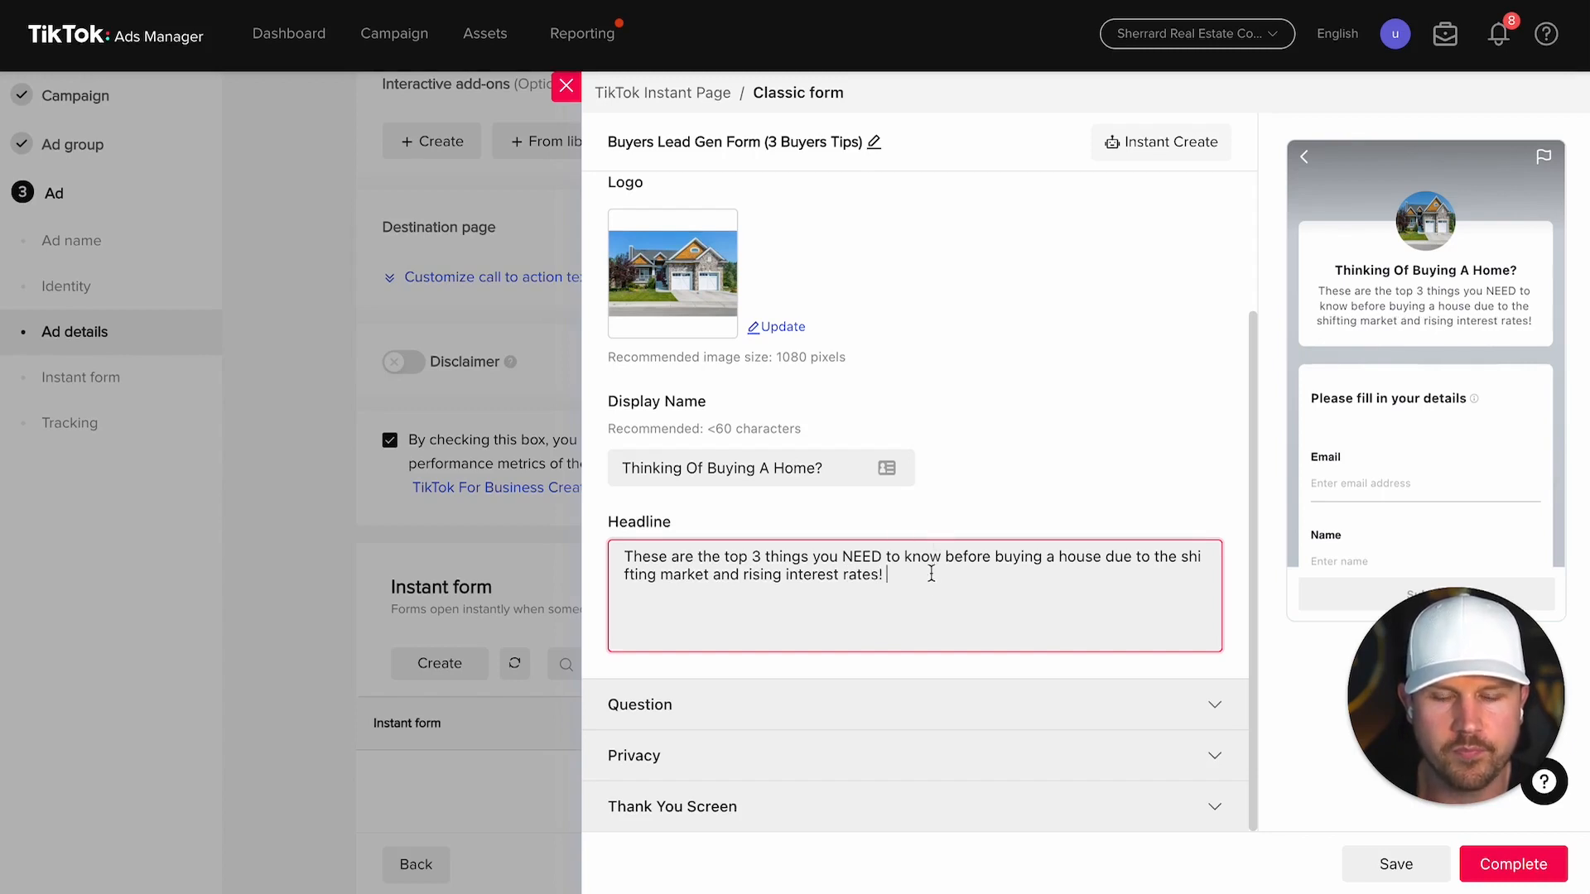
left_click(935, 705)
Step: Add a Phone number question and move Name above Email, giving Name, Email, Phone number
scroll(931, 611, "down", 1)
left_click(751, 494)
left_click(755, 540)
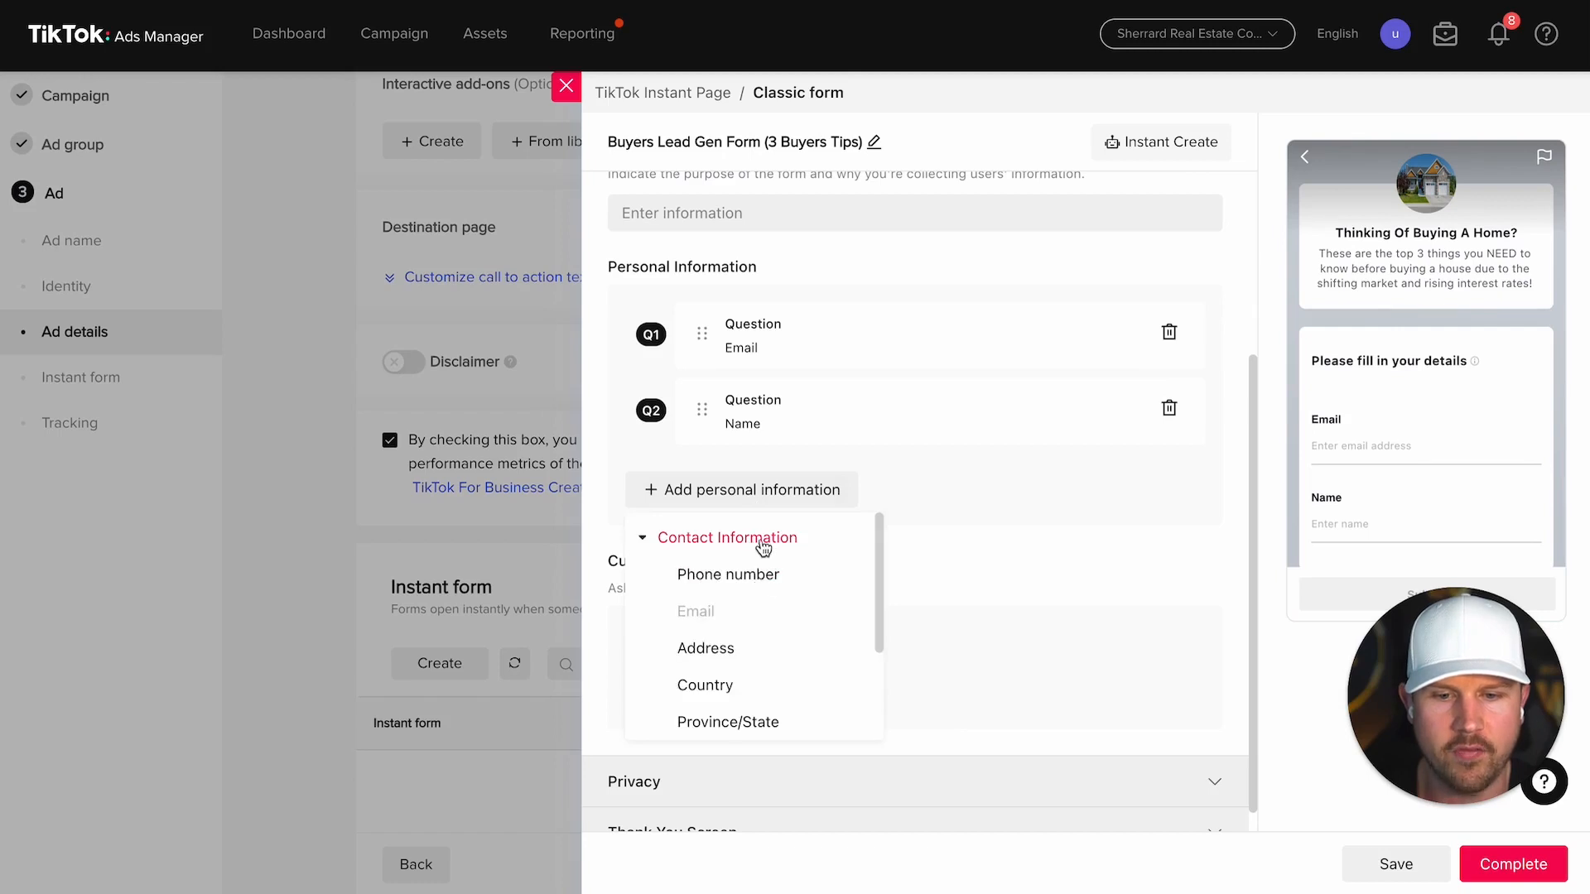
left_click(741, 573)
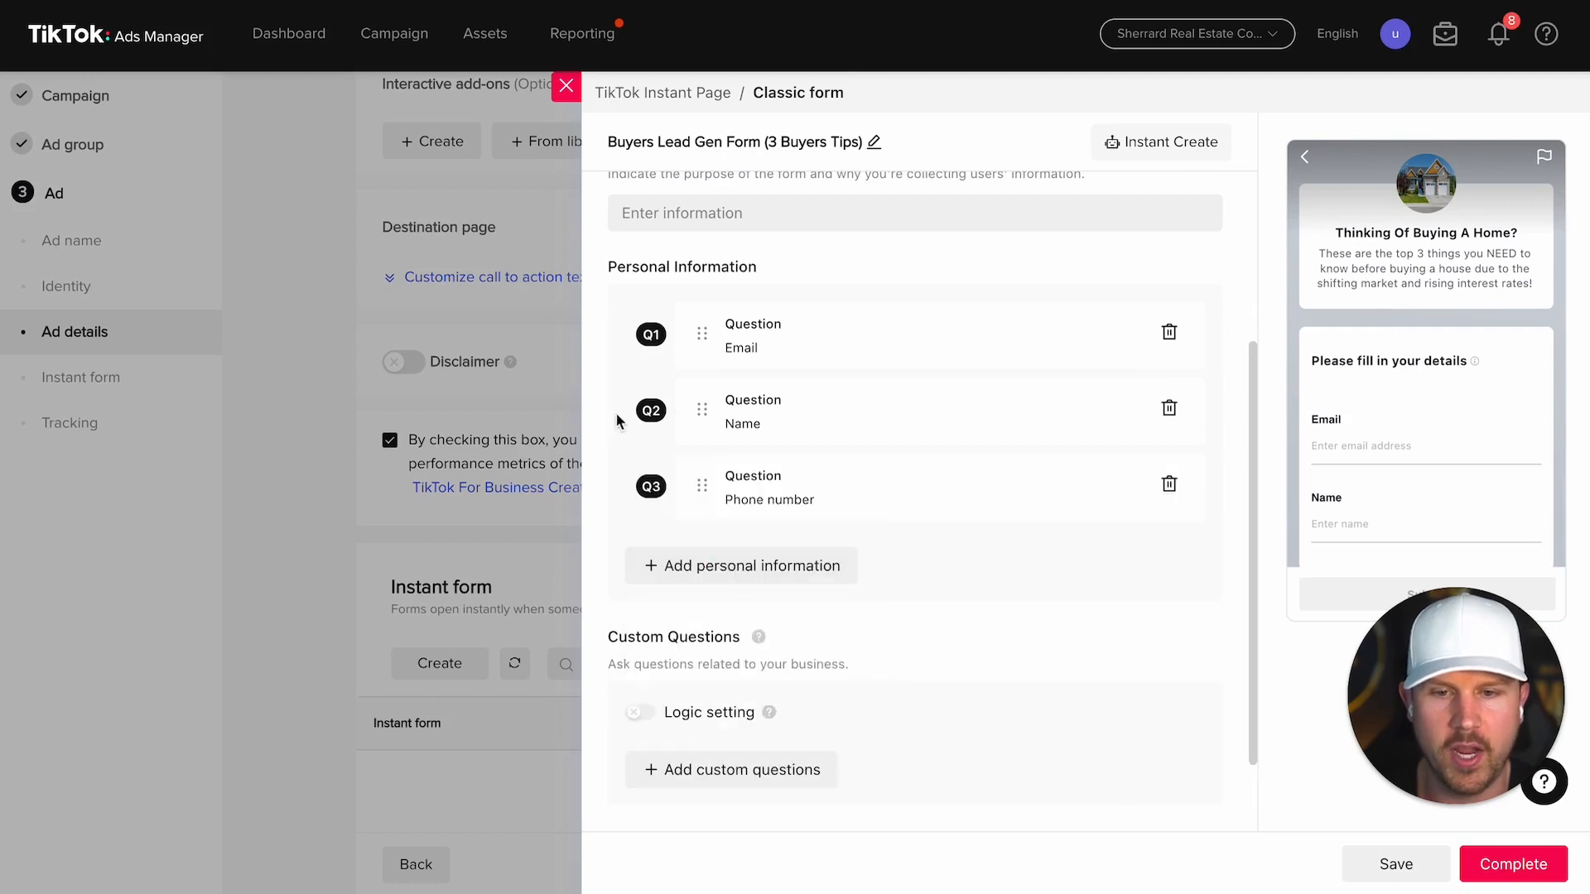
left_click_drag(708, 406, 702, 331)
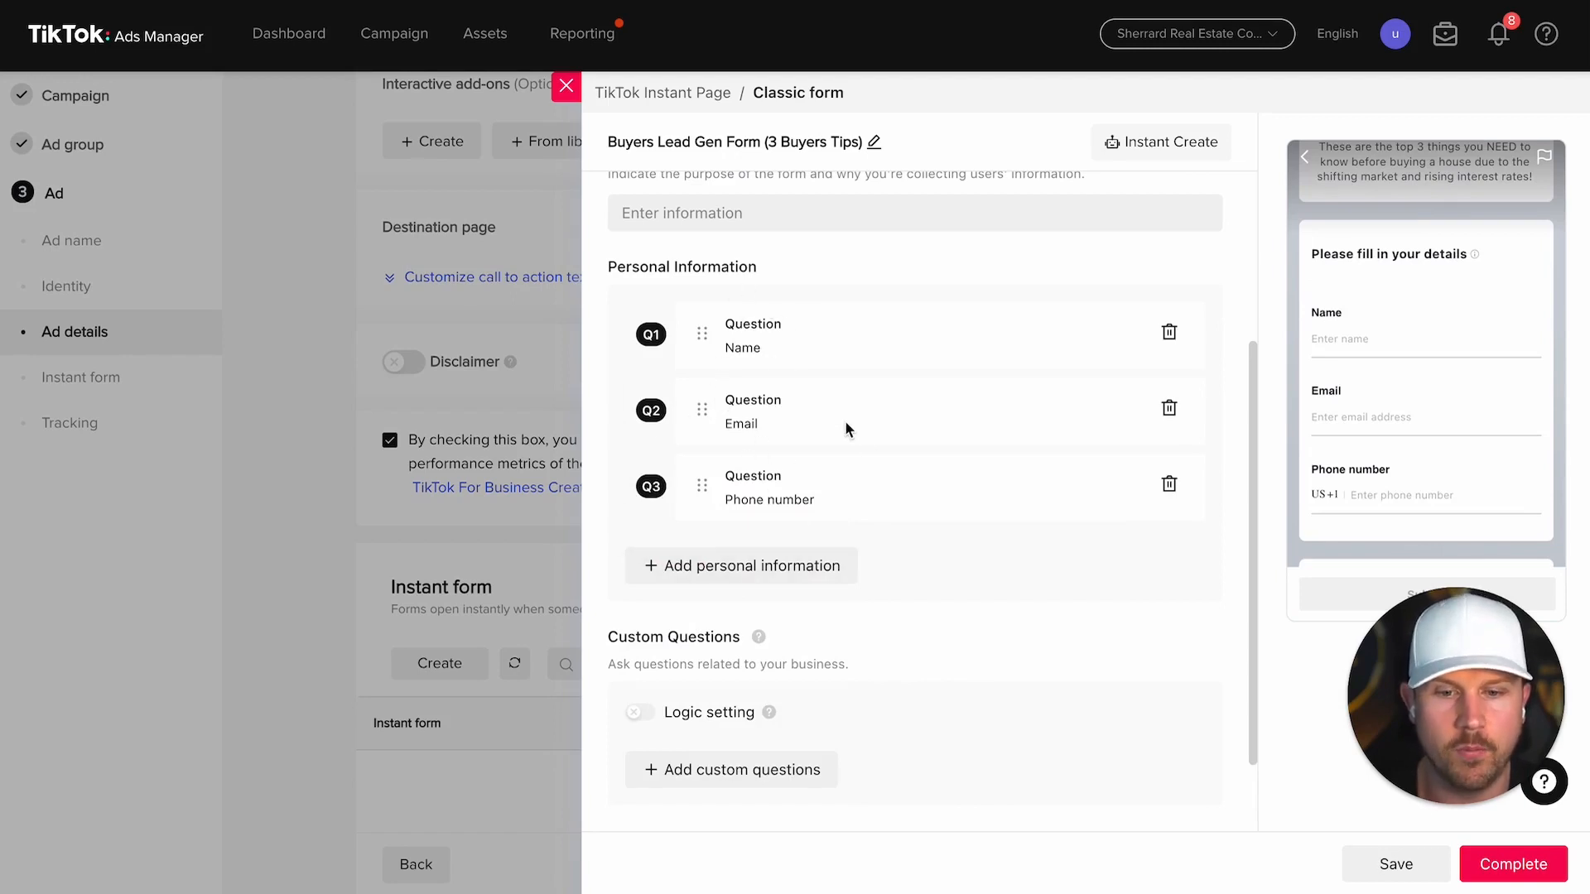
scroll(846, 427, "down", 2)
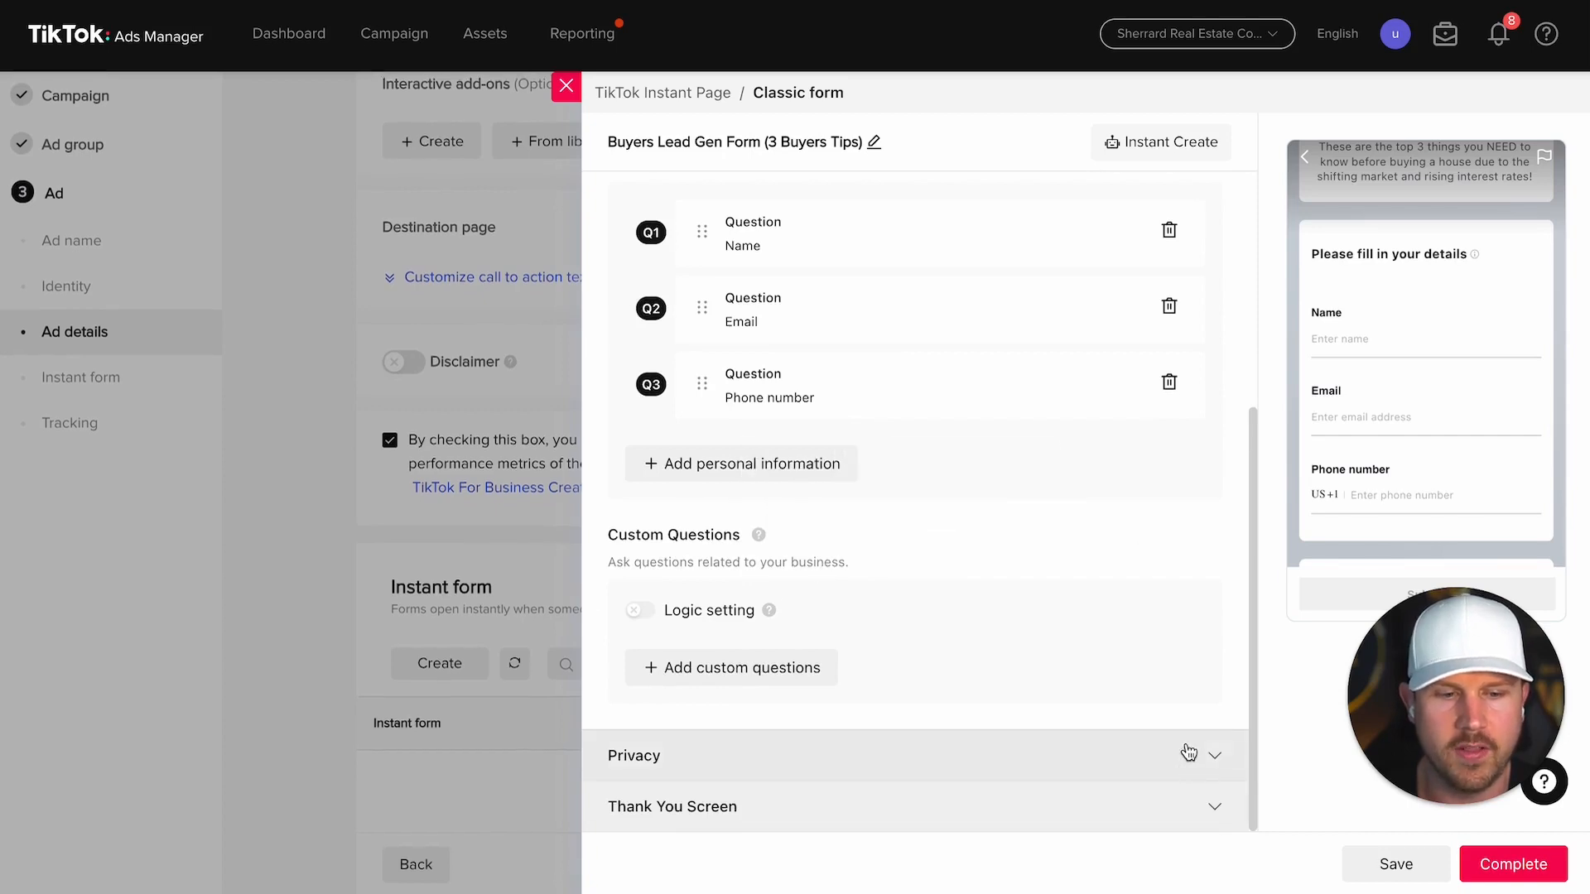
left_click(1209, 756)
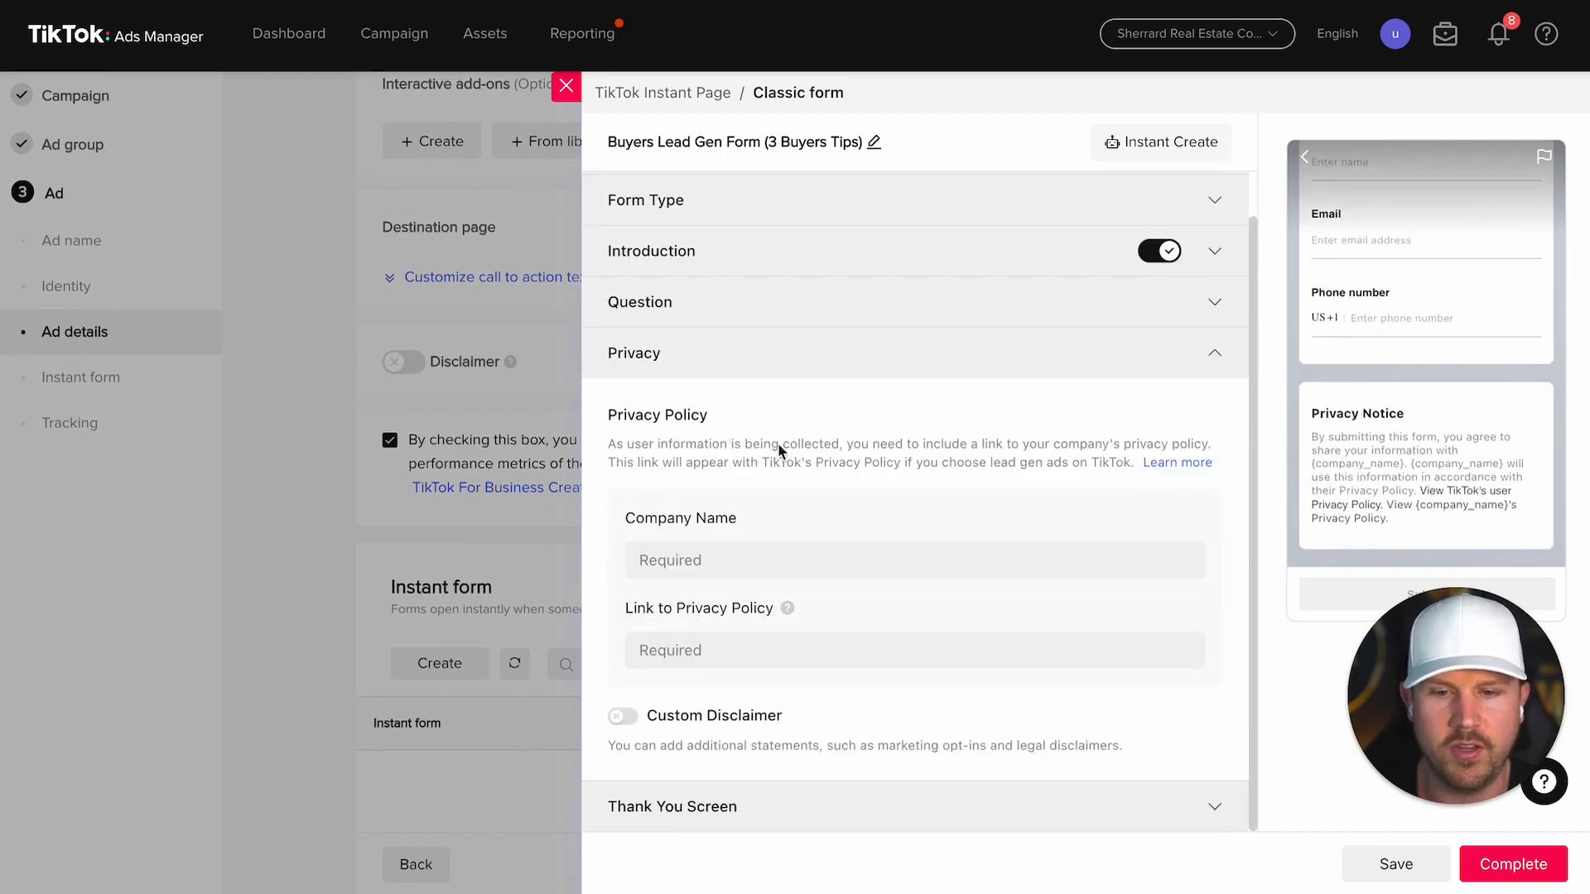
Step: Enter 'eXp Realty' as the company name in the Privacy section
left_click(766, 560)
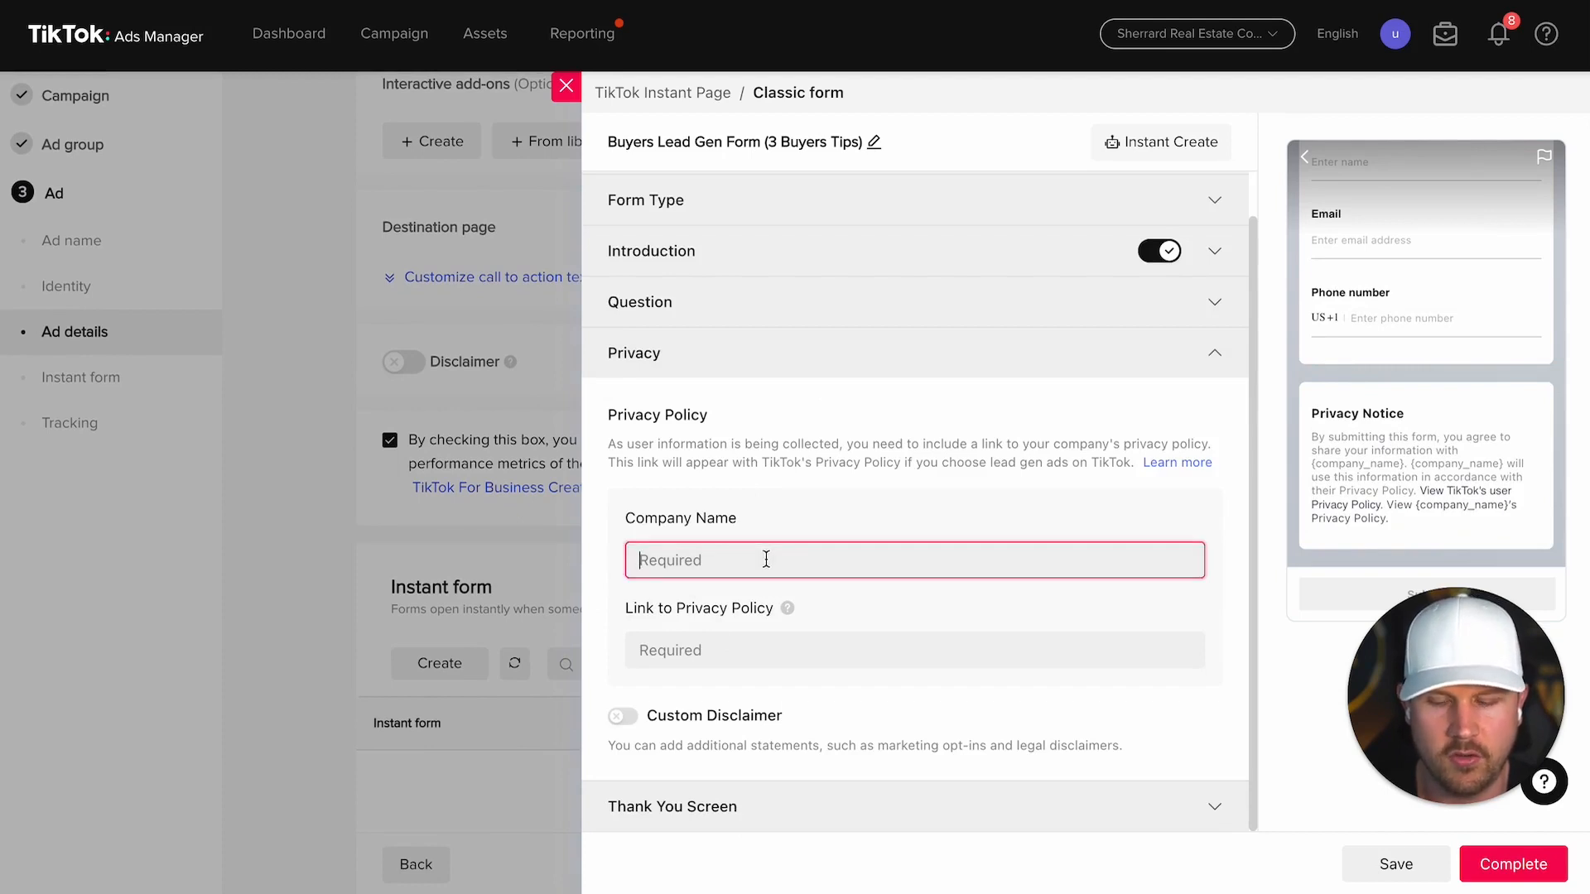
type("eXp Re")
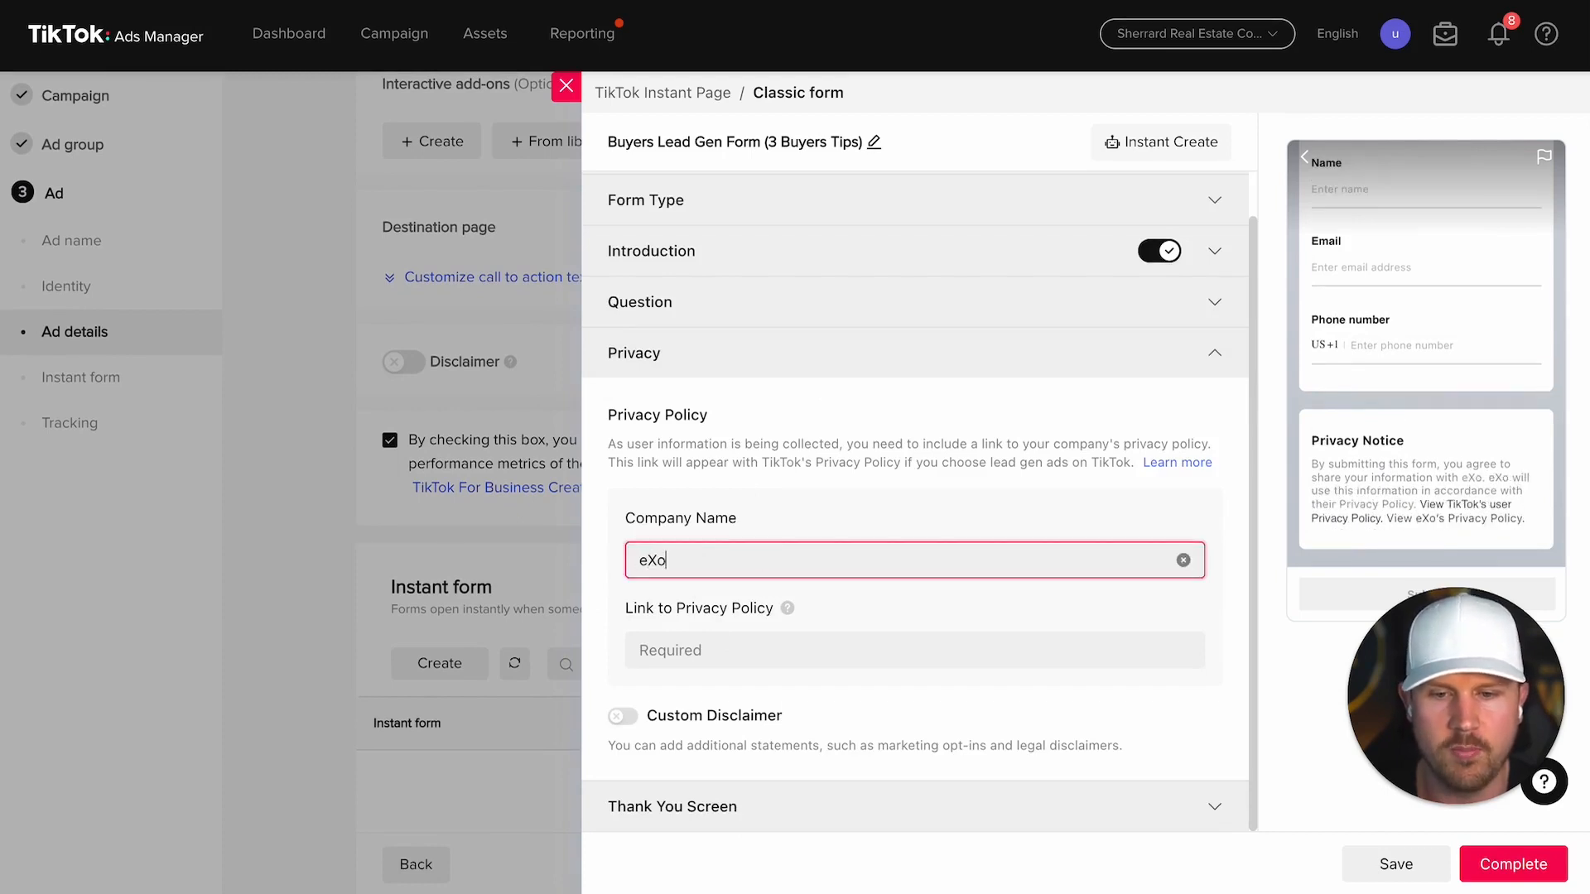
type("alty")
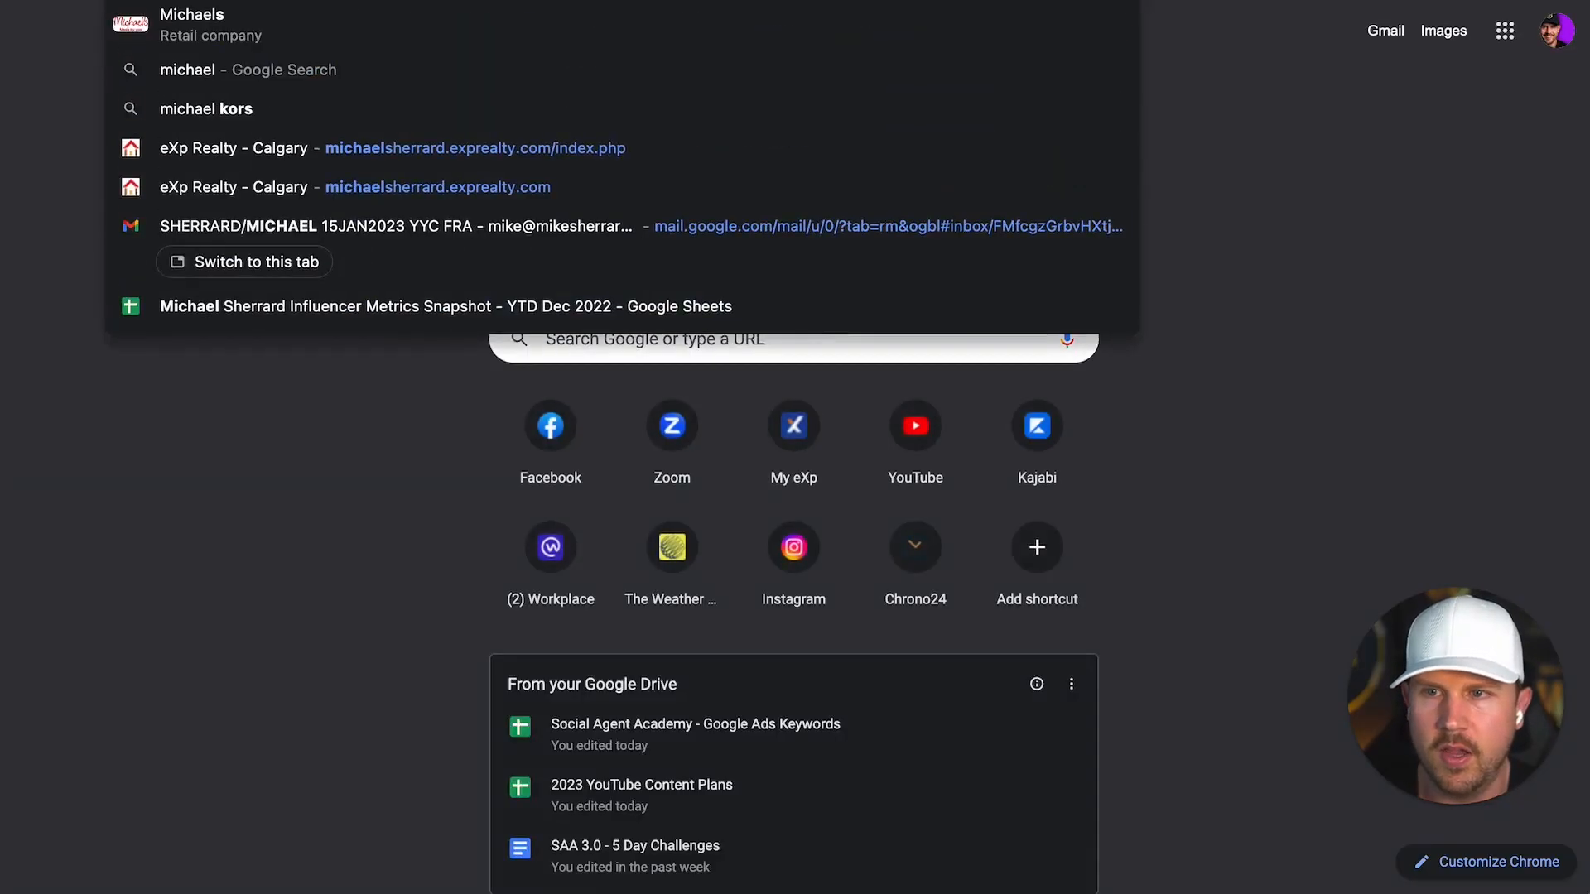
Step: Open the Privacy Policy page on the eXp Realty - Calgary website
key("Return")
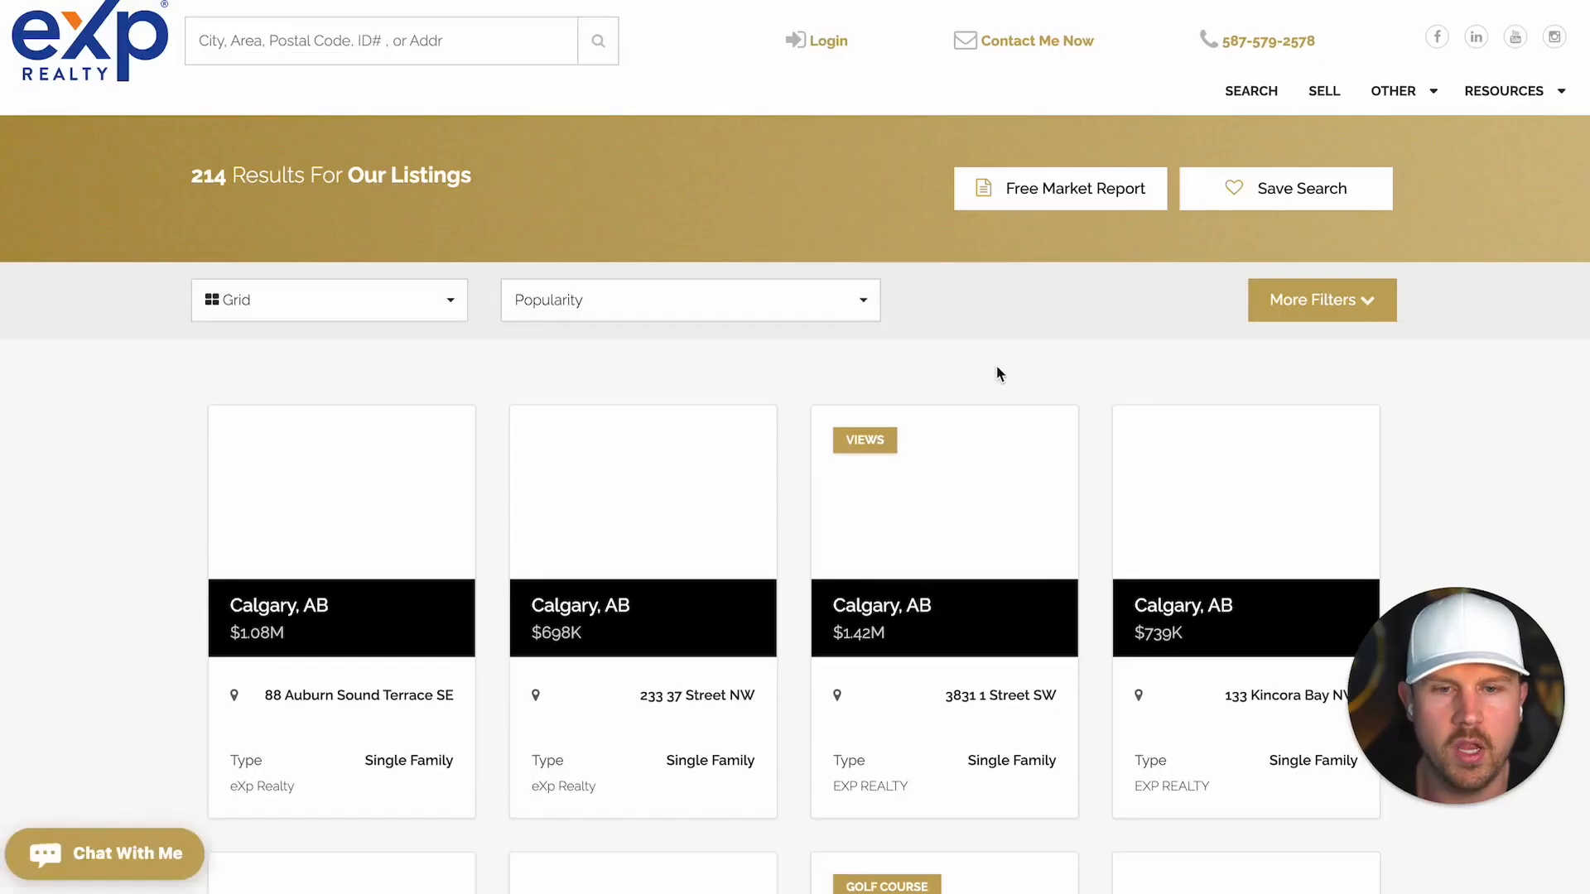
scroll(997, 369, "down", 10)
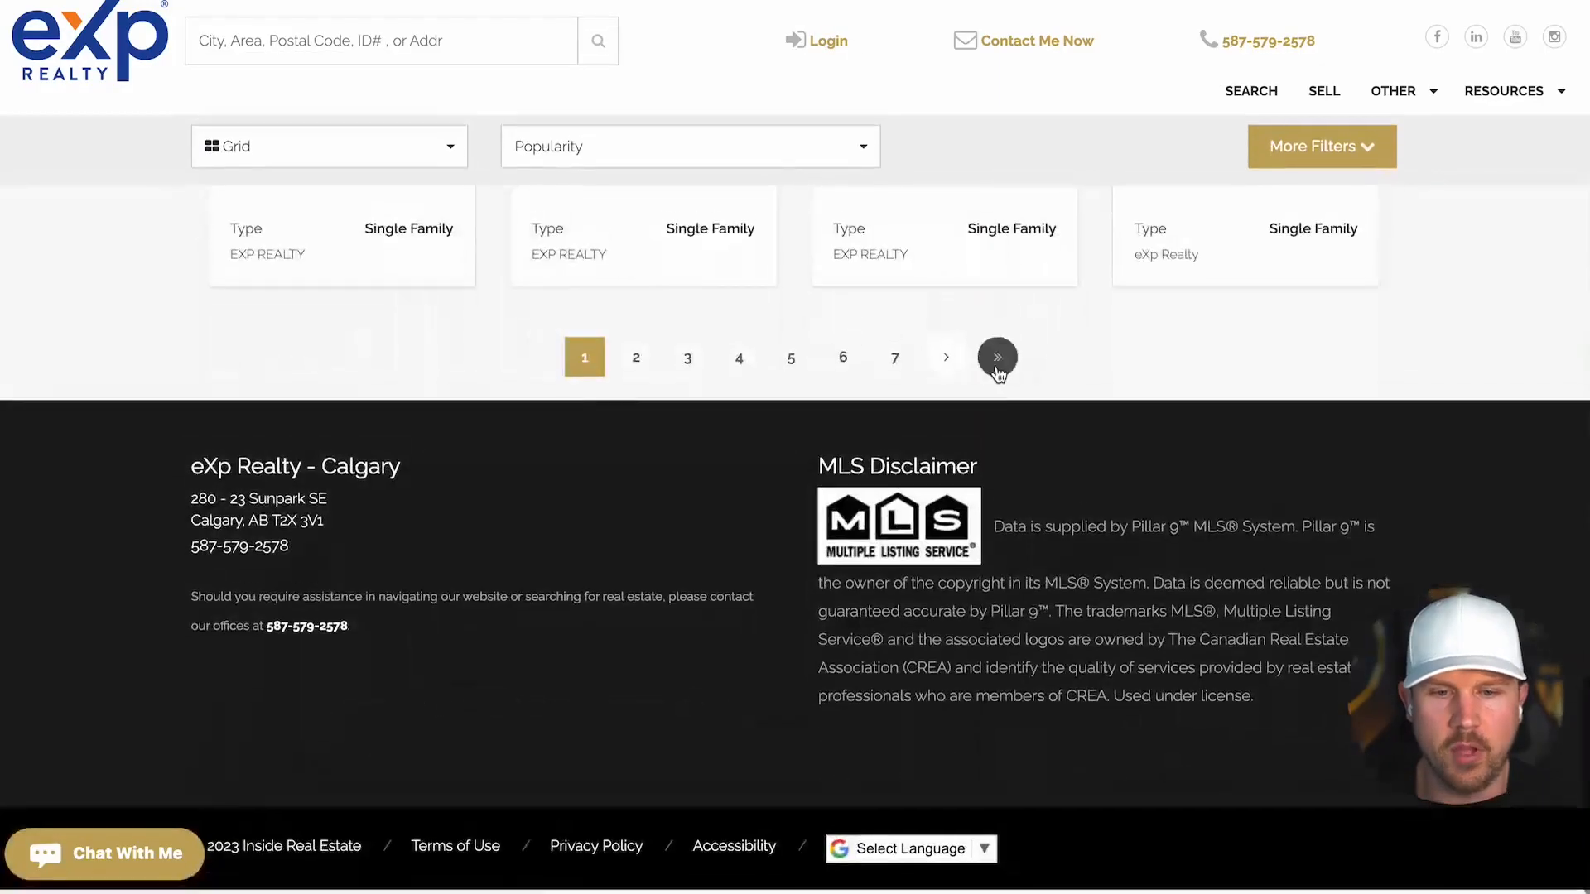
left_click(597, 846)
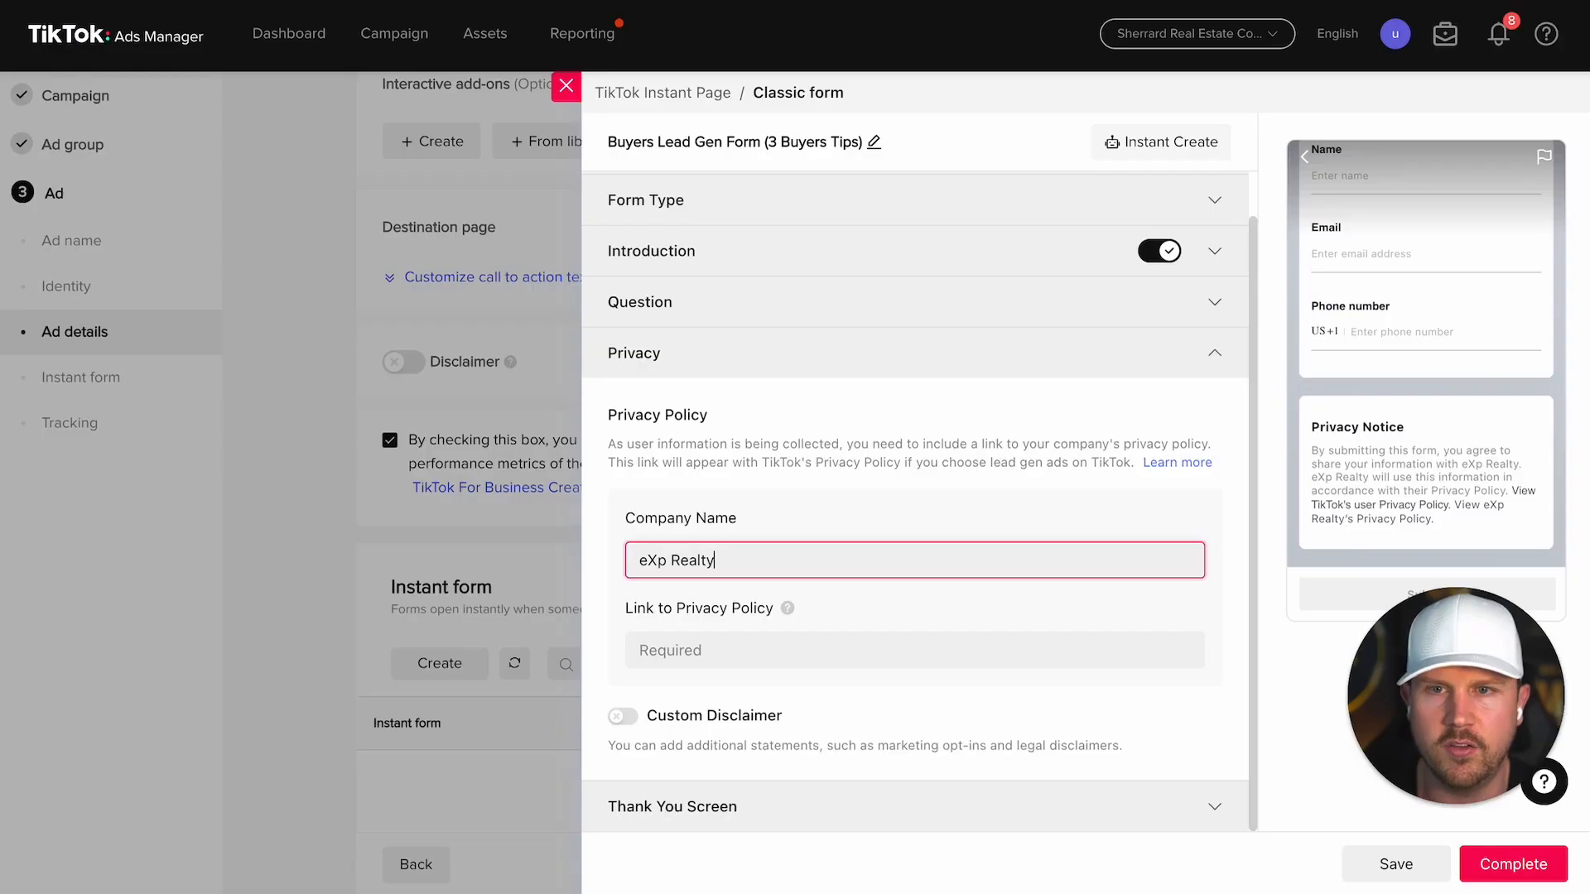
Step: Paste the eXp Realty privacy policy link and set the thank-you headline 'Congrats on your next step toward buying!'
type("https://michaelsherrard.exprealty.com/privacy.php")
left_click(1041, 687)
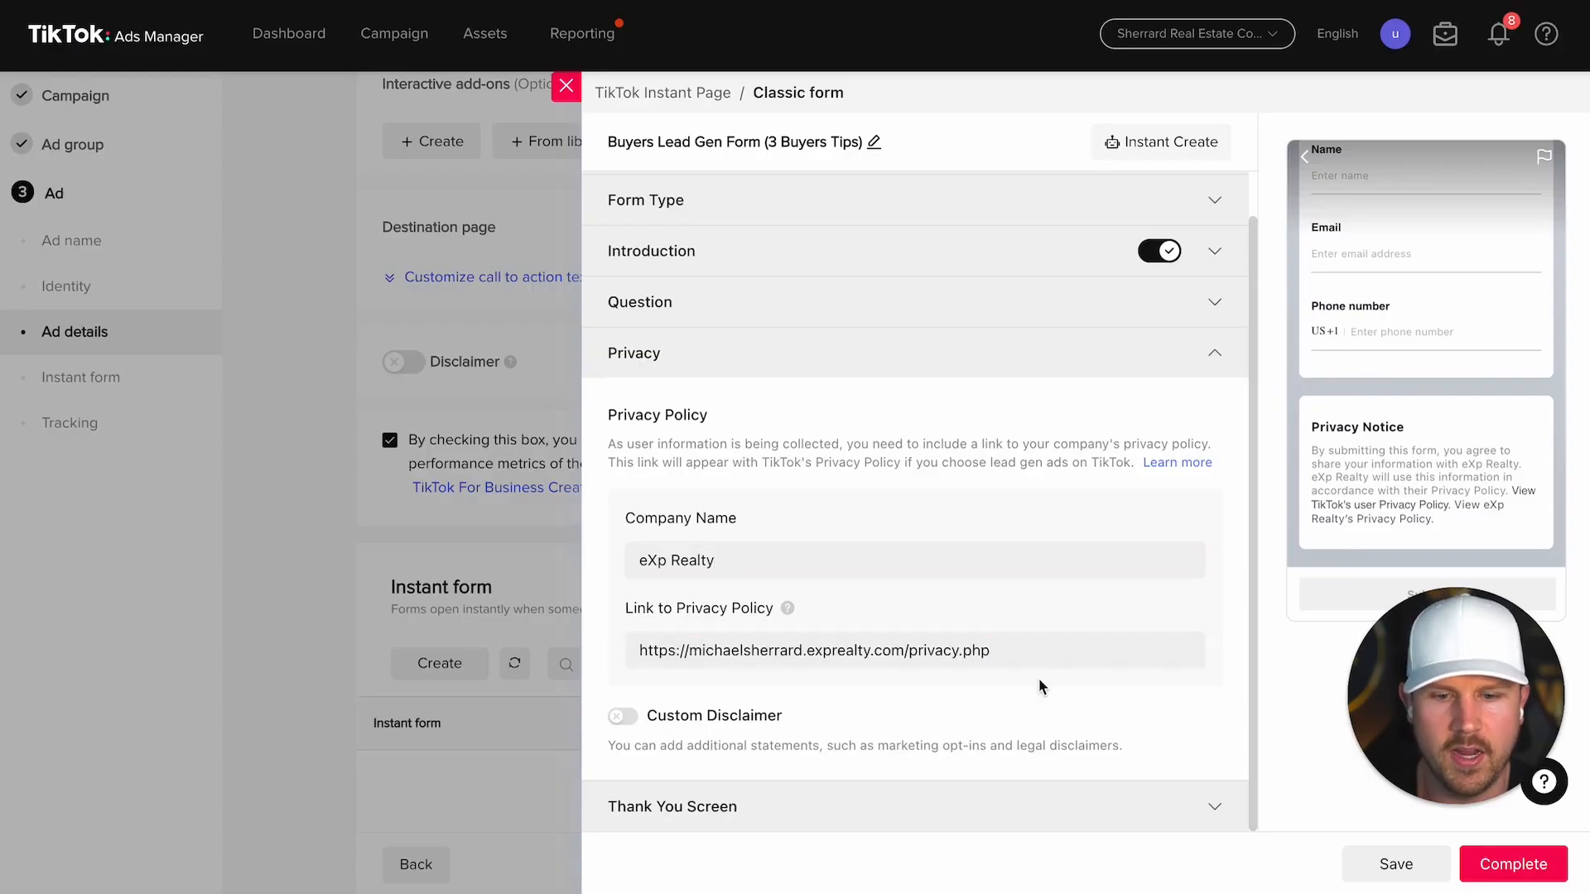
left_click(1158, 792)
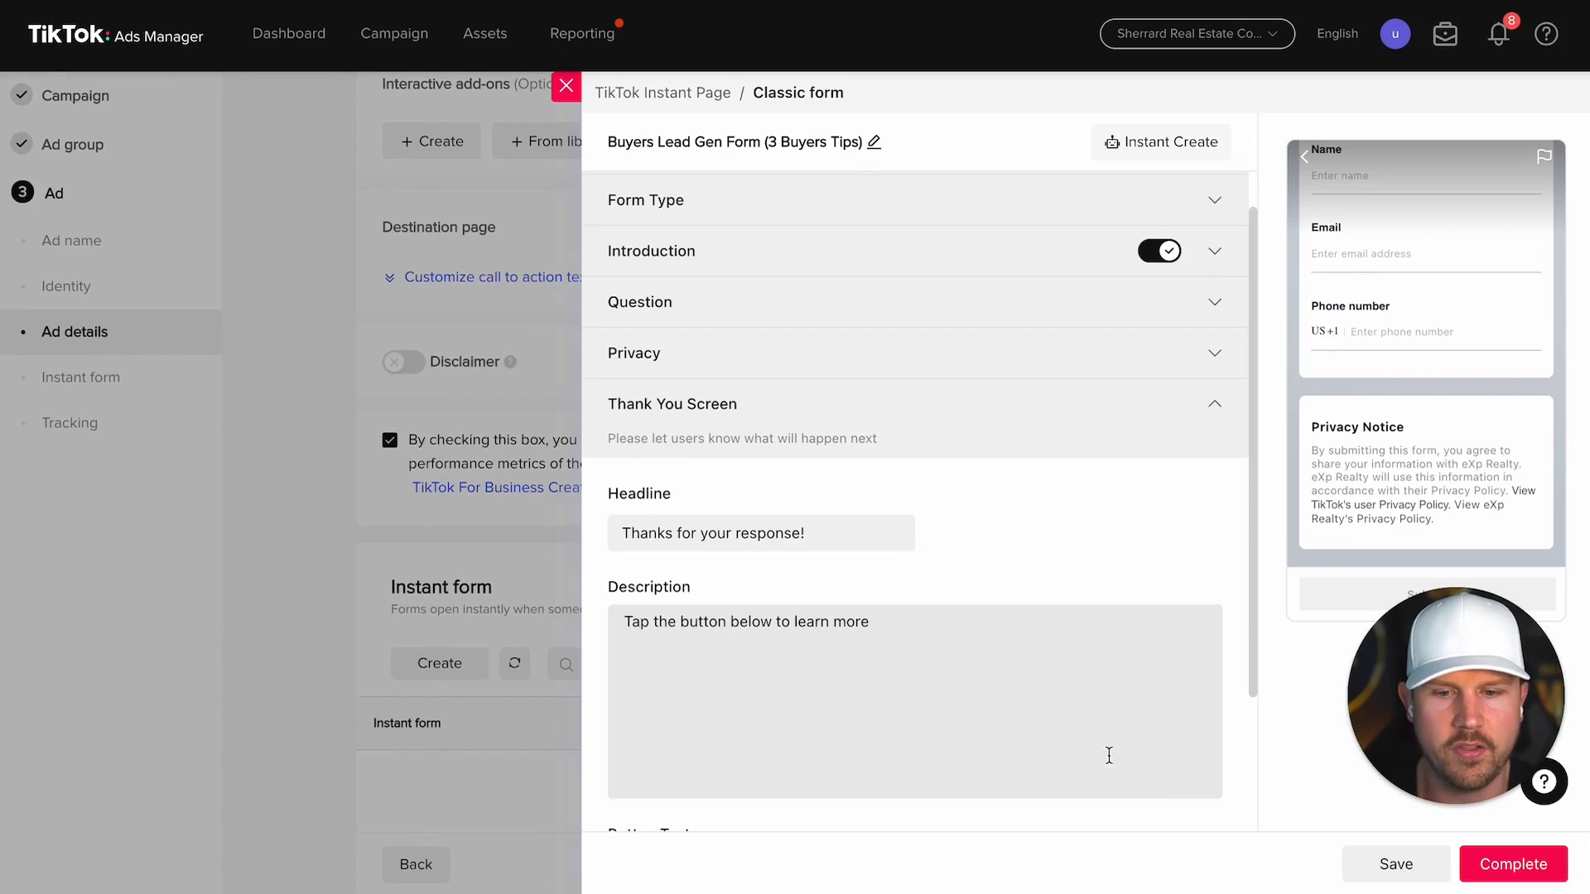
scroll(1026, 683, "down", 3)
left_click_drag(826, 352, 584, 353)
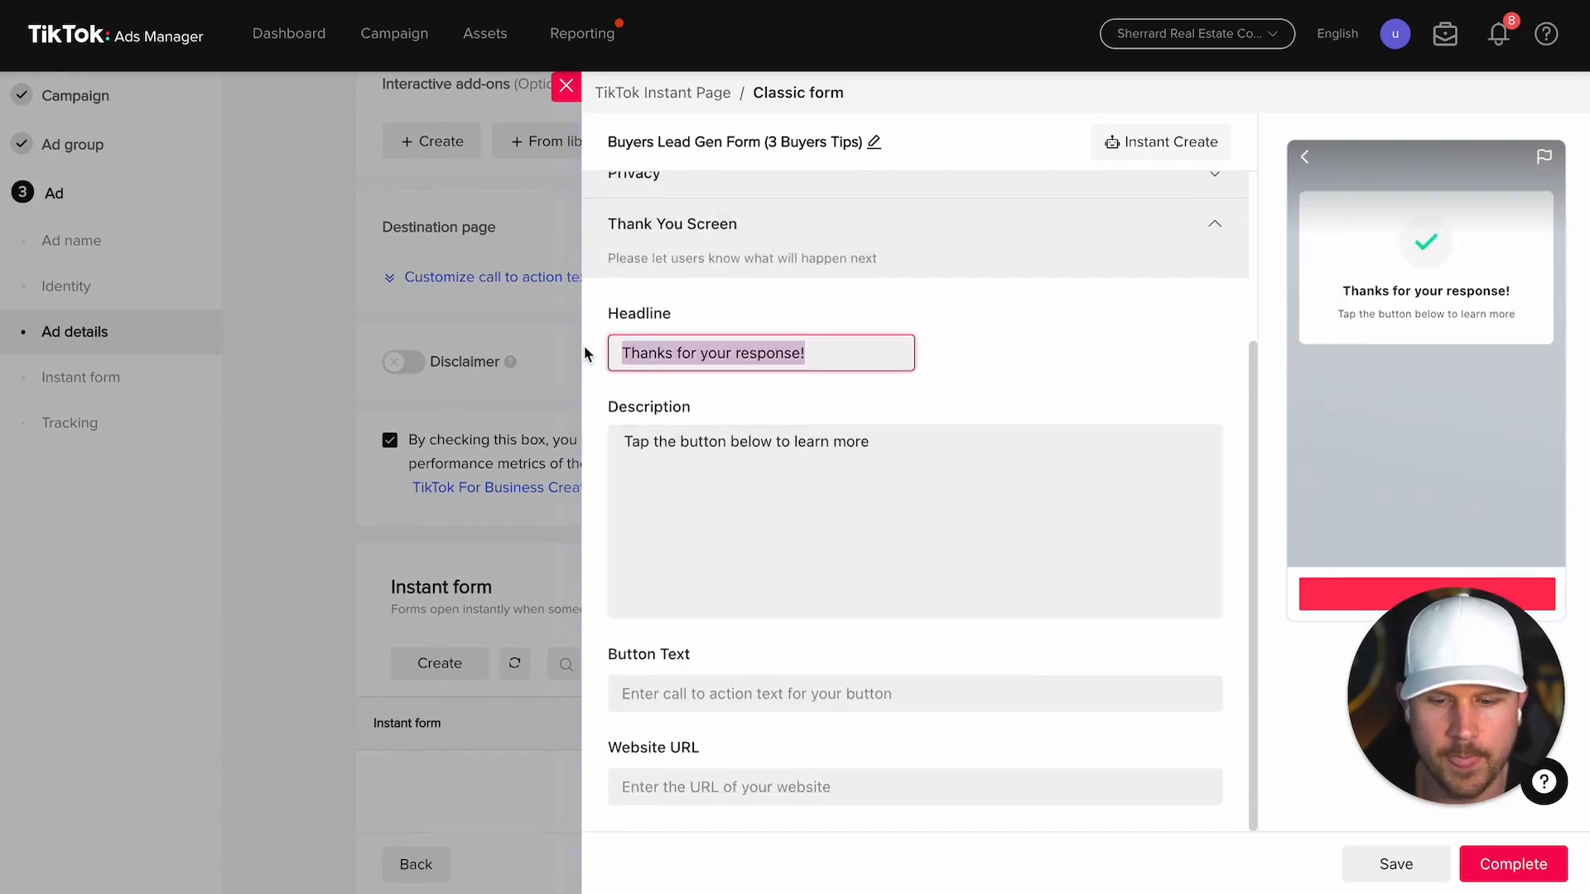
type("C")
key("BackSpace")
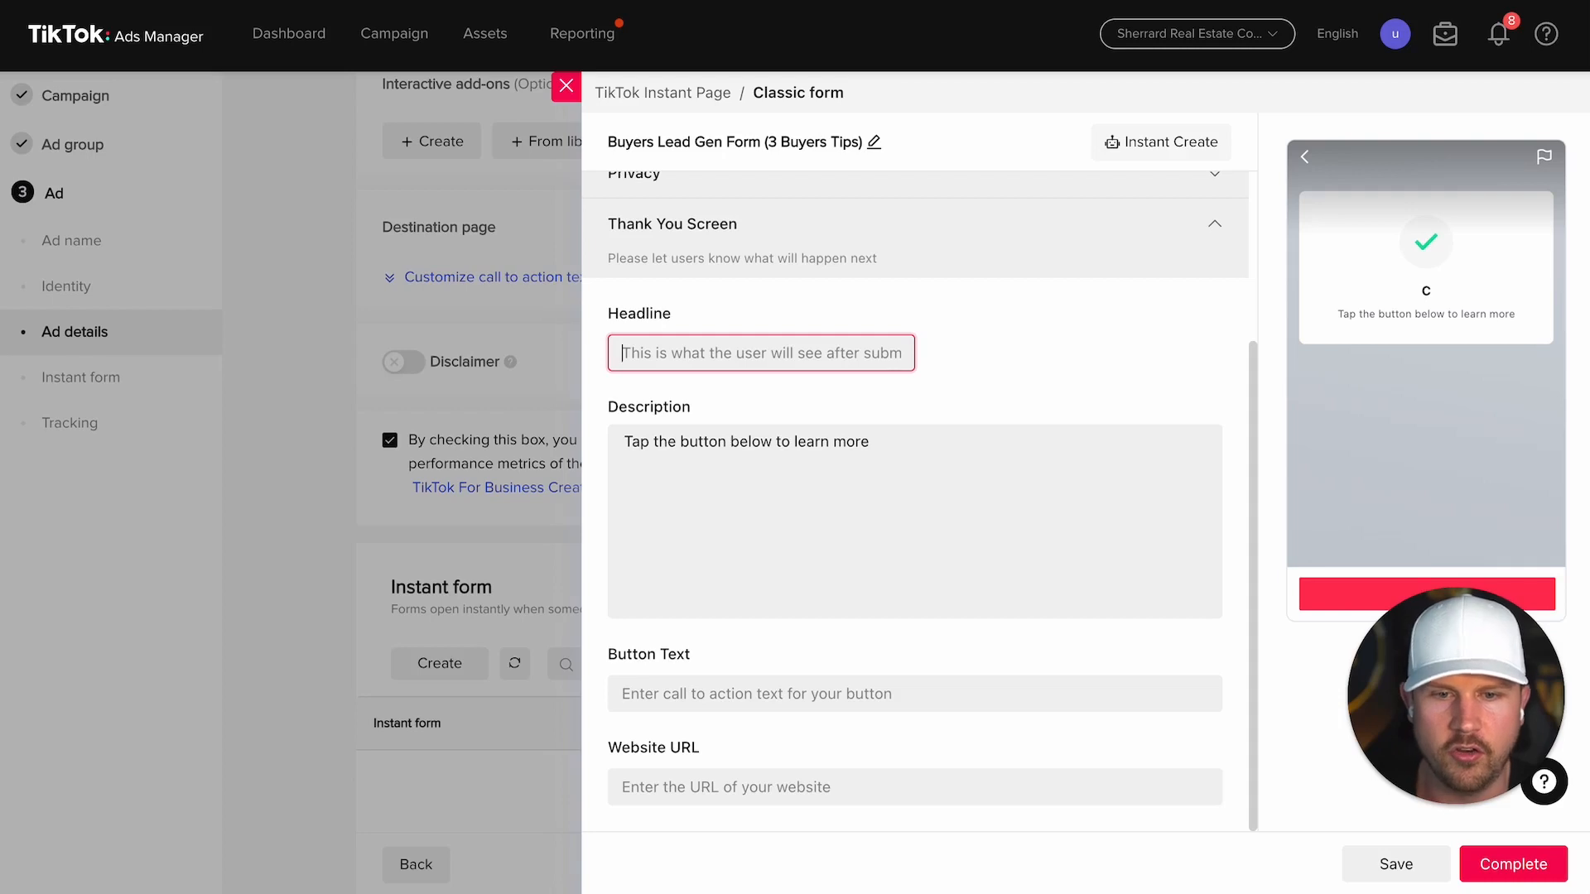
type("Congrats on your next step toward ")
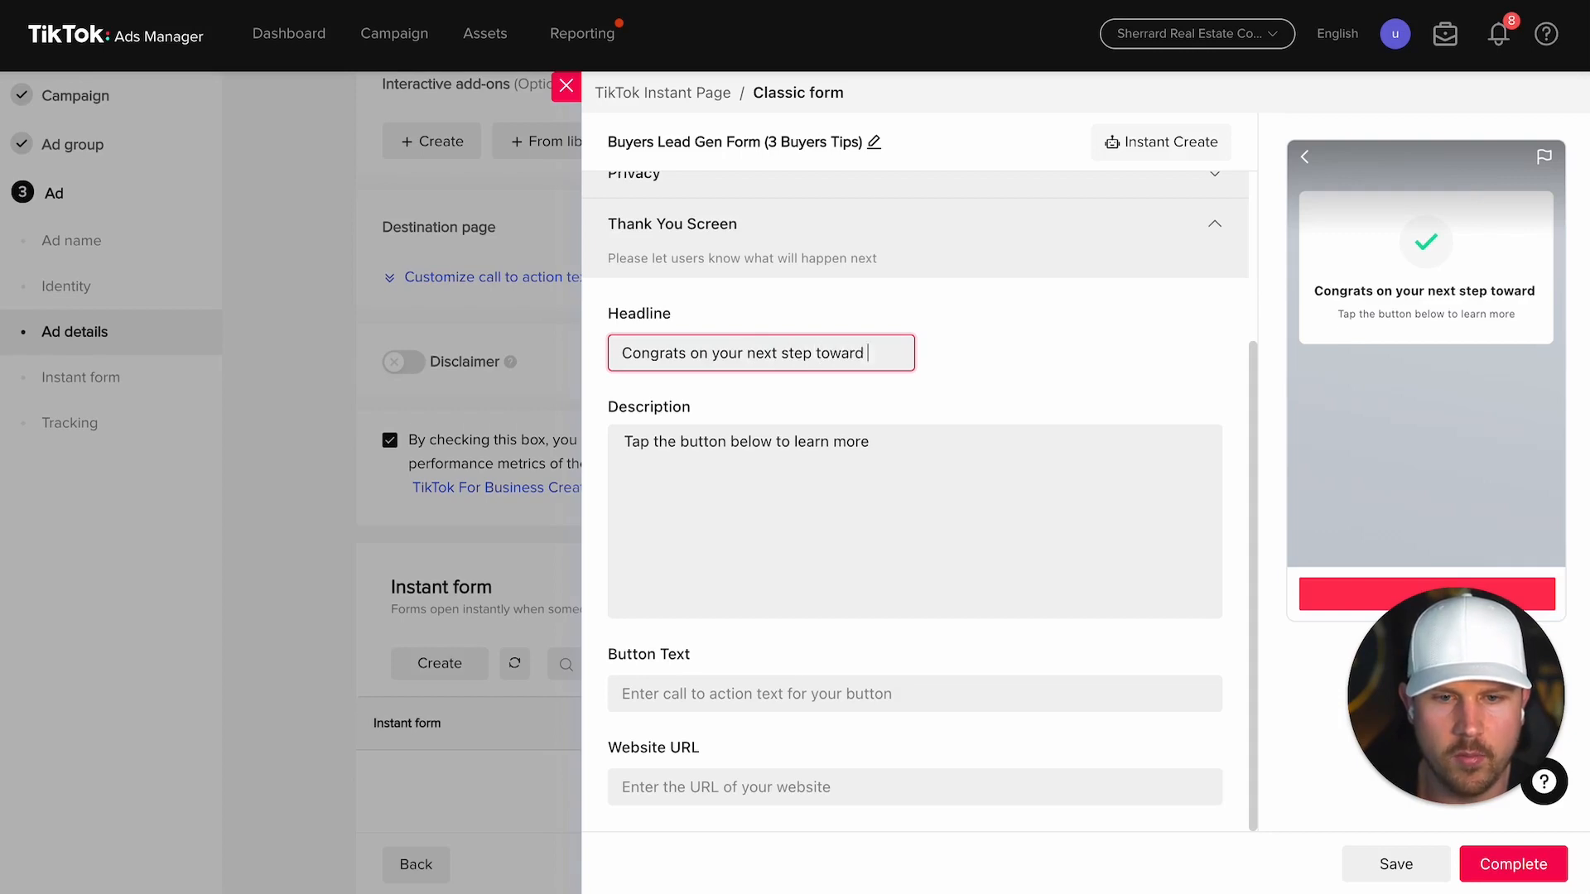
type("buying!")
Step: Write the custom-home-list description and set button text 'Most Popular Homes For Sale'
key("Tab")
type("Click below if you would like to see a custom list o")
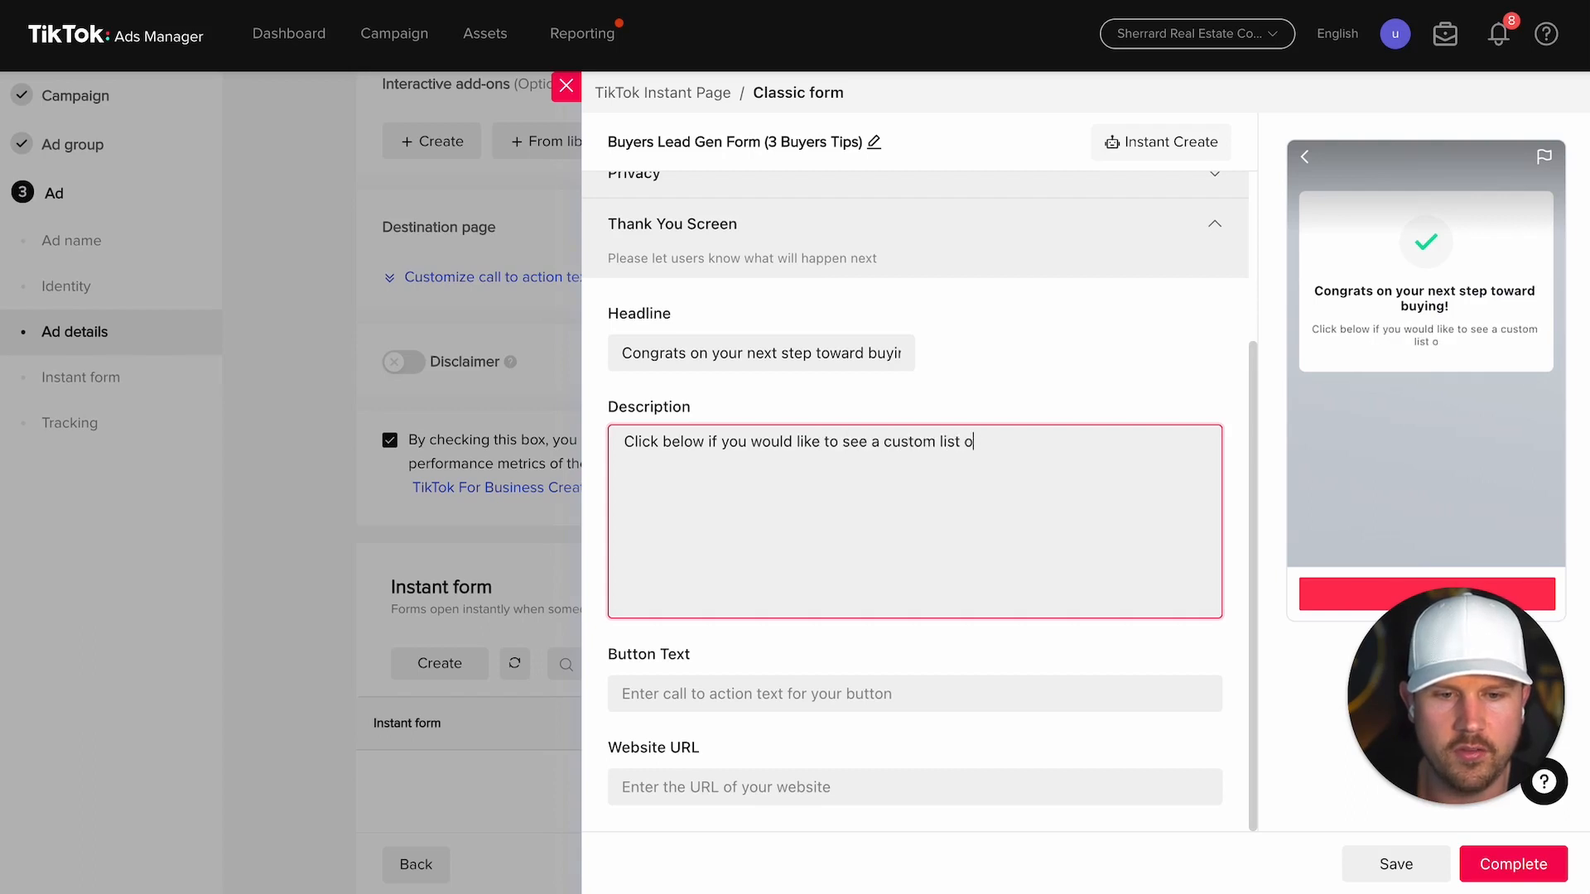
type("f the mo")
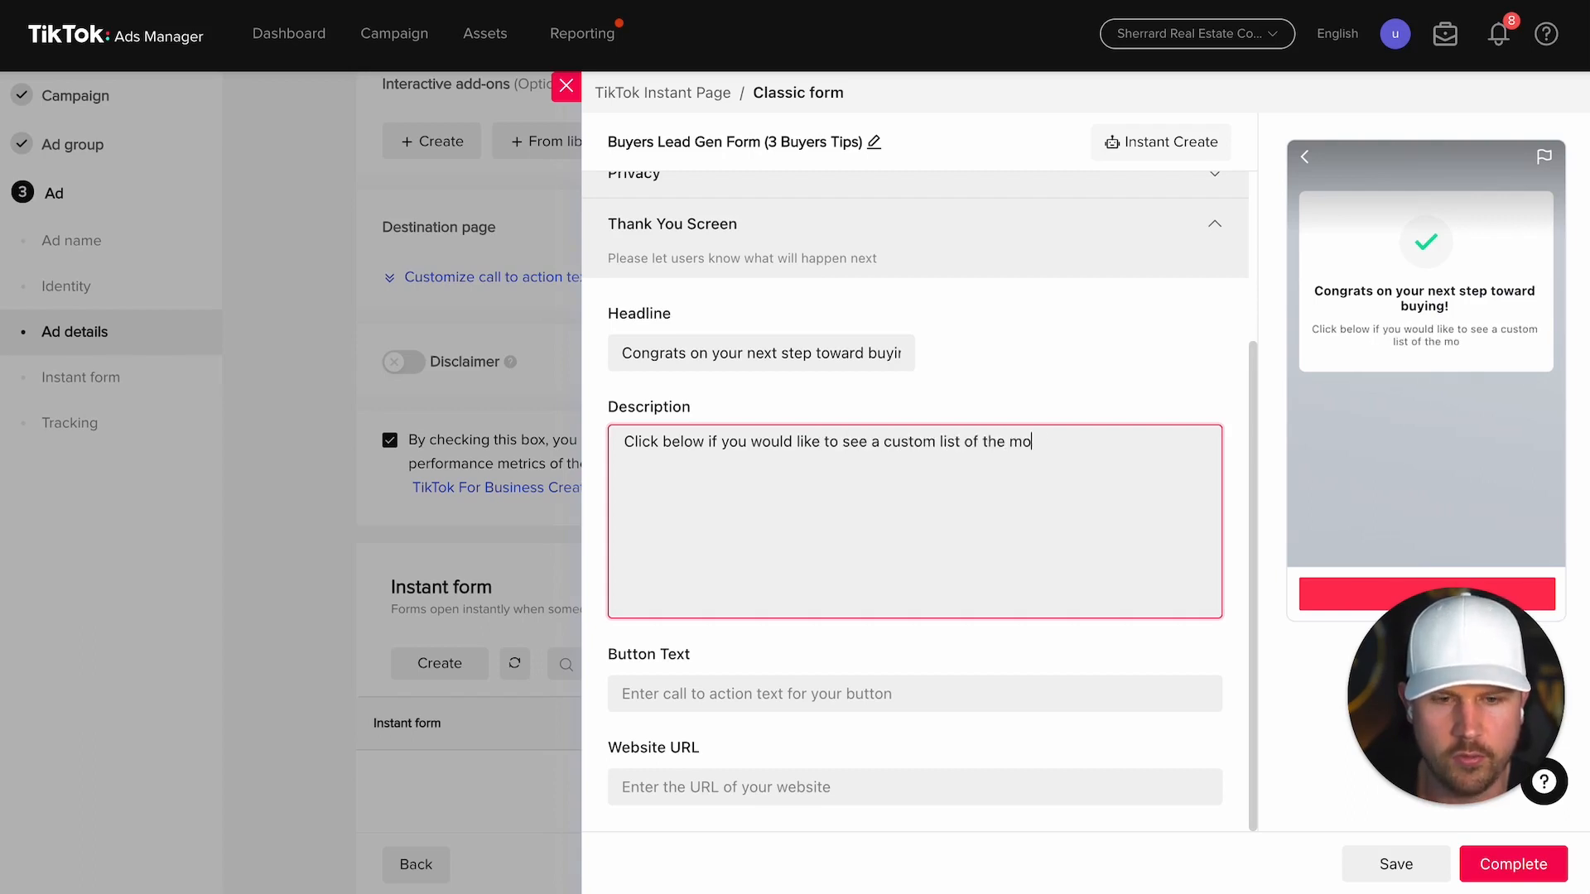
type("st popular homes fo")
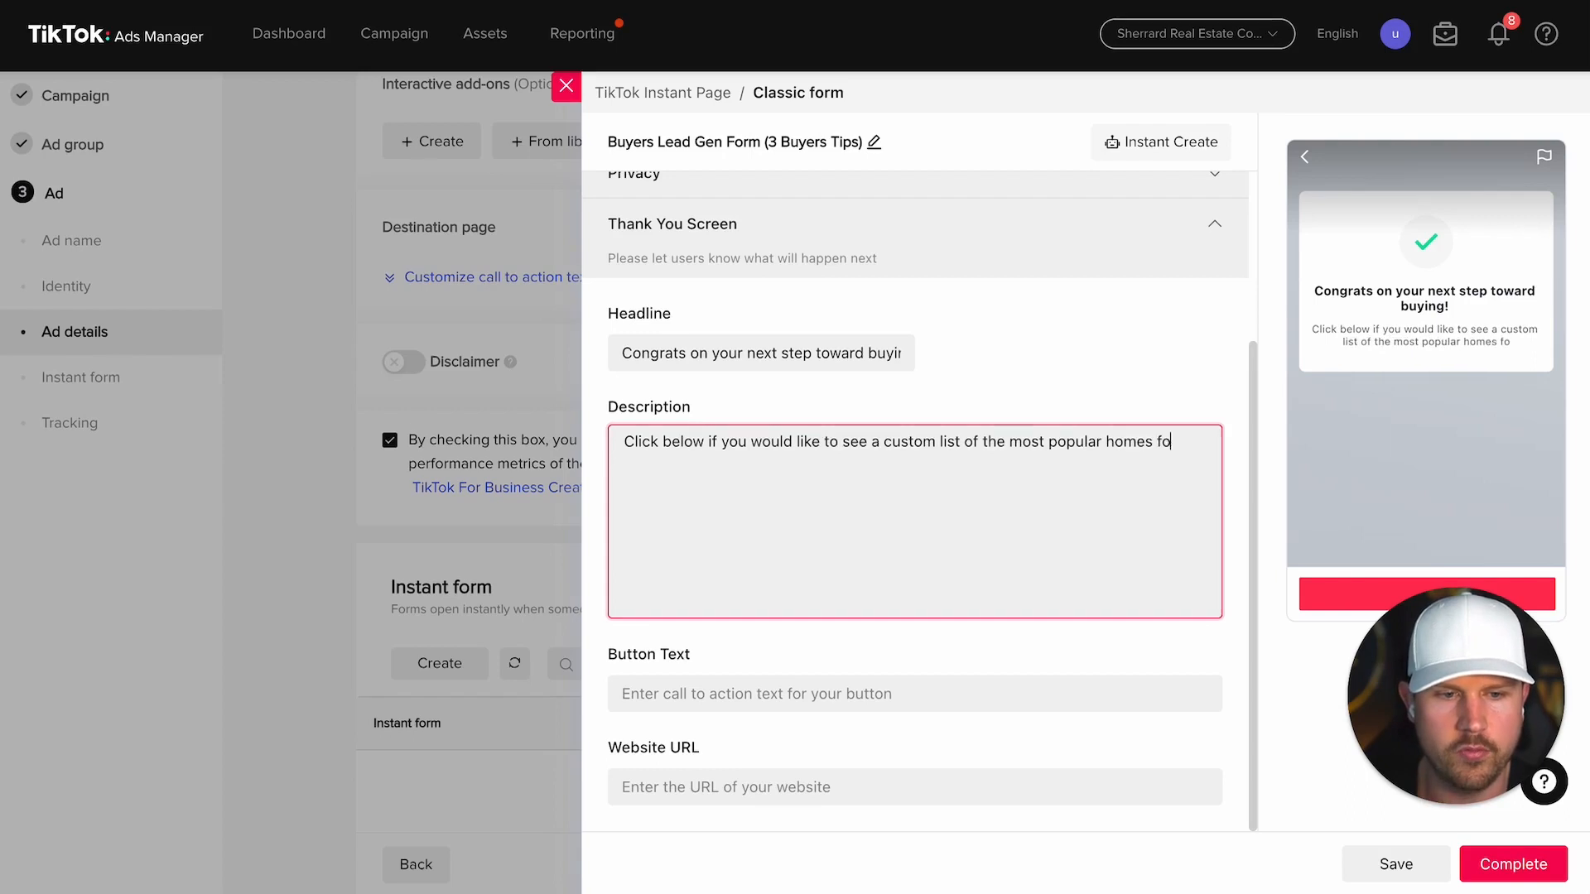
type("r sale in Calgary right now, upda")
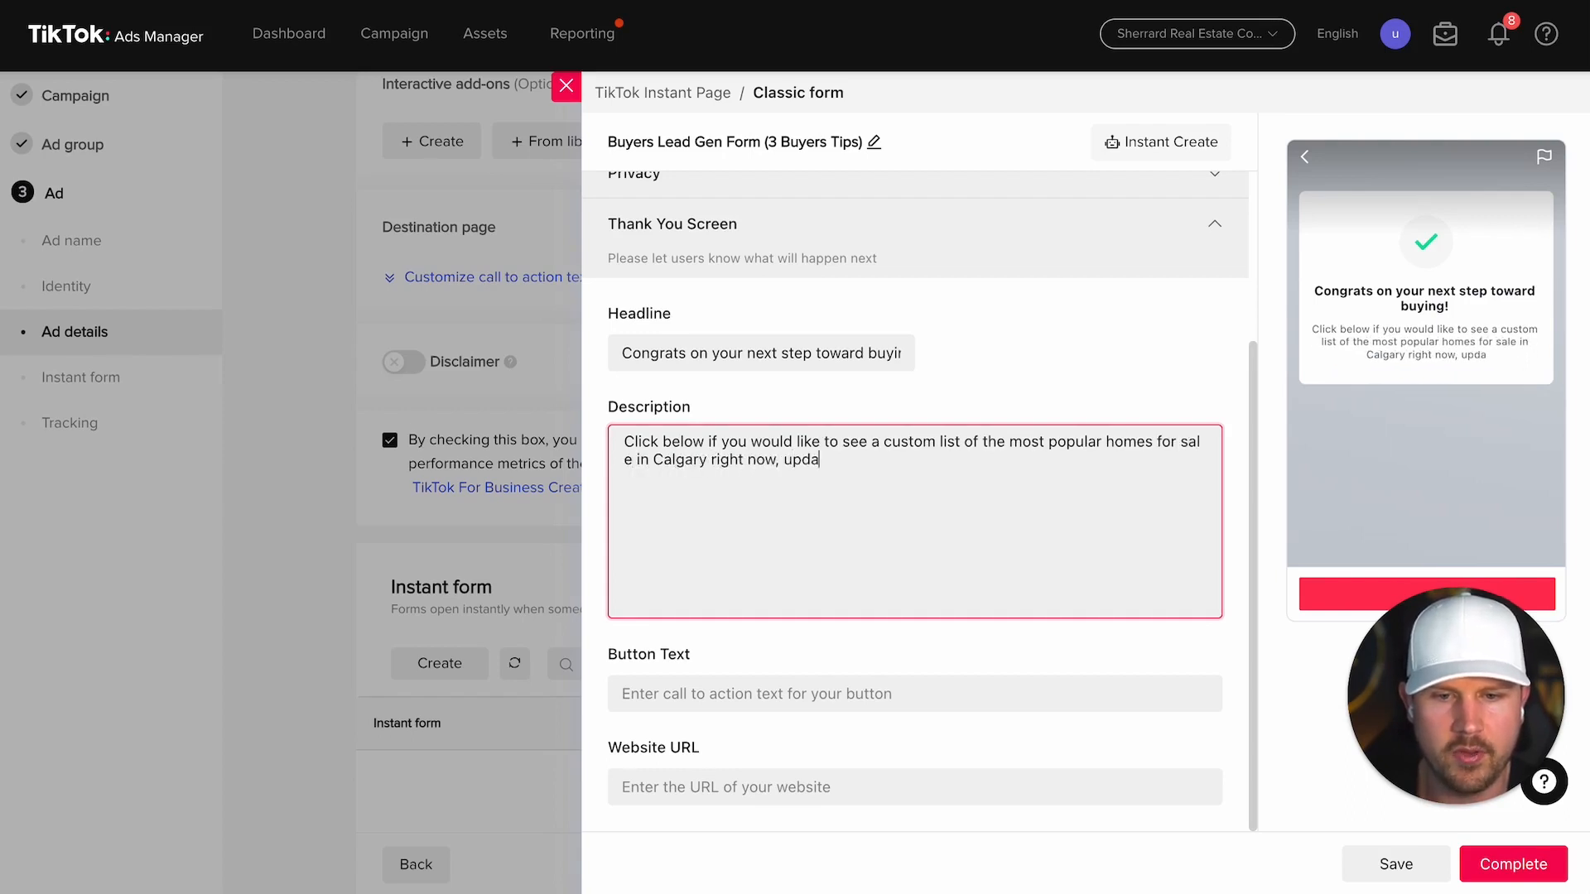
type("ted in real estate, and allows you to")
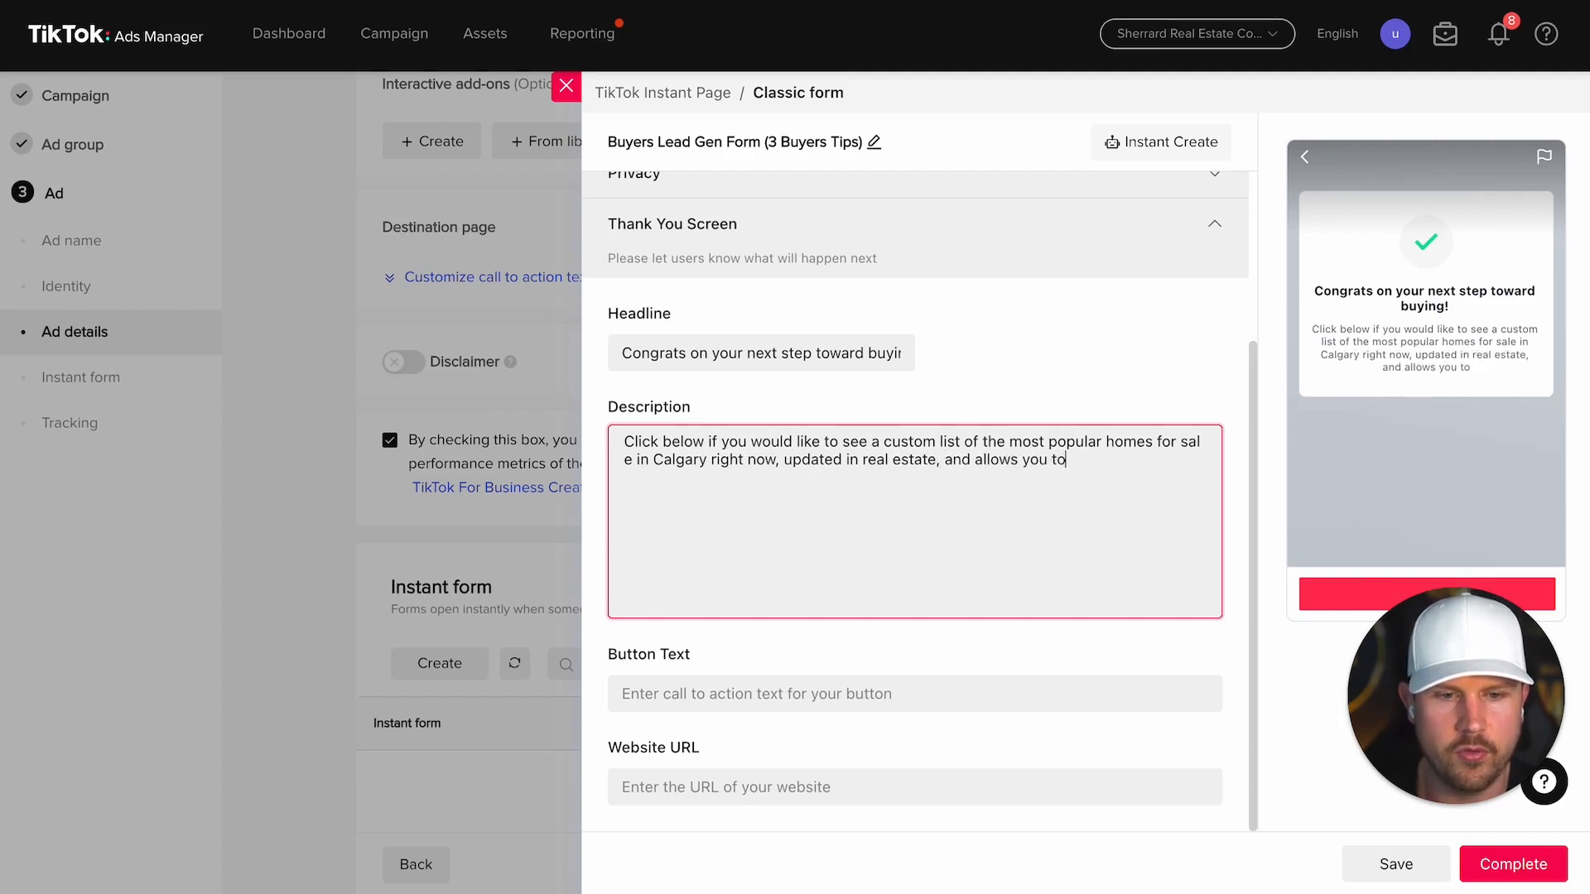
type(" set custom se")
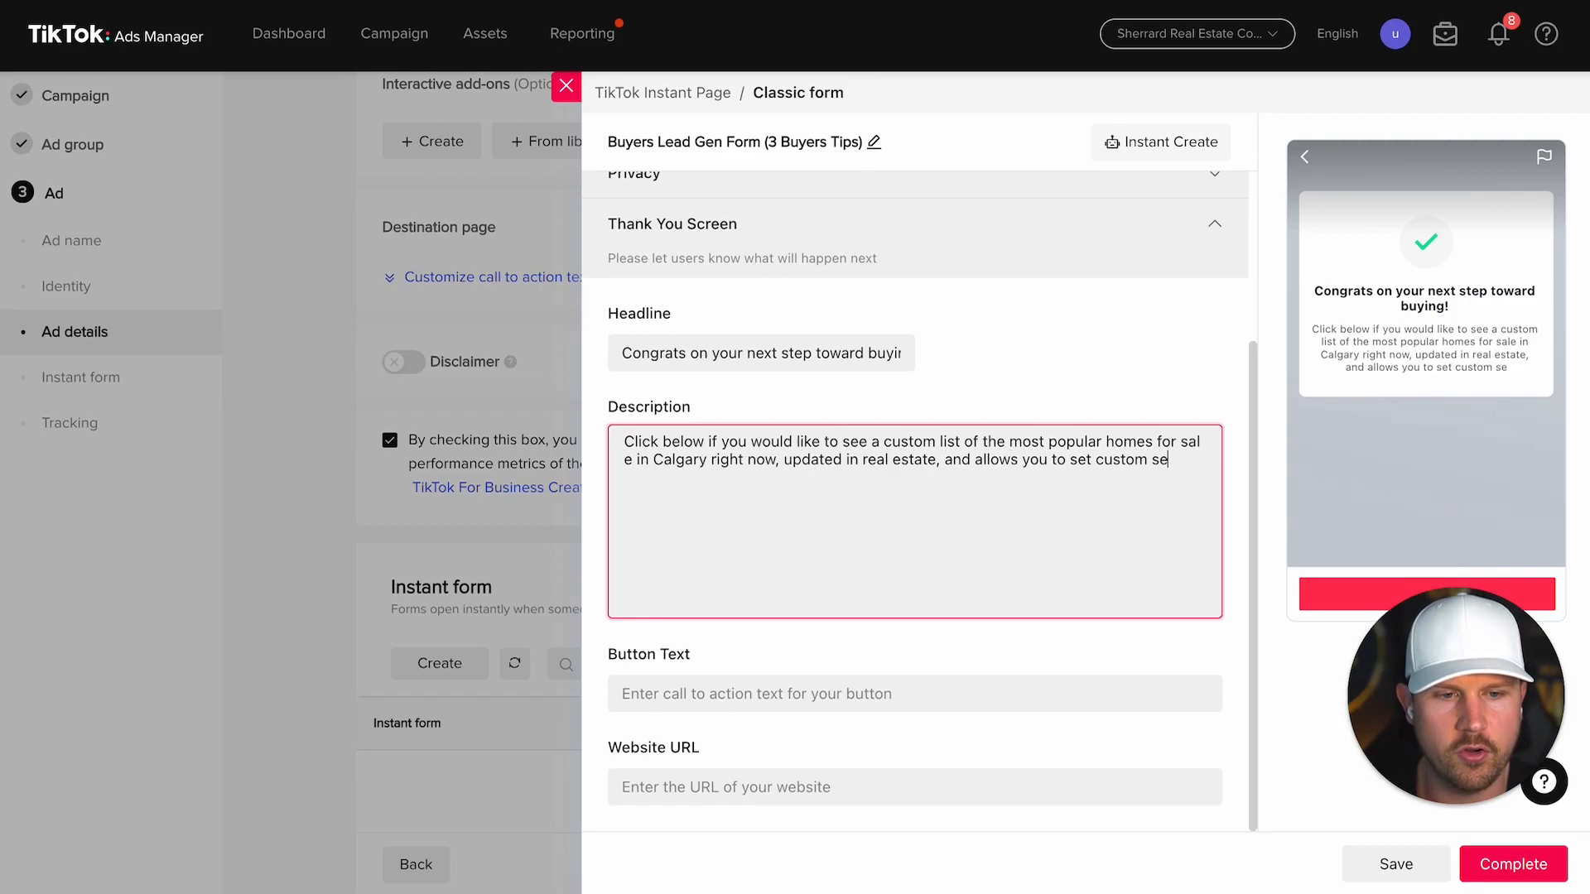
type("arch aler")
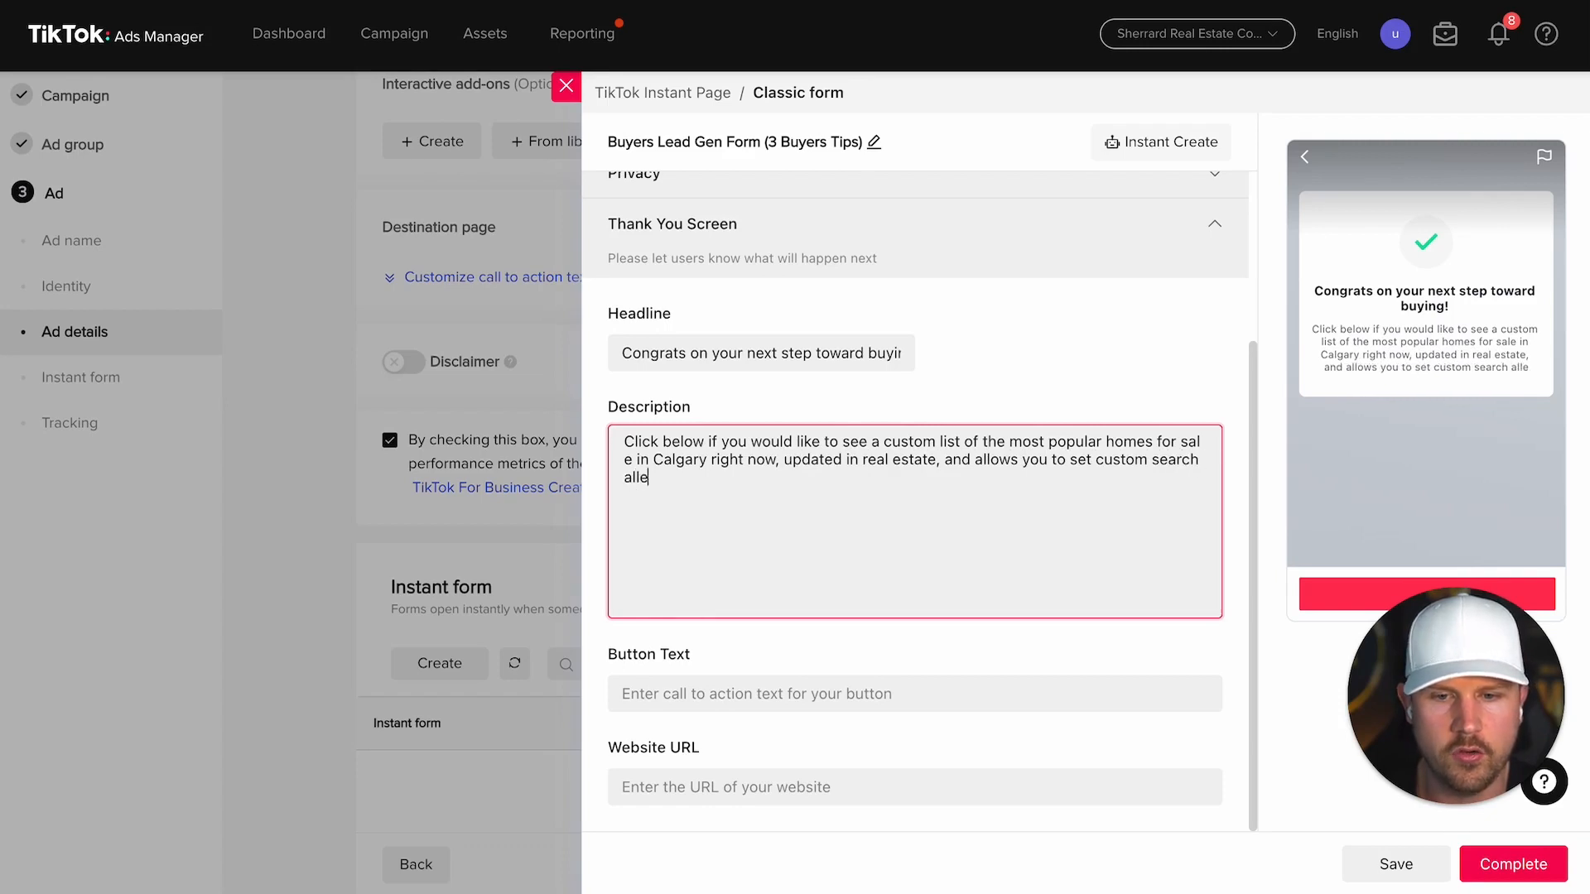
type("ts do you never")
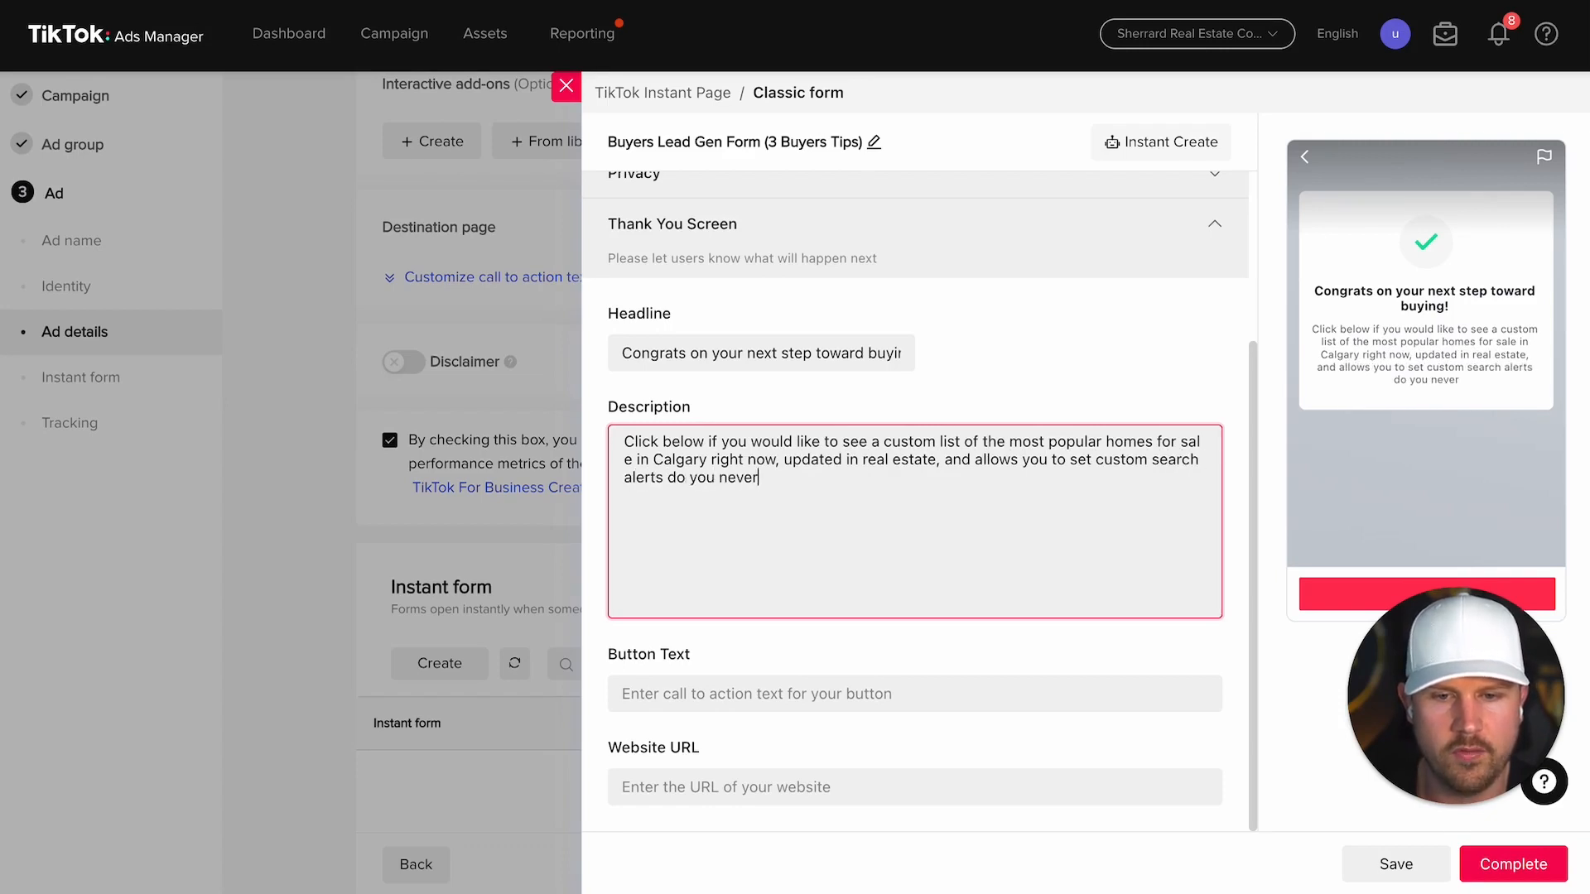
type(" miss out on the perfect propert")
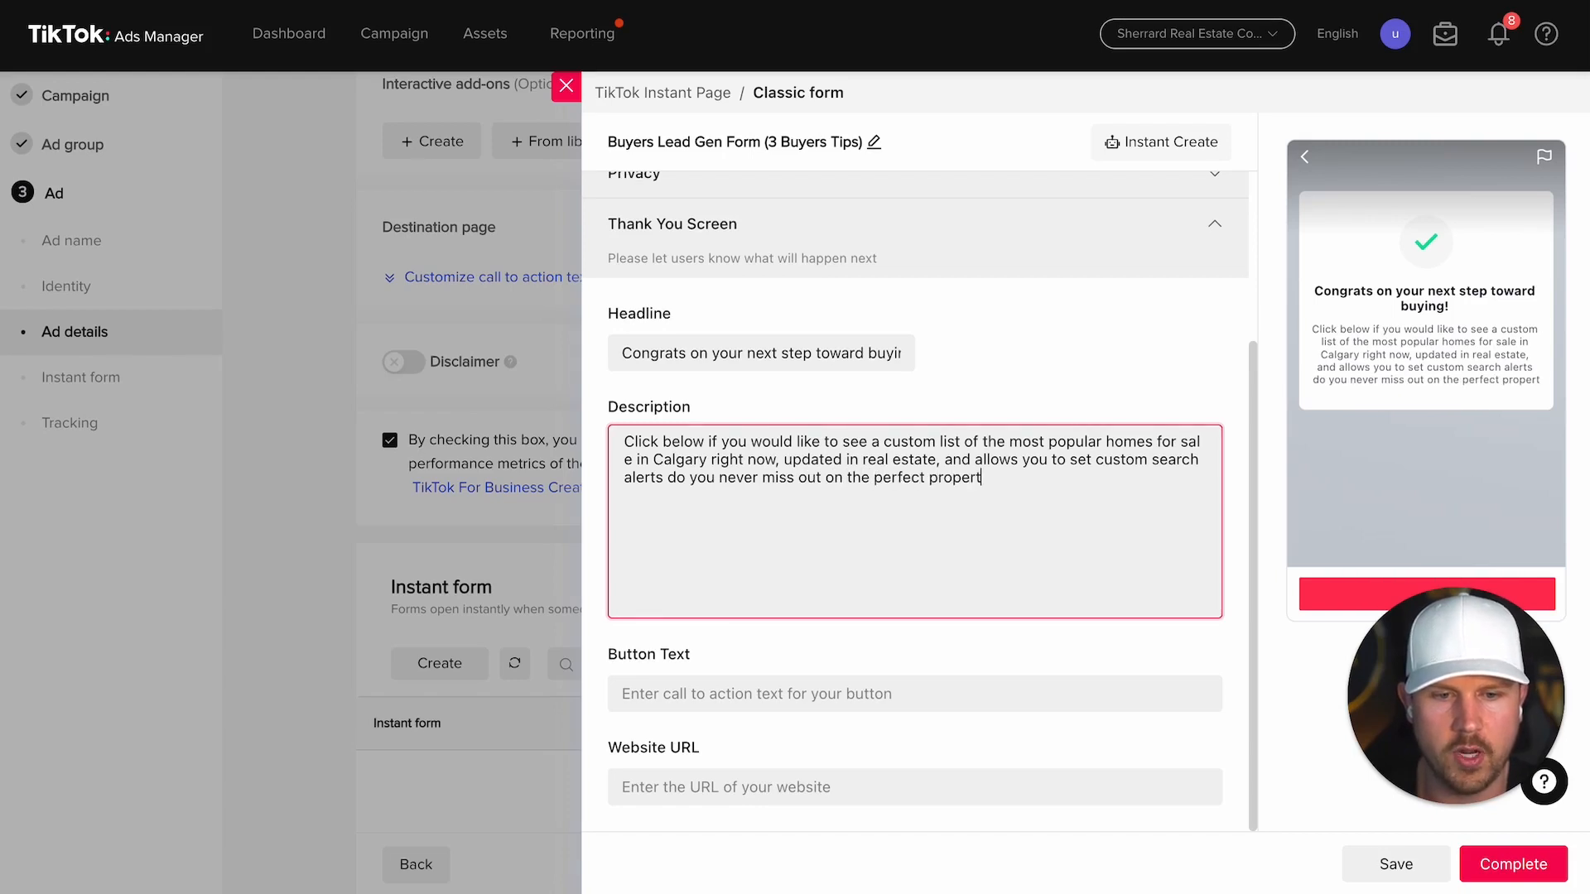
type("y to call your next home!")
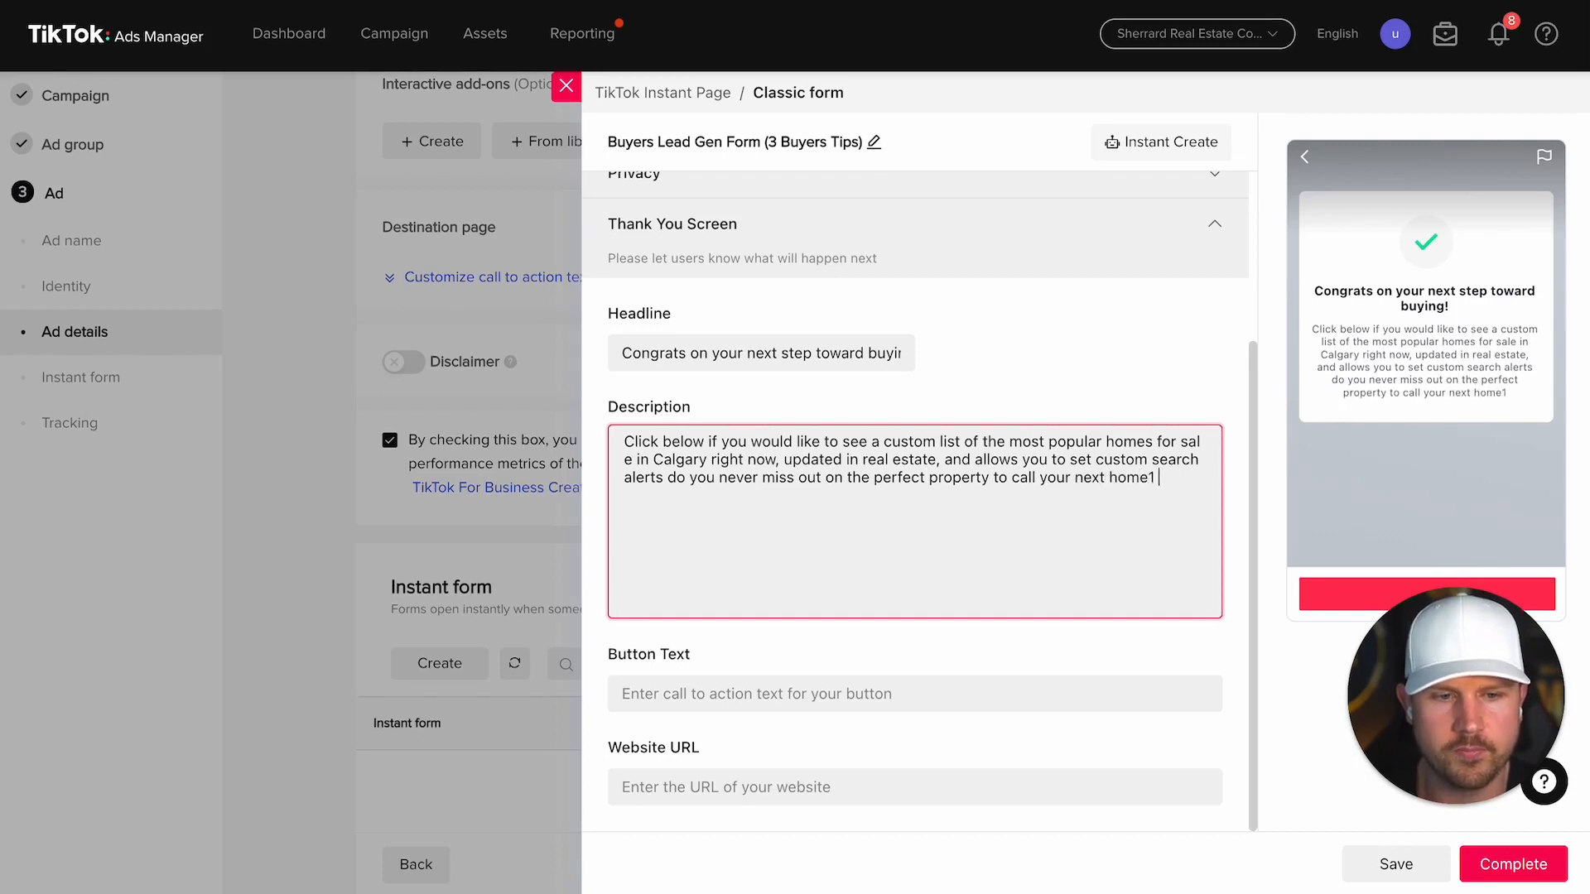
left_click_drag(1519, 697, 228, 743)
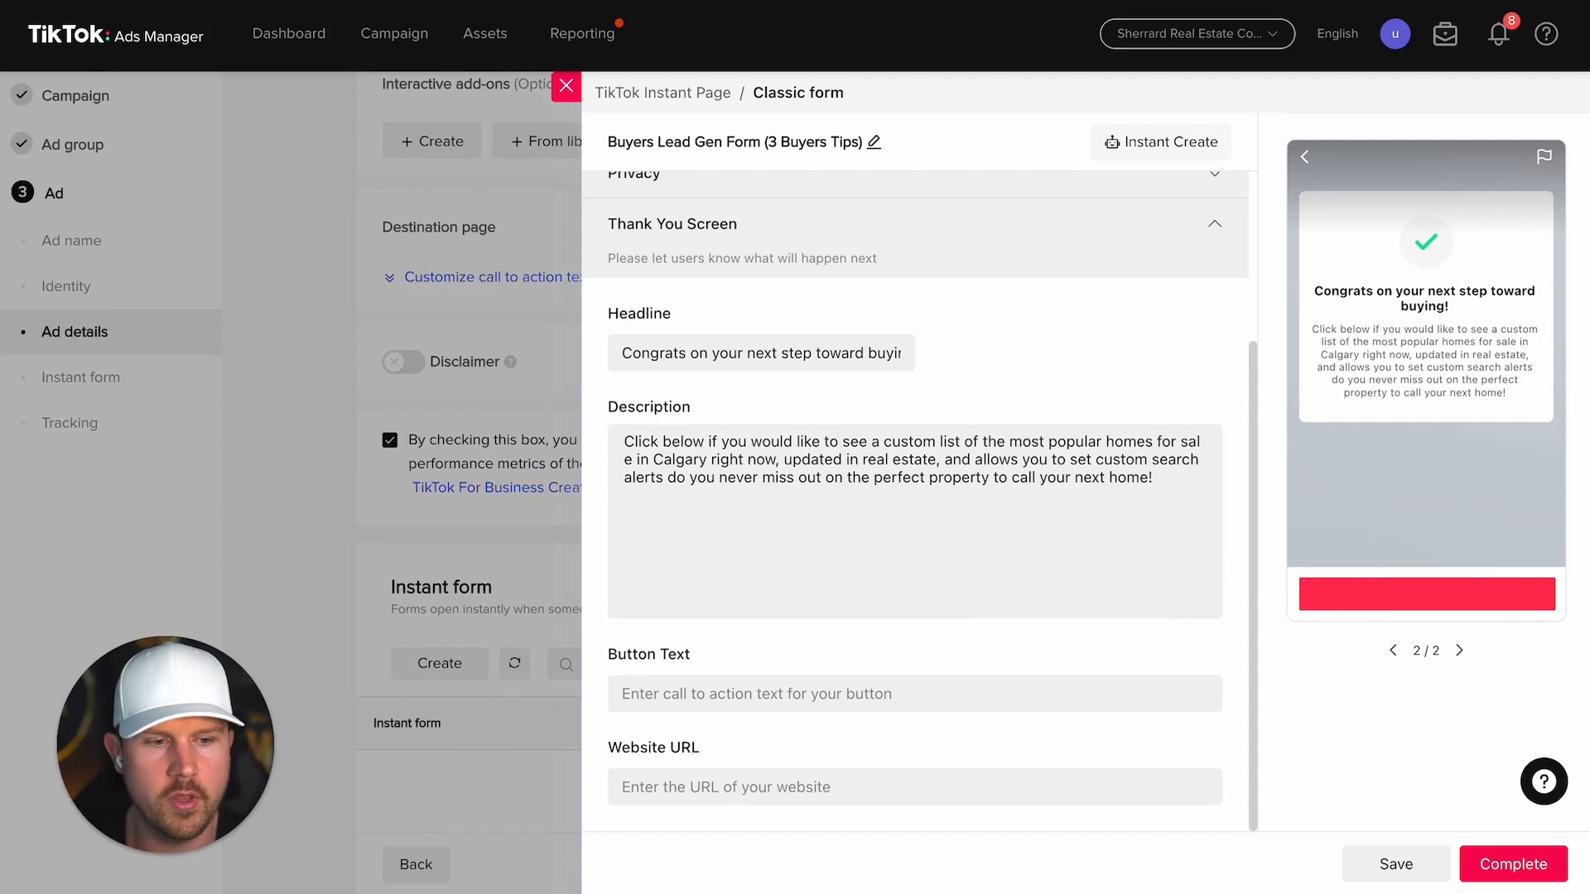
left_click(730, 694)
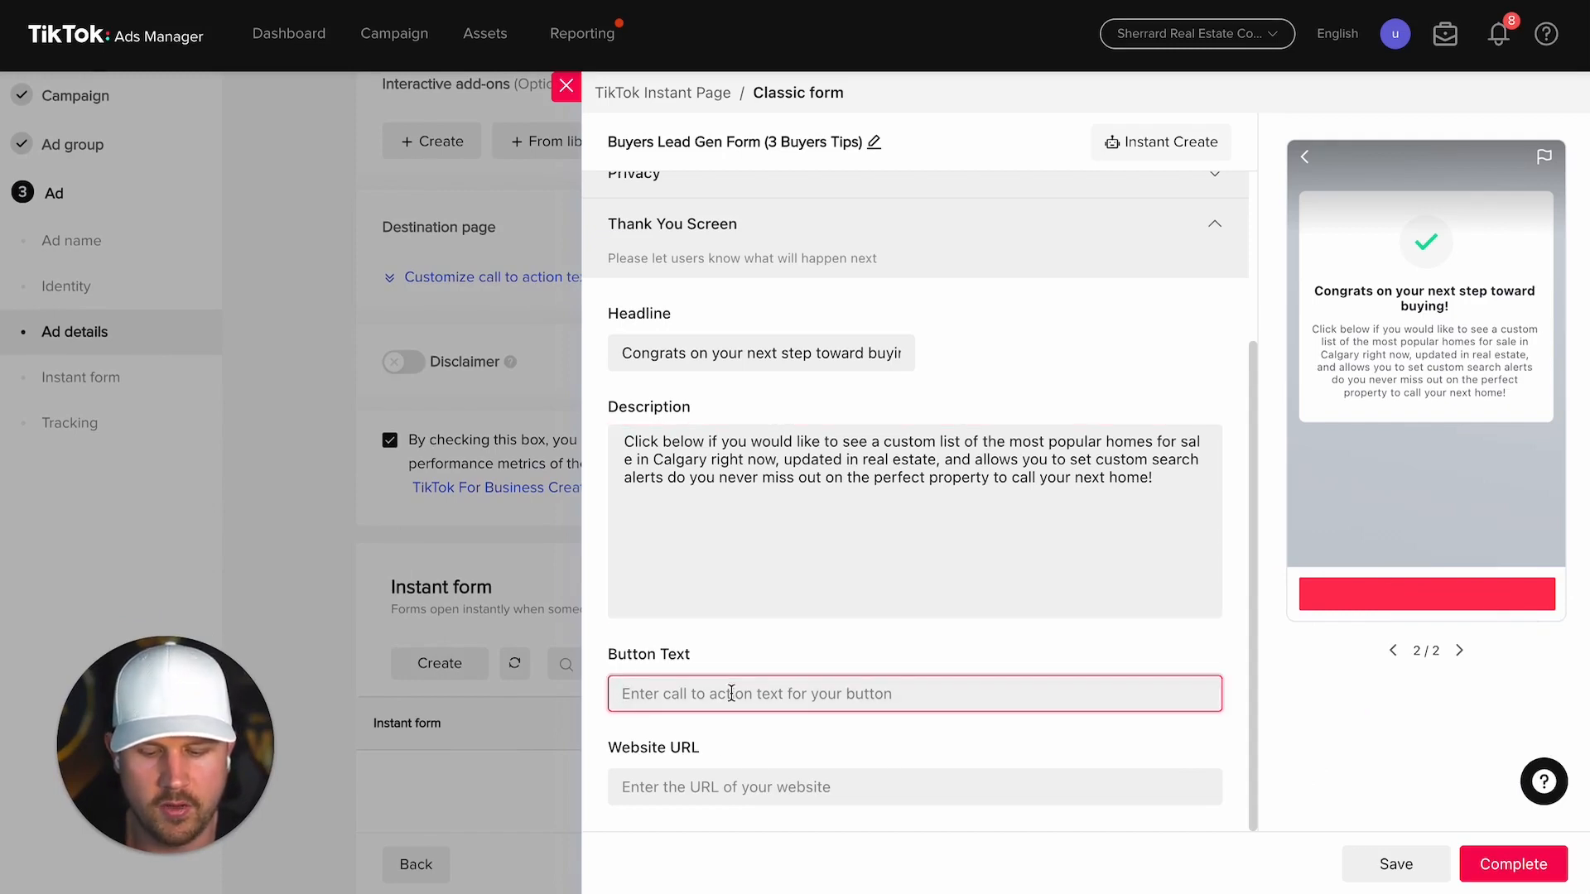
type("Most Popular ")
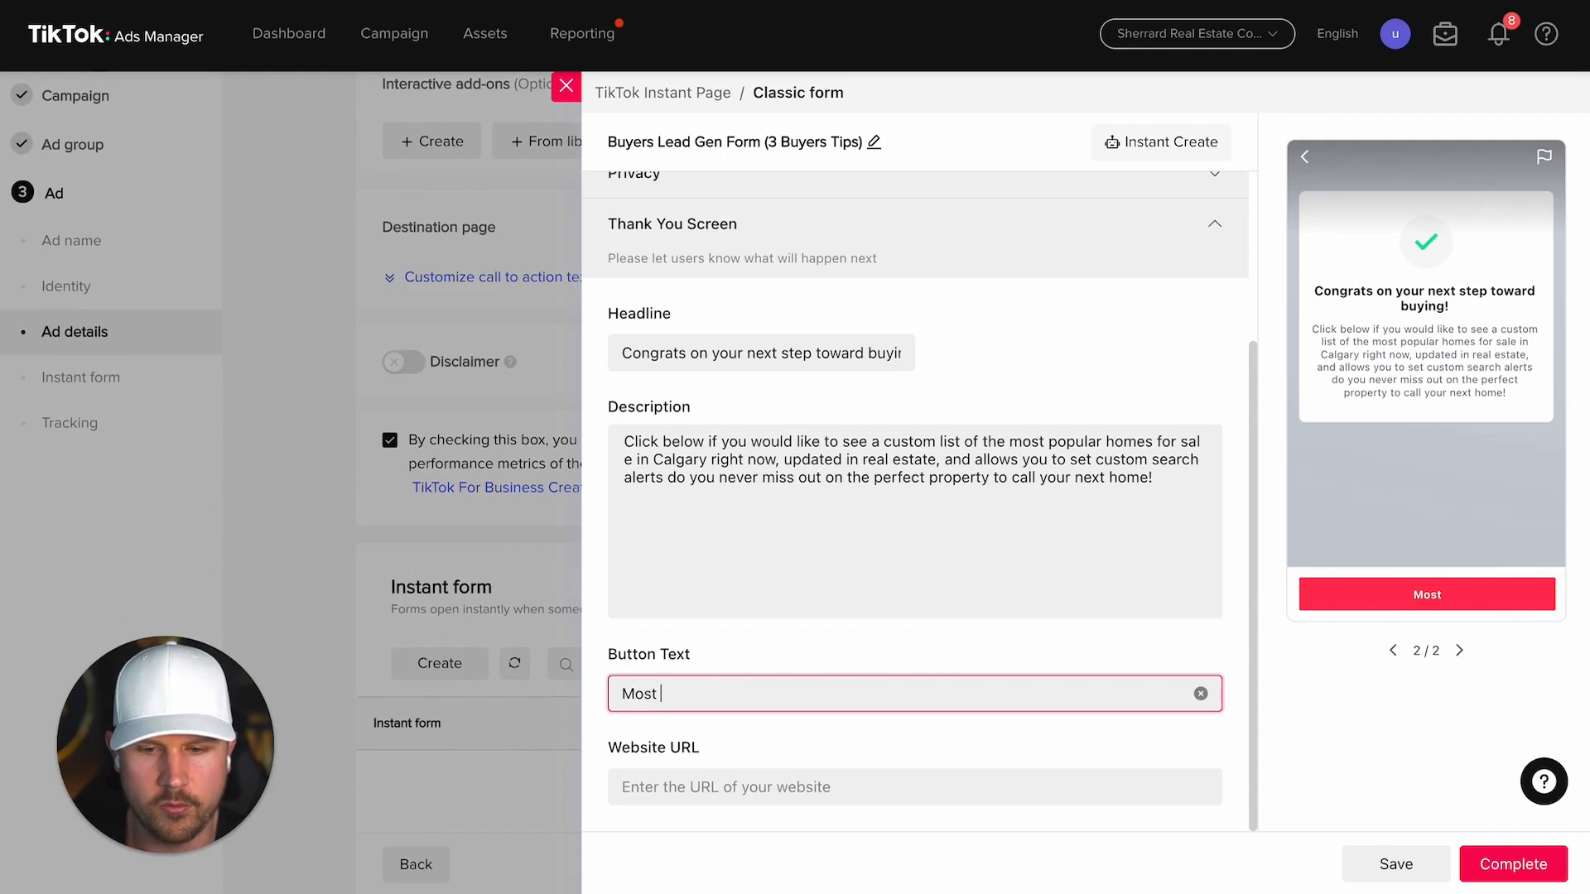
type("Homes For Sale")
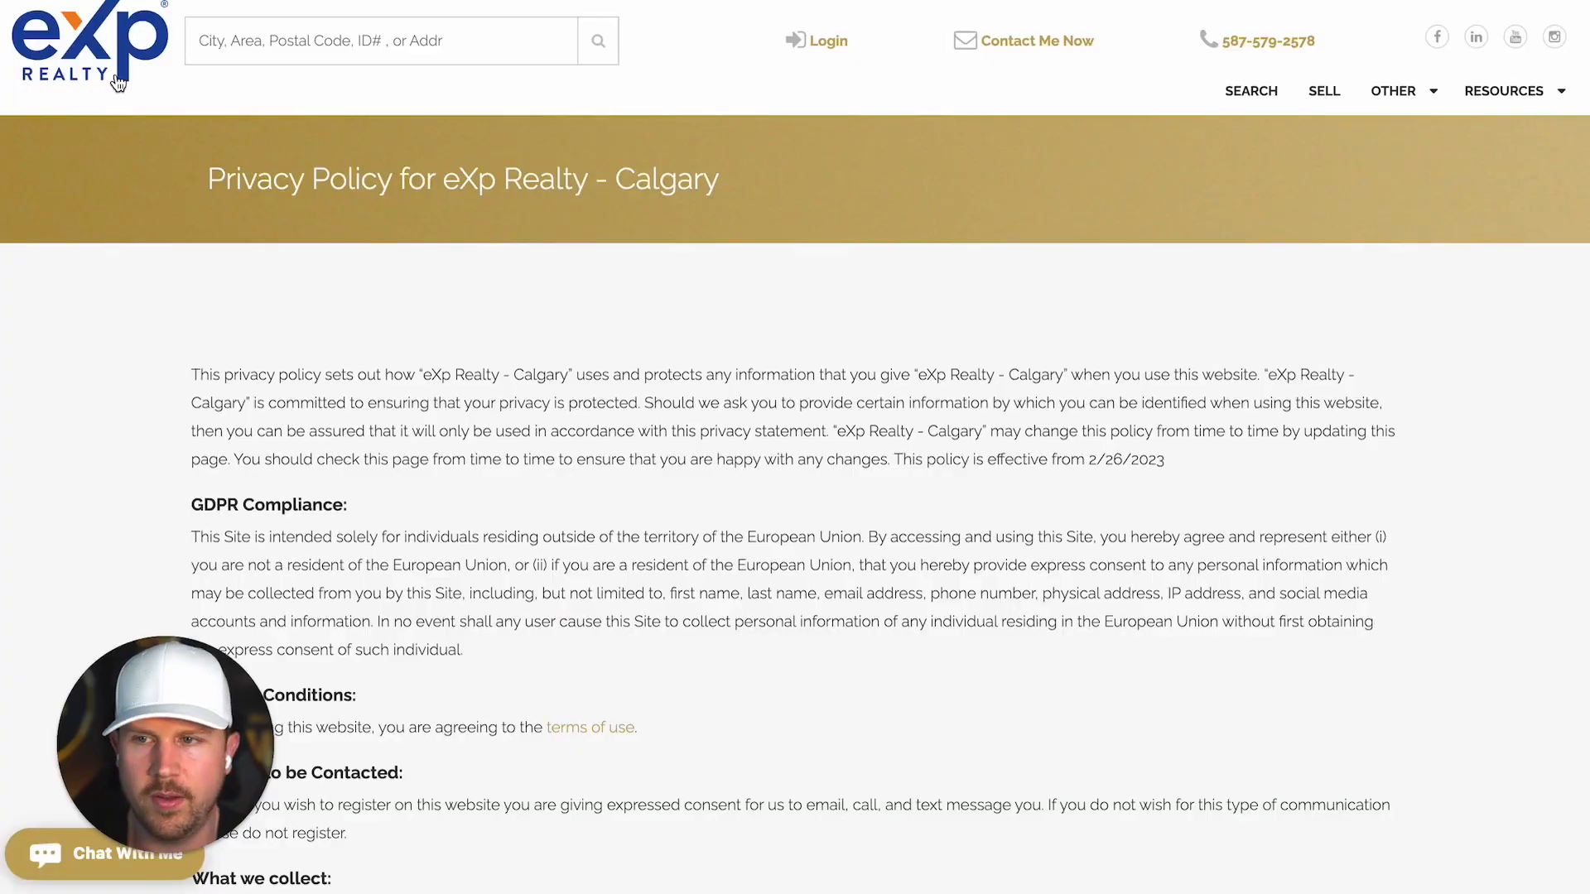
Step: Search eXp Realty home listings priced $350,000 to $750,000
left_click(137, 64)
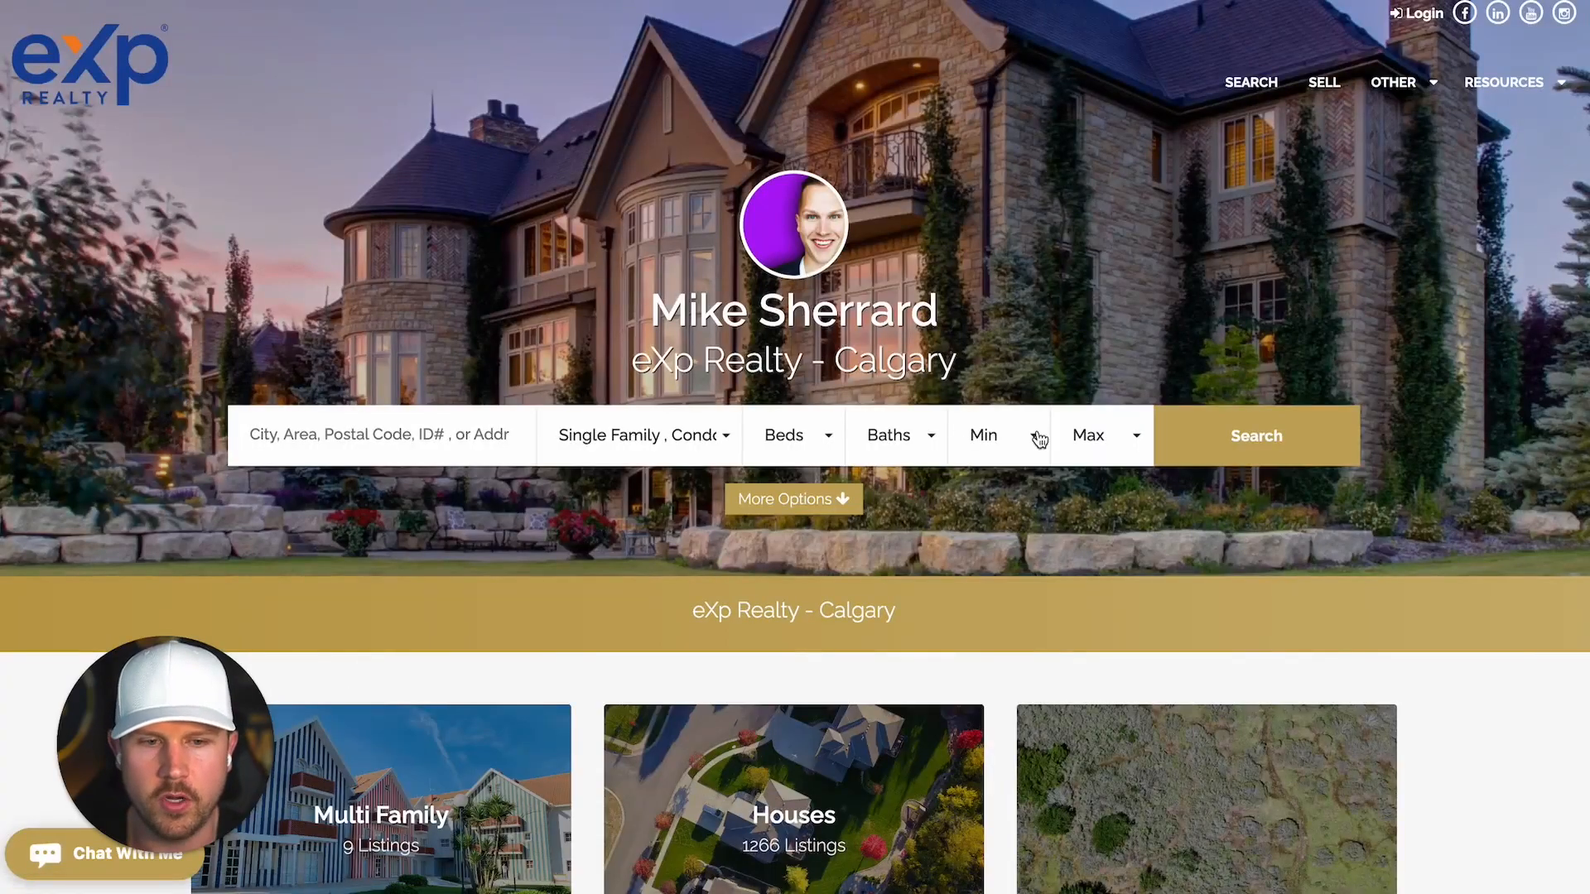
left_click(989, 437)
scroll(996, 666, "down", 5)
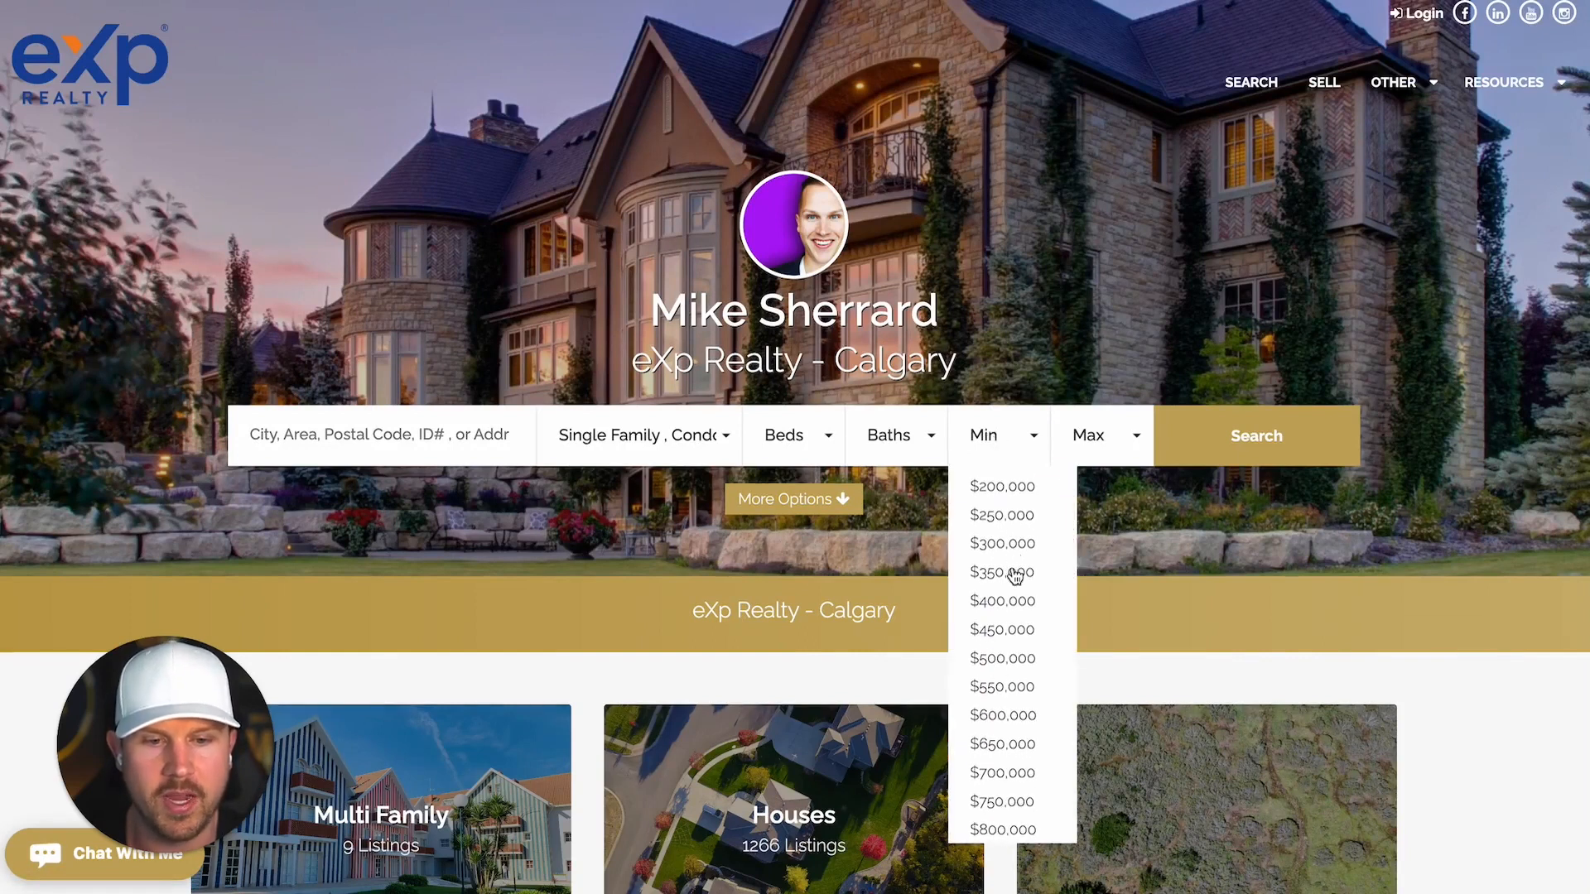
left_click(1021, 602)
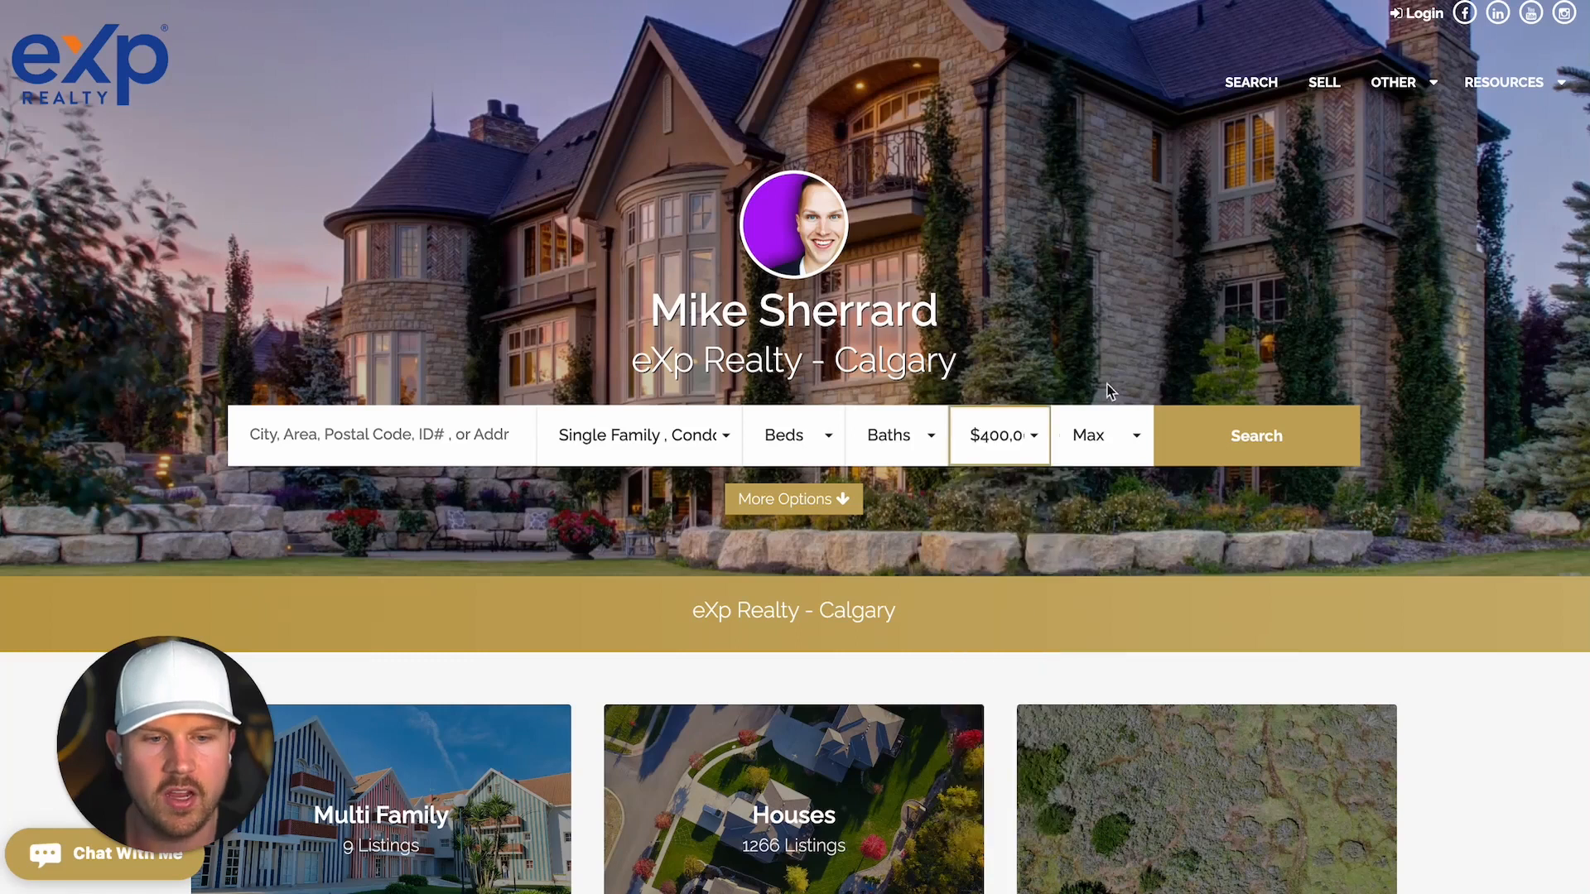
left_click(1126, 461)
scroll(1122, 649, "down", 5)
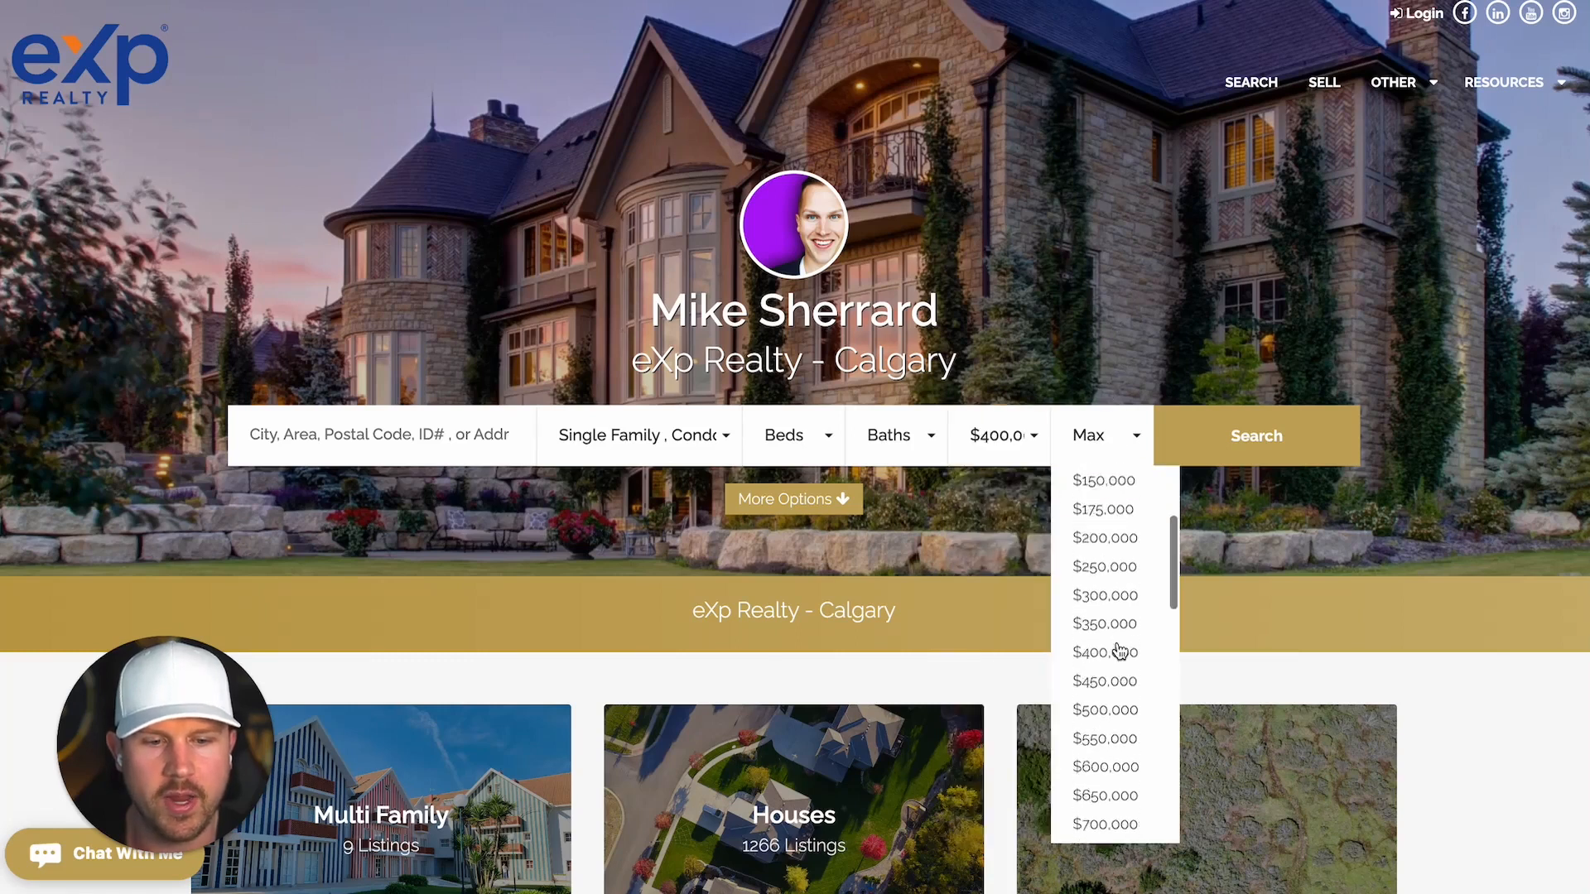
left_click(1119, 748)
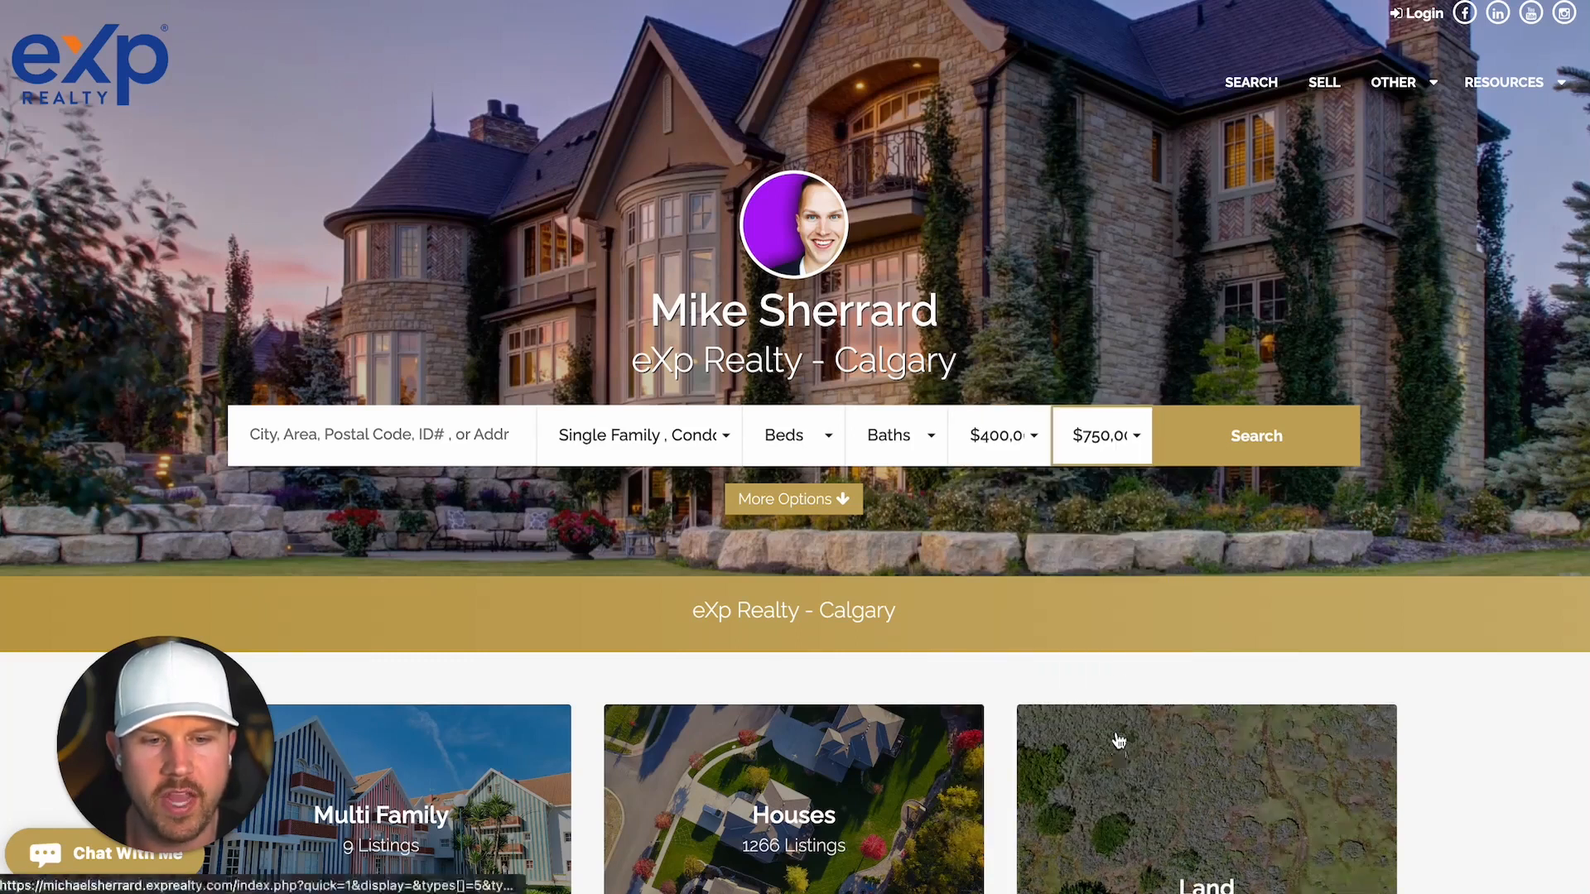
left_click(991, 446)
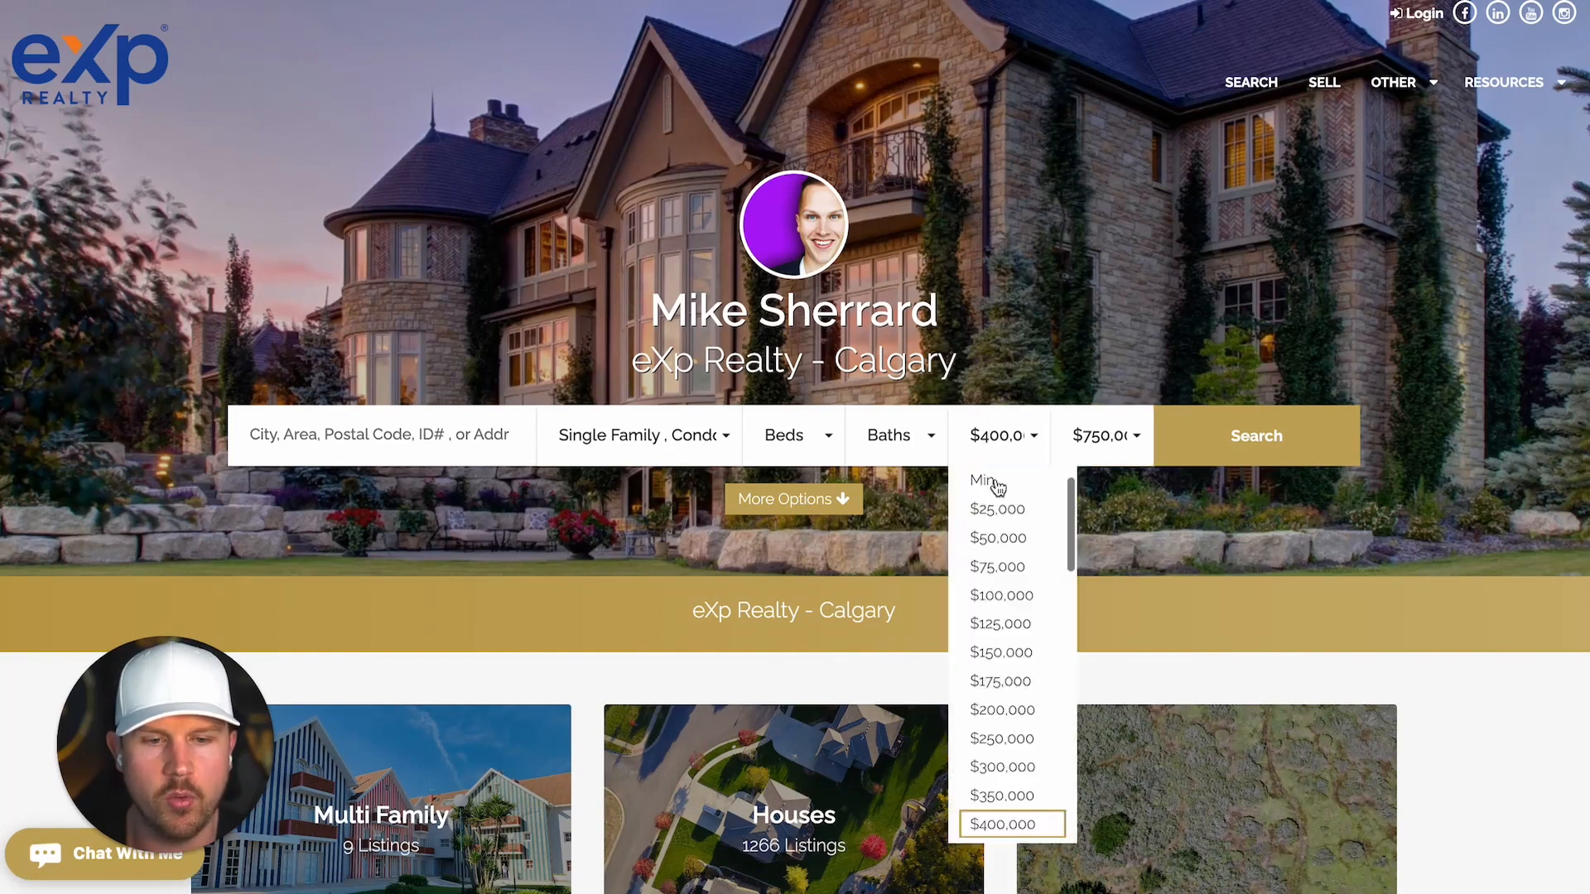
left_click(1024, 795)
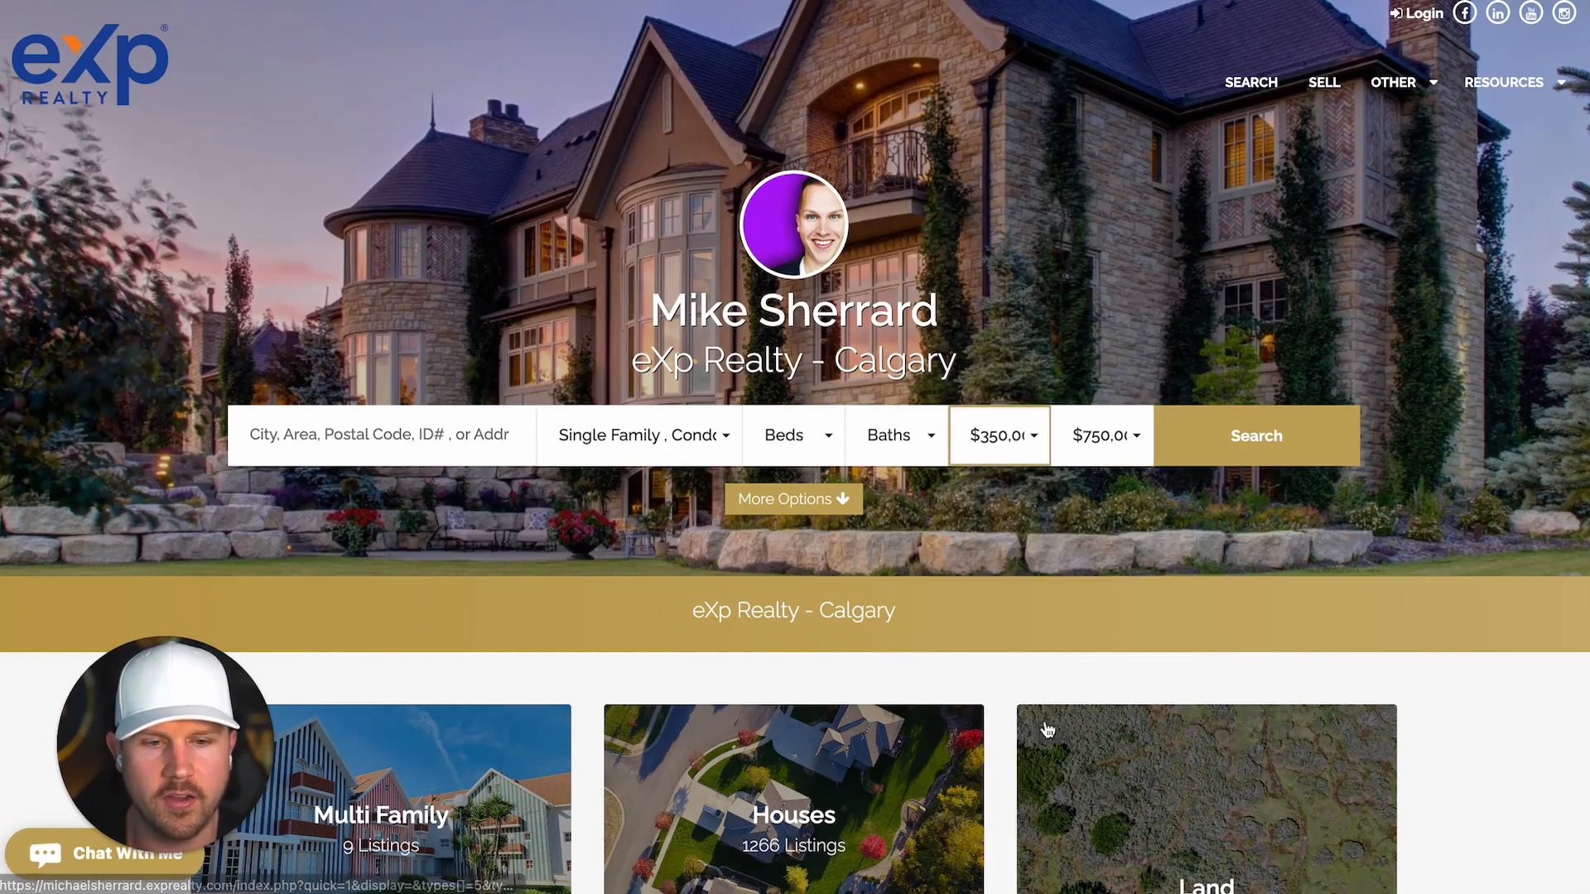
left_click(1289, 446)
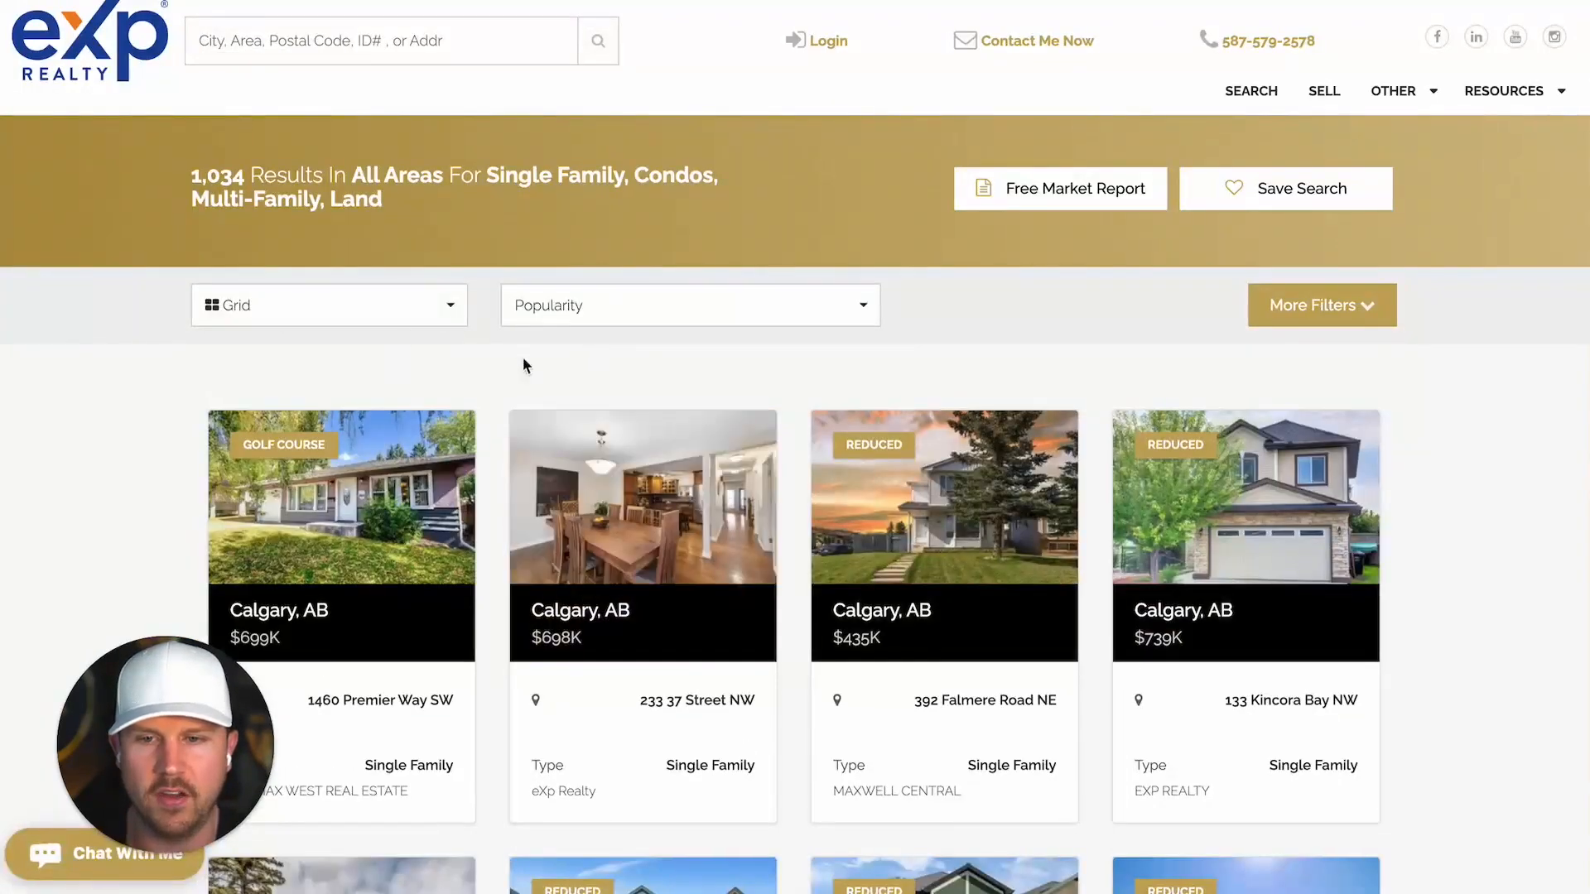
Step: Show the results on a map and paste that search link as the thank-you Website URL
left_click(455, 306)
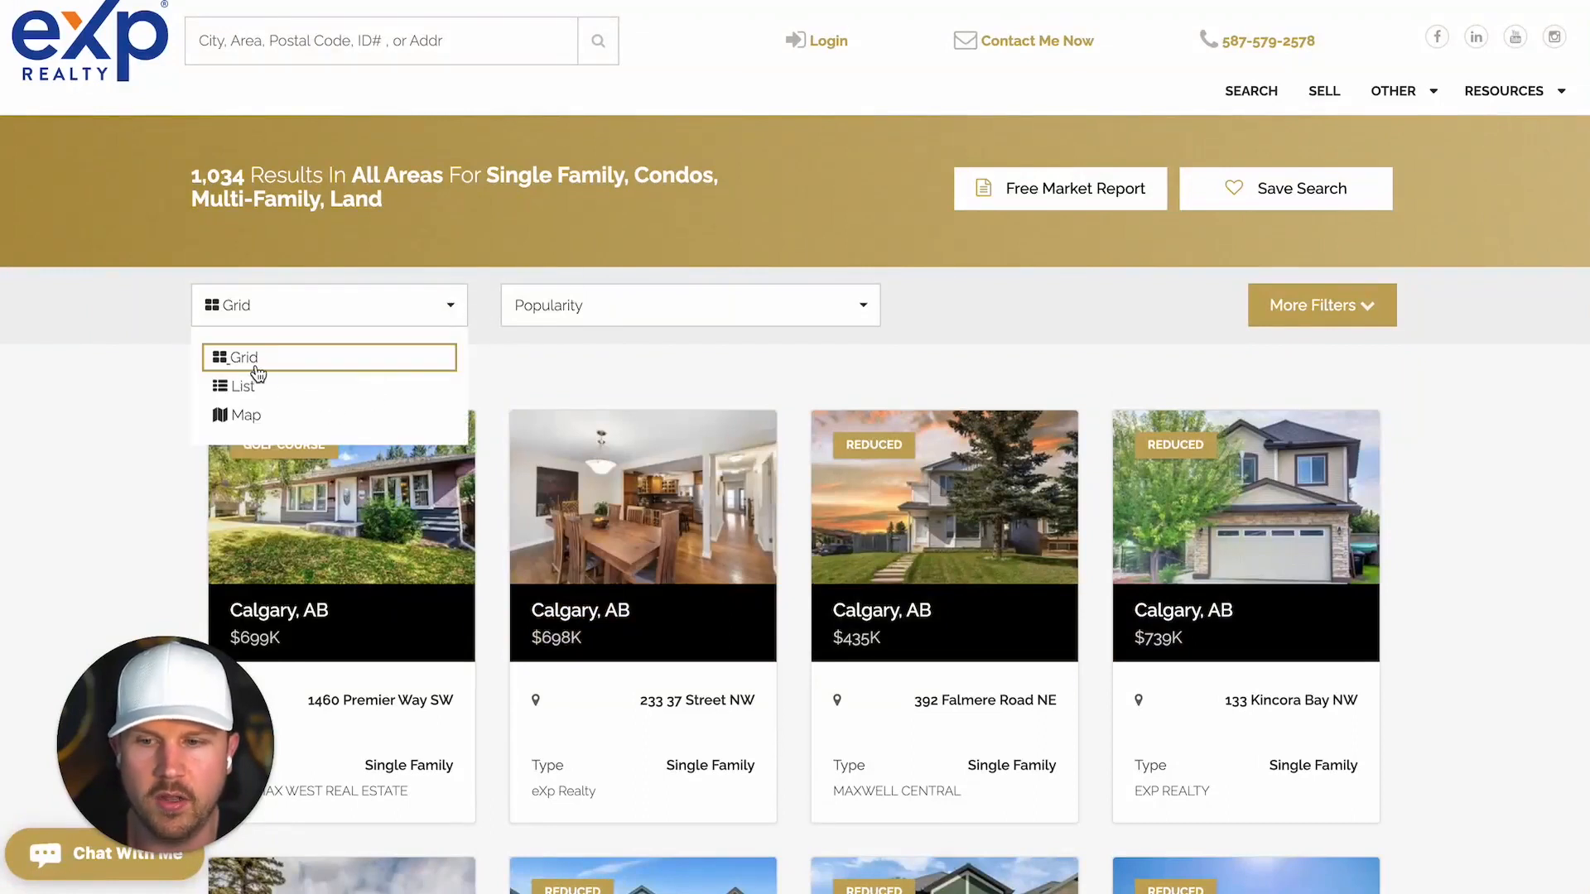
left_click(568, 373)
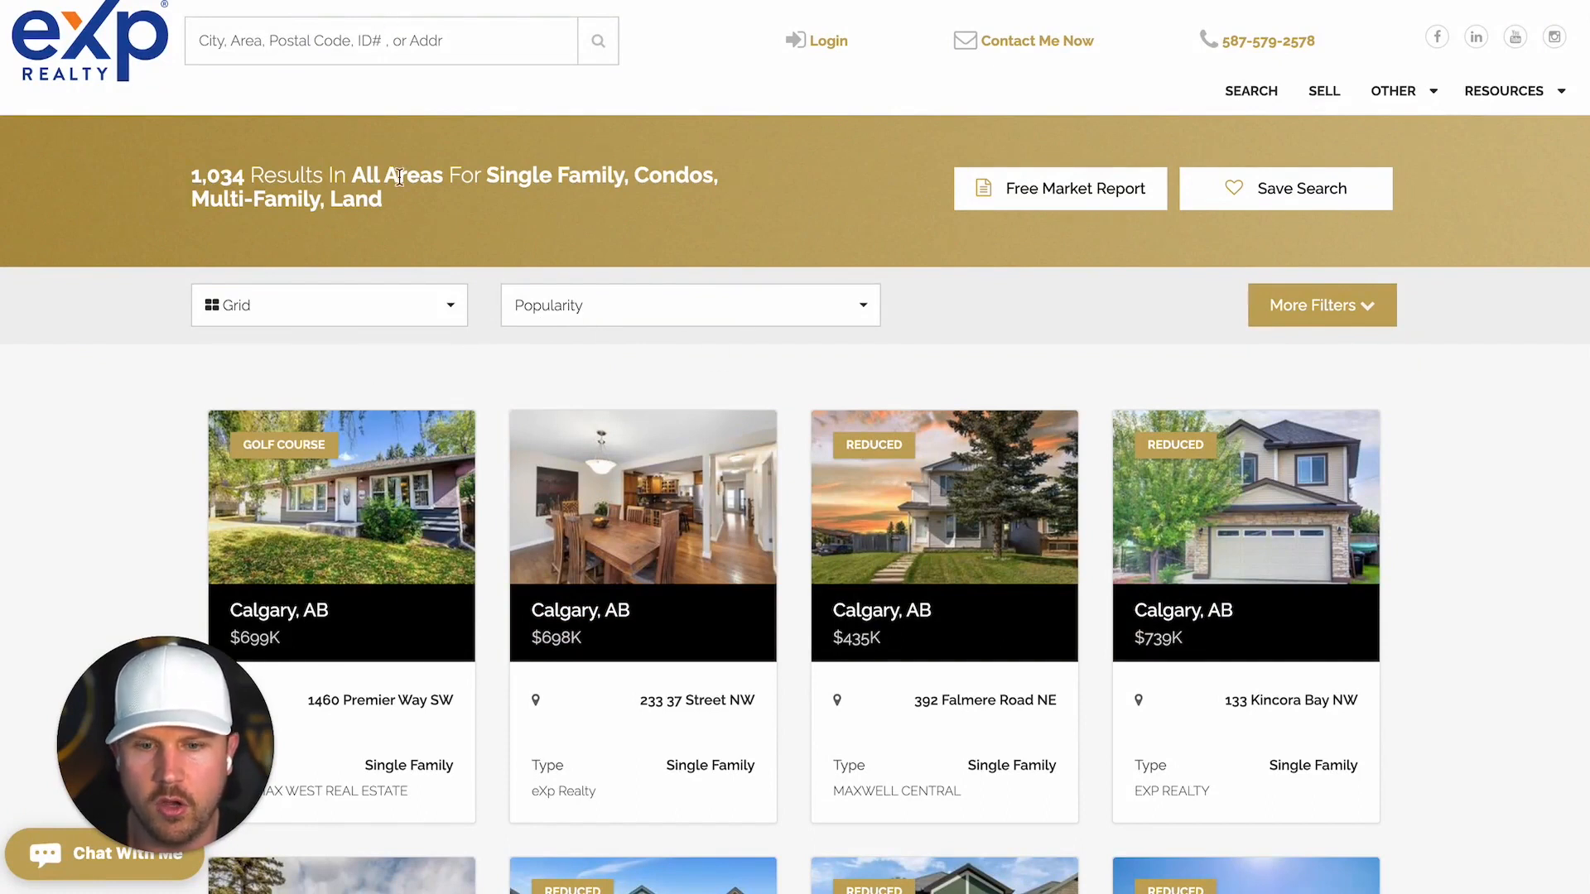
left_click(446, 306)
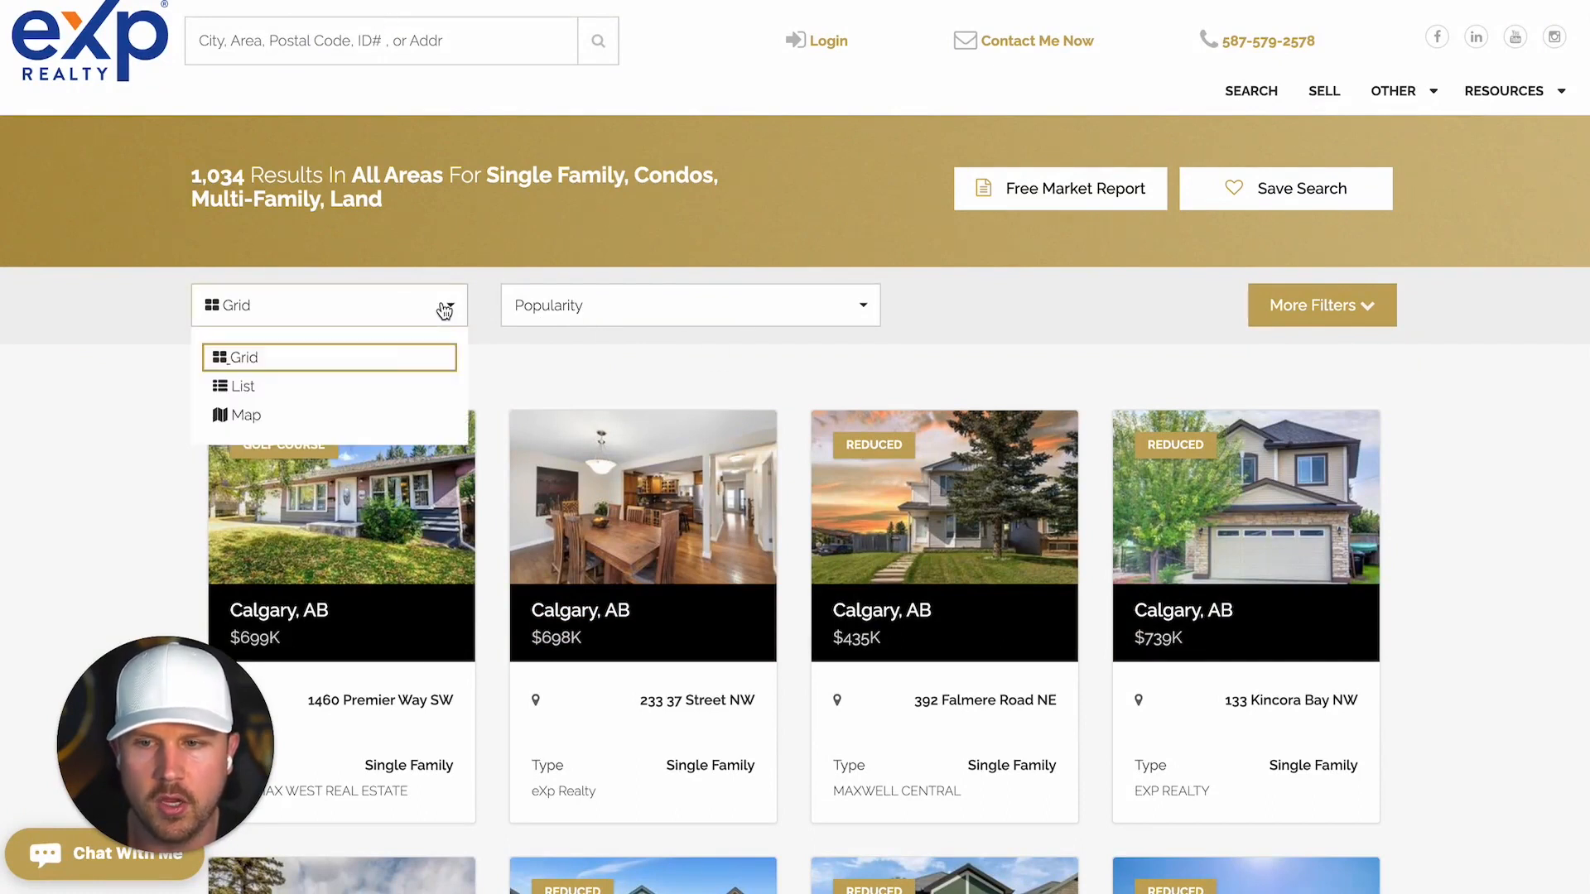
left_click(244, 415)
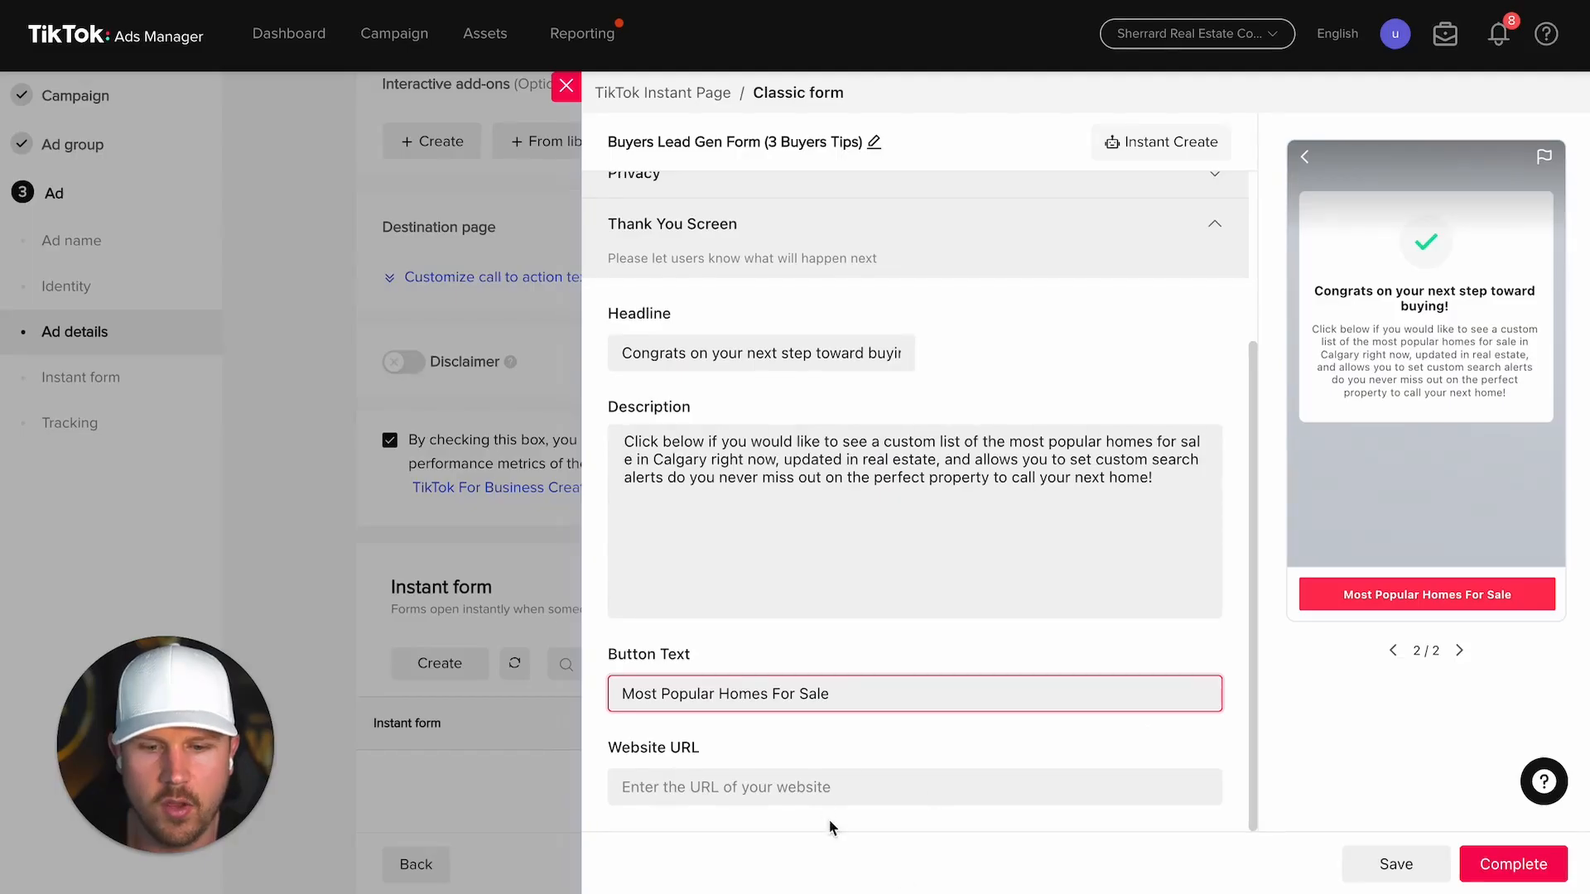
left_click(838, 791)
key("ctrl+v")
Step: Set the purpose statement 'Please let us know where to send the most popular homes for sale!' and complete the form
left_click(888, 835)
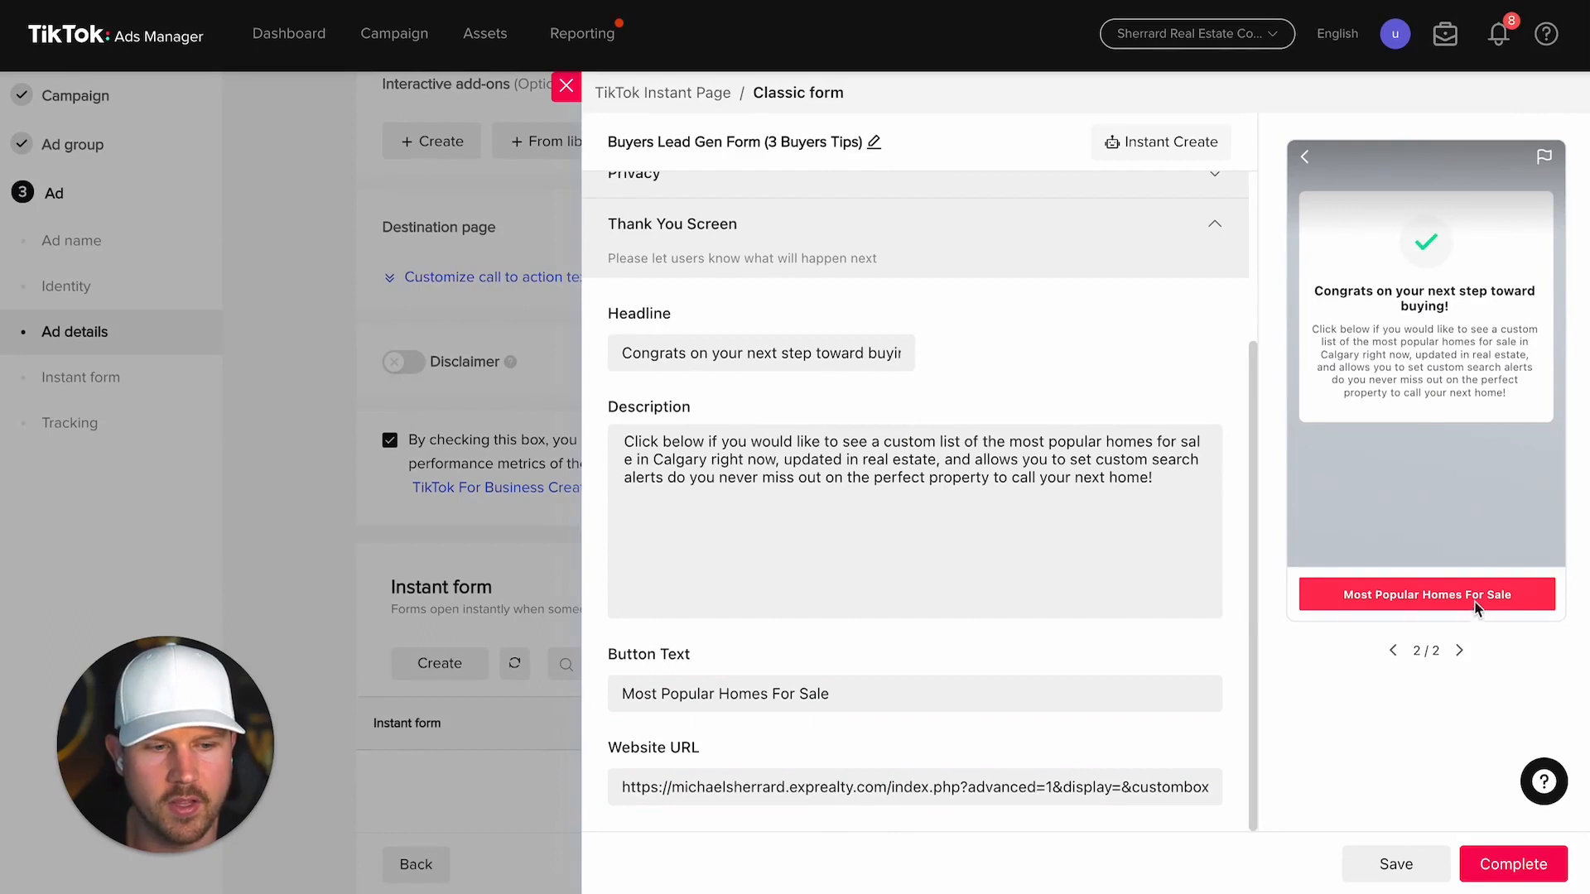
left_click(1499, 866)
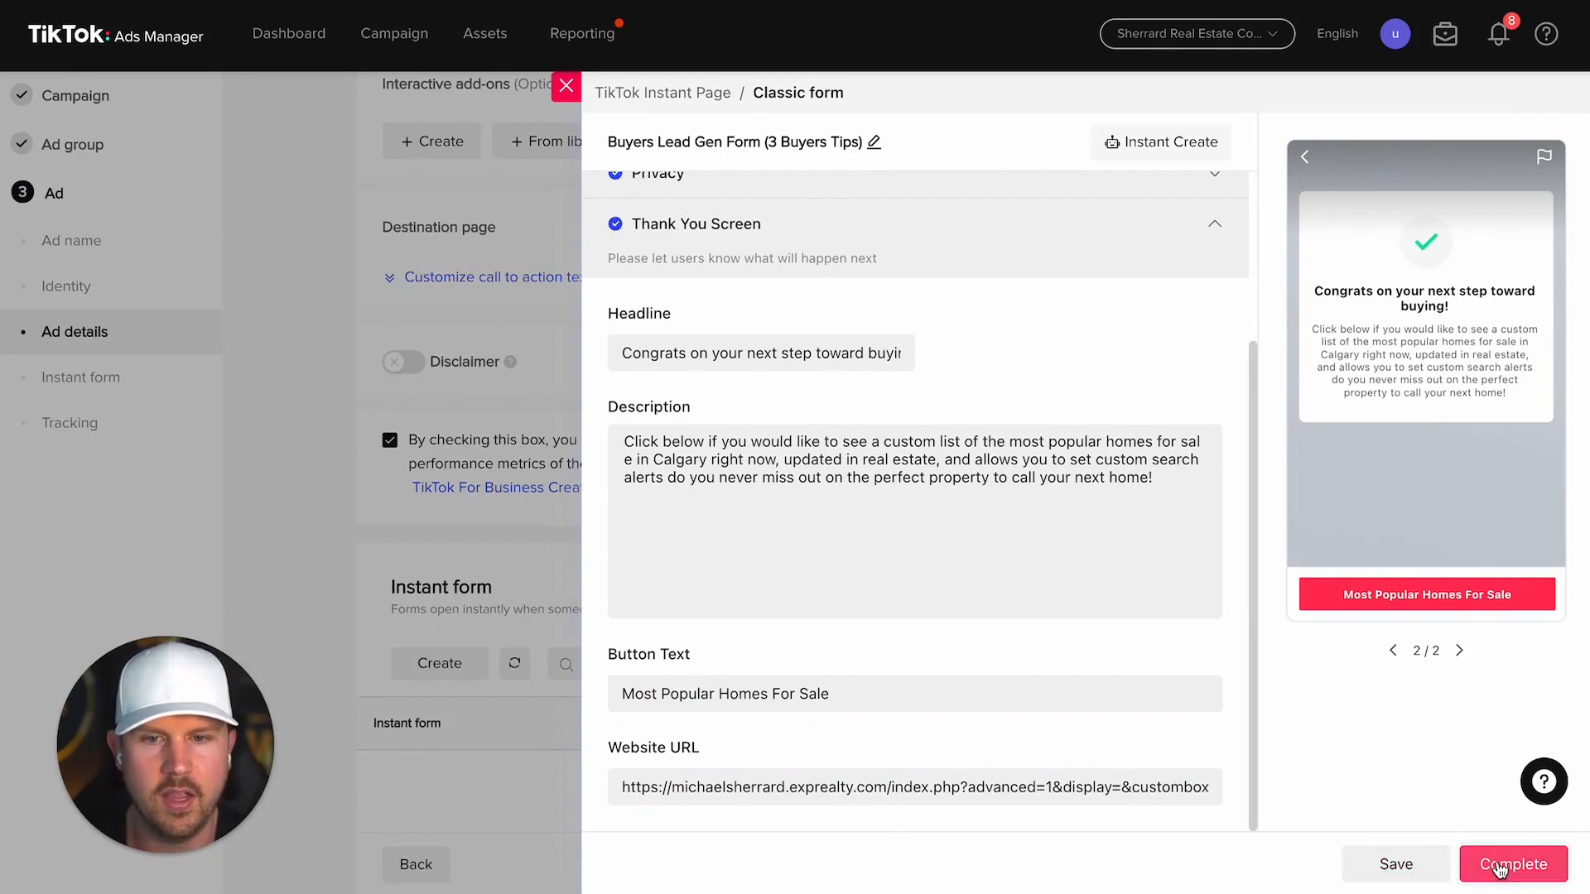
scroll(873, 546, "up", 3)
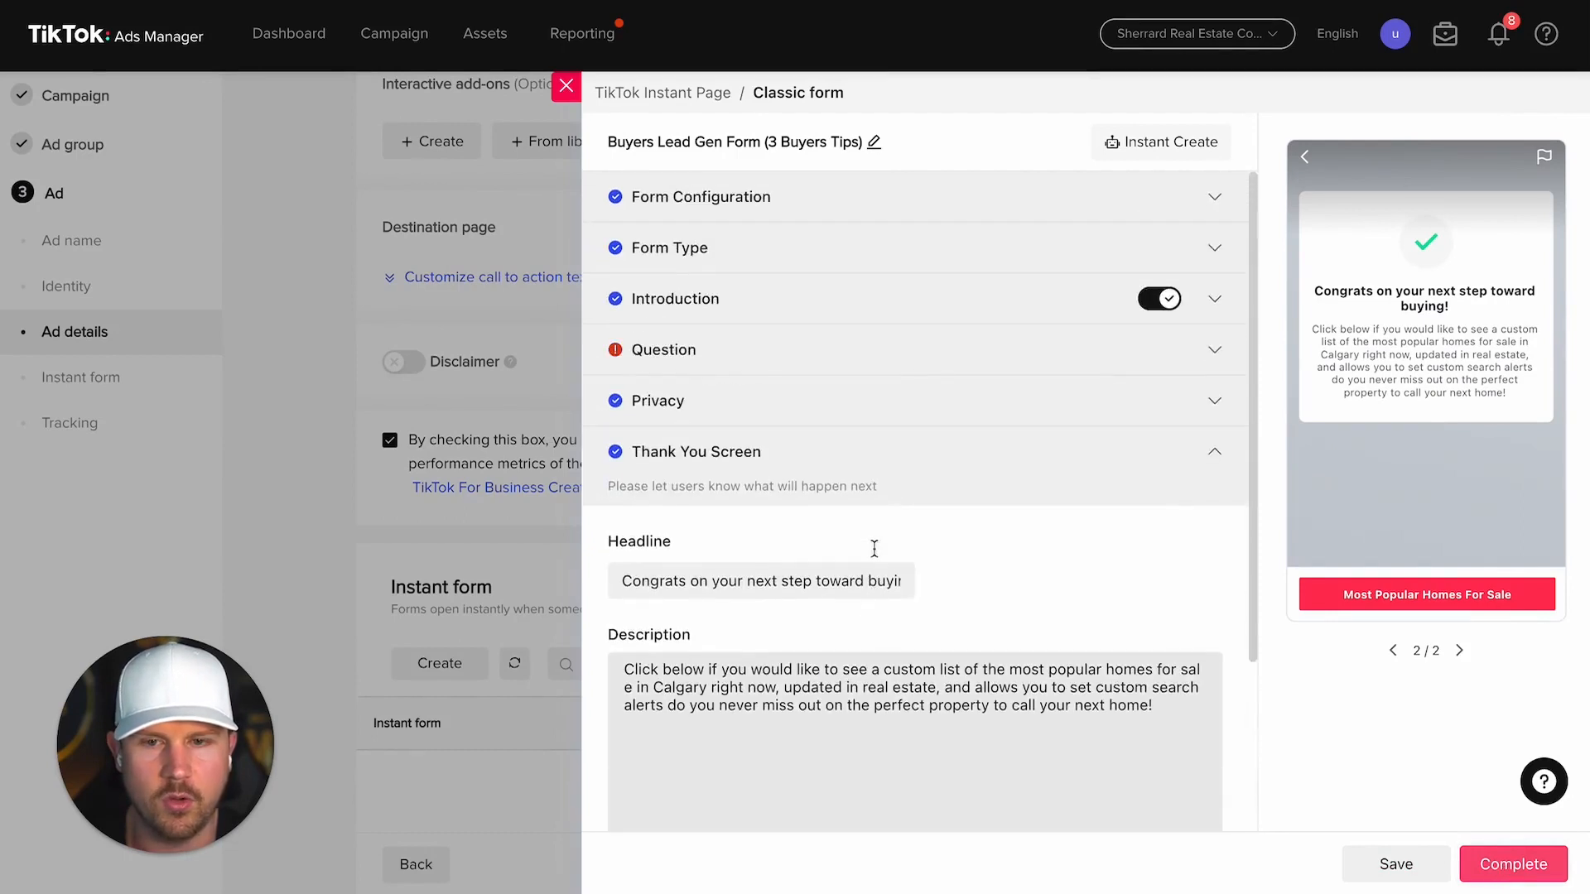
left_click(696, 351)
left_click(724, 469)
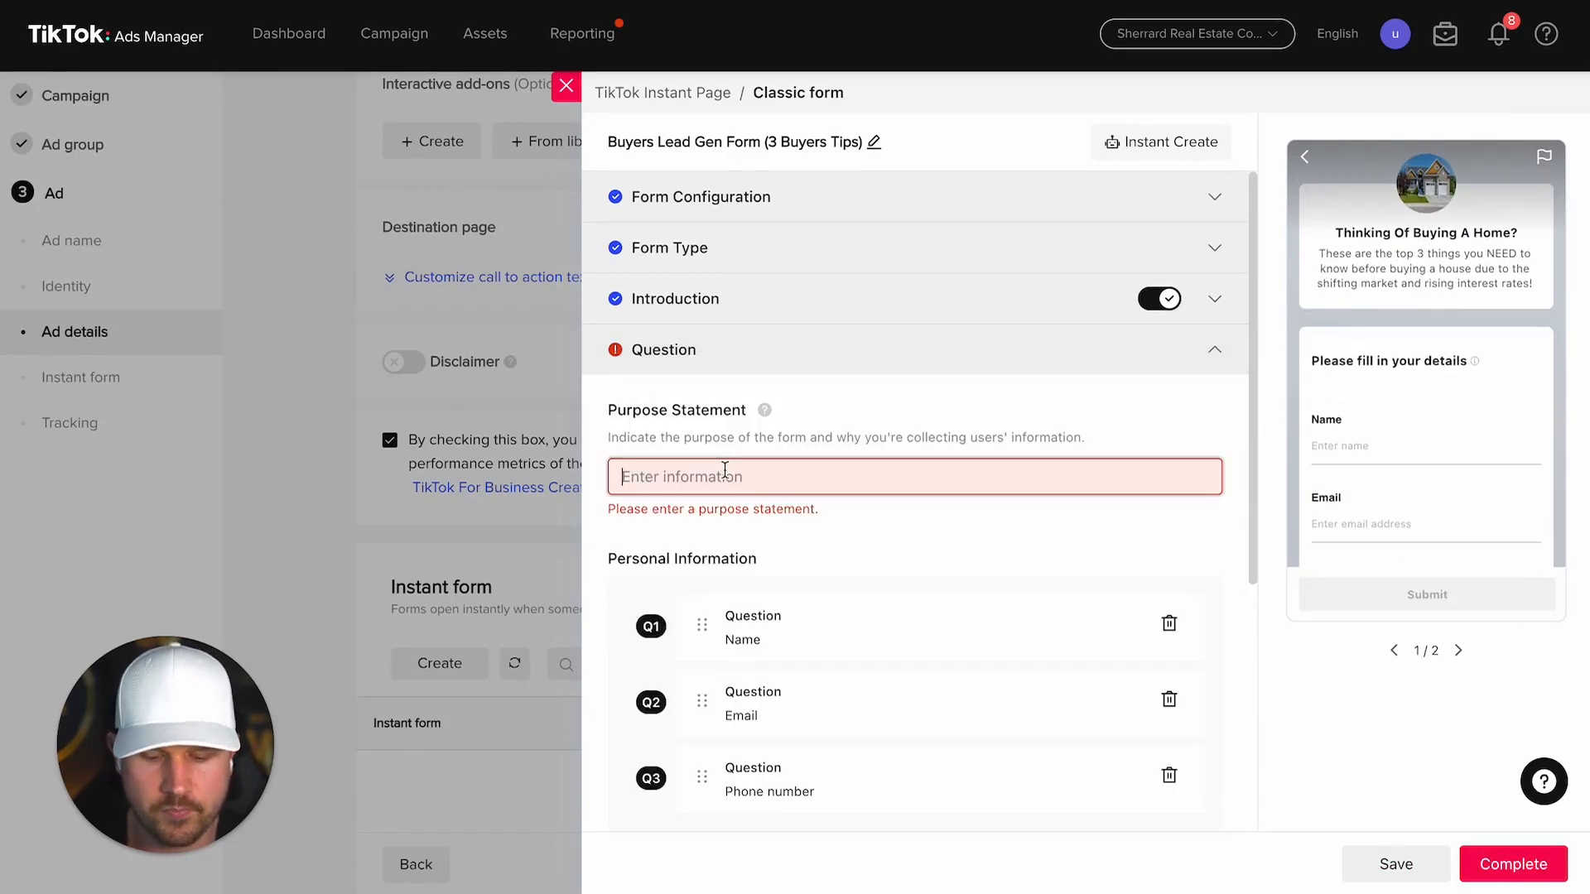
type("Please let us know where to send the ")
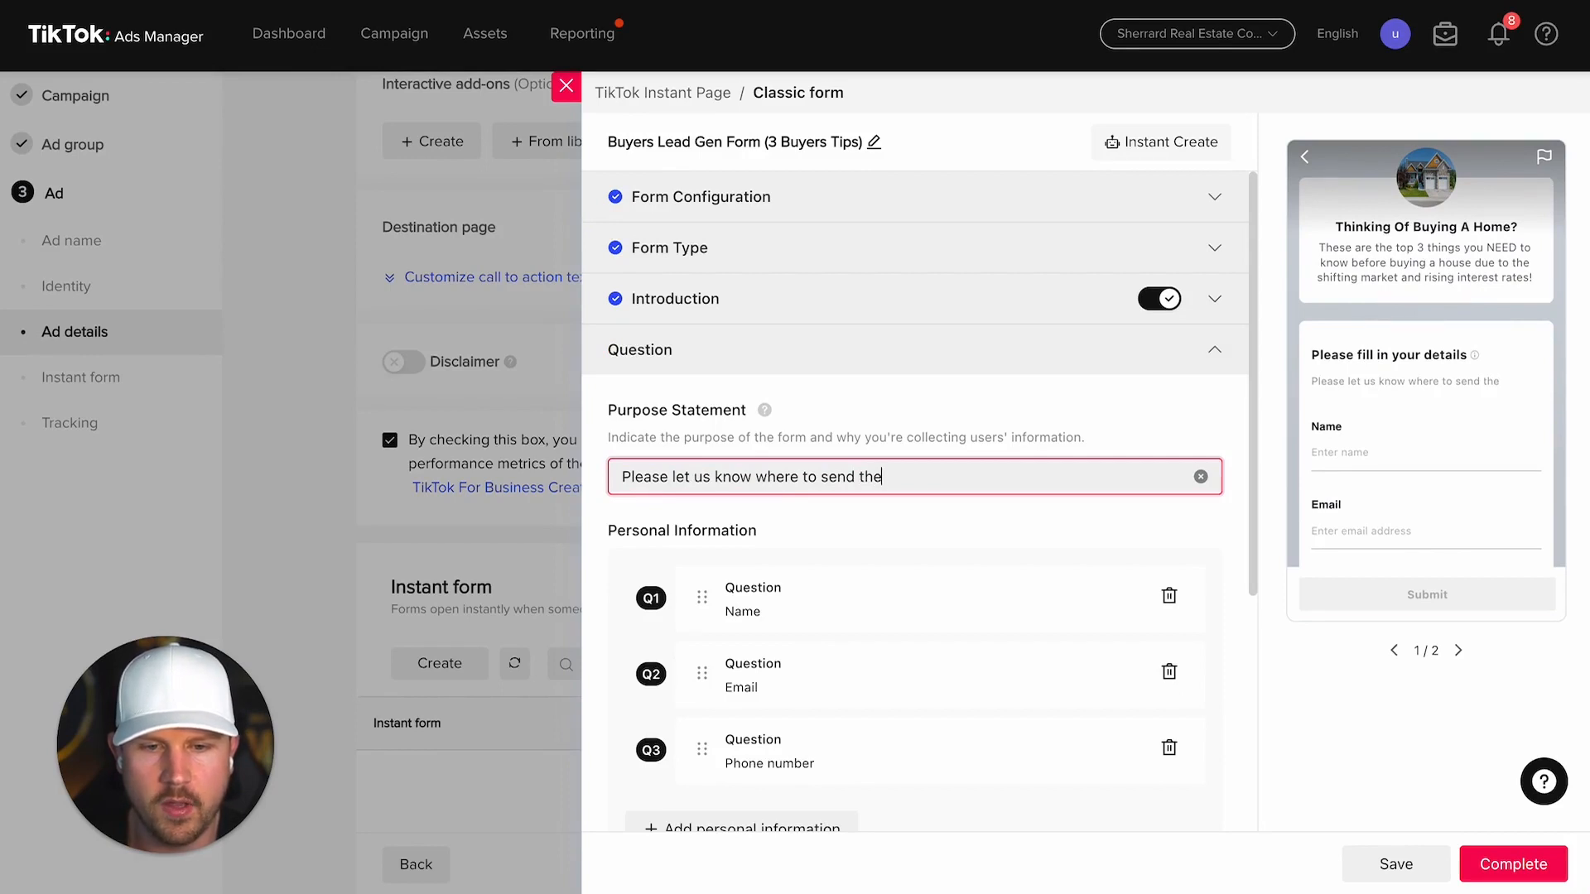
type("custom list of hom")
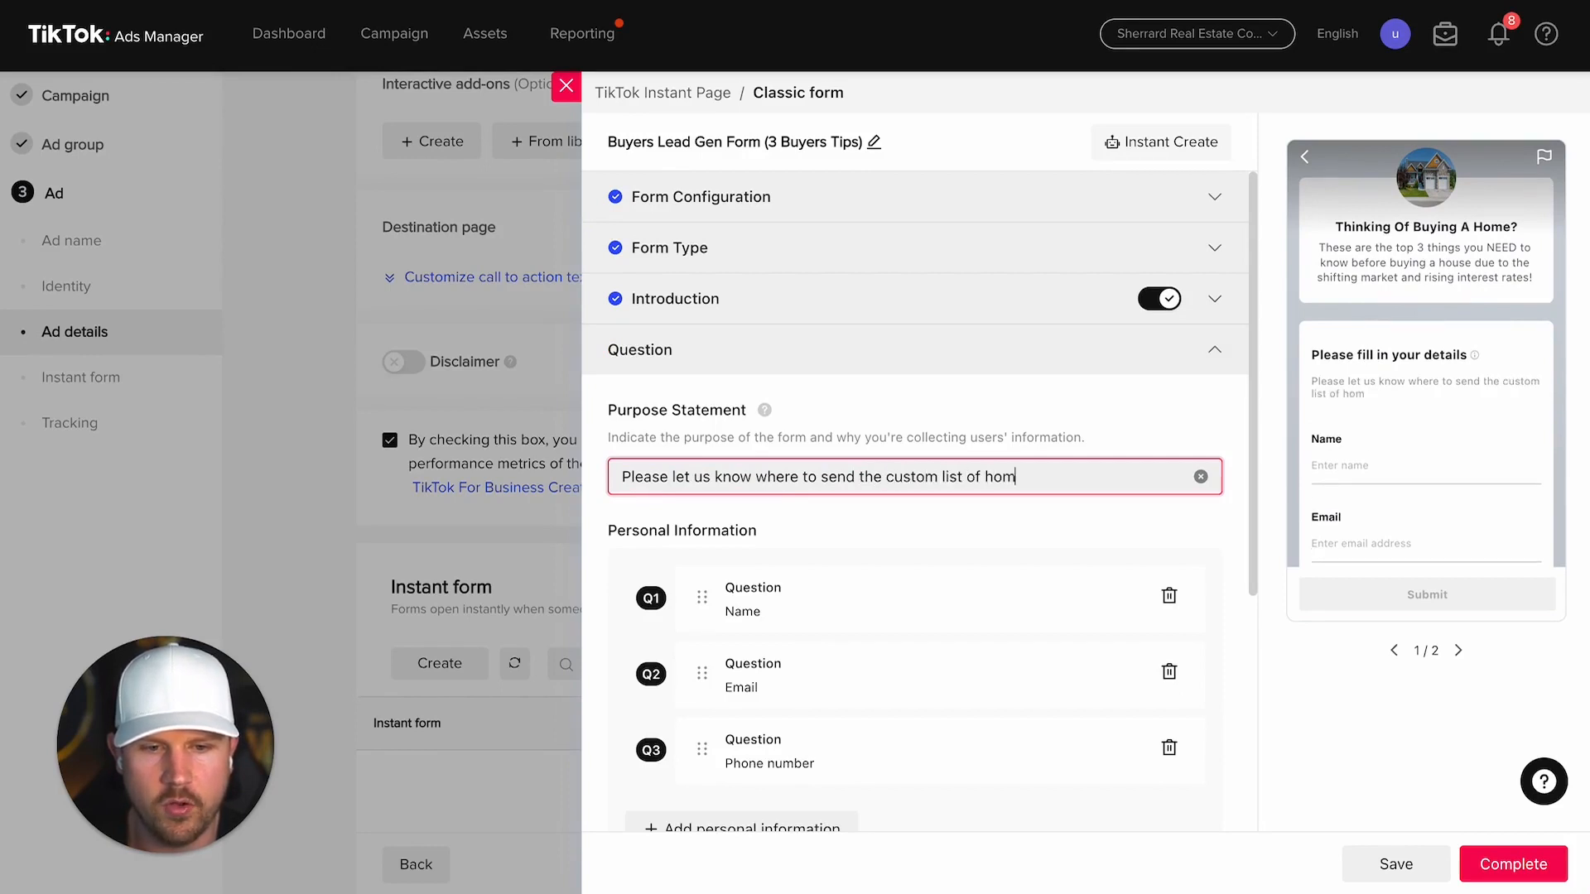
type("es!")
left_click_drag(1064, 477, 884, 478)
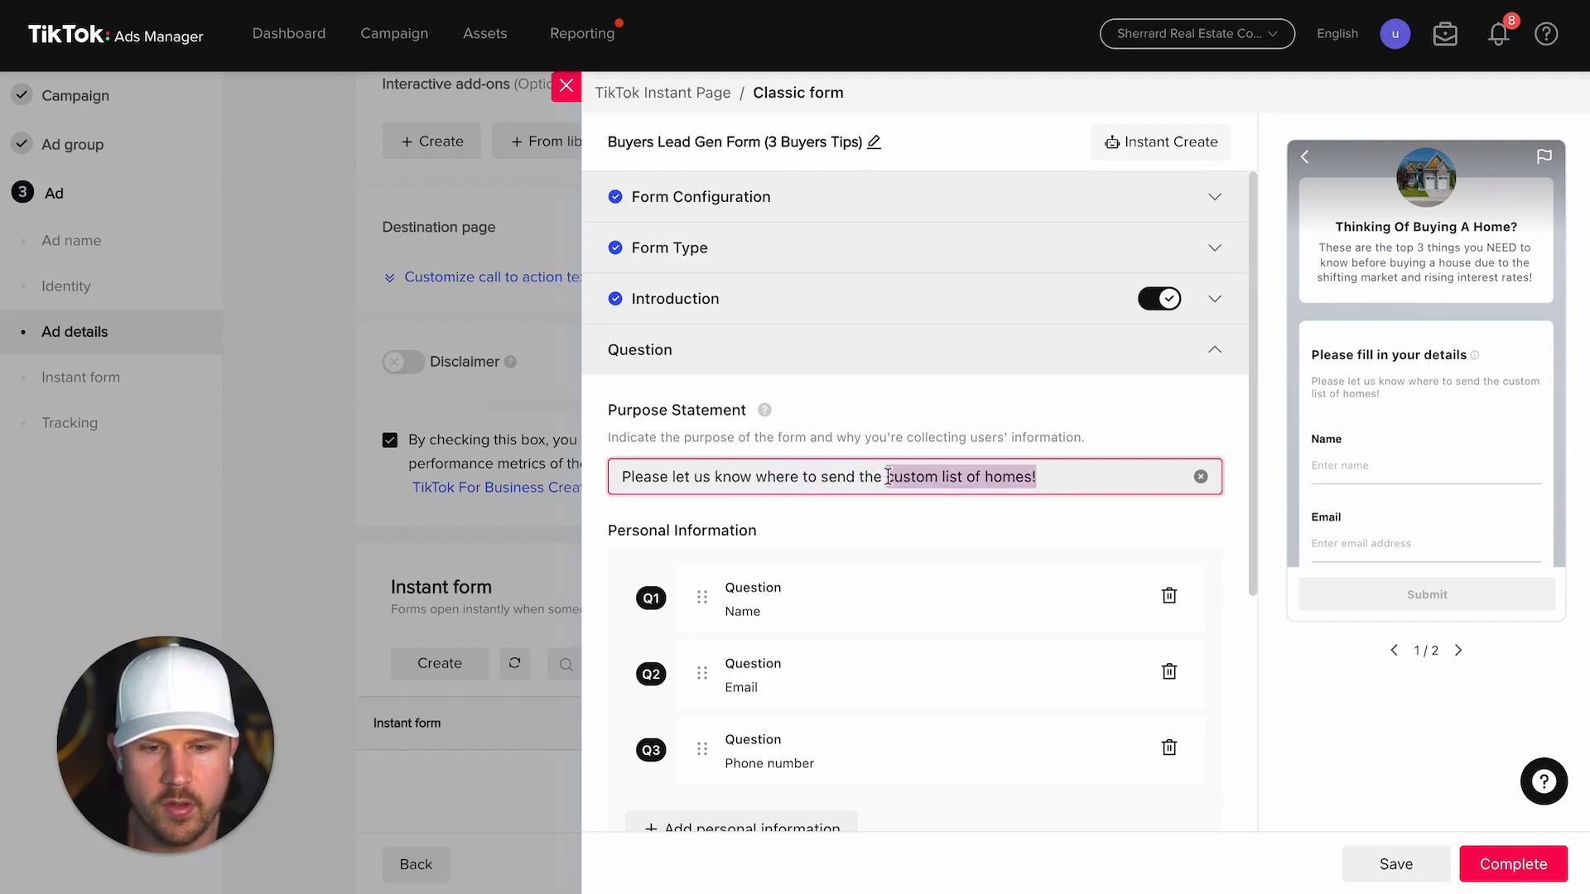
type("most popular homes ")
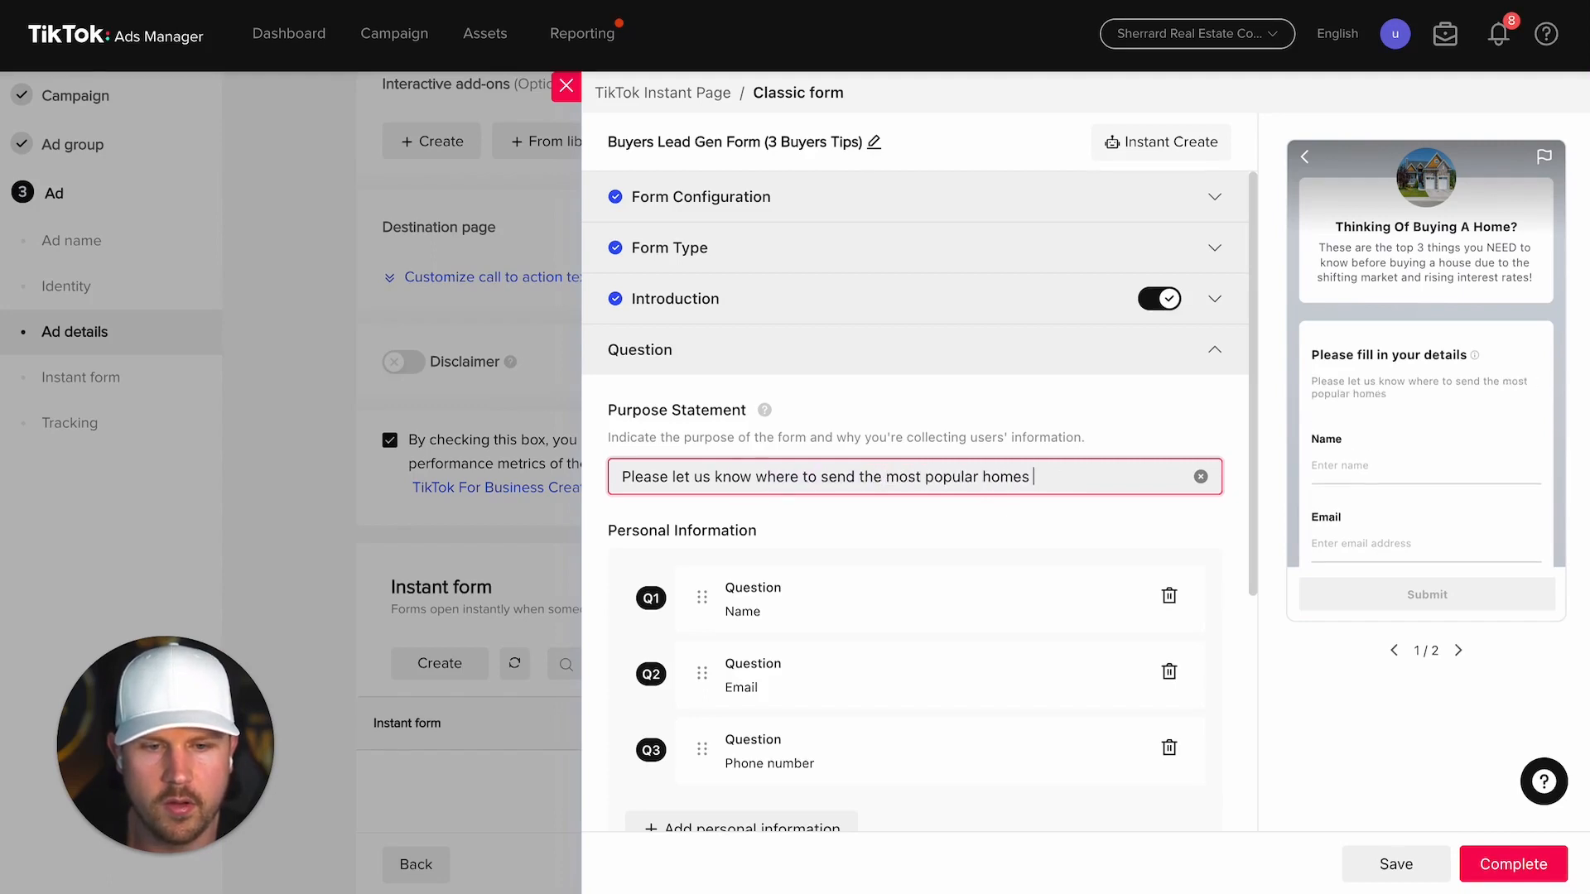
type("for sale!")
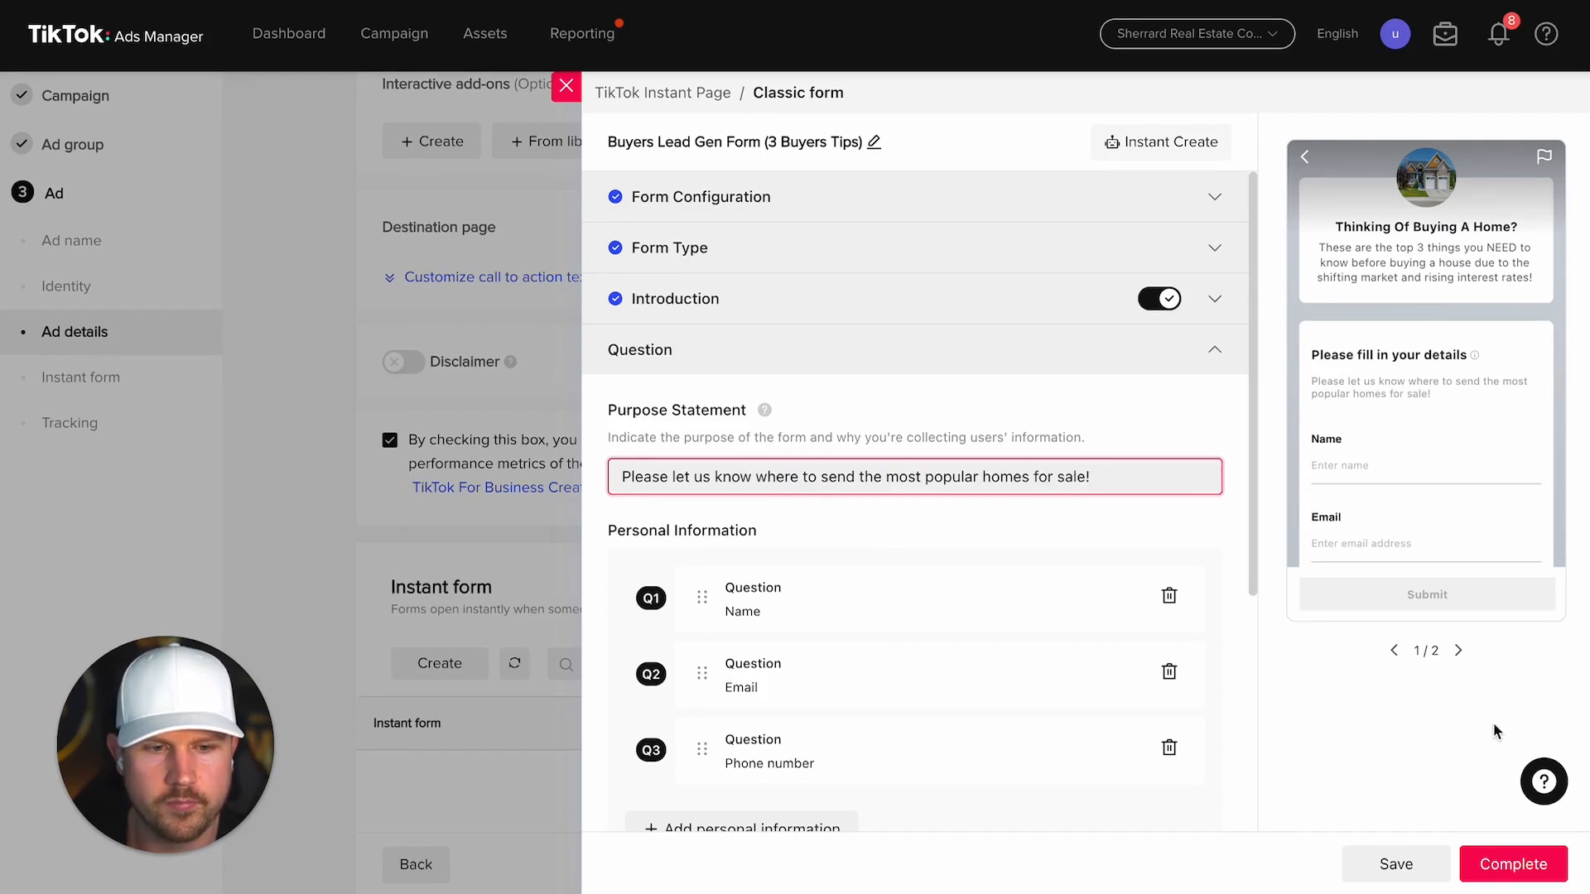
left_click(1504, 865)
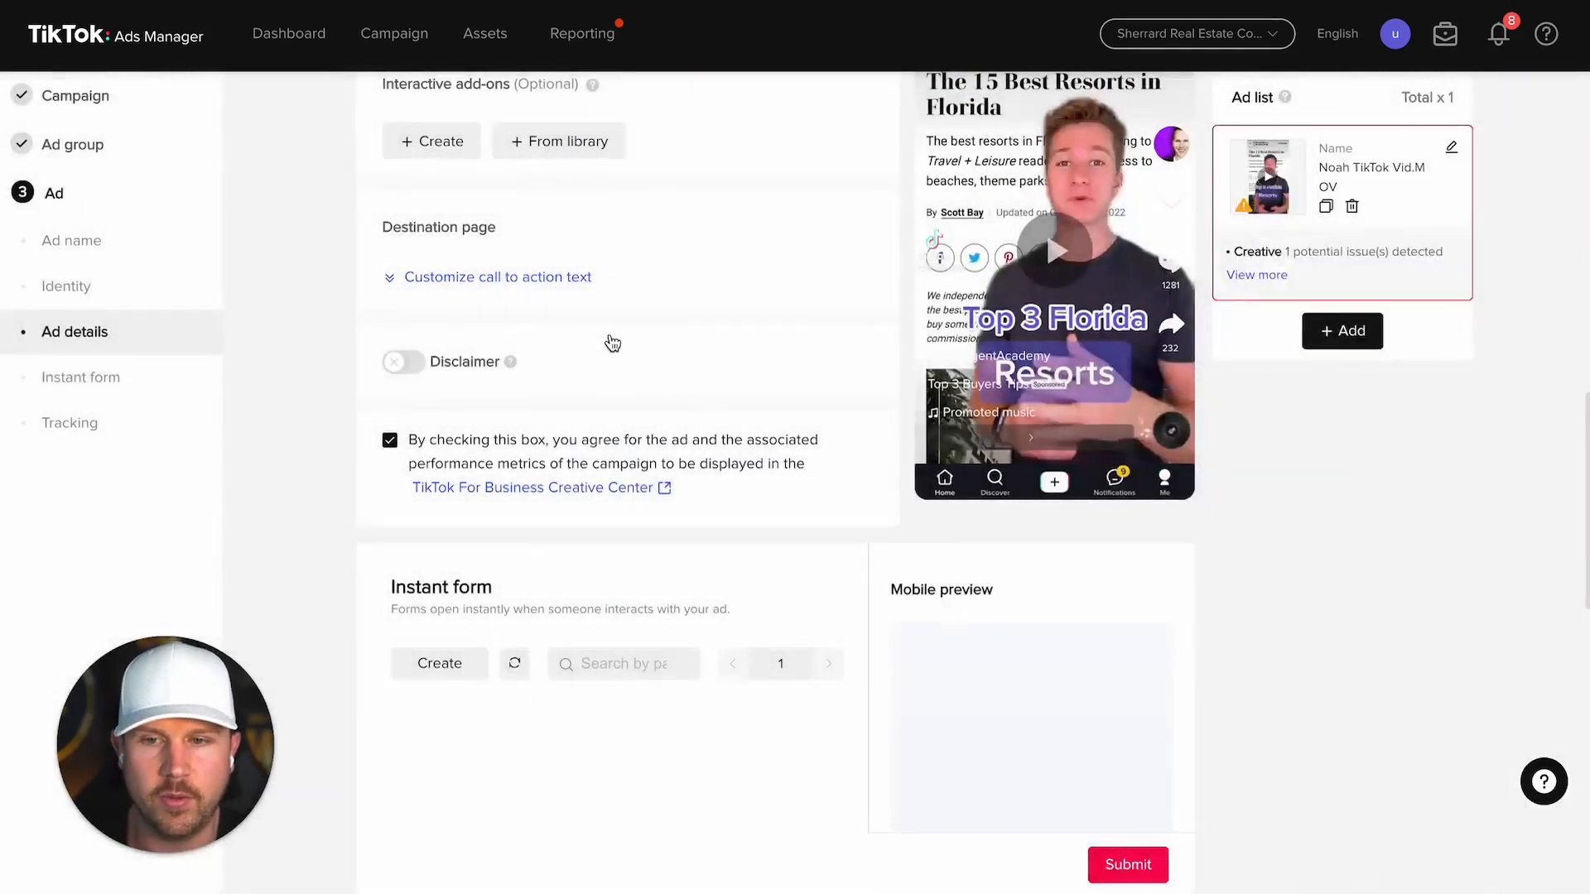
Step: Scroll Ad details to confirm Buyers Lead Gen Form (3 Buyers Tips) is Ready and selected
scroll(534, 624, "down", 2)
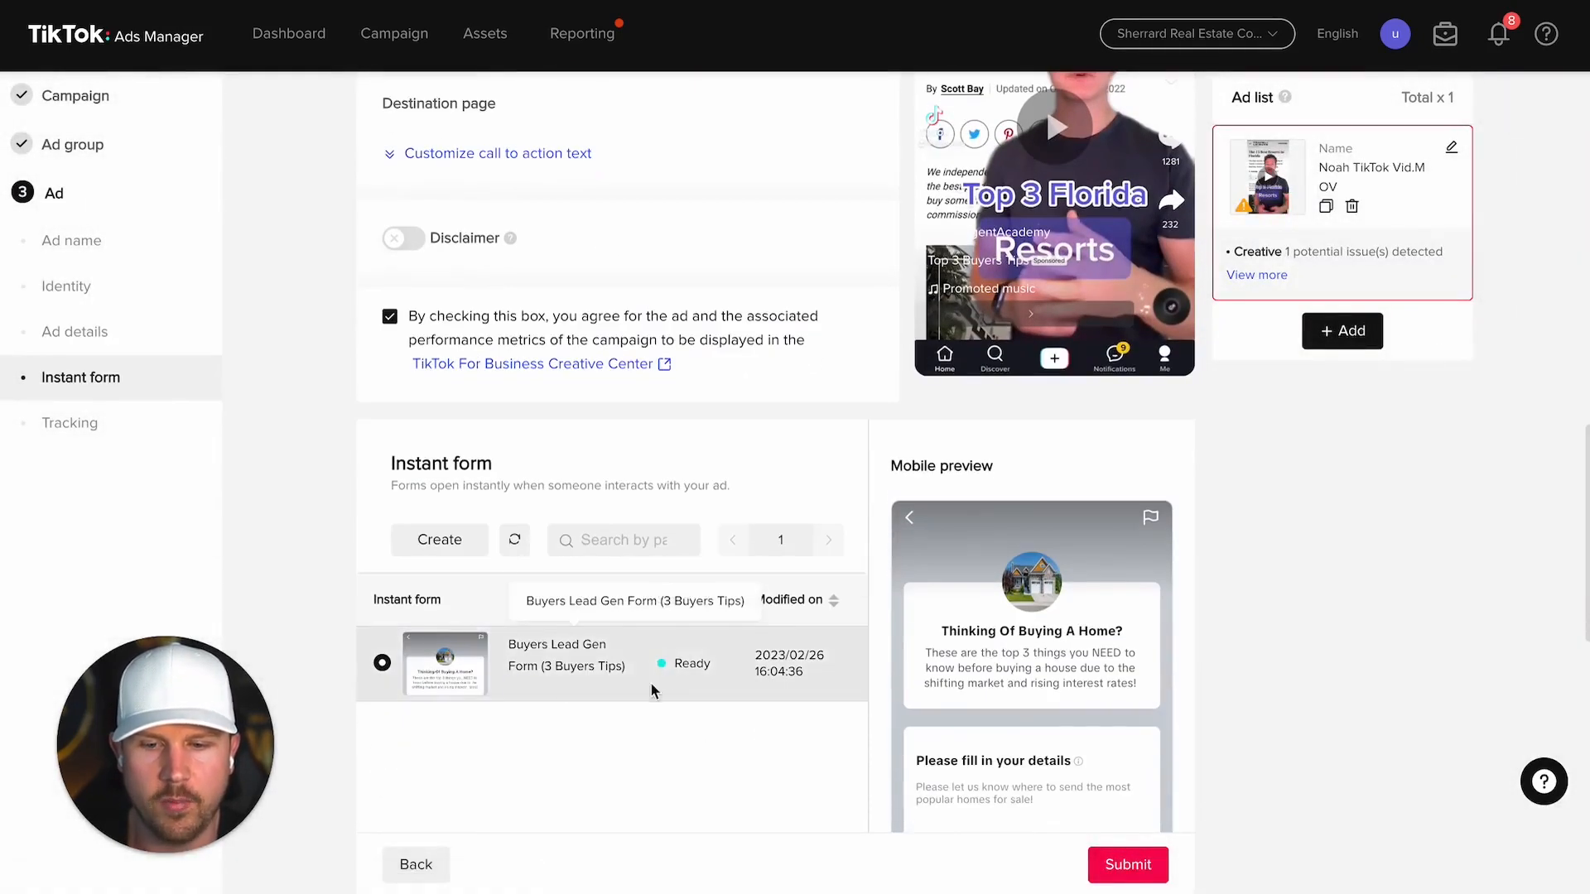
scroll(669, 669, "down", 5)
scroll(671, 677, "down", 3)
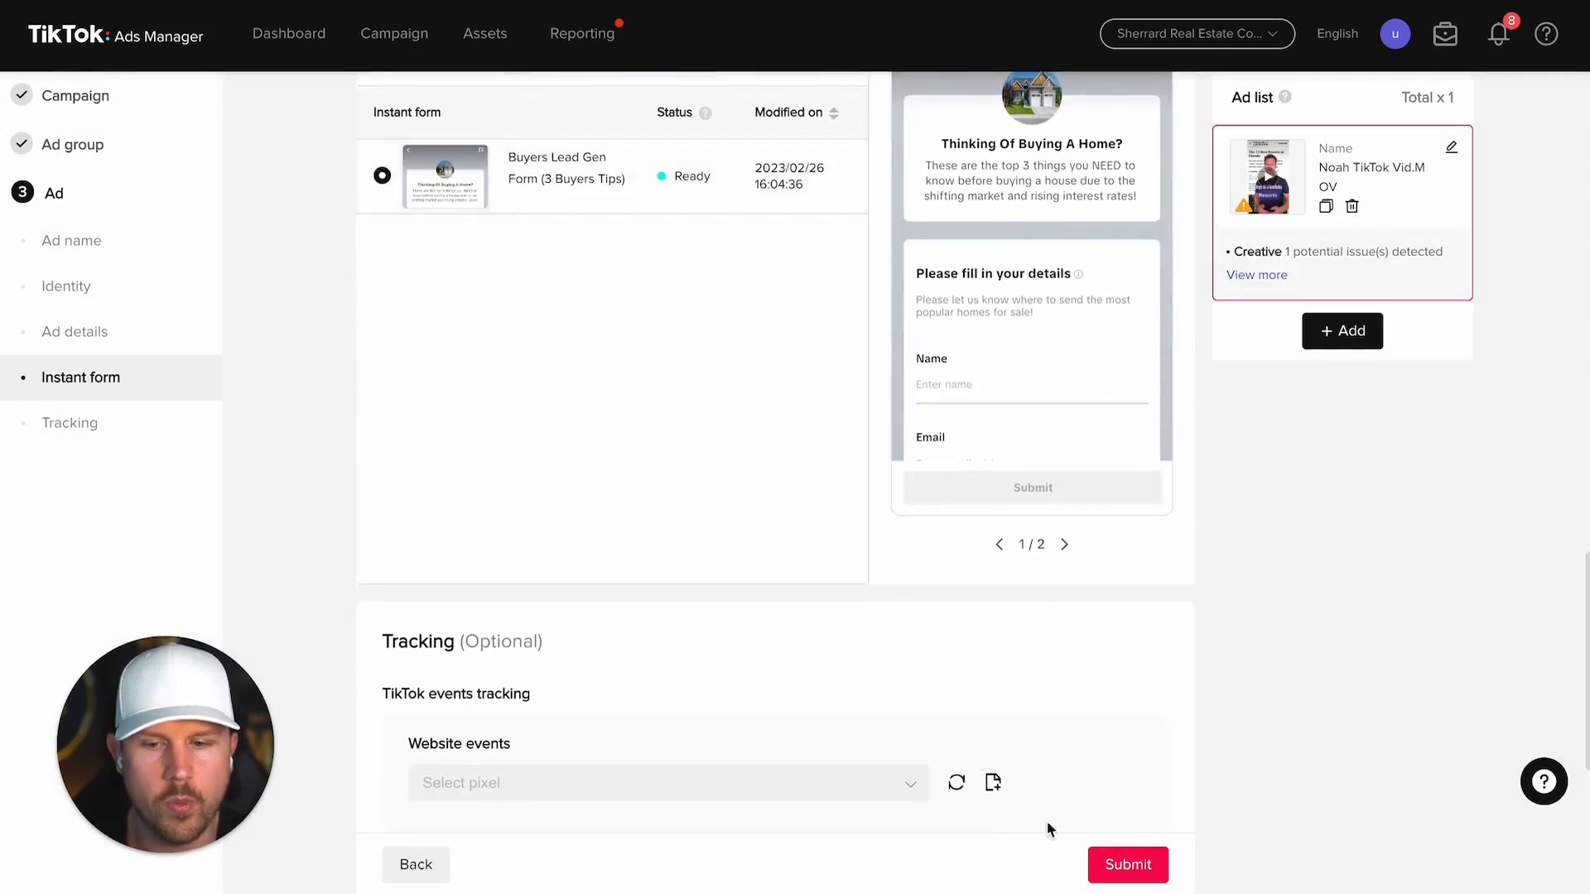
scroll(1073, 700, "up", 8)
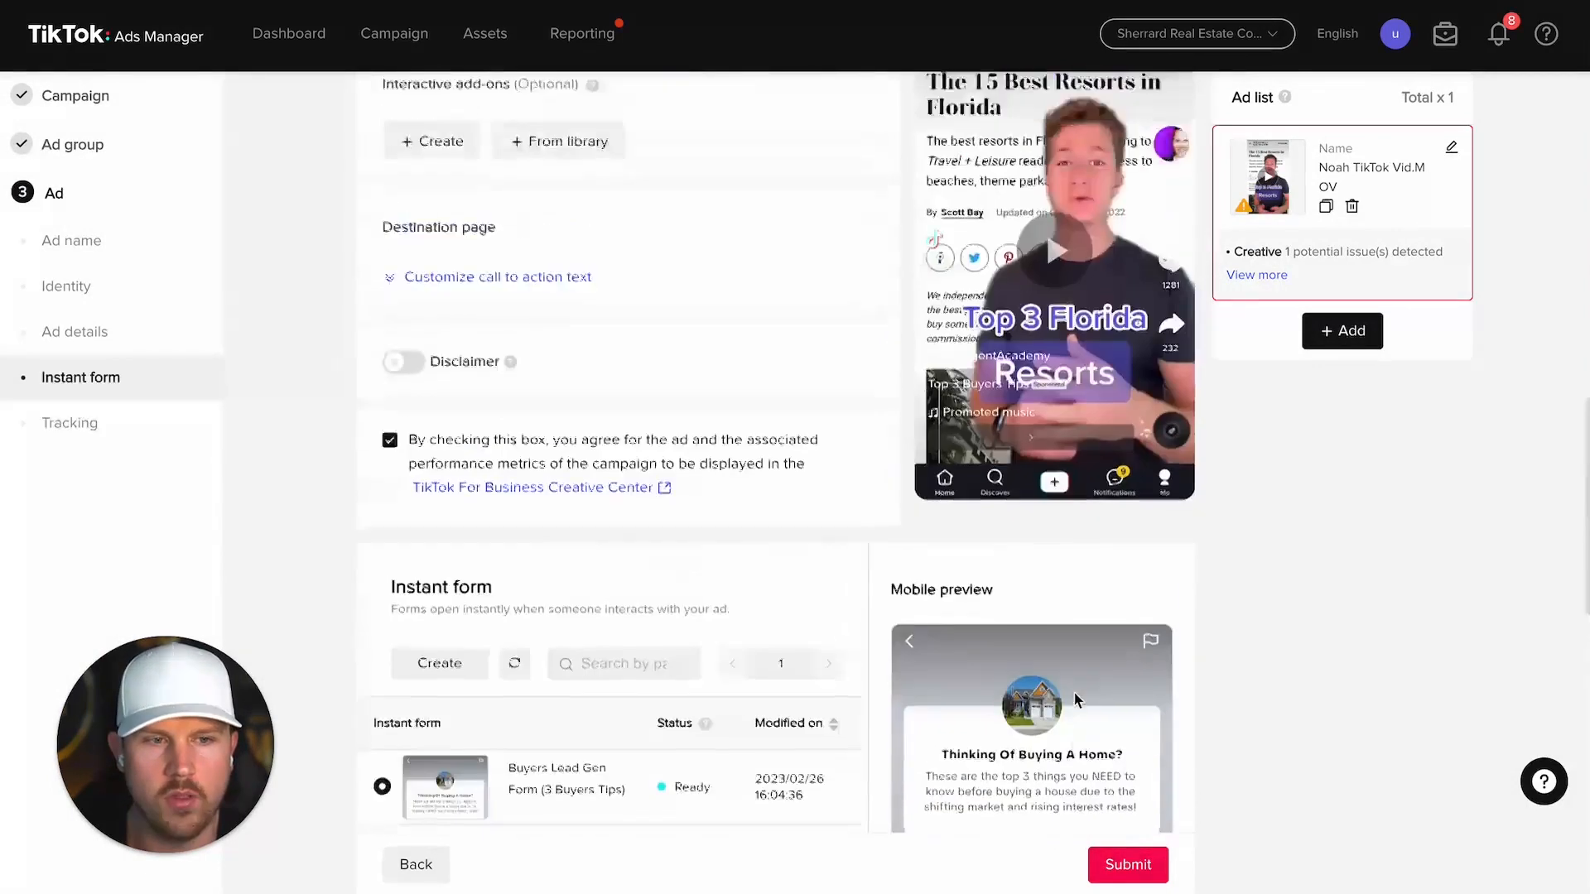
scroll(762, 330, "up", 1)
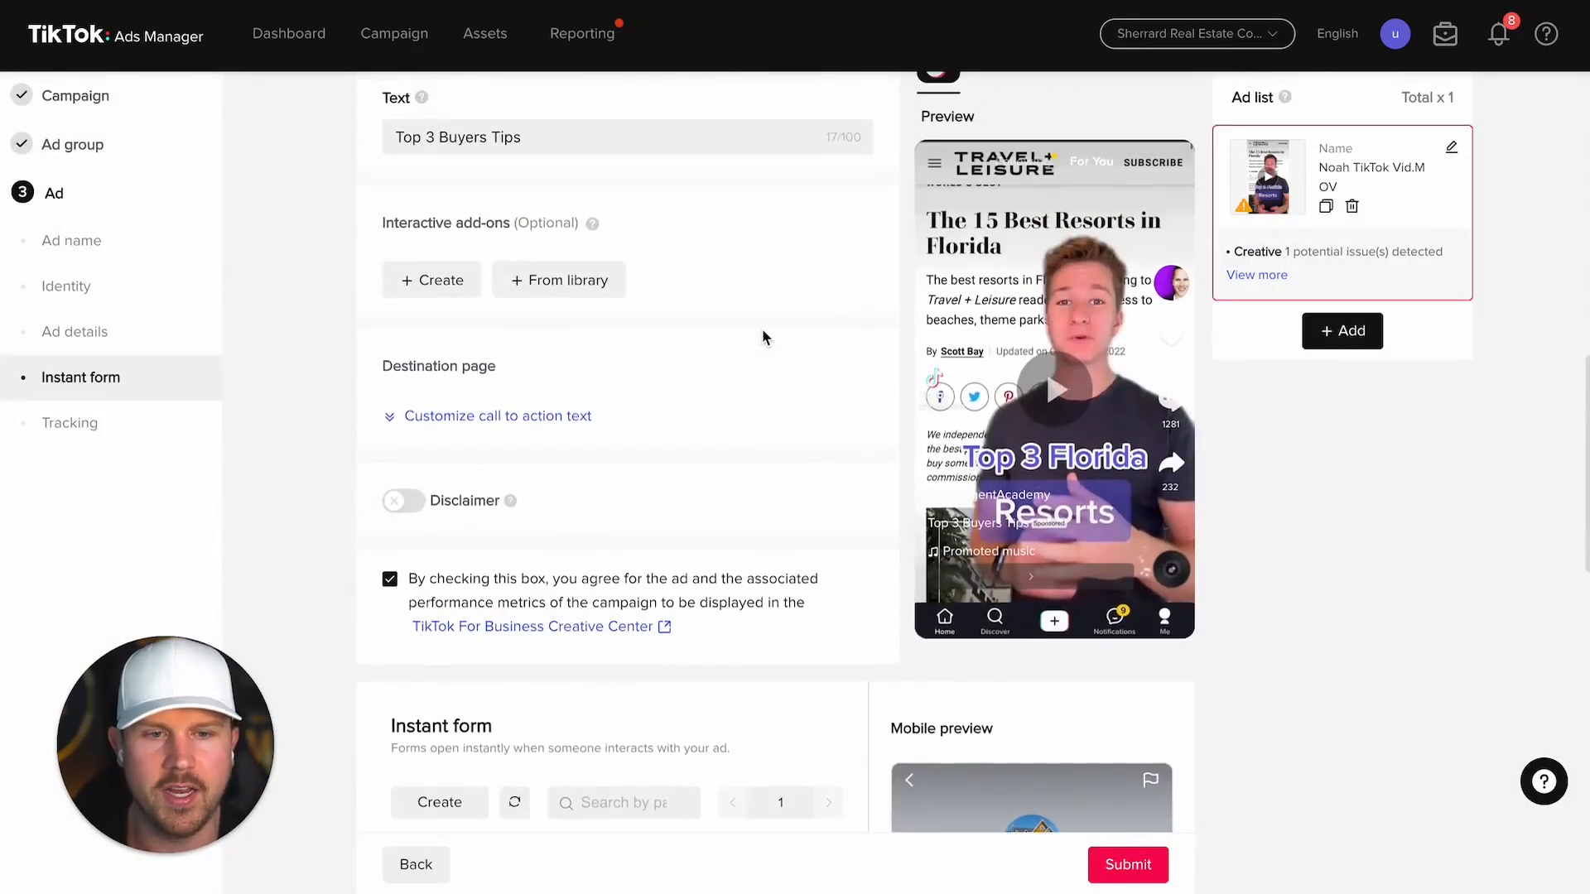